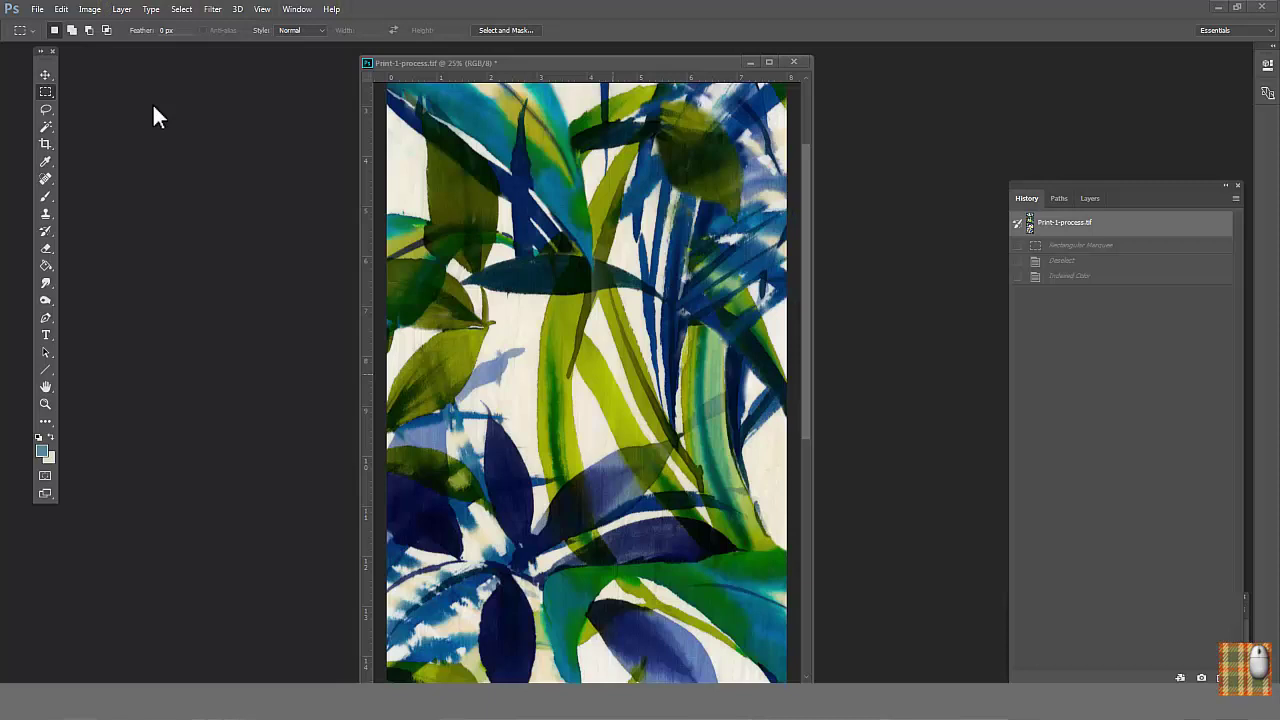
Start converting the image to Indexed Color with the number of colors set to 18.
left_click(89, 9)
mouse_move(100, 29)
left_click(324, 84)
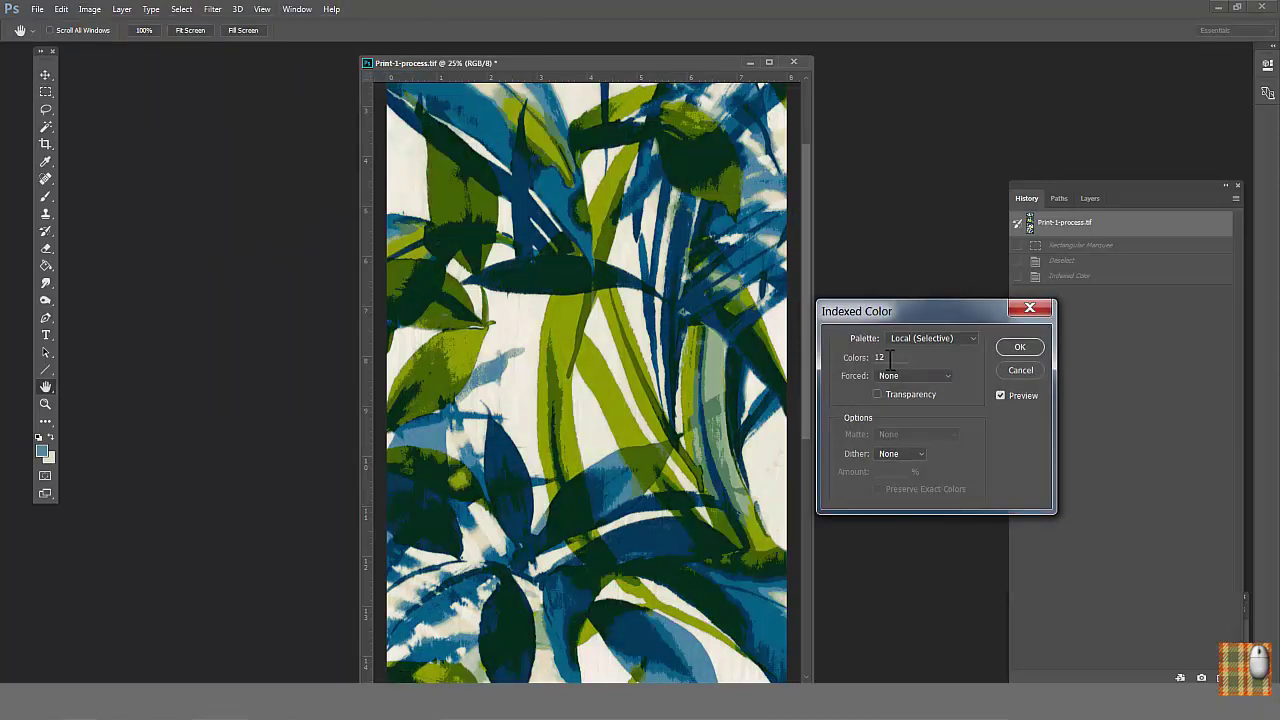
left_click_drag(890, 360, 873, 360)
type("18")
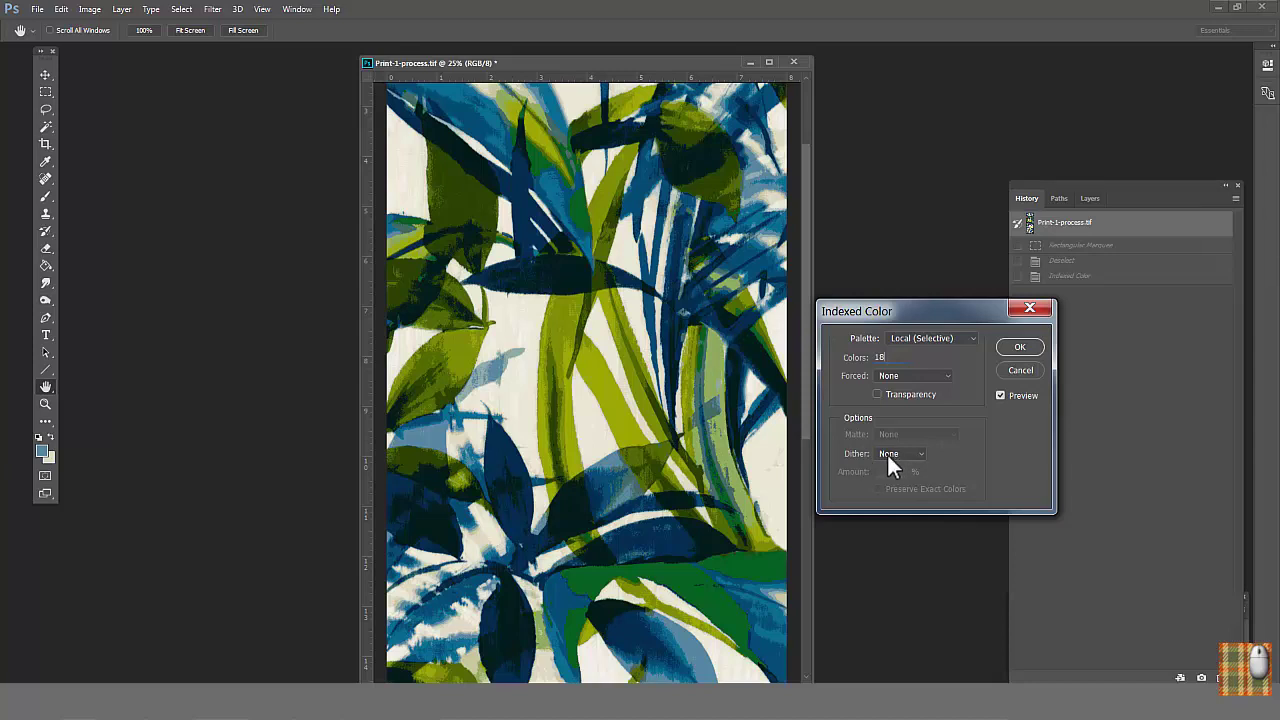
Set the conversion's dither to Noise and inspect its preview where the green and blue leaves overlap.
left_click(890, 452)
left_click(886, 503)
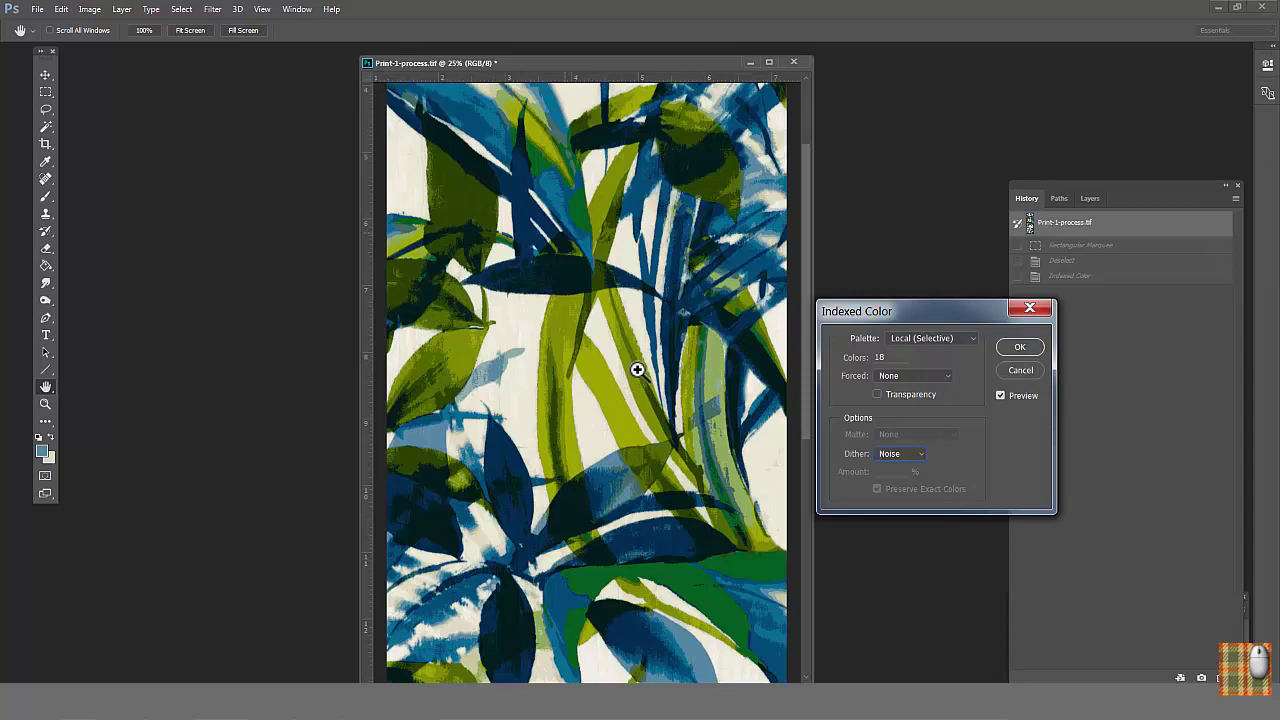
left_click(637, 380, "ctrl")
left_click(635, 447, "ctrl")
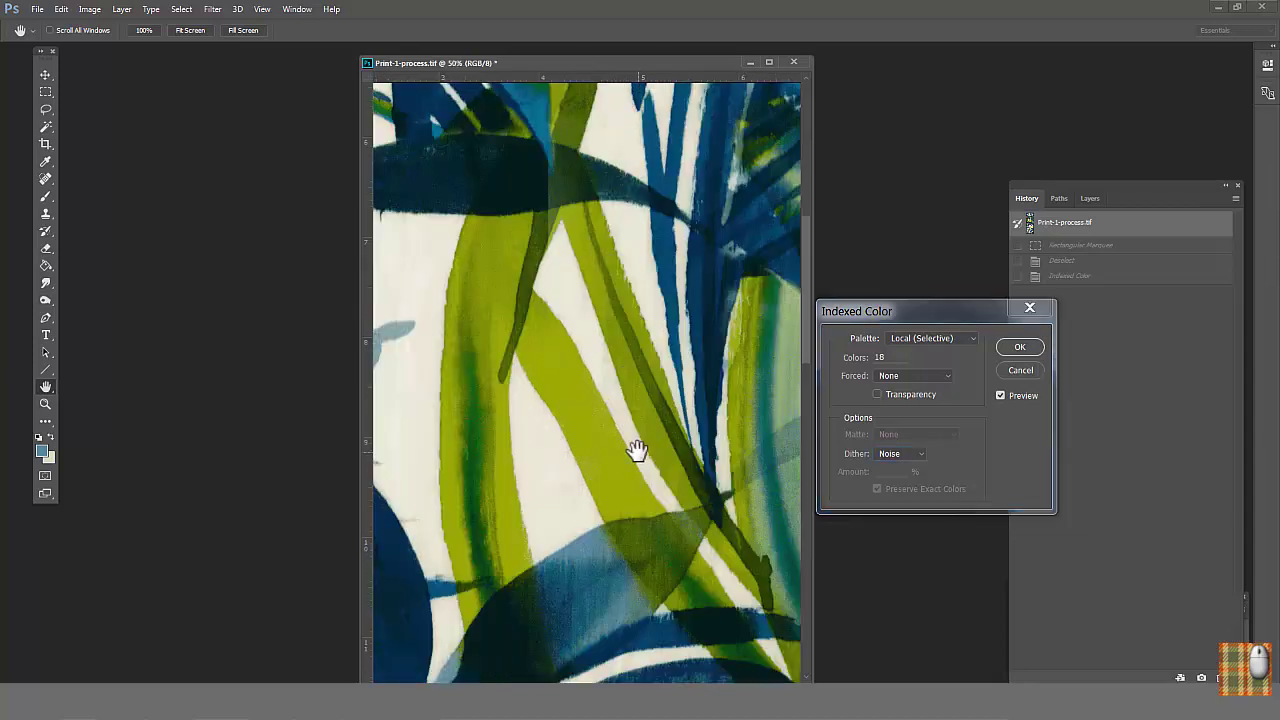
left_click(631, 543, "ctrl")
left_click(636, 543, "ctrl")
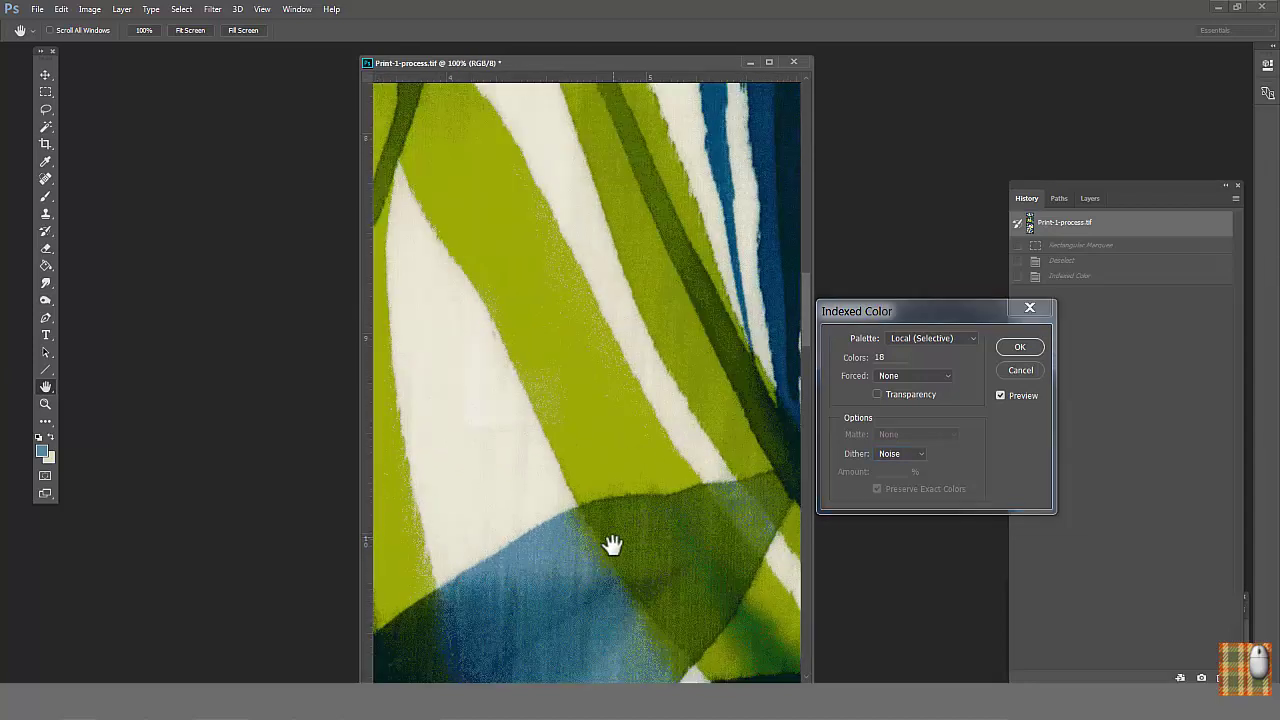
Set the dither to Pattern and inspect its preview up close on the overlapping leaves.
left_click(900, 453)
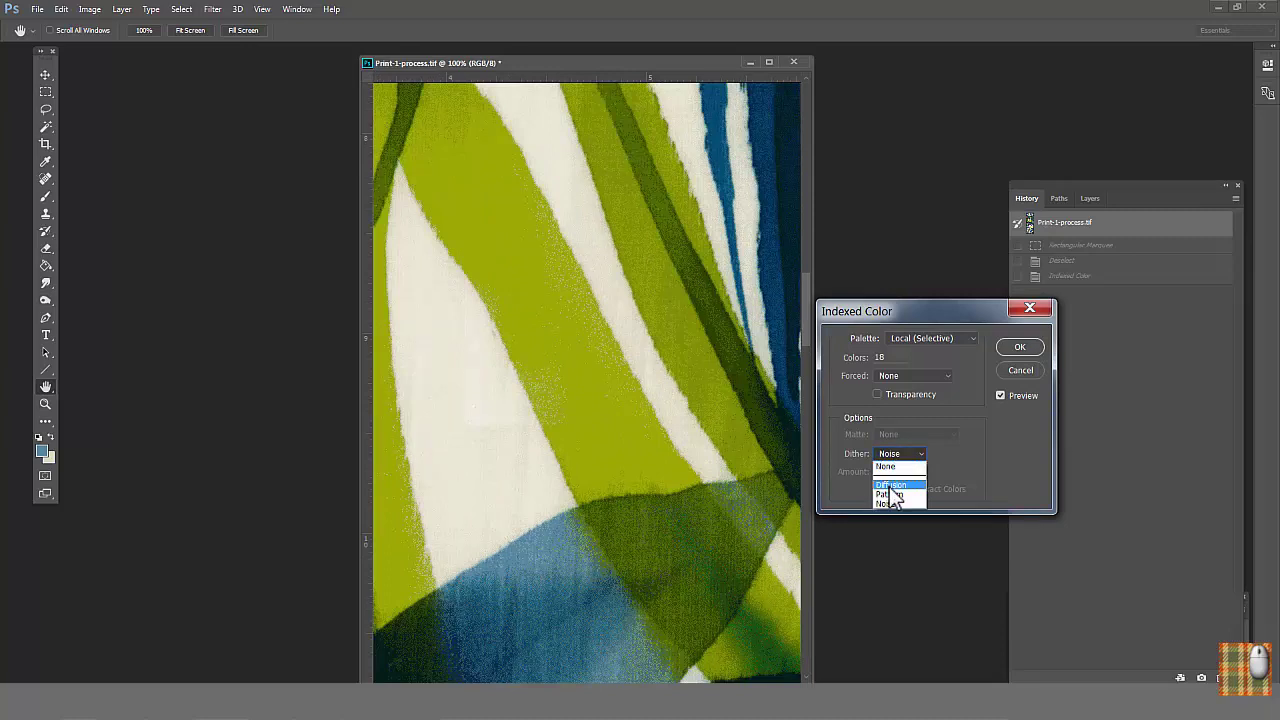
left_click(886, 490)
left_click(640, 514, "ctrl")
left_click(640, 514, "ctrl")
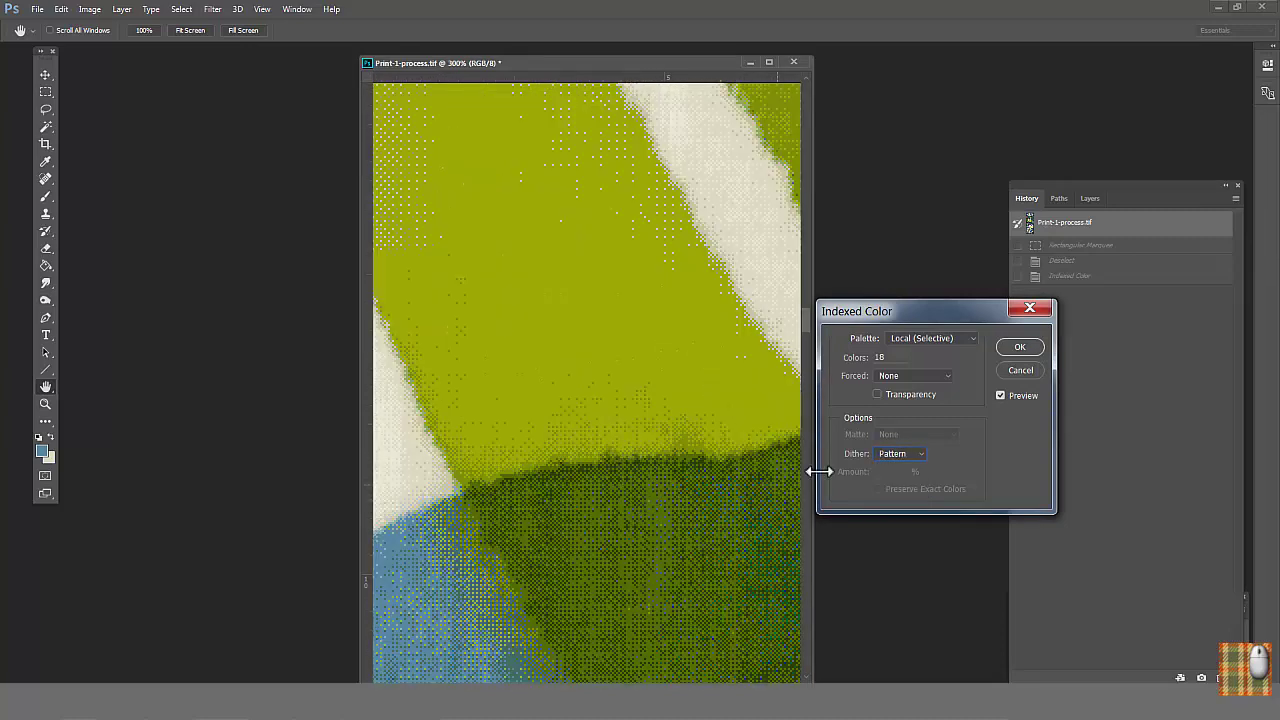
Switch the dither to Diffusion with an amount of 80%.
left_click(893, 455)
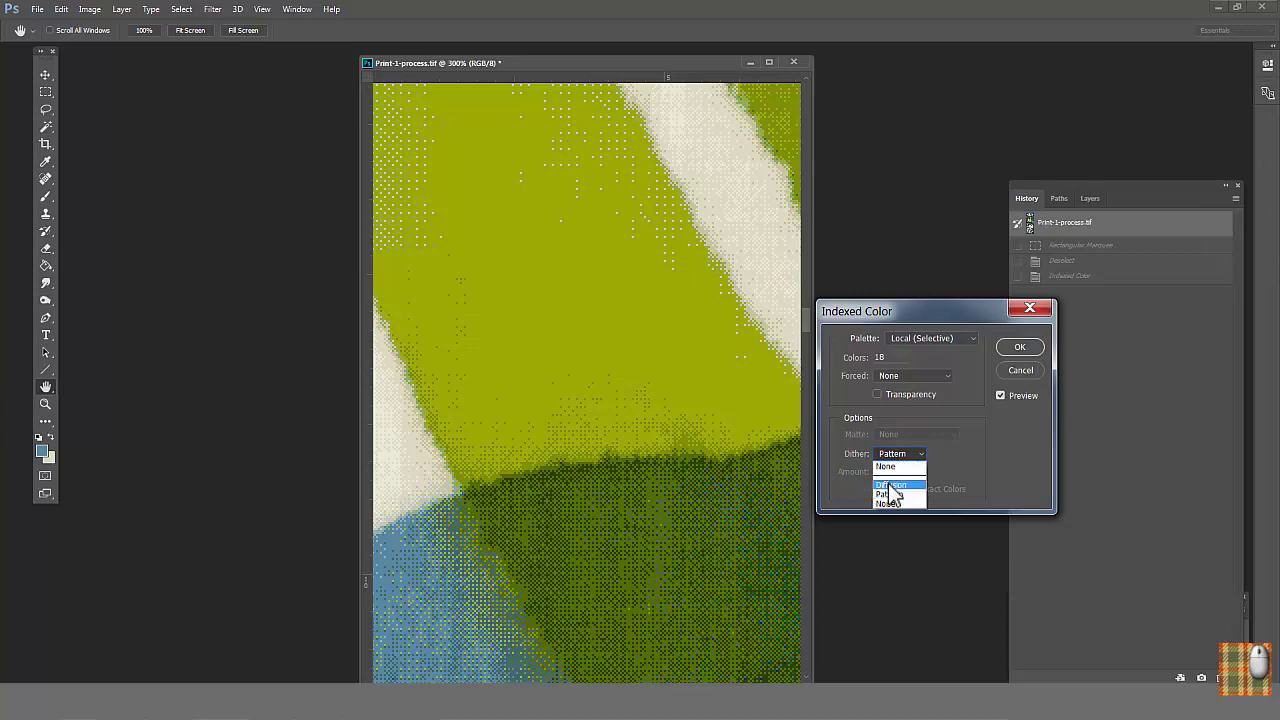
left_click(888, 468)
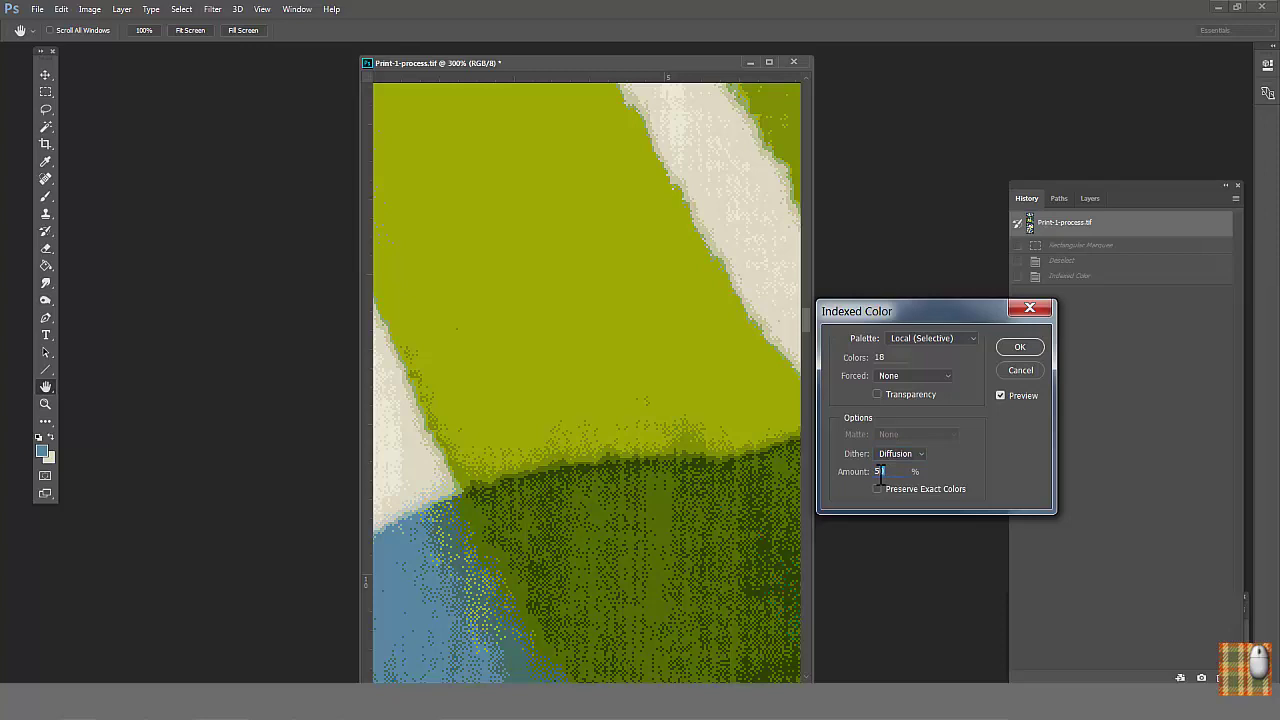
double_click(880, 473)
type("80")
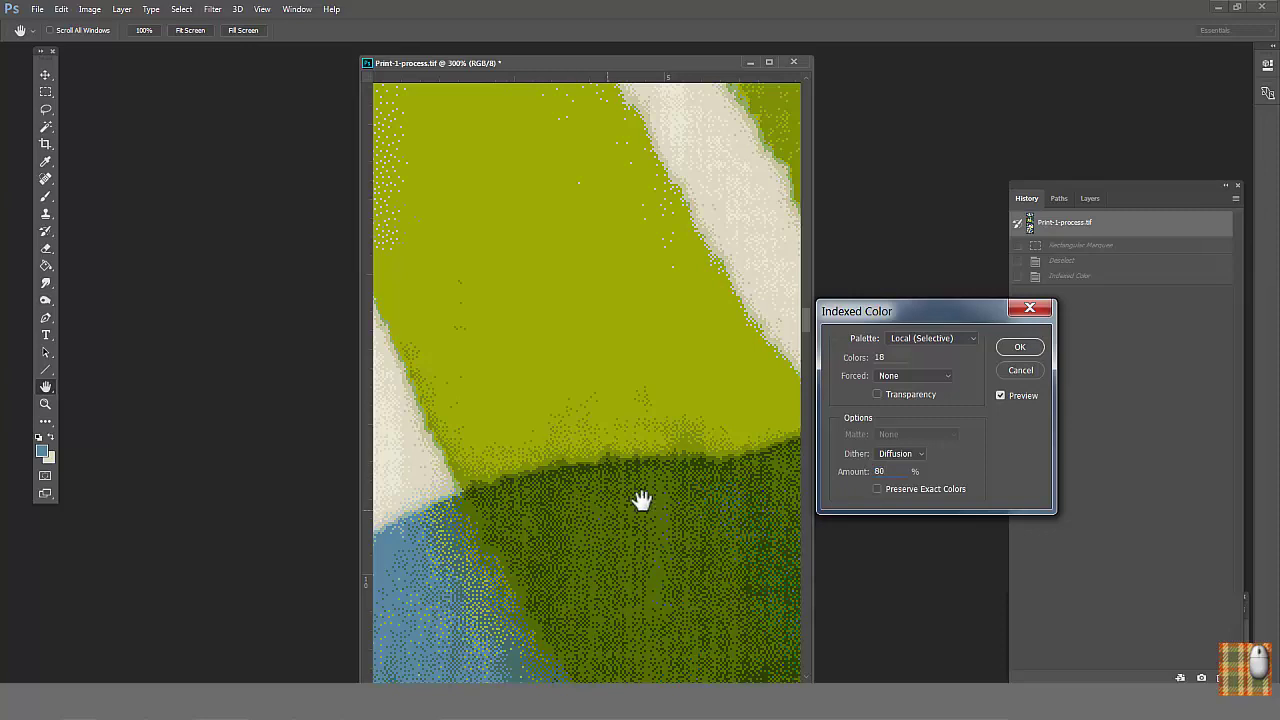
Try Diffusion amounts of 20% and 5%, settle on 50%, and apply the Indexed Color conversion.
left_click(848, 475)
type("20")
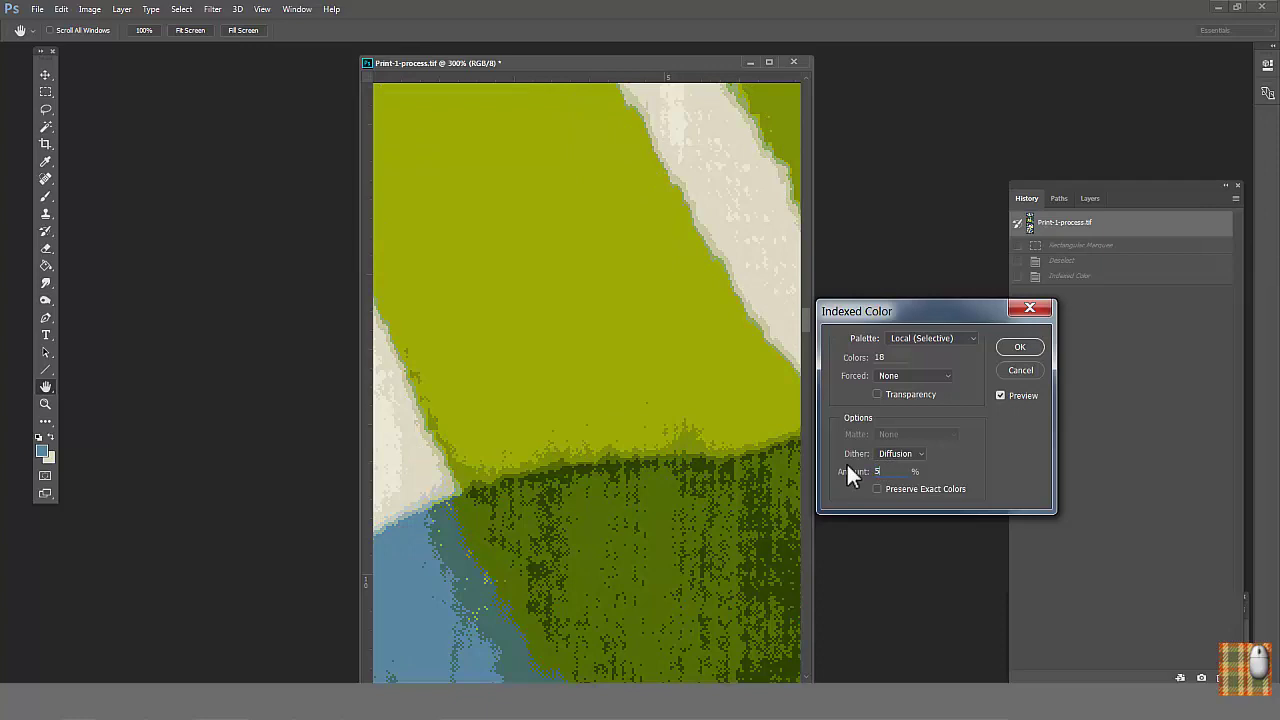
type("5")
key("alt")
left_click(582, 481, "alt")
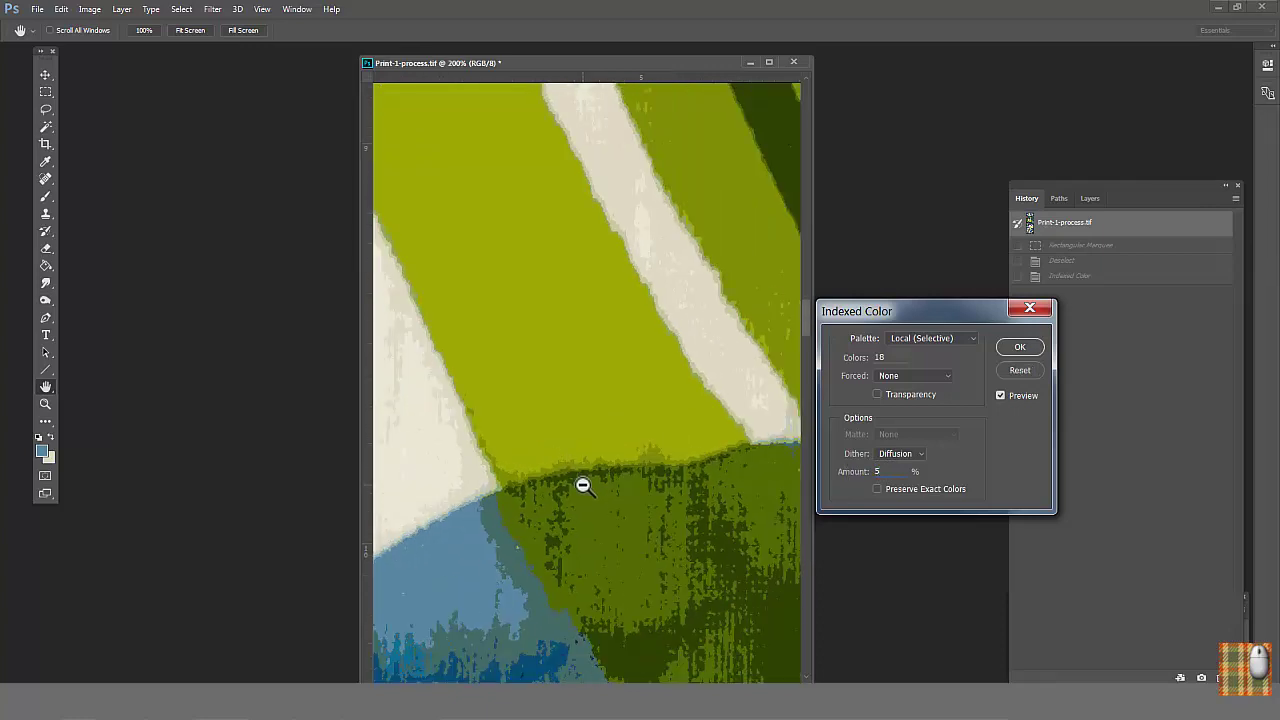
left_click(584, 484, "alt")
left_click(585, 487, "alt")
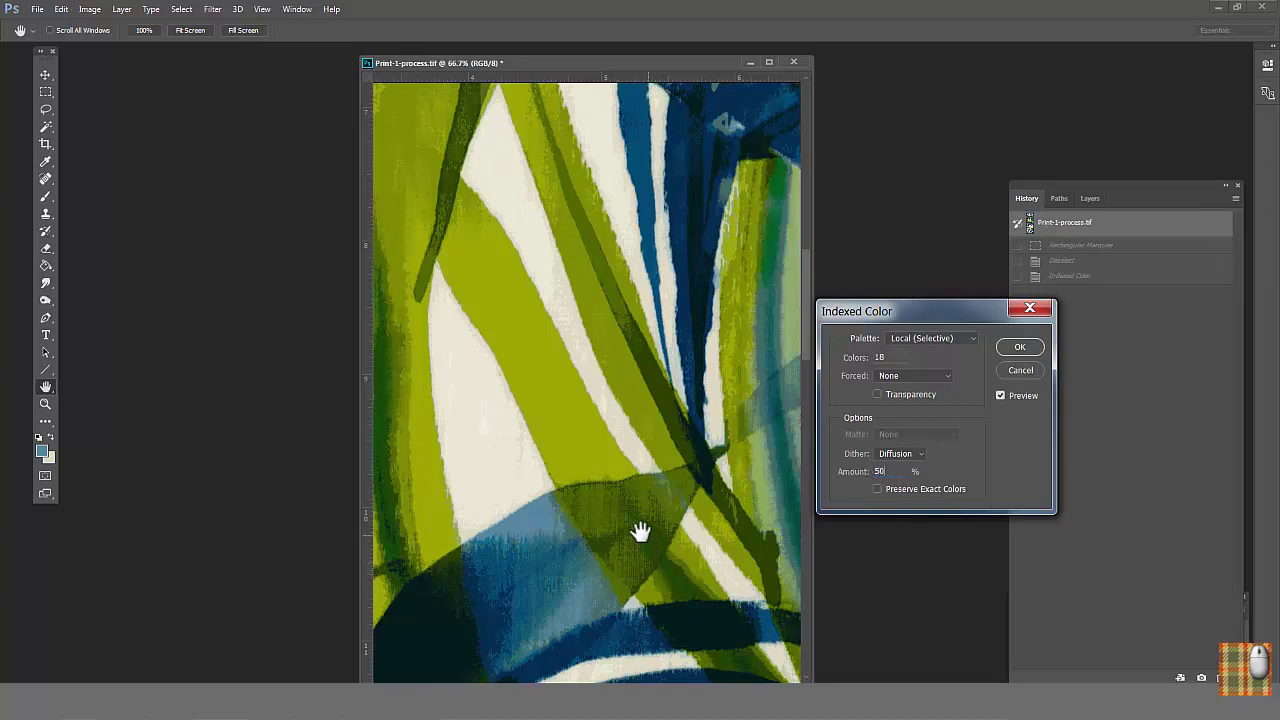
left_click(1012, 348)
Examine the dithered pixels of the indexed image where the leaves and pale green stem overlap.
key("ctrl+minus")
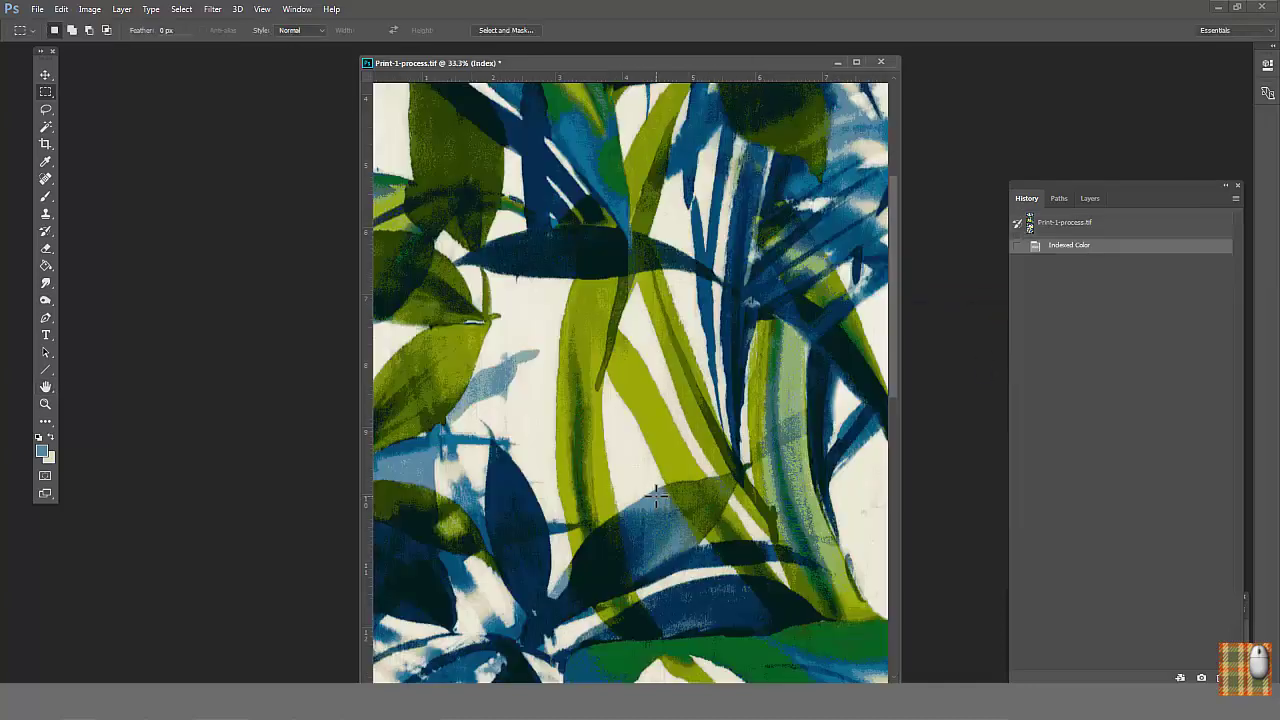
left_click_drag(658, 485, 706, 518)
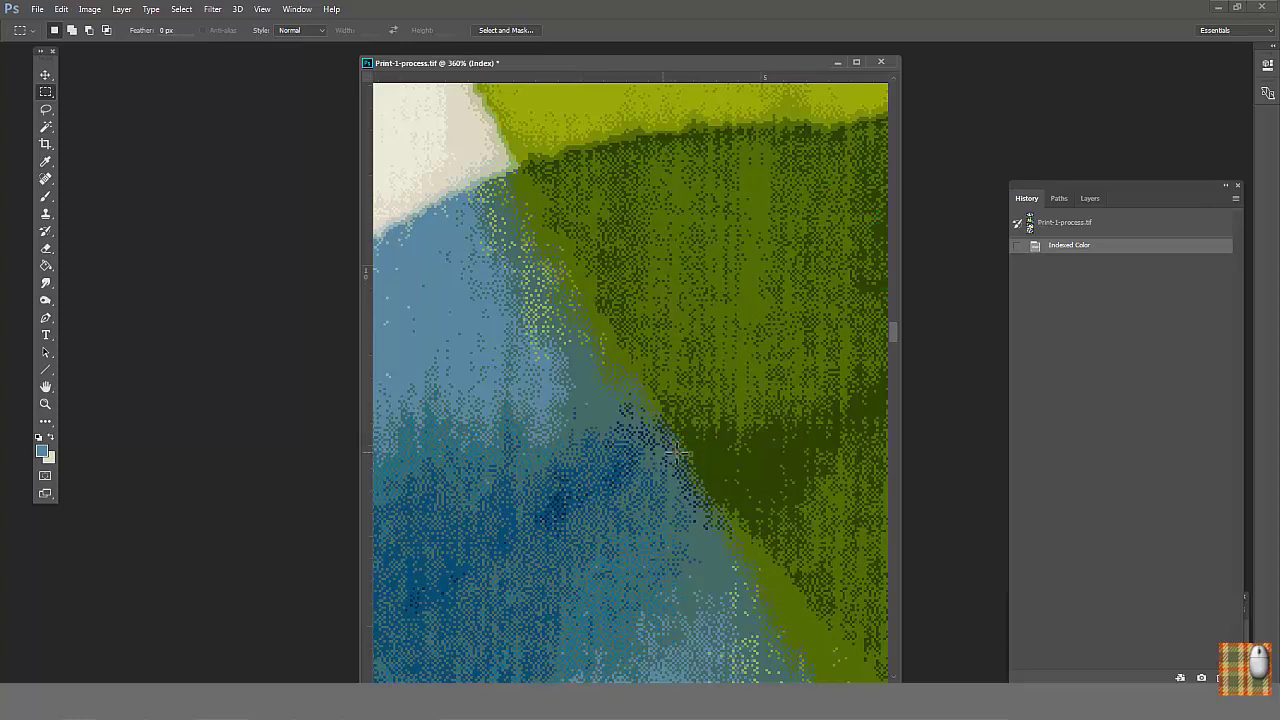
key("ctrl+1")
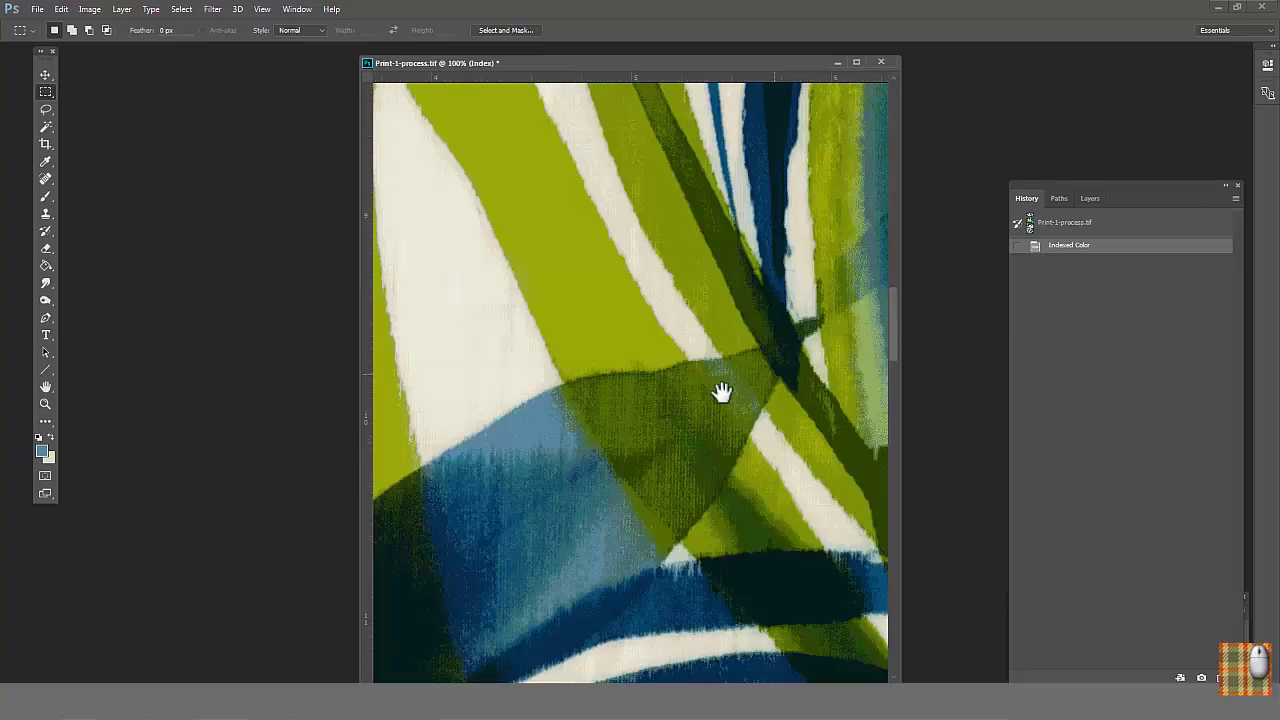
left_click_drag(720, 391, 634, 393)
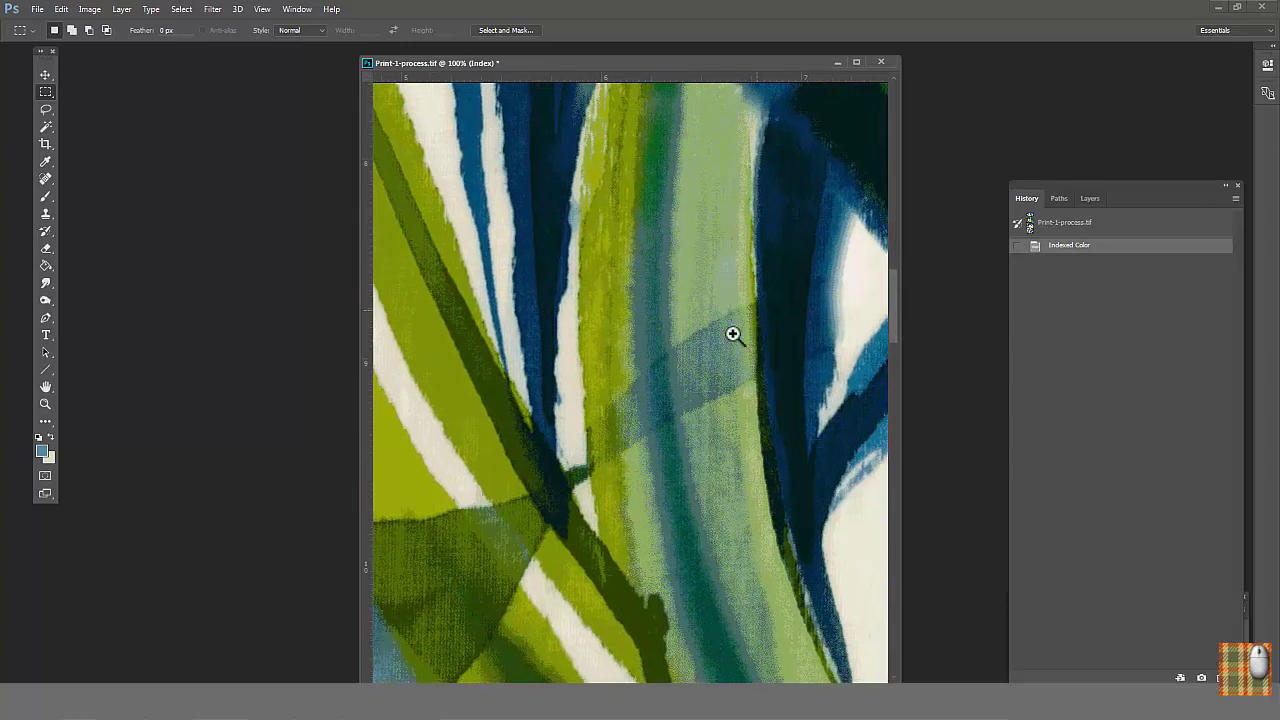
left_click_drag(733, 334, 645, 440)
scroll(690, 420, "down", 4)
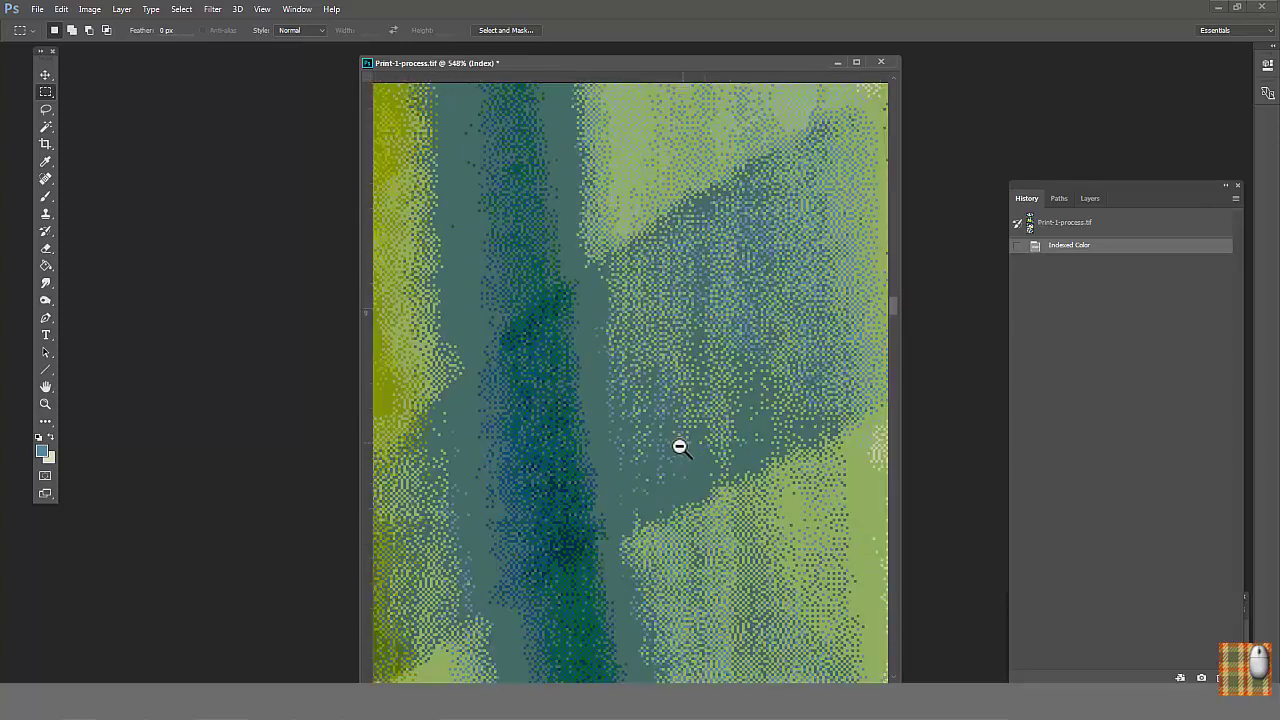
scroll(675, 457, "down", 6)
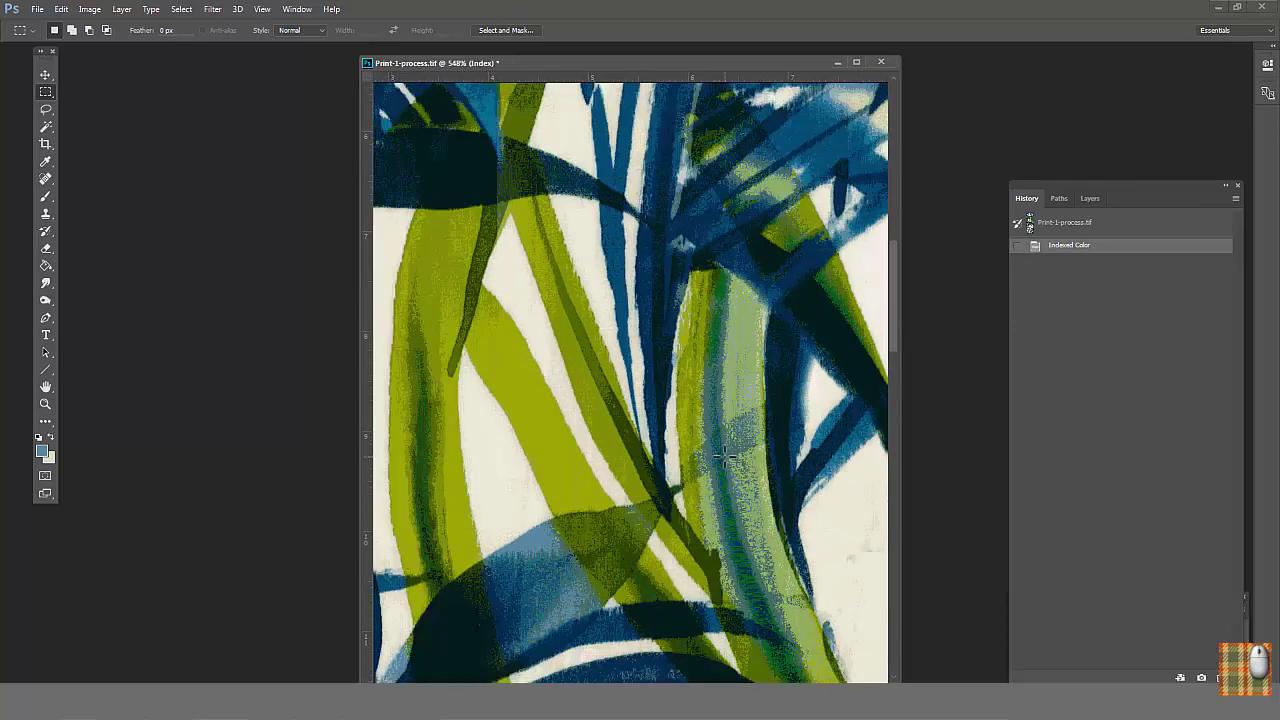
scroll(663, 460, "down", 1)
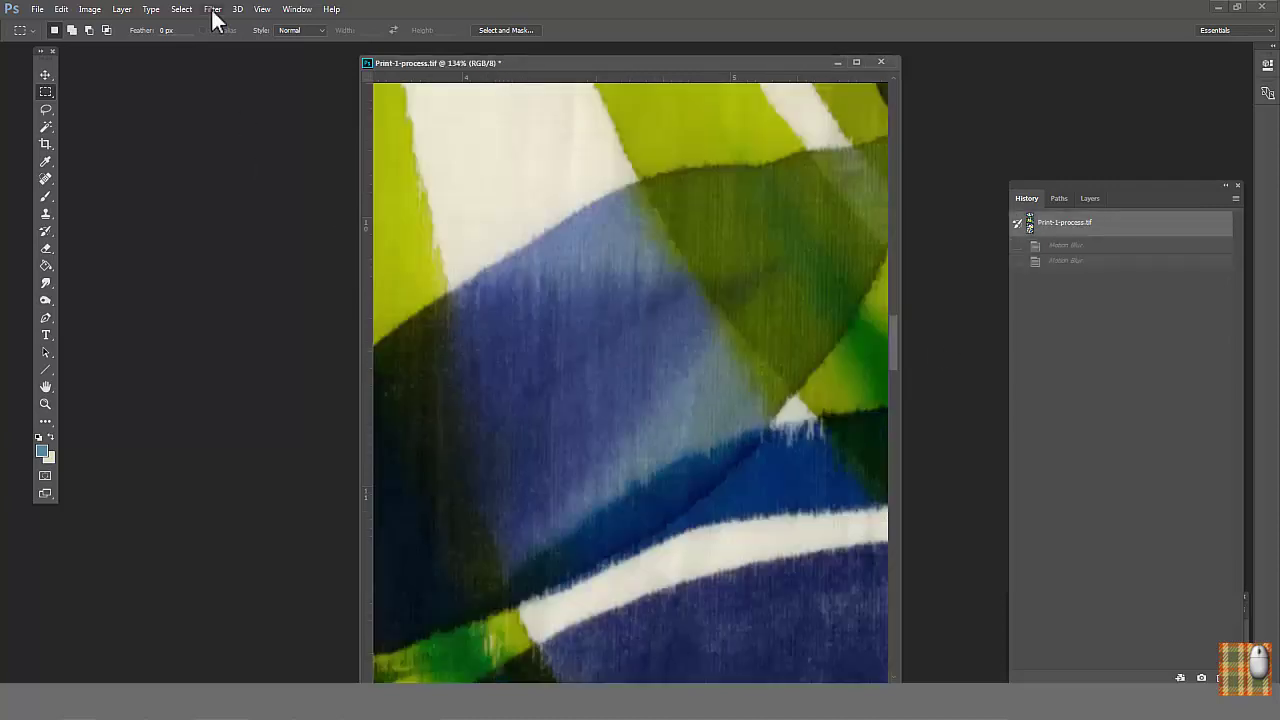
Start a Motion Blur on the RGB version of the print and set the blur angle to 0°.
left_click(213, 10)
mouse_move(228, 215)
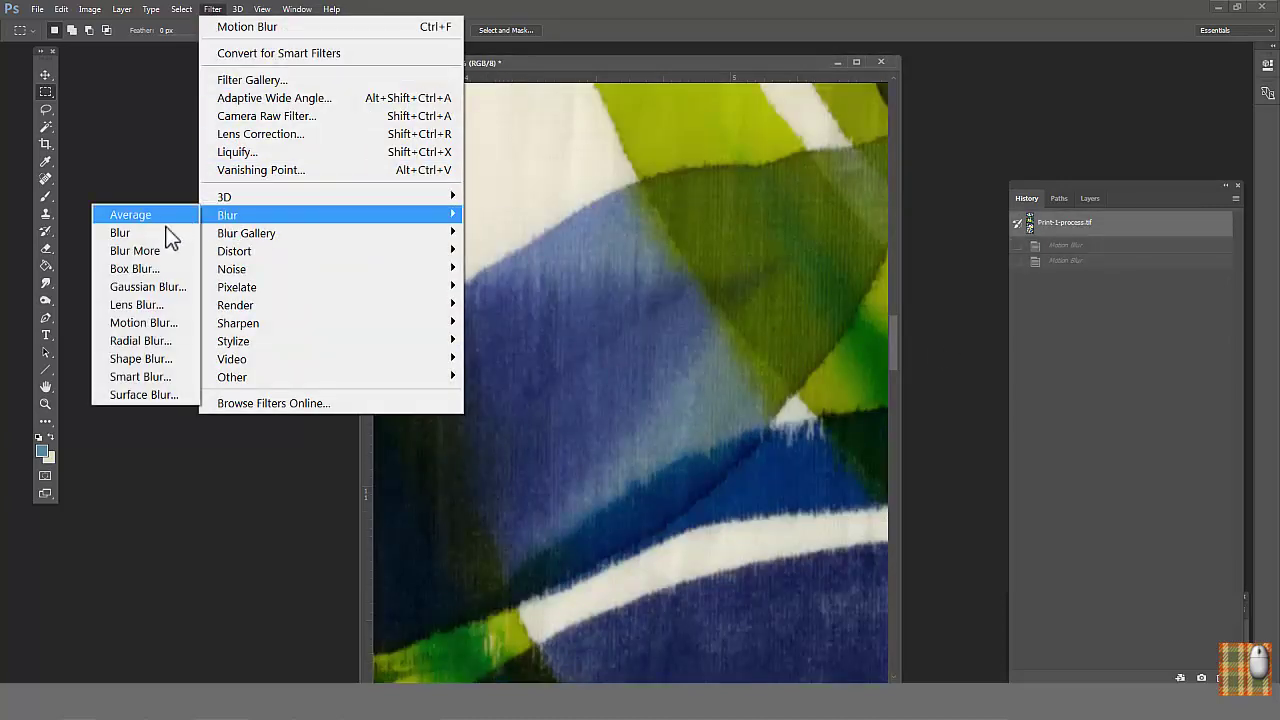
left_click(130, 322)
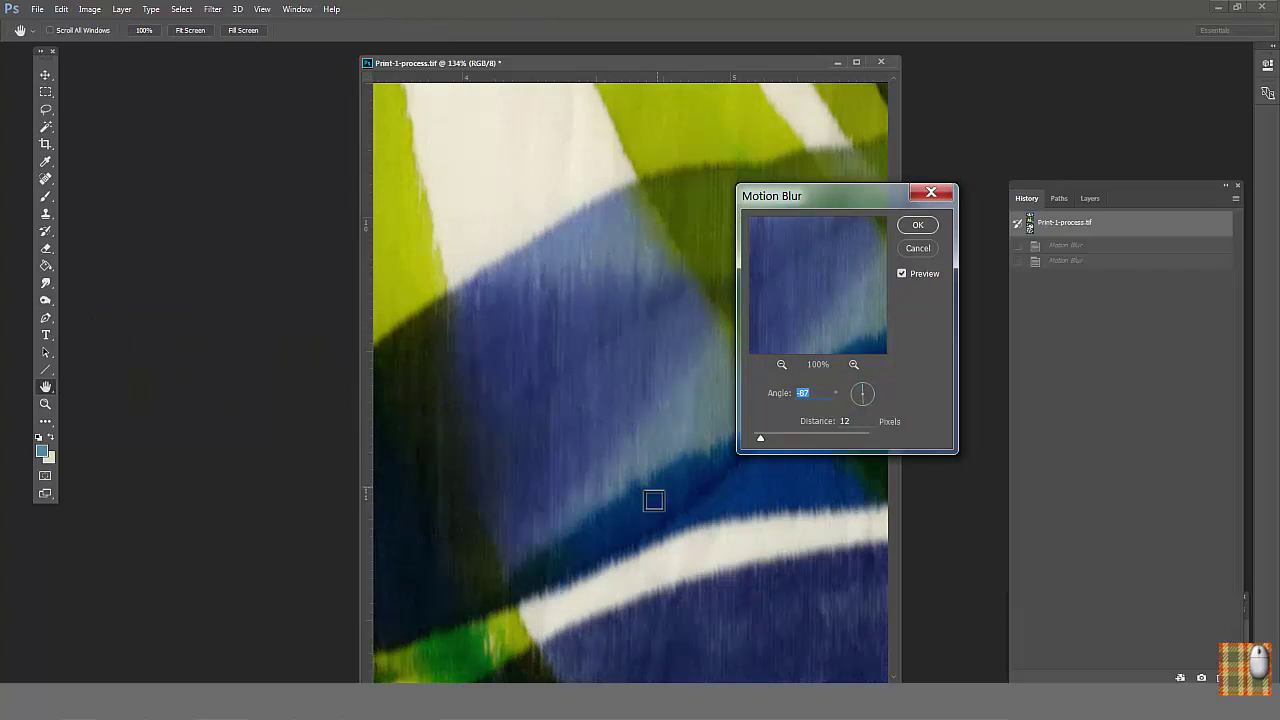
left_click(860, 385)
left_click_drag(865, 385, 869, 392)
double_click(800, 393)
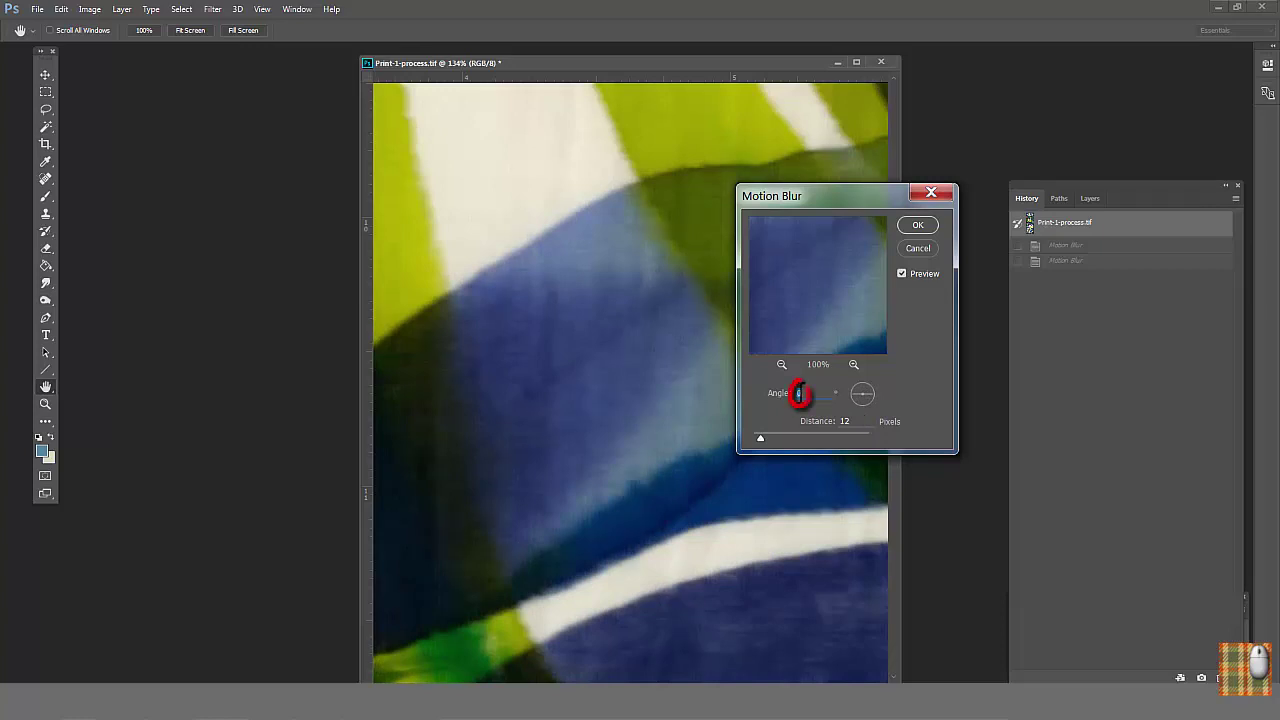
Slightly reduce the Motion Blur distance from its preset amount and apply the filter.
left_click(901, 273)
left_click(781, 364)
left_click_drag(836, 421, 818, 425)
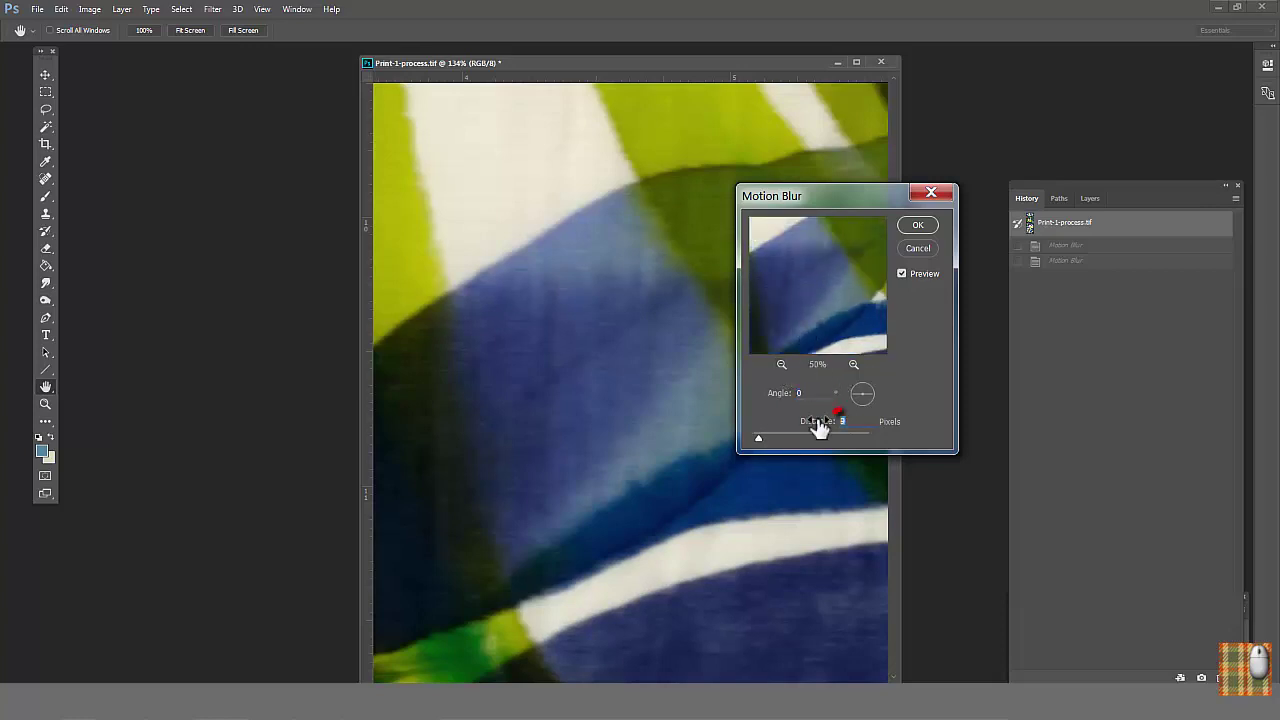
left_click(916, 227)
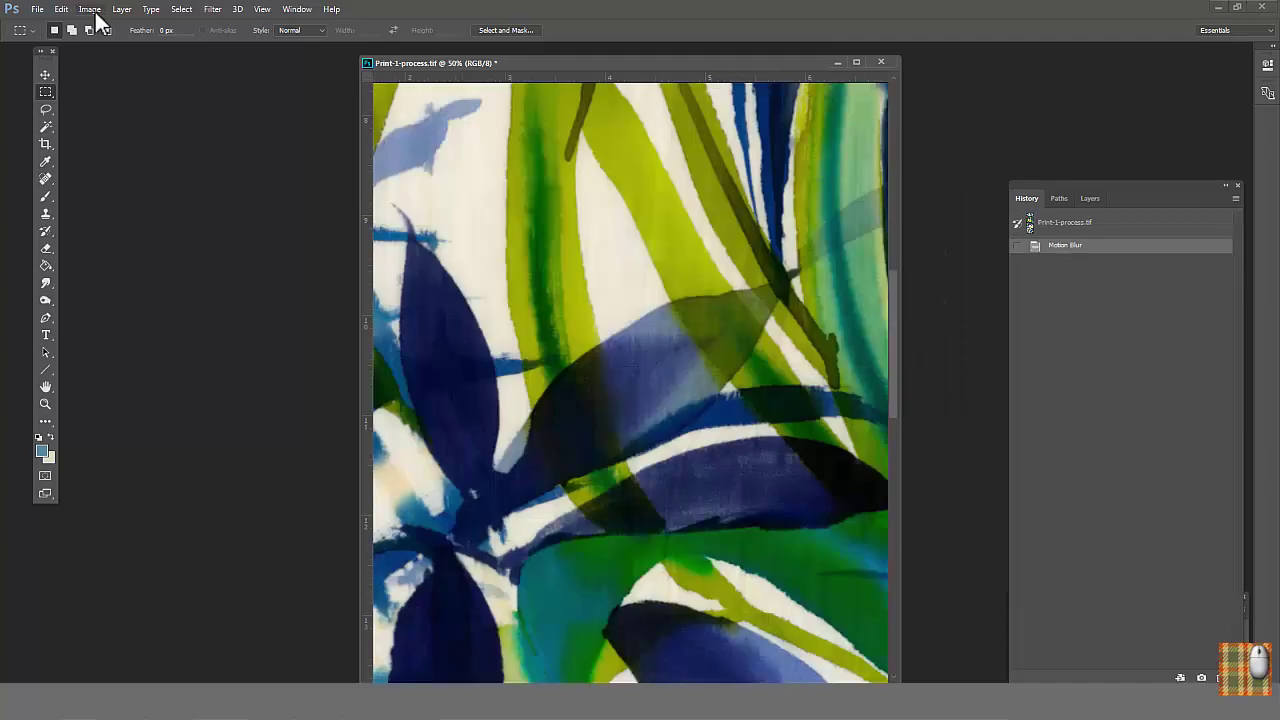
Convert the blurred image to Indexed Color with 18 colors and Diffusion dither, and check the result.
left_click(92, 10)
mouse_move(103, 34)
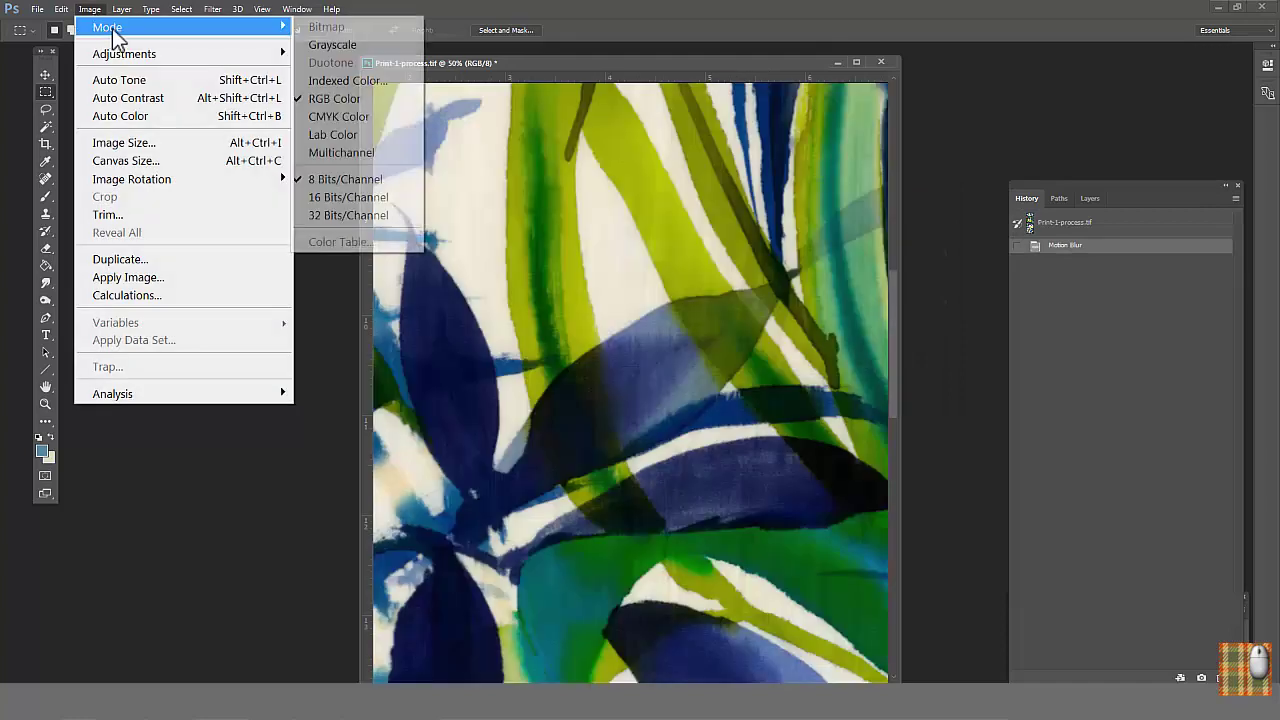
left_click(345, 80)
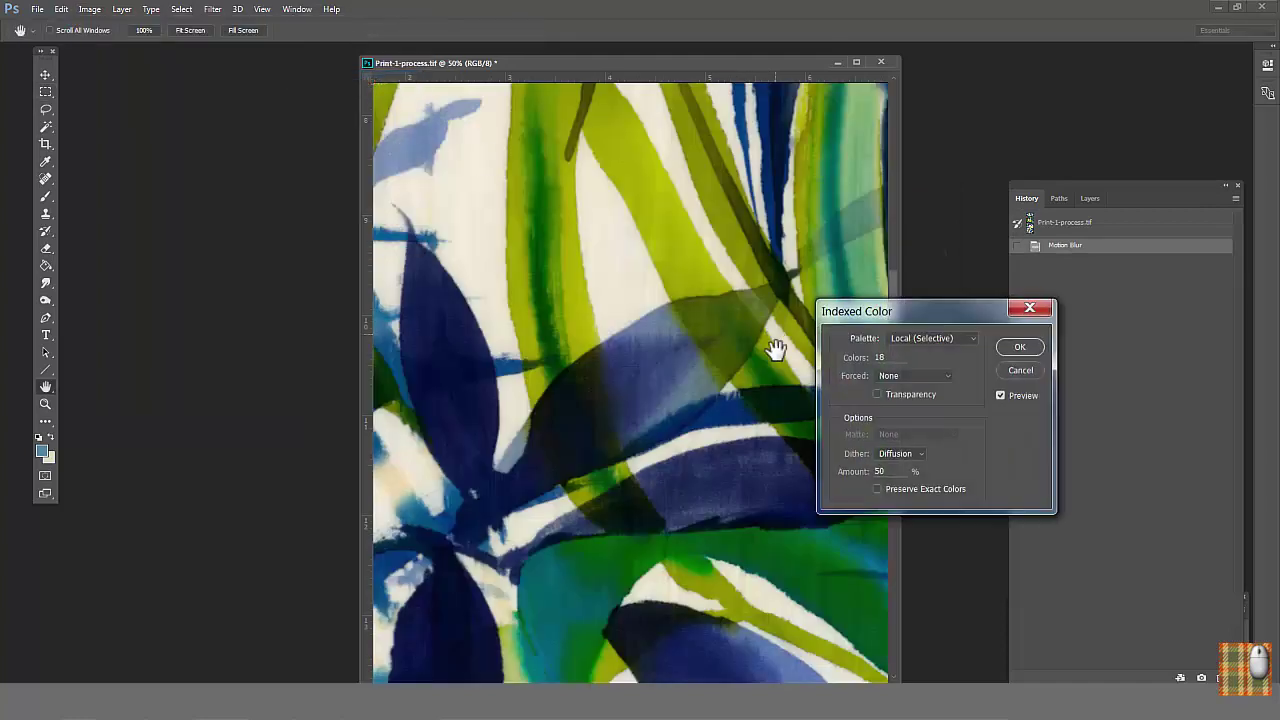
double_click(879, 473)
left_click(1017, 348)
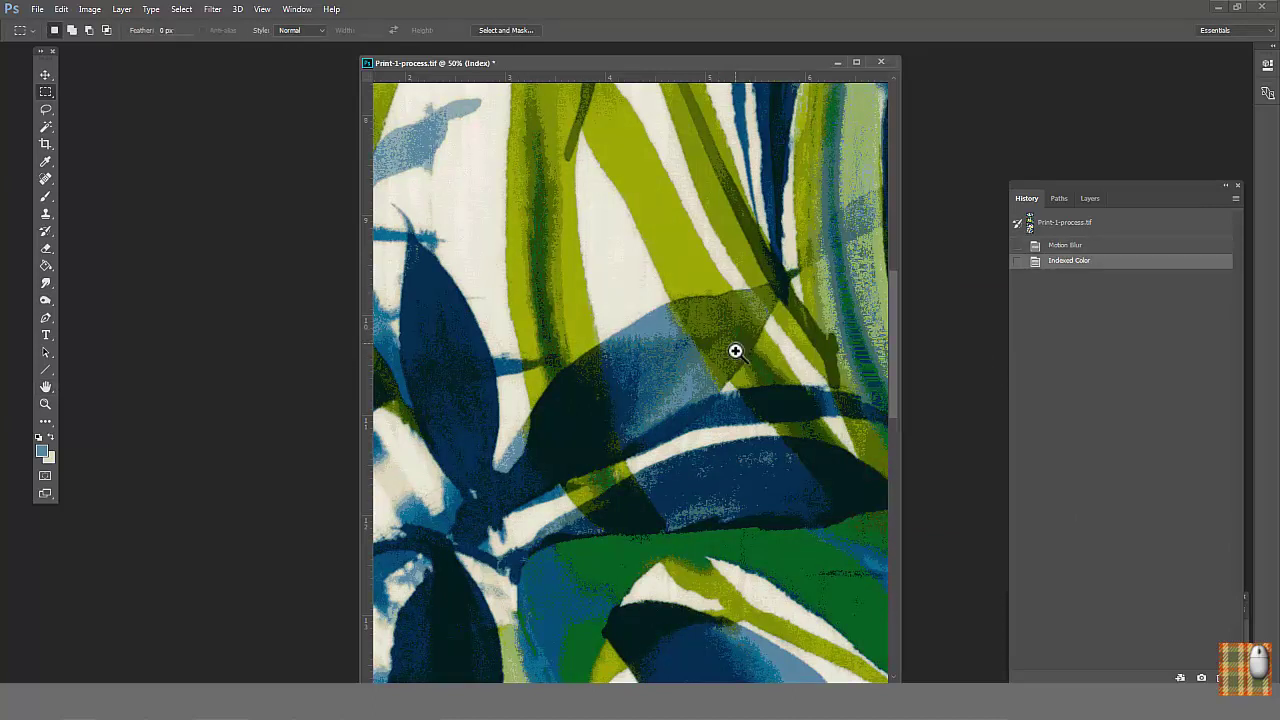
left_click_drag(671, 354, 528, 431)
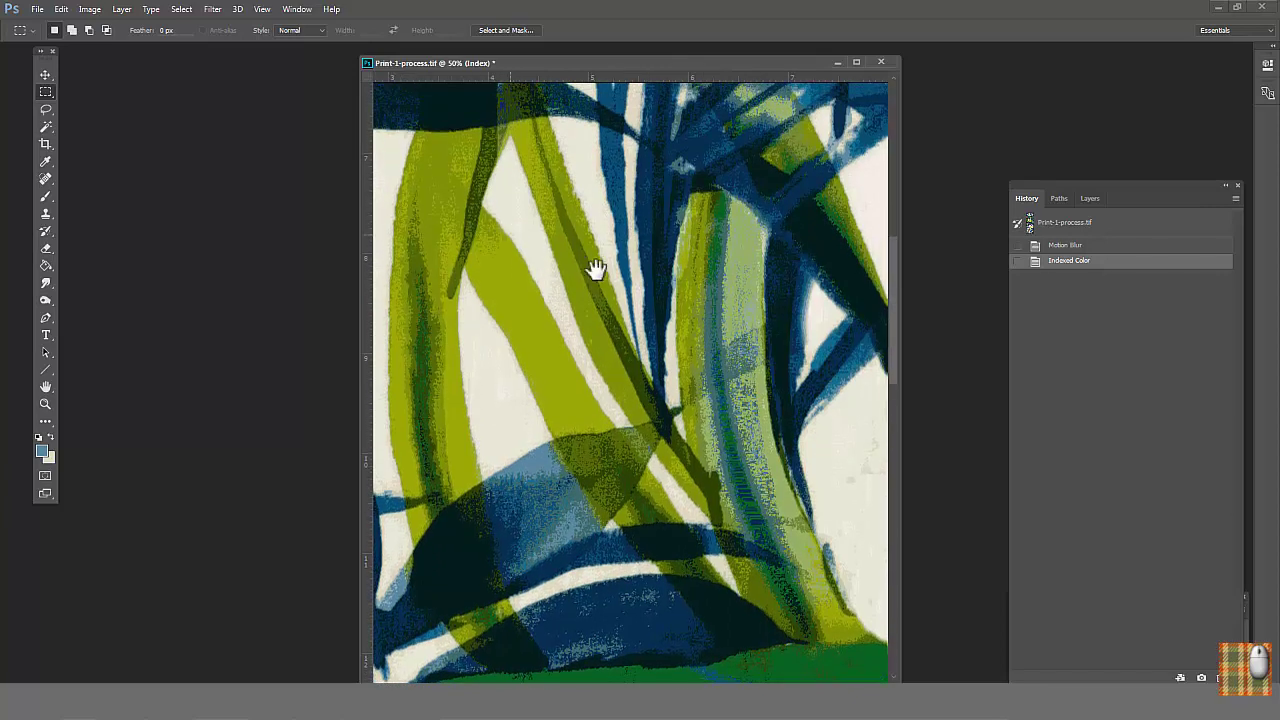
left_click_drag(594, 269, 686, 297)
left_click(675, 304, "alt")
left_click(676, 304, "ctrl+alt")
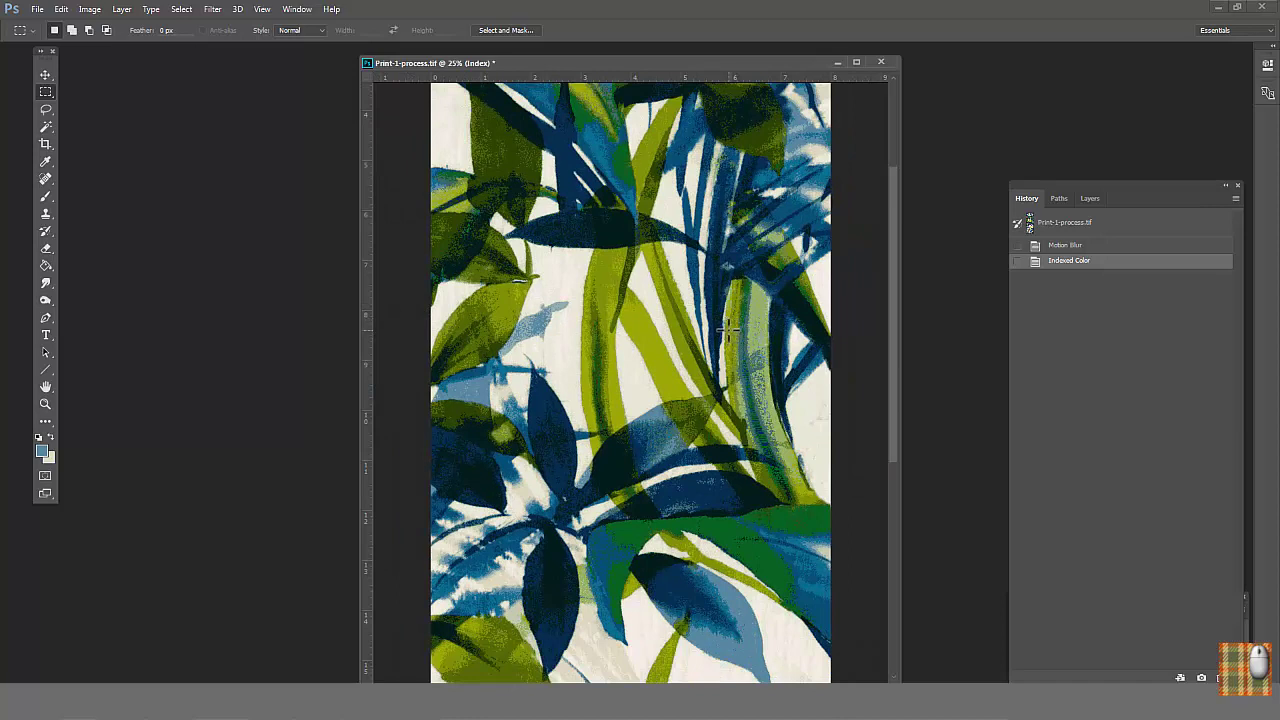
Open the indexed image's Color Table.
left_click(90, 10)
mouse_move(105, 30)
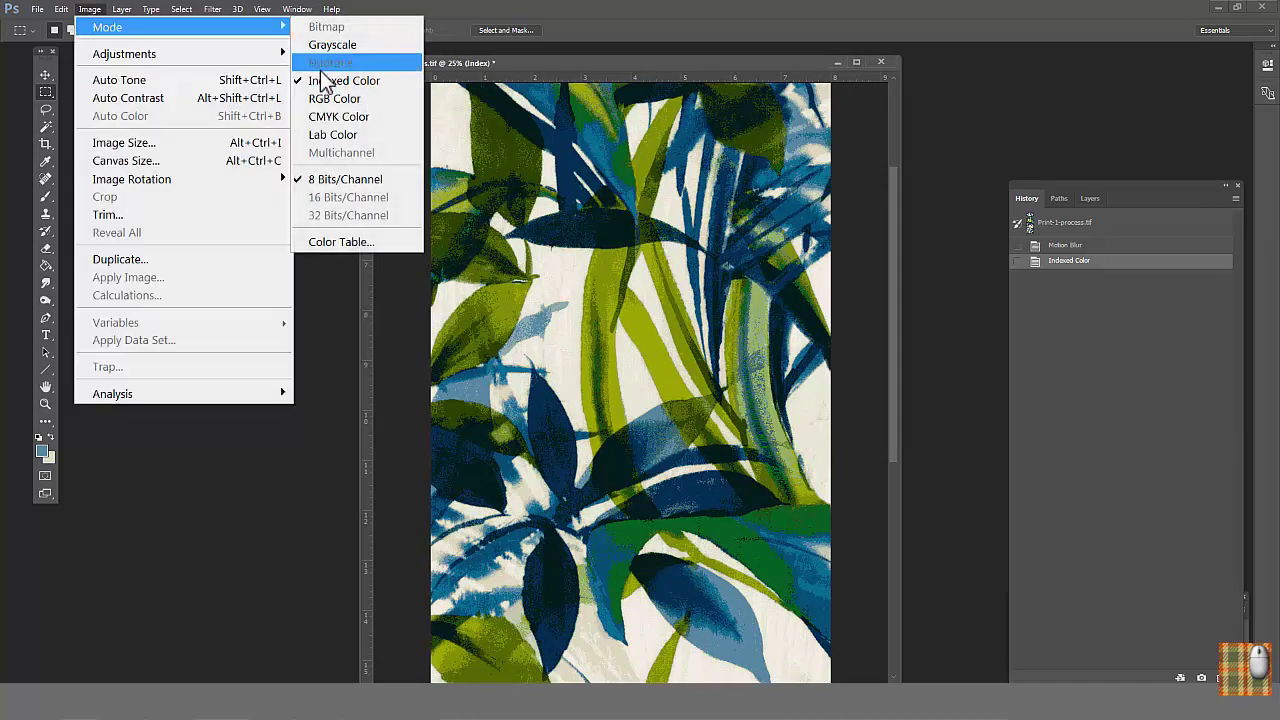
left_click(327, 242)
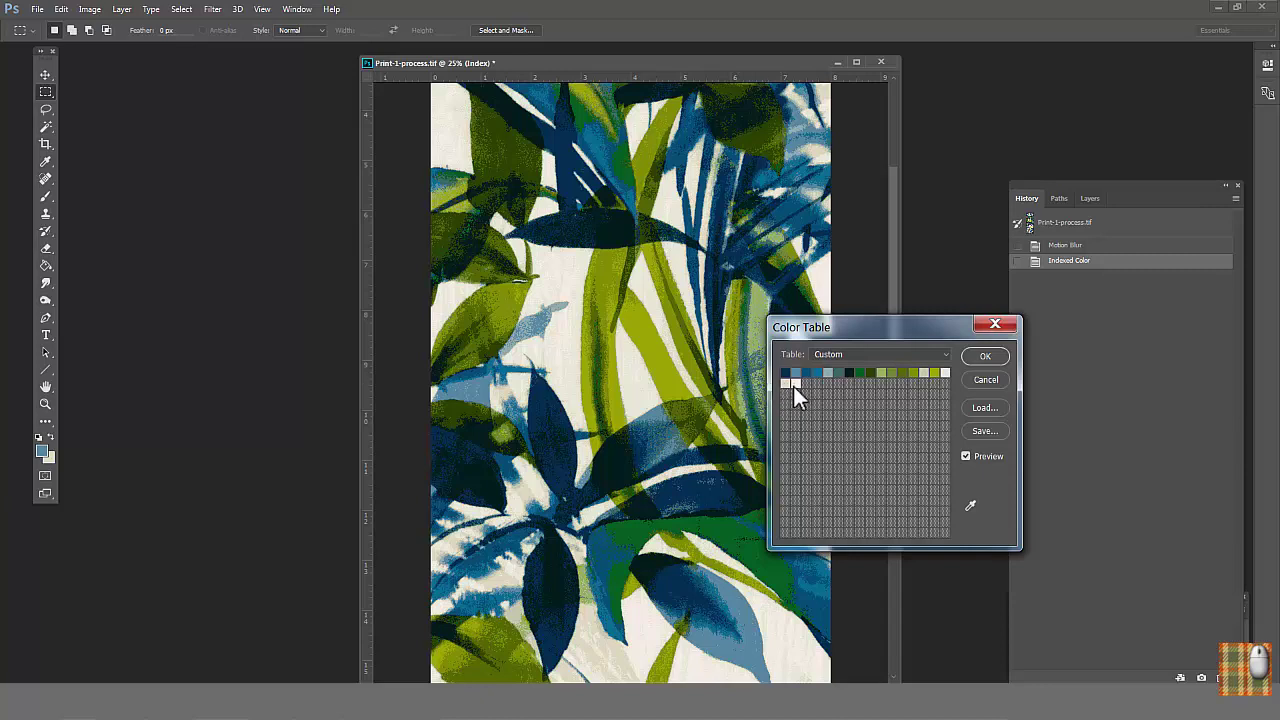
Preview the last near-white color of the table as magenta b4289b to locate it, and cancel the change.
left_click(796, 383)
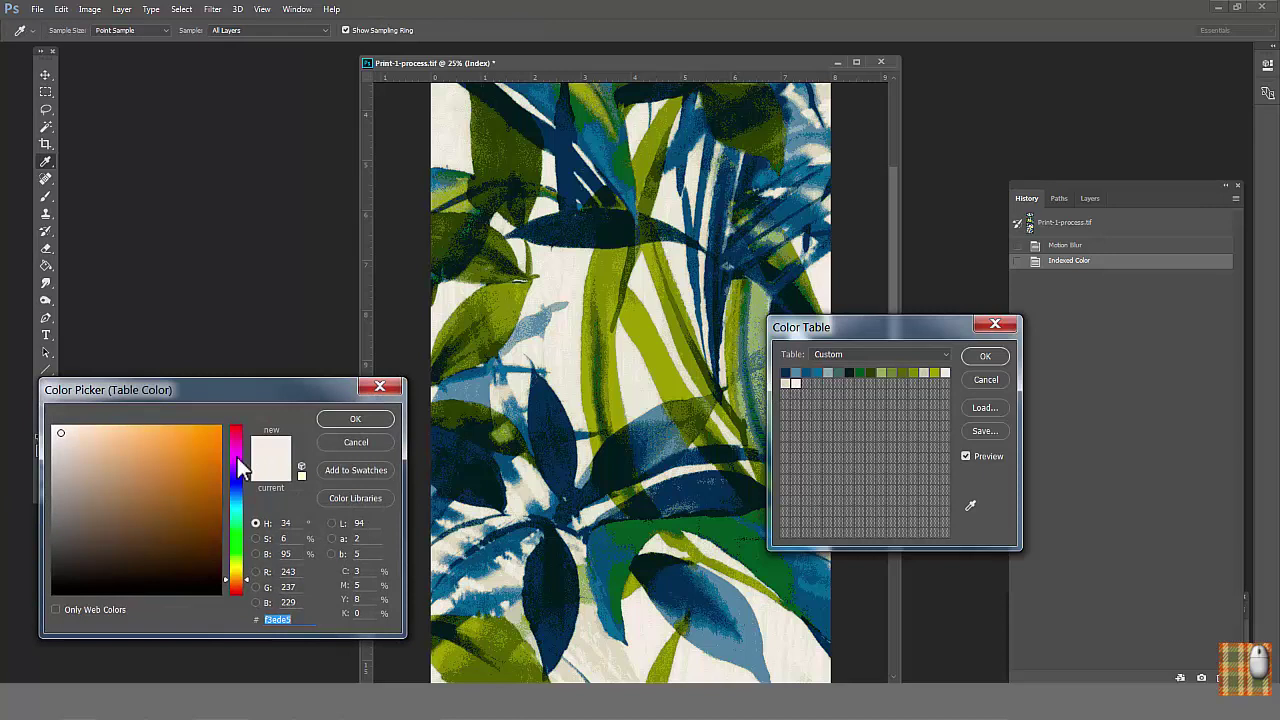
left_click(237, 457)
left_click(183, 474)
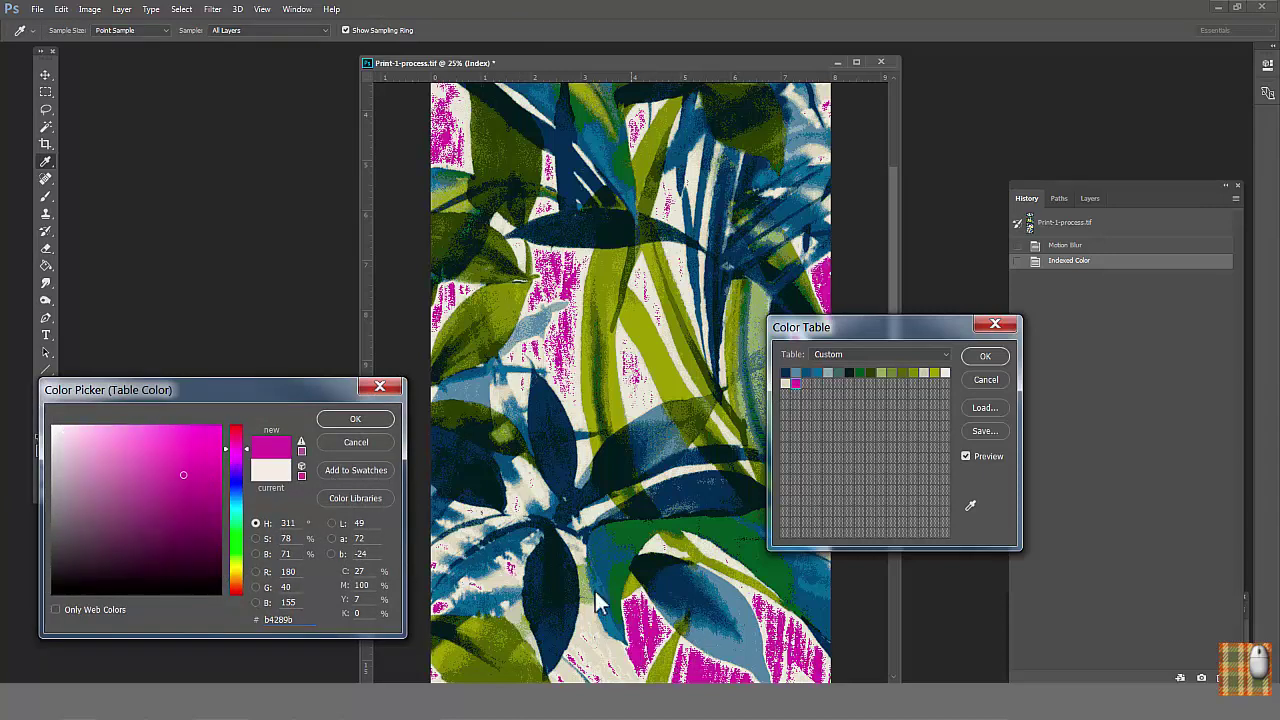
left_click(356, 442)
Preview the beige color that starts the table's second row as pink cd2c70 to locate it, and cancel the change.
left_click(786, 383)
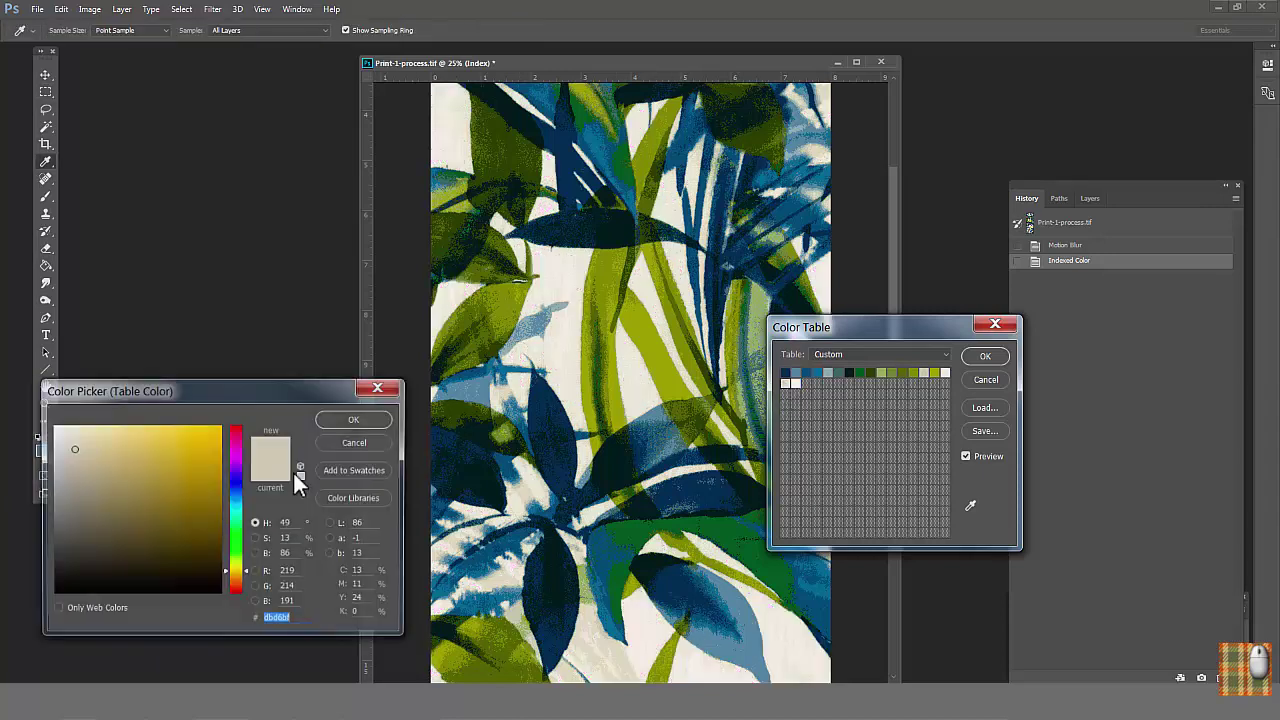
left_click(237, 440)
left_click(184, 458)
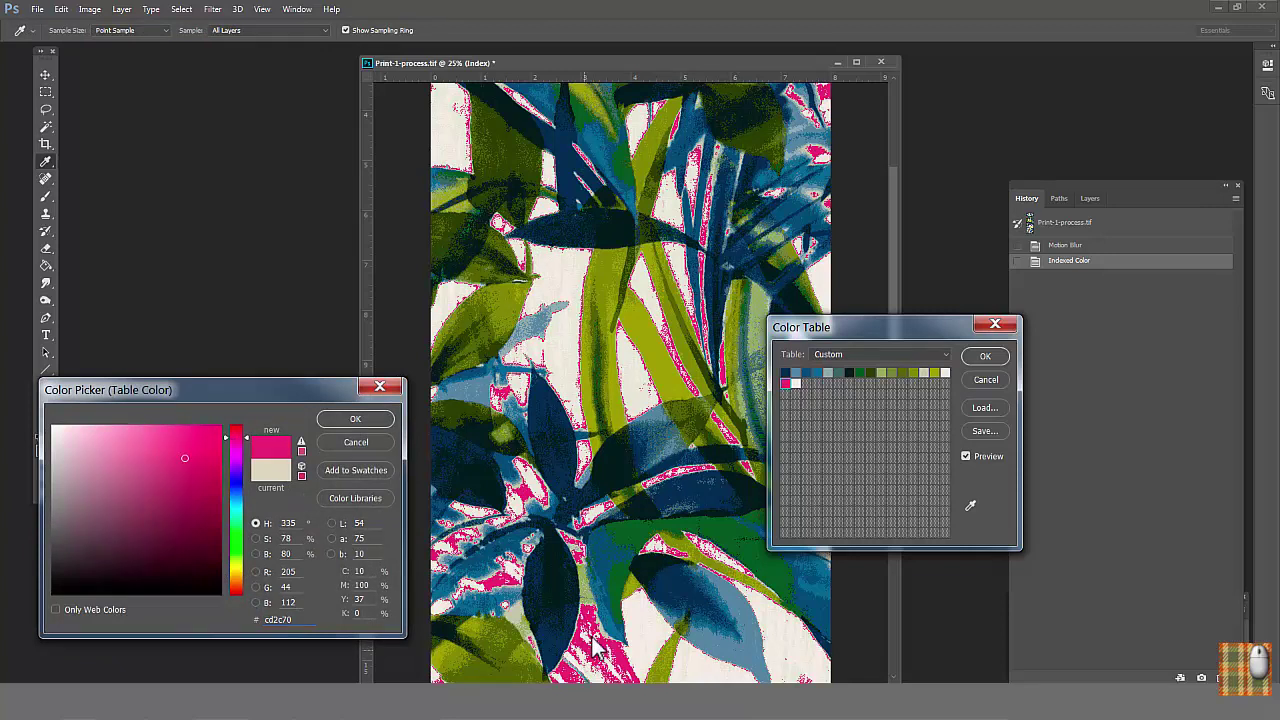
left_click(330, 442)
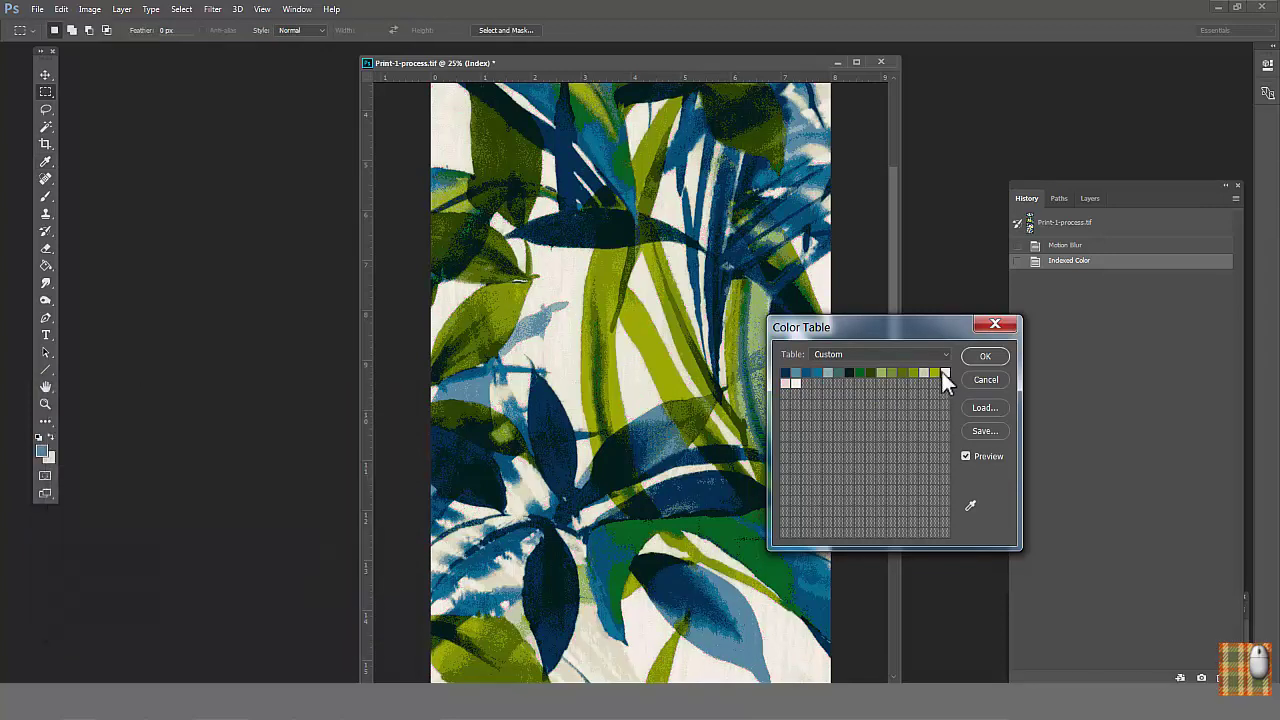
Preview the last off-white color of the table's first row as pink c64089 to locate it, and cancel the change.
left_click(944, 373)
left_click(236, 440)
left_click(166, 463)
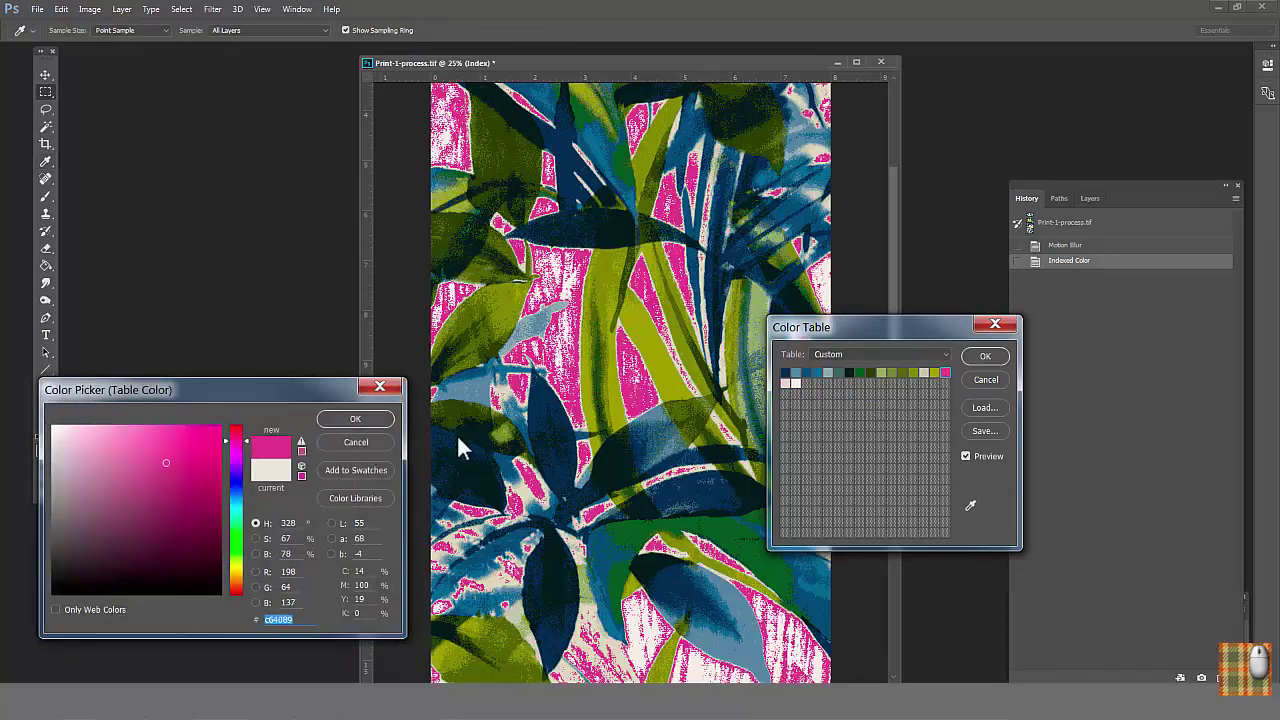
left_click(366, 439)
Check the second row's first beige color again by previewing it as magenta b63b98, and cancel the change.
left_click(785, 384)
left_click(236, 447)
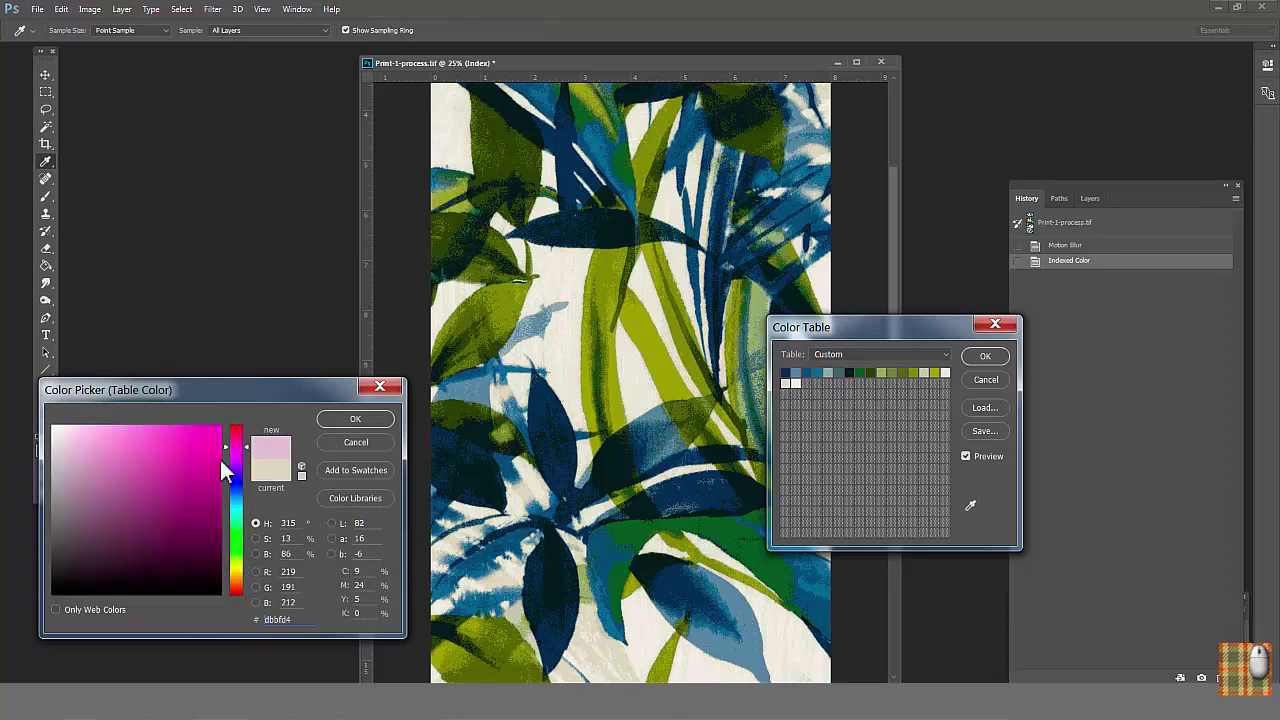
left_click(166, 473)
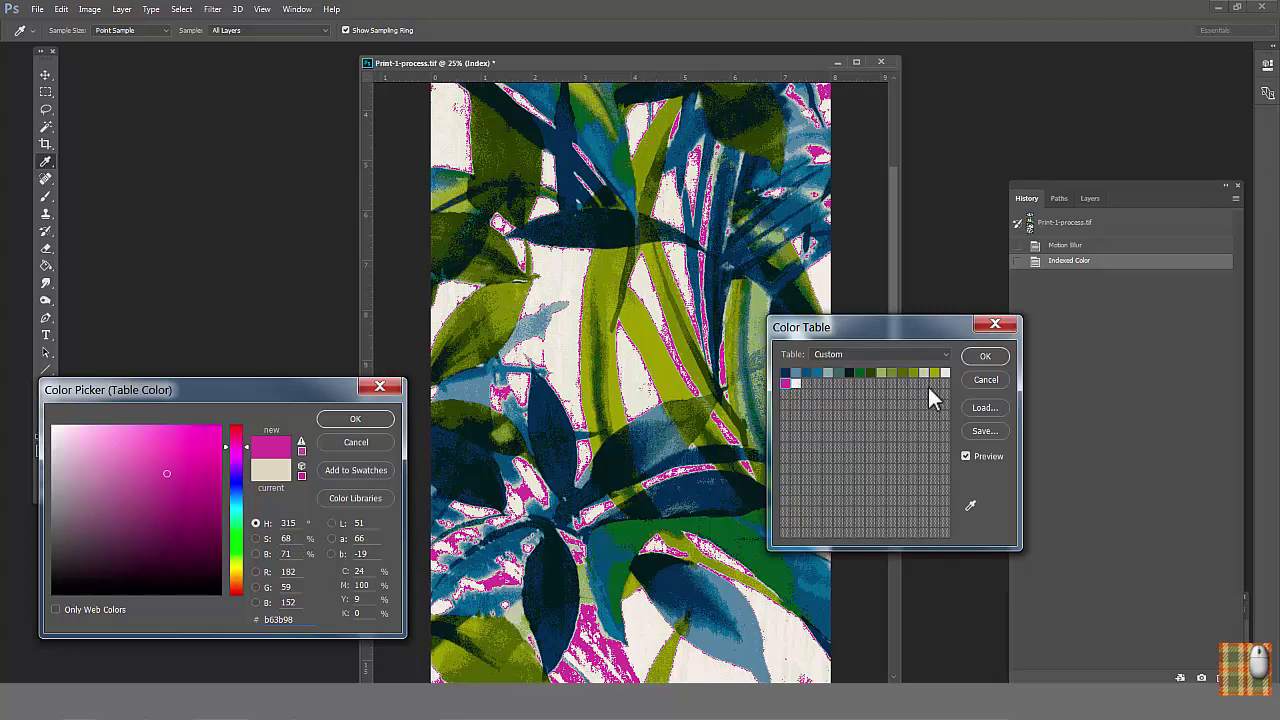
left_click(363, 439)
Preview the last near-white color as pink e61b8e, replace it with cream e6e6d6 sampled from the background, and apply the color table.
left_click(796, 384)
left_click(236, 441)
left_click(201, 441)
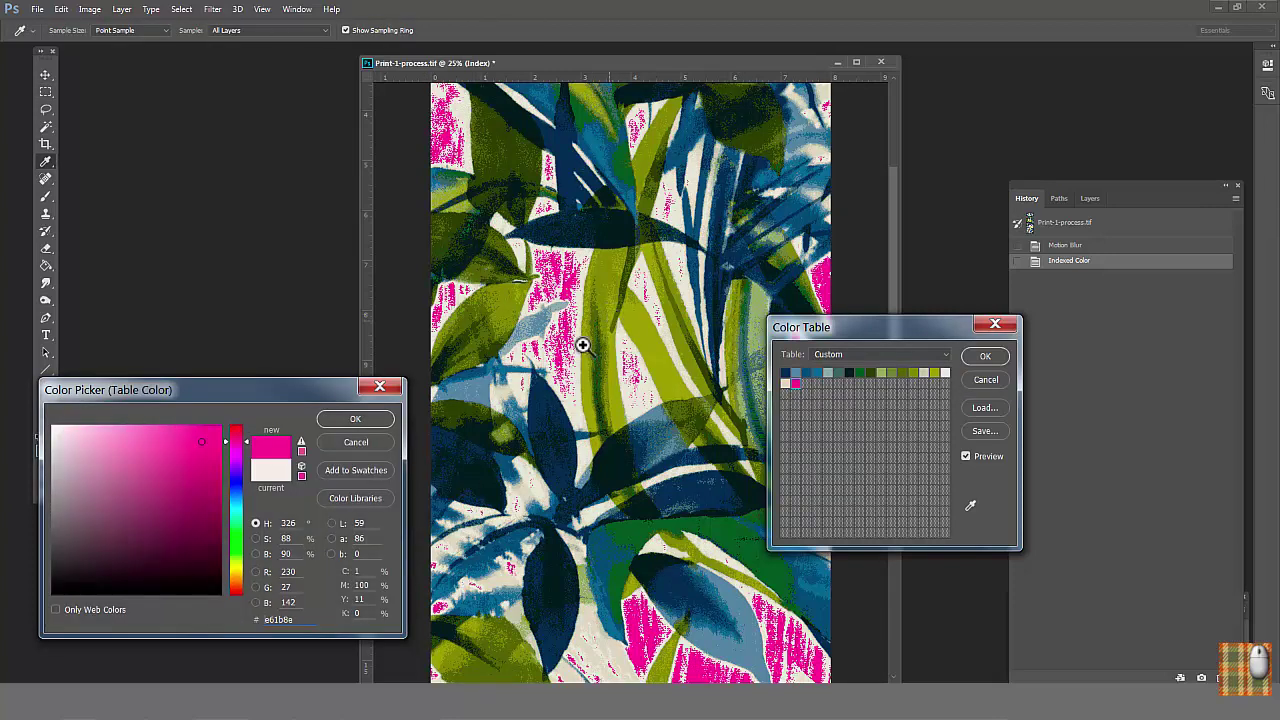
left_click(549, 395, "ctrl")
left_click(505, 391)
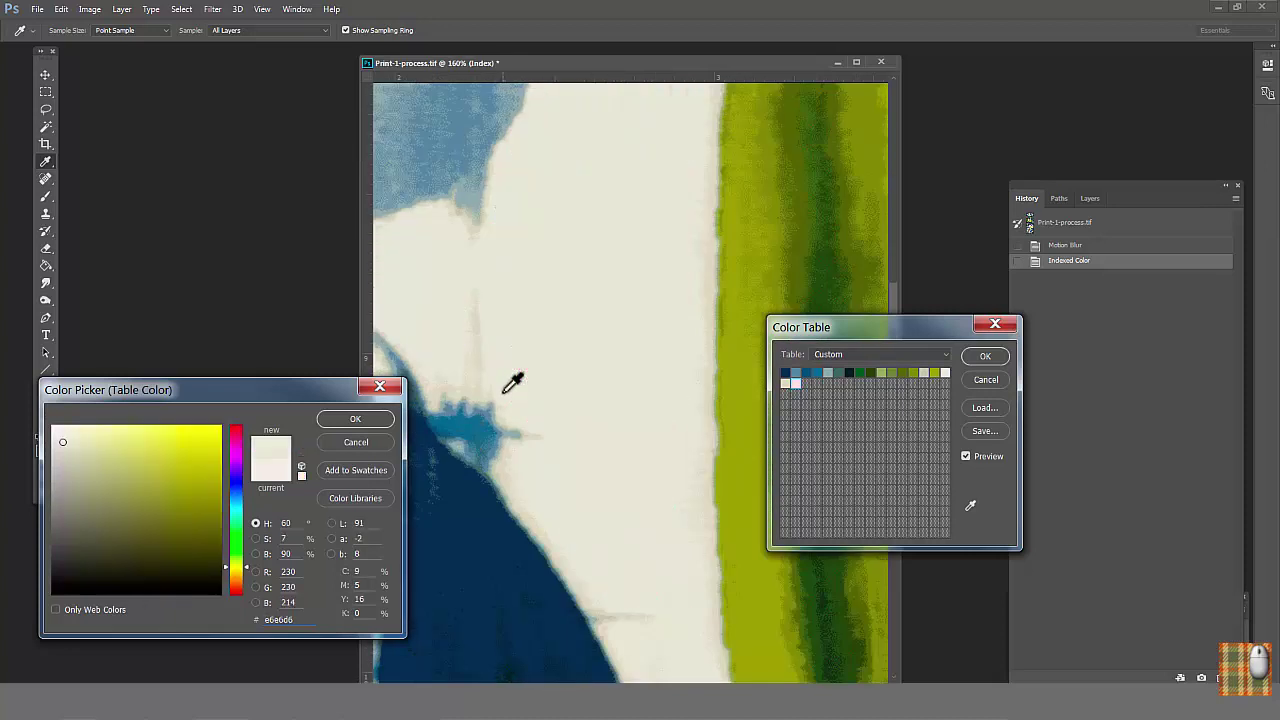
left_click(369, 421)
left_click(977, 354)
Convert the image to RGB Color and back to Indexed Color with the Exact palette so the duplicate colors merge.
left_click(89, 8)
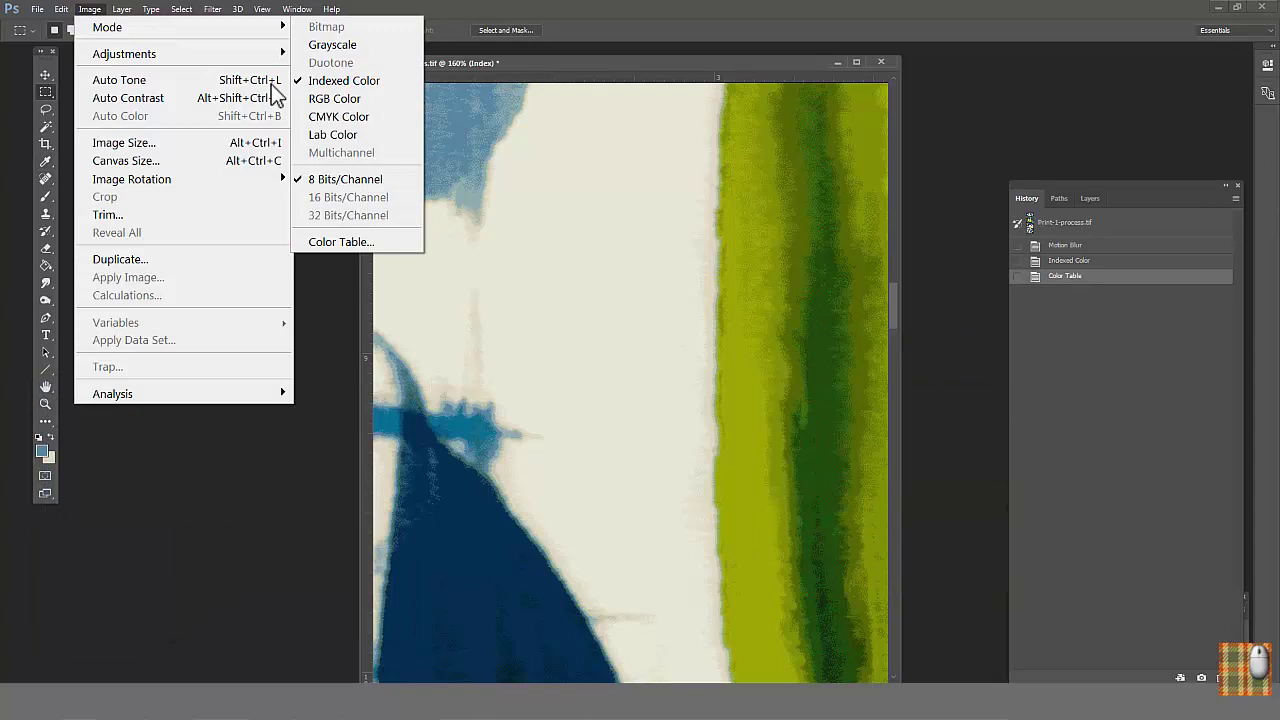
left_click(330, 99)
left_click(90, 9)
mouse_move(107, 27)
left_click(344, 81)
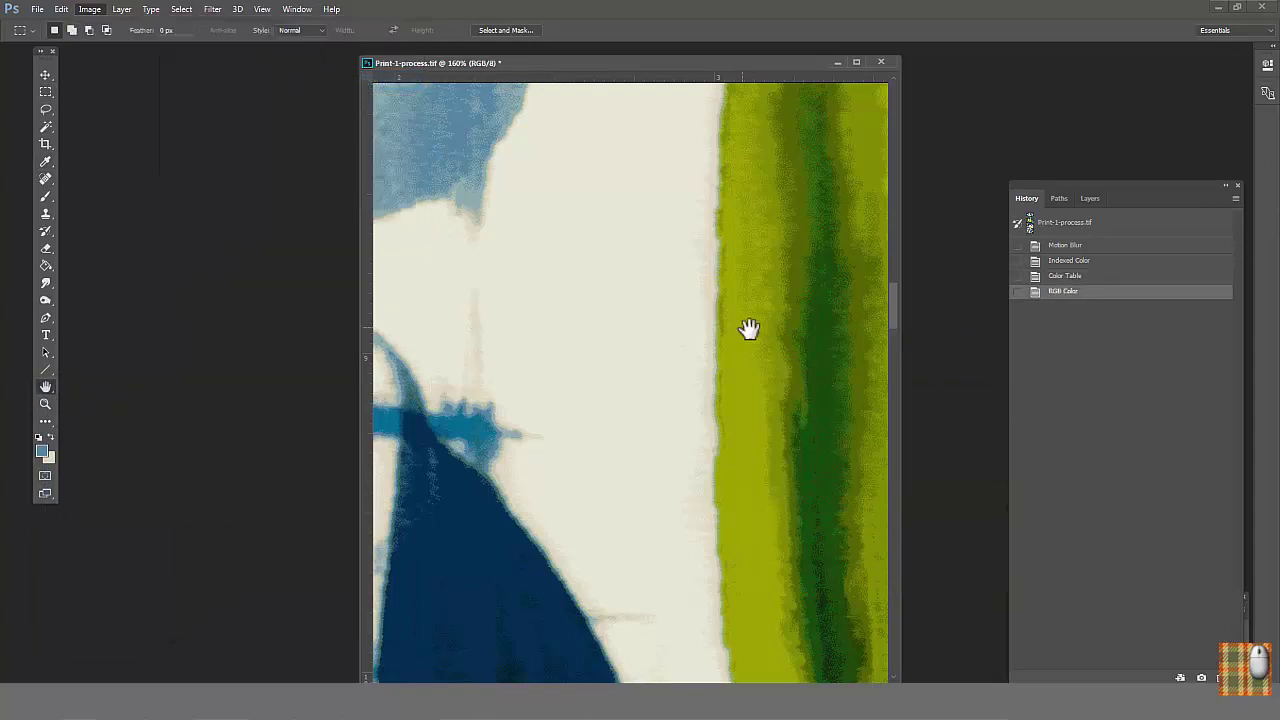
key("ctrl+minus")
key("ctrl+minus")
key("ctrl+minus")
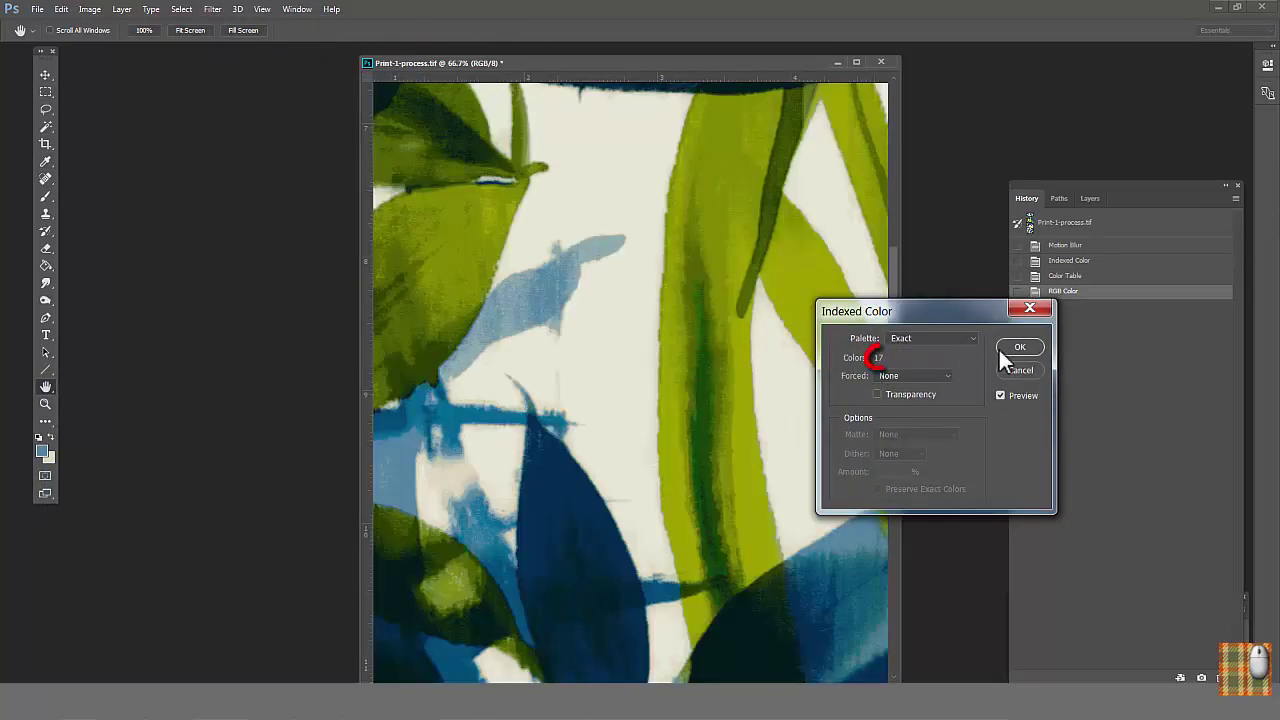
left_click(1016, 346)
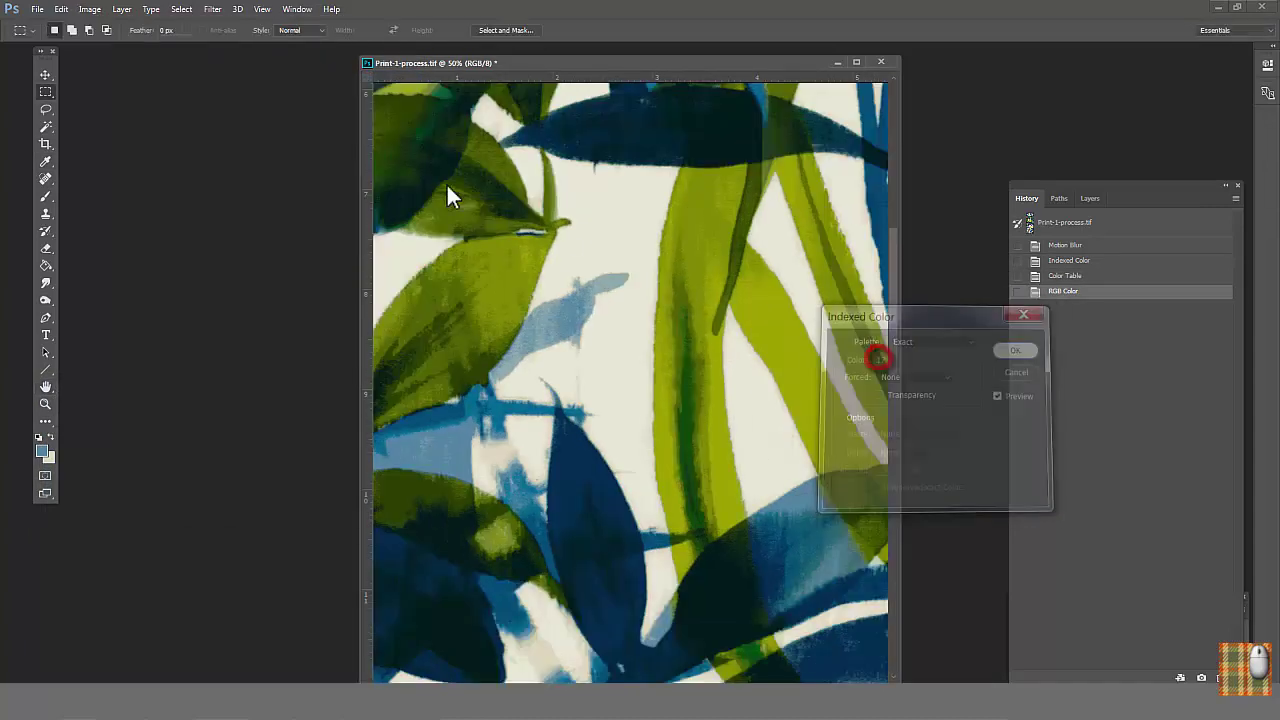
Open the Color Table of the newly indexed image.
left_click(90, 9)
mouse_move(103, 27)
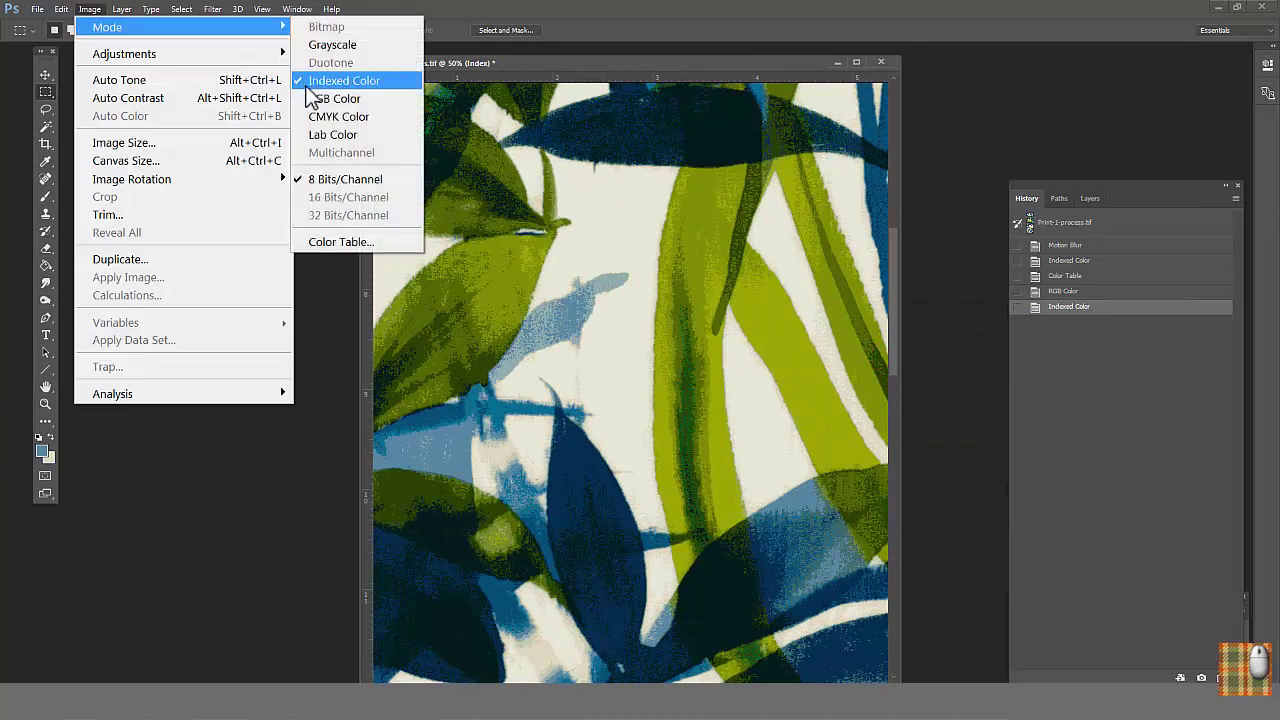
left_click(328, 241)
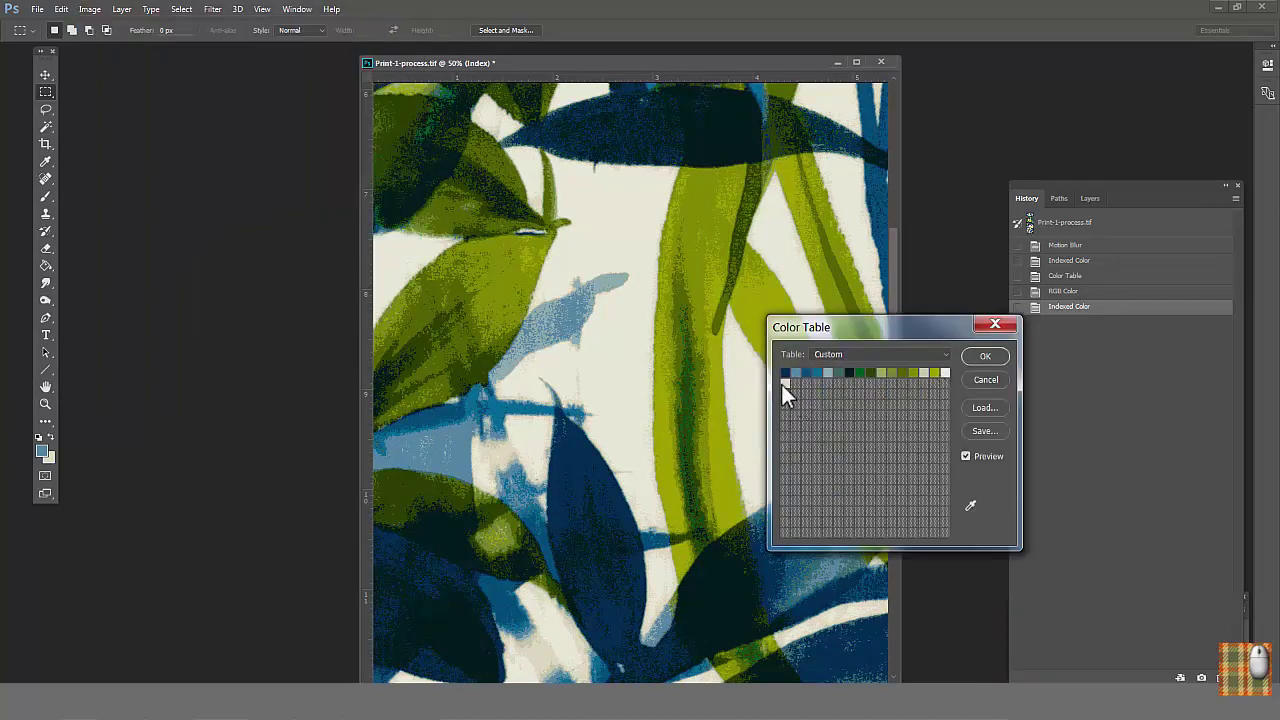
key("ctrl+minus")
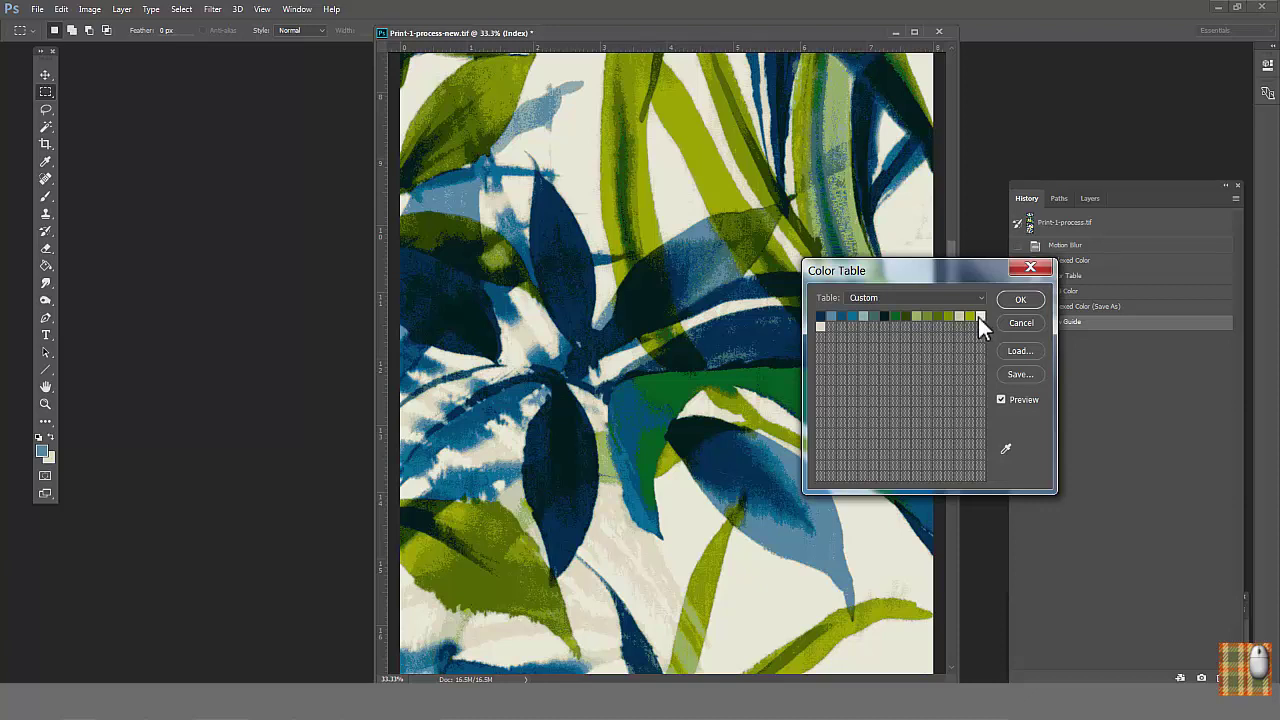
Preview the lime green color near the end of the first row as pink bc3c72, and cancel the change.
left_click(967, 316)
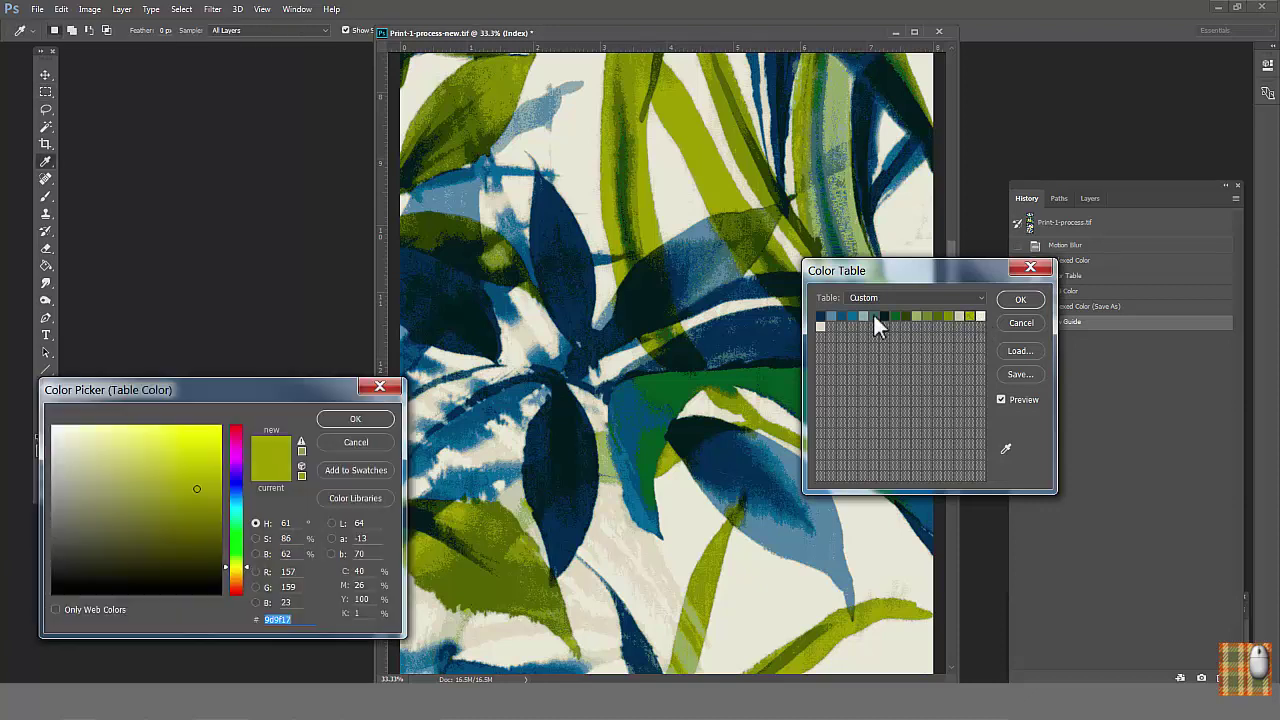
left_click(236, 437)
left_click(167, 469)
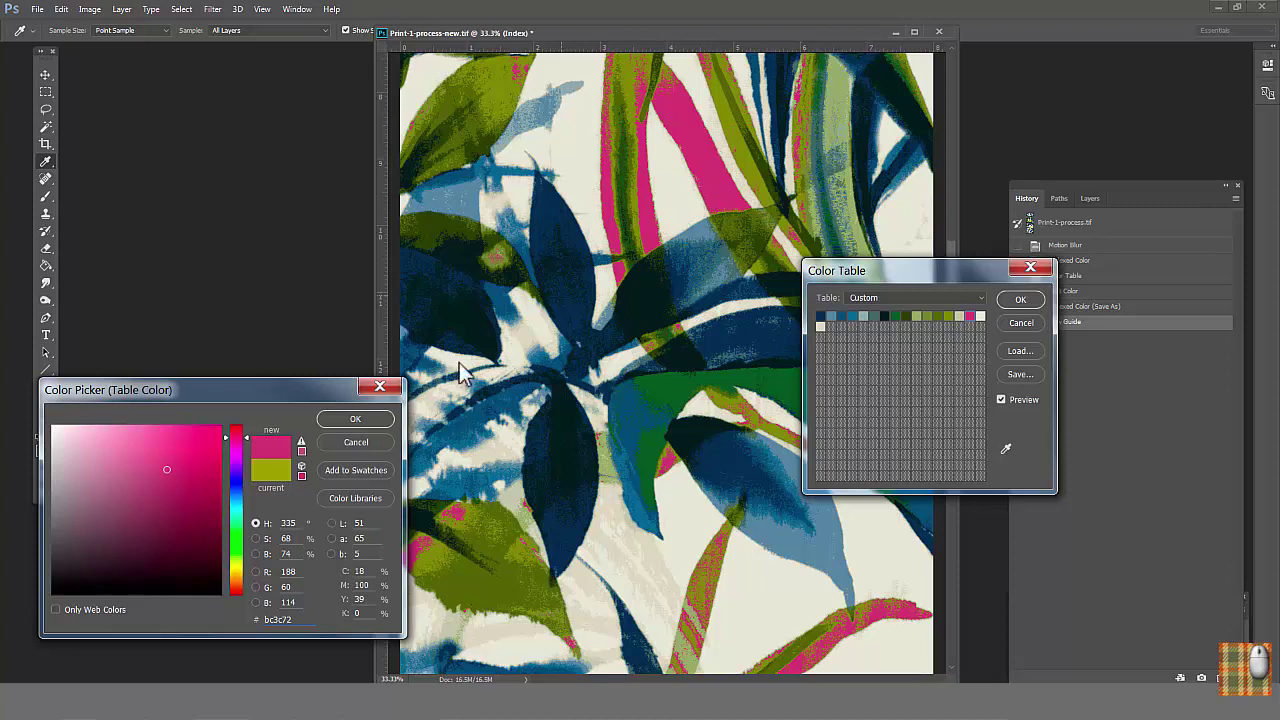
left_click(360, 441)
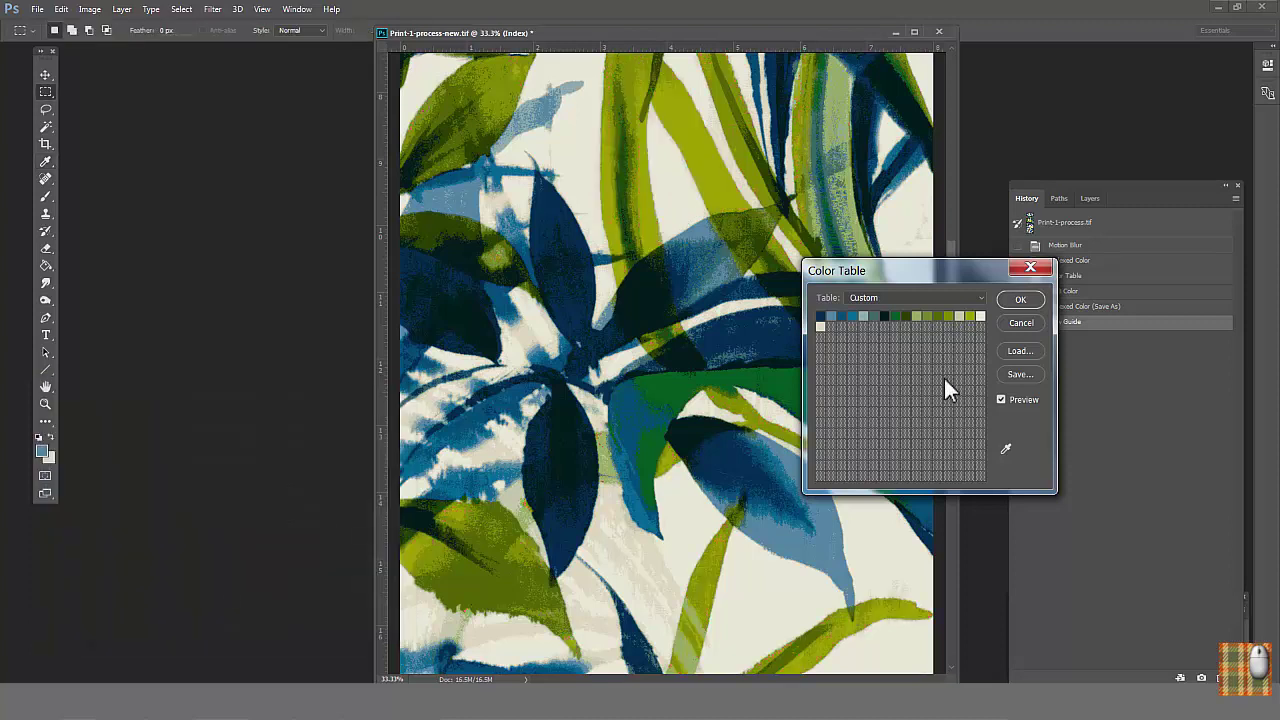
Change the pale gray-beige color just before lime green to pink e03682 and apply the color table.
left_click(961, 316)
left_click(236, 437)
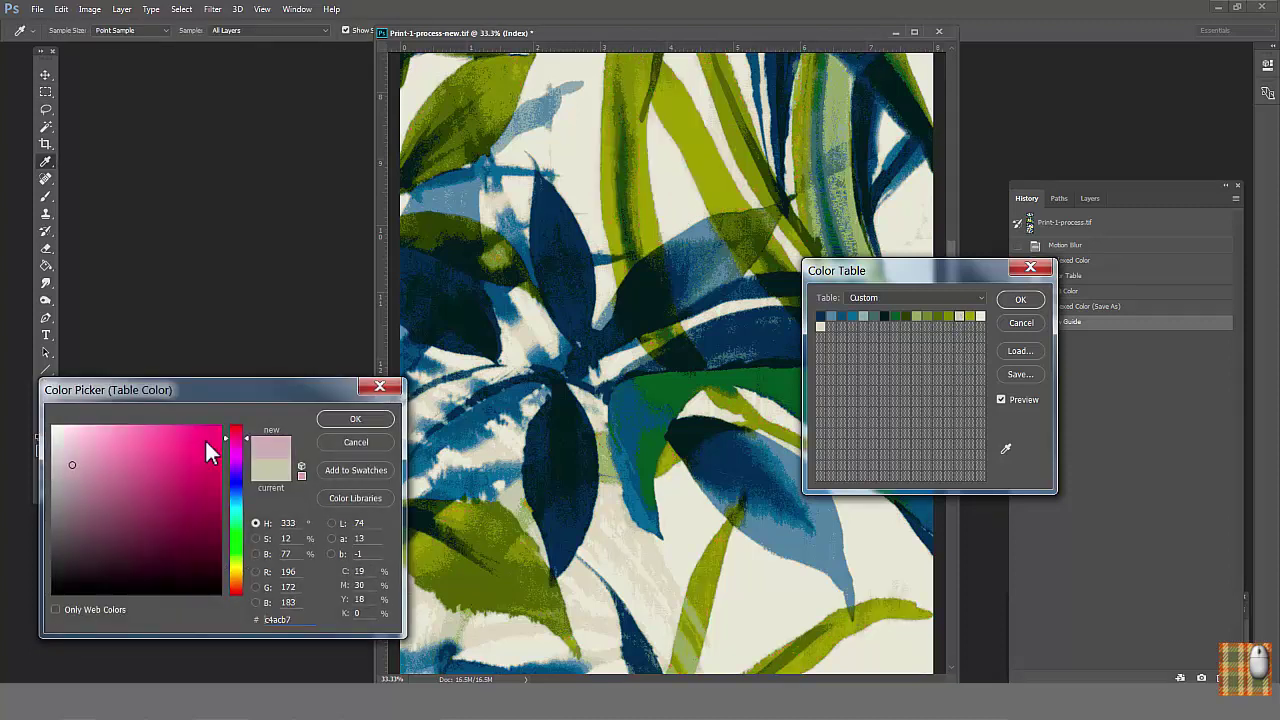
left_click(180, 445)
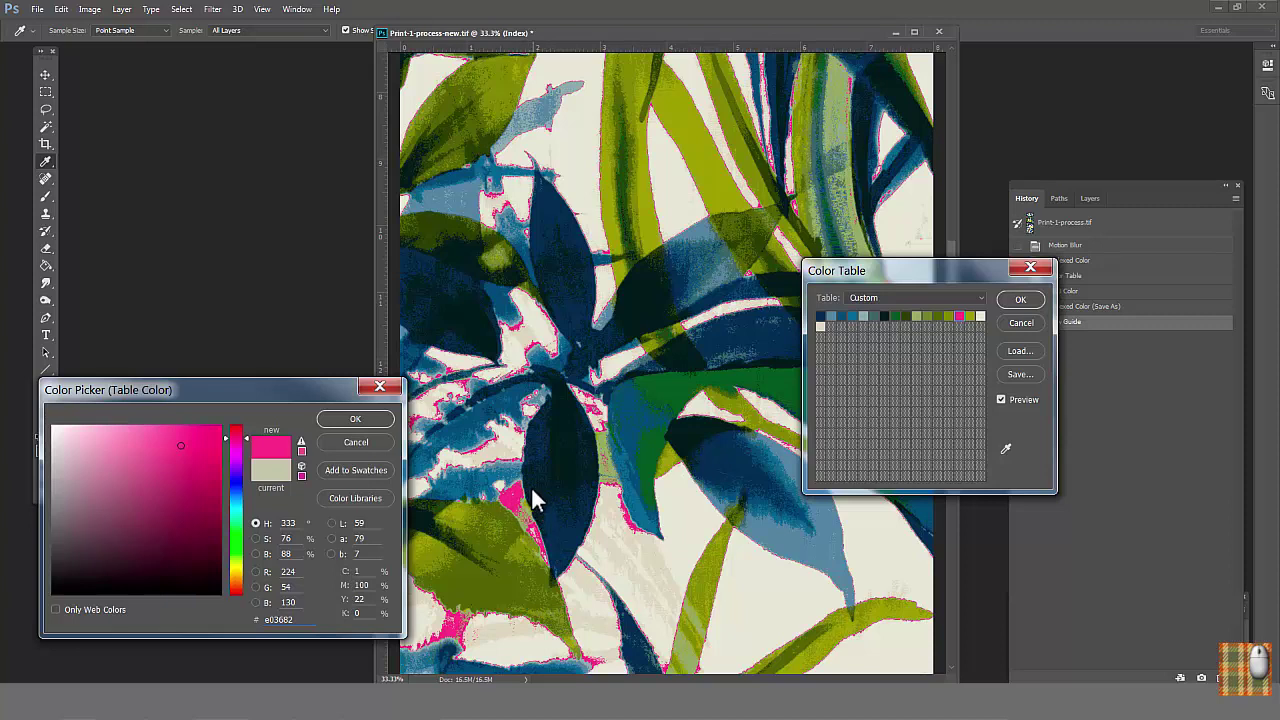
left_click(356, 417)
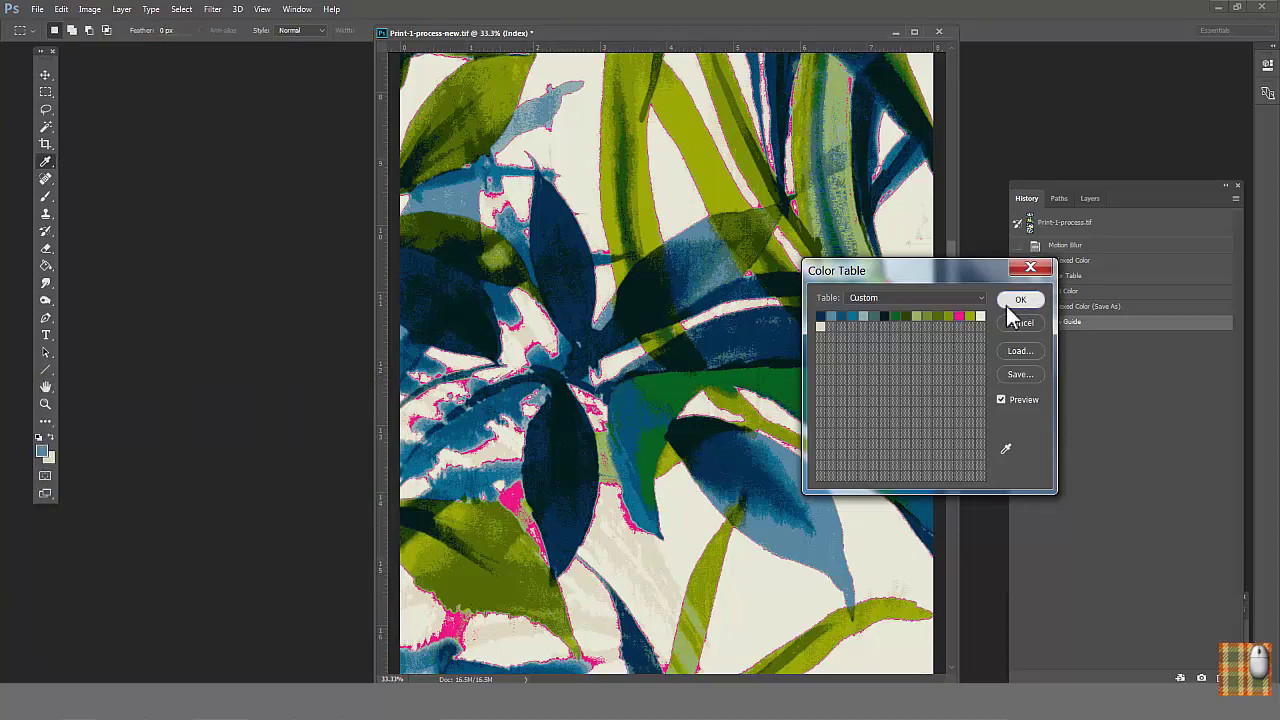
left_click(1012, 302)
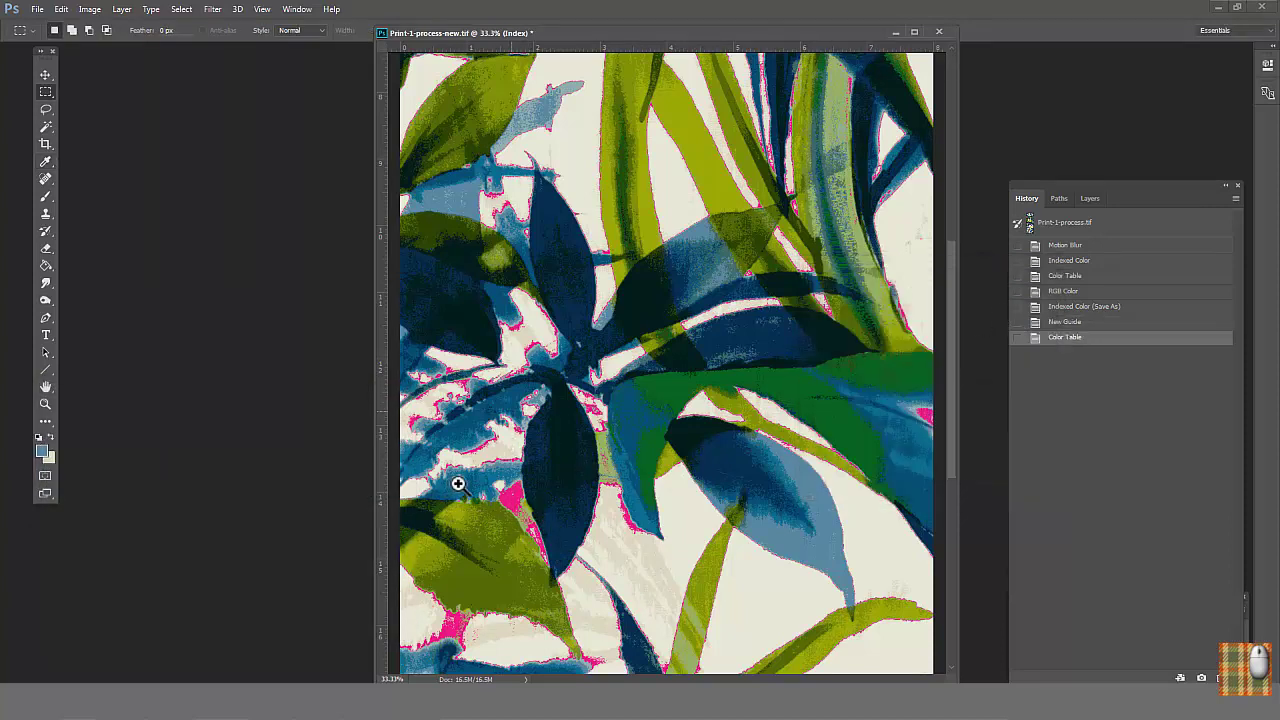
Select the pink edge areas around the white shapes with the Magic Wand.
left_click_drag(457, 480, 508, 451)
left_click(45, 126)
left_click(645, 335)
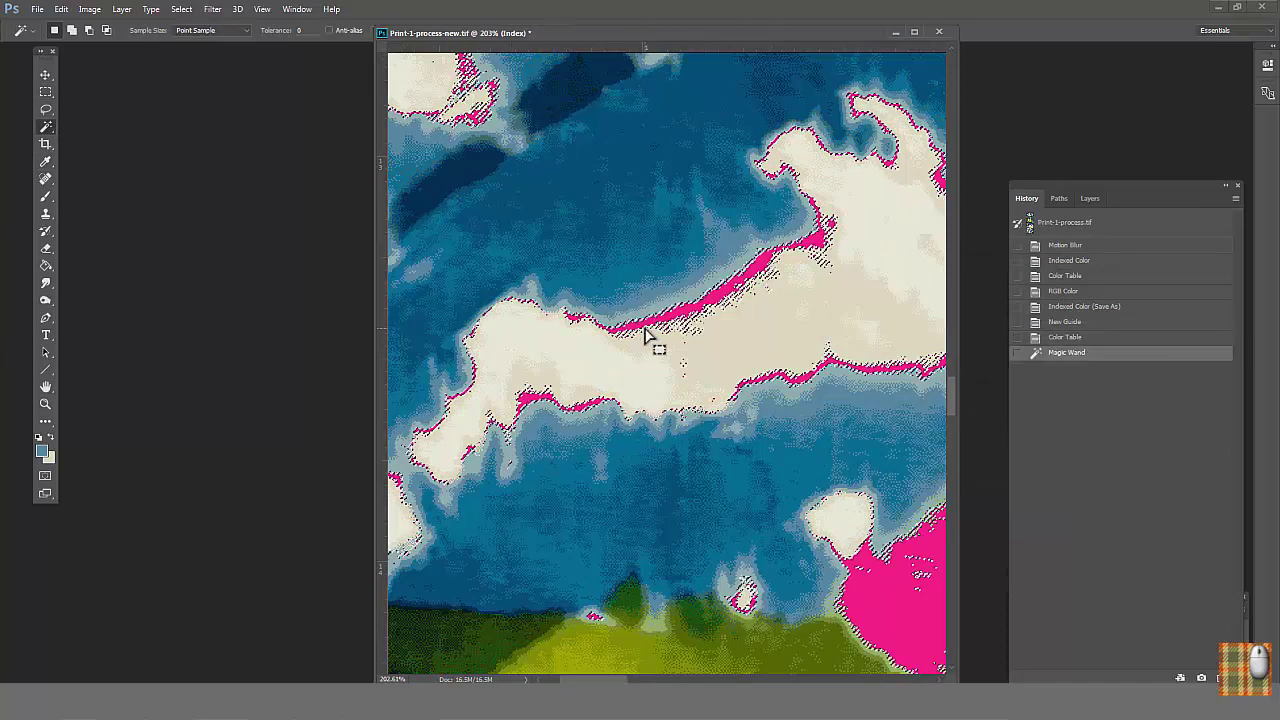
Sample the beige beside the pink edge and fill the selected pink areas with it using the Paint Bucket.
left_click(45, 162)
left_click(652, 335)
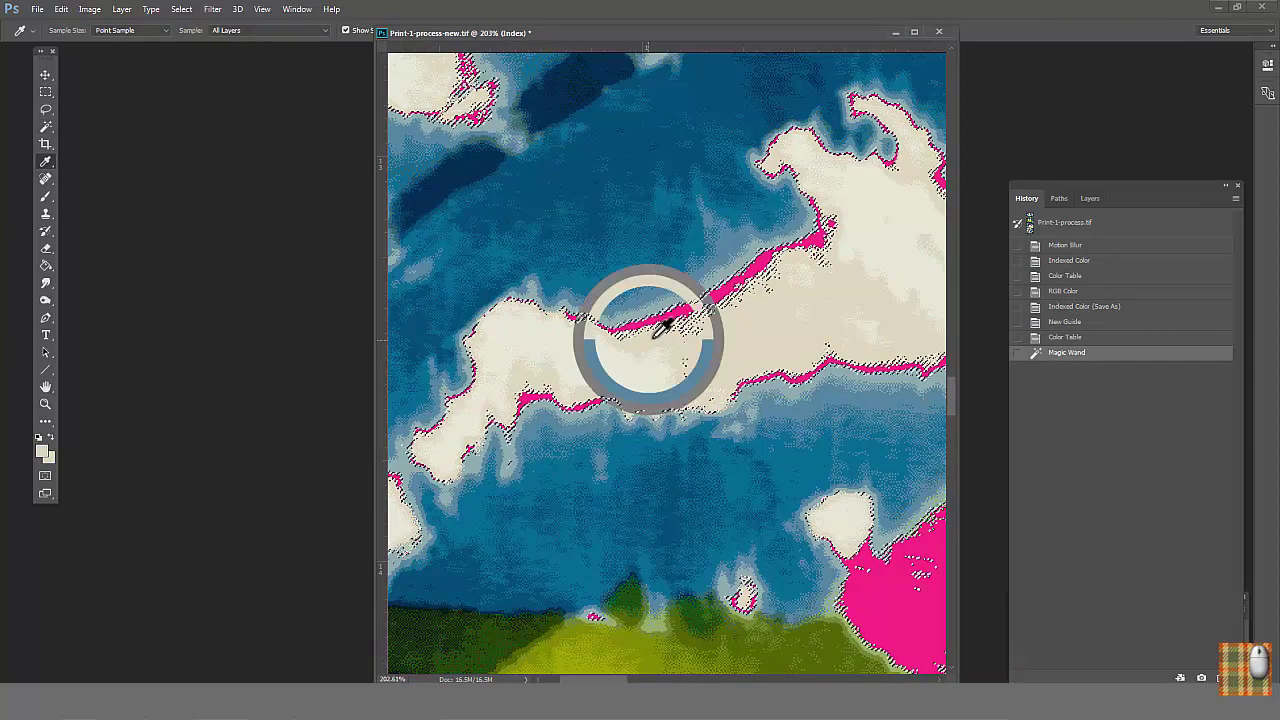
left_click(45, 265)
left_click(592, 336)
Sample the pale gray-blue at the leaf edge and fill the selection with it in Dissolve mode at 50% opacity.
left_click(45, 162)
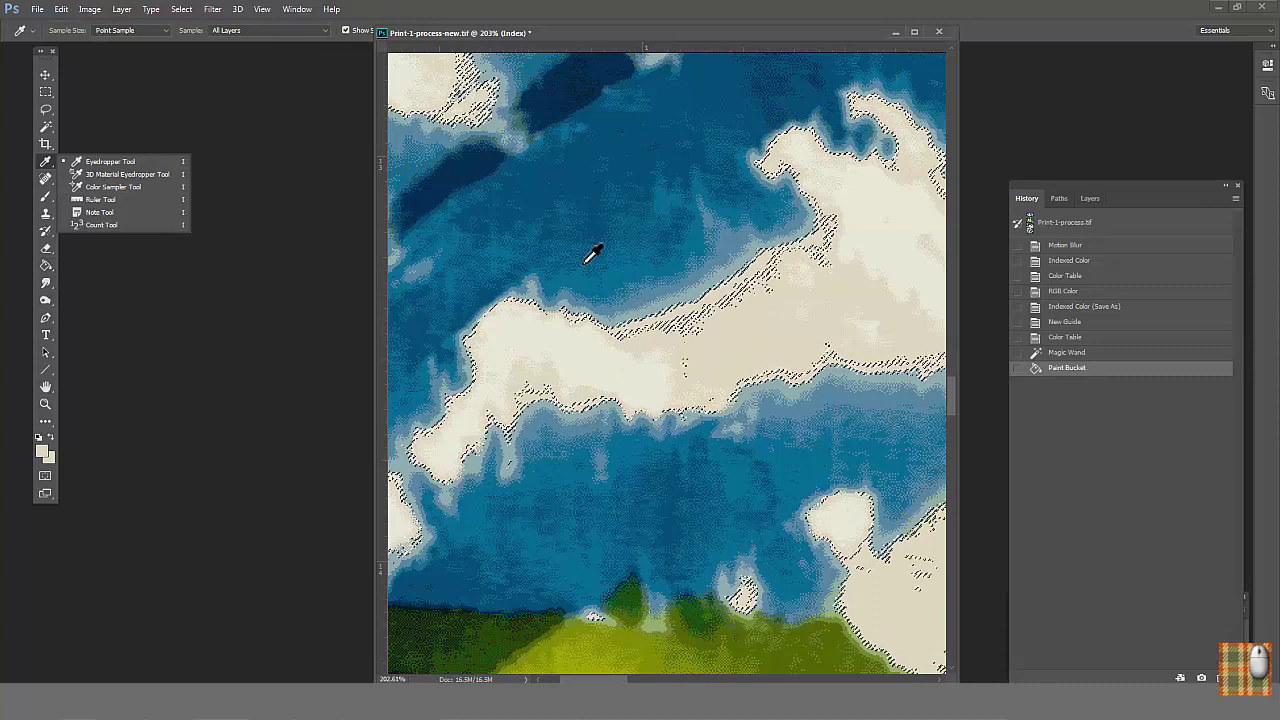
left_click(657, 300)
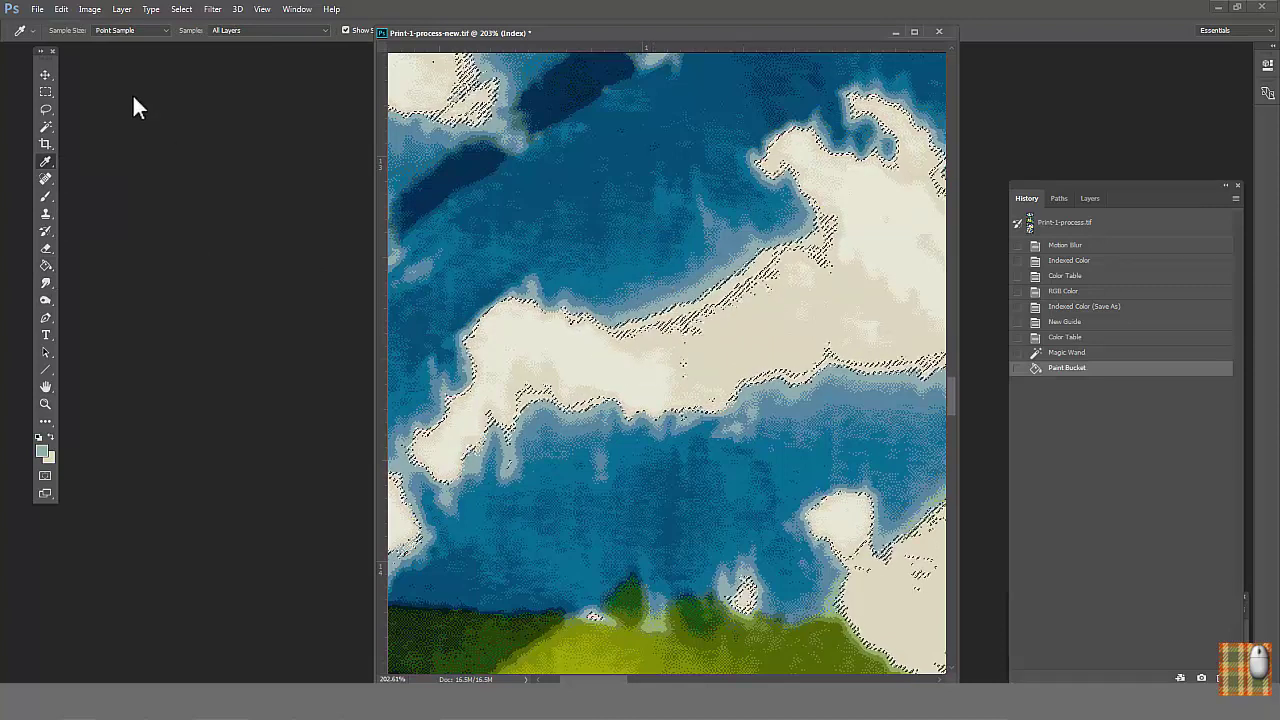
left_click(61, 9)
left_click(109, 279)
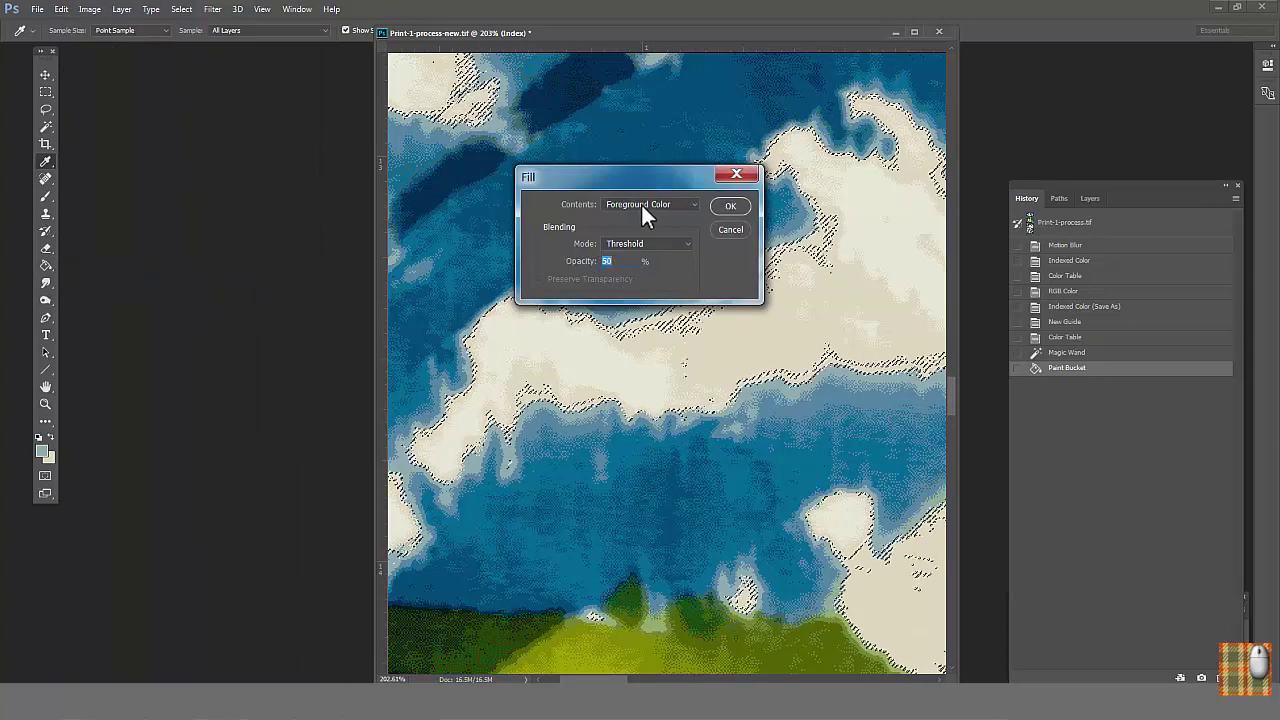
left_click(645, 243)
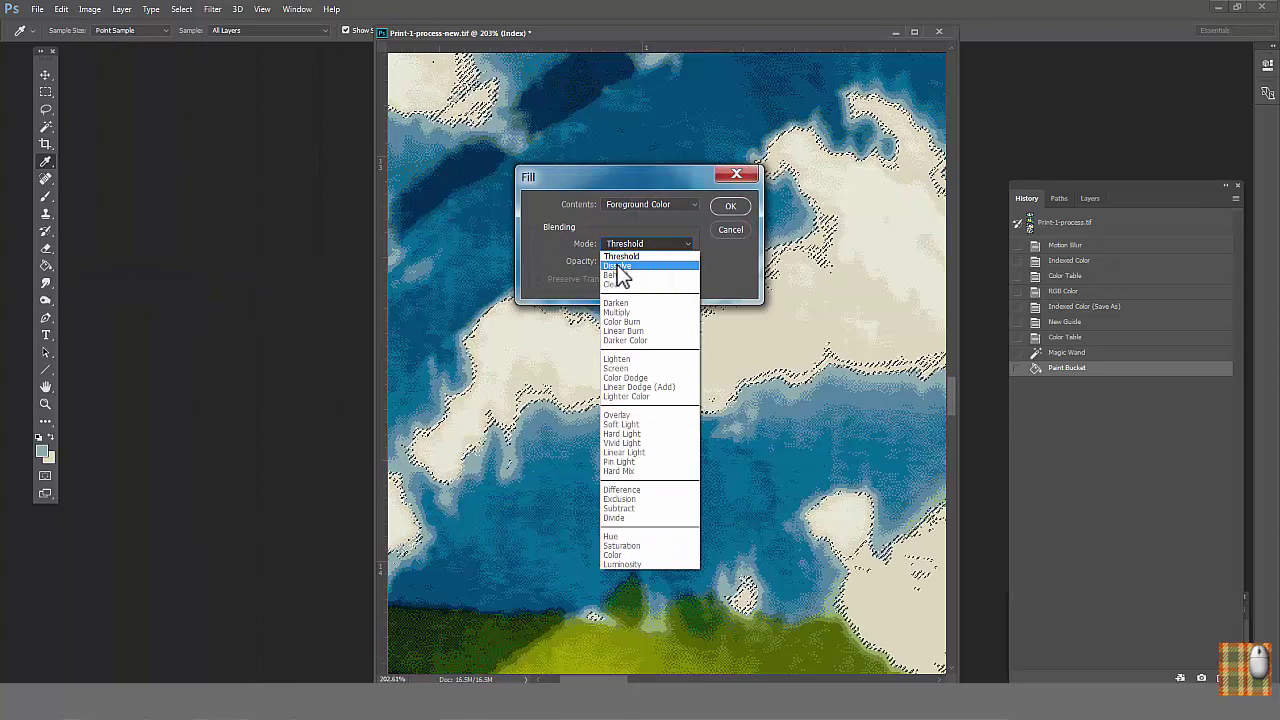
left_click(618, 266)
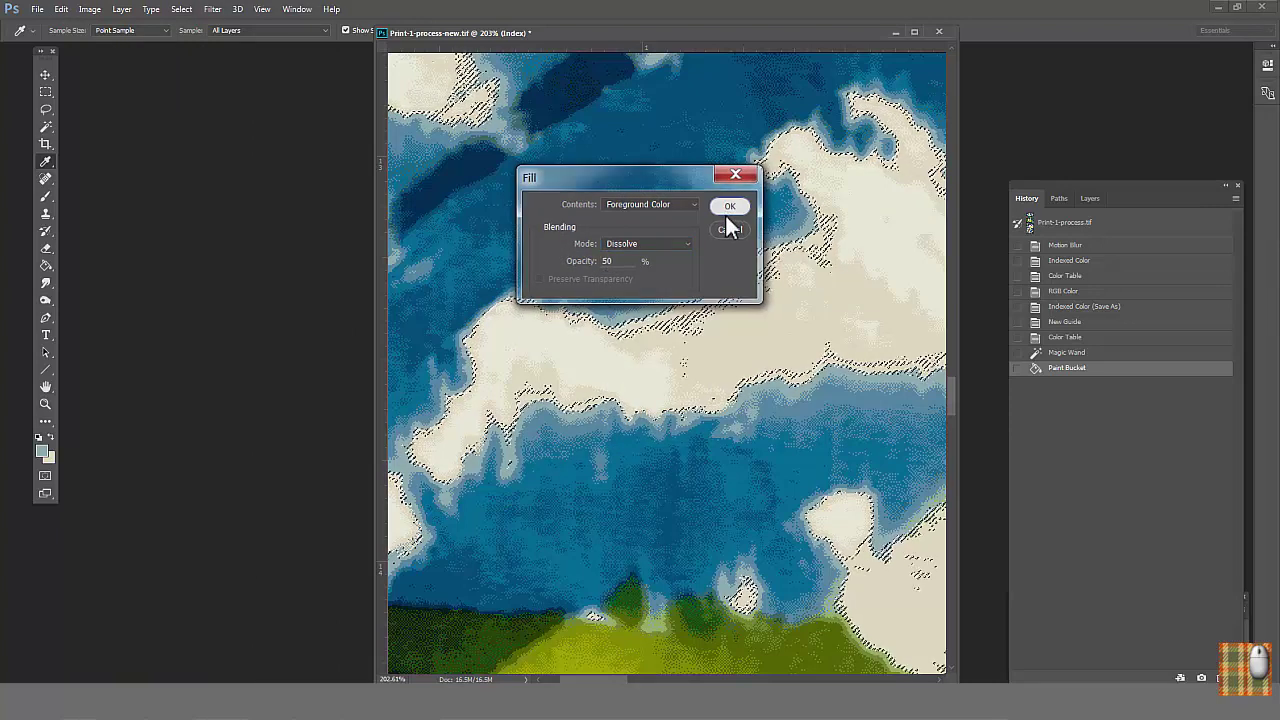
left_click(727, 210)
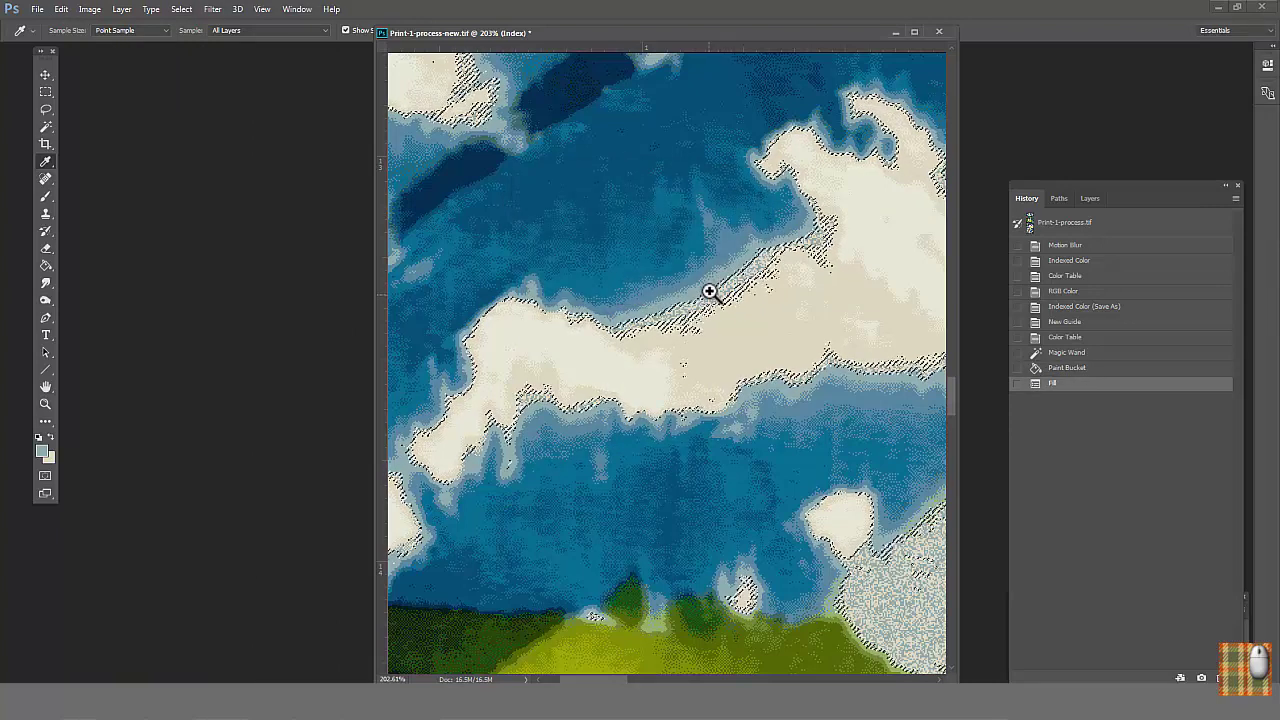
Inspect the dithered beige and gray-blue blend up close, sample a pale color from it, and deselect at 100% view.
left_click_drag(709, 291, 653, 349)
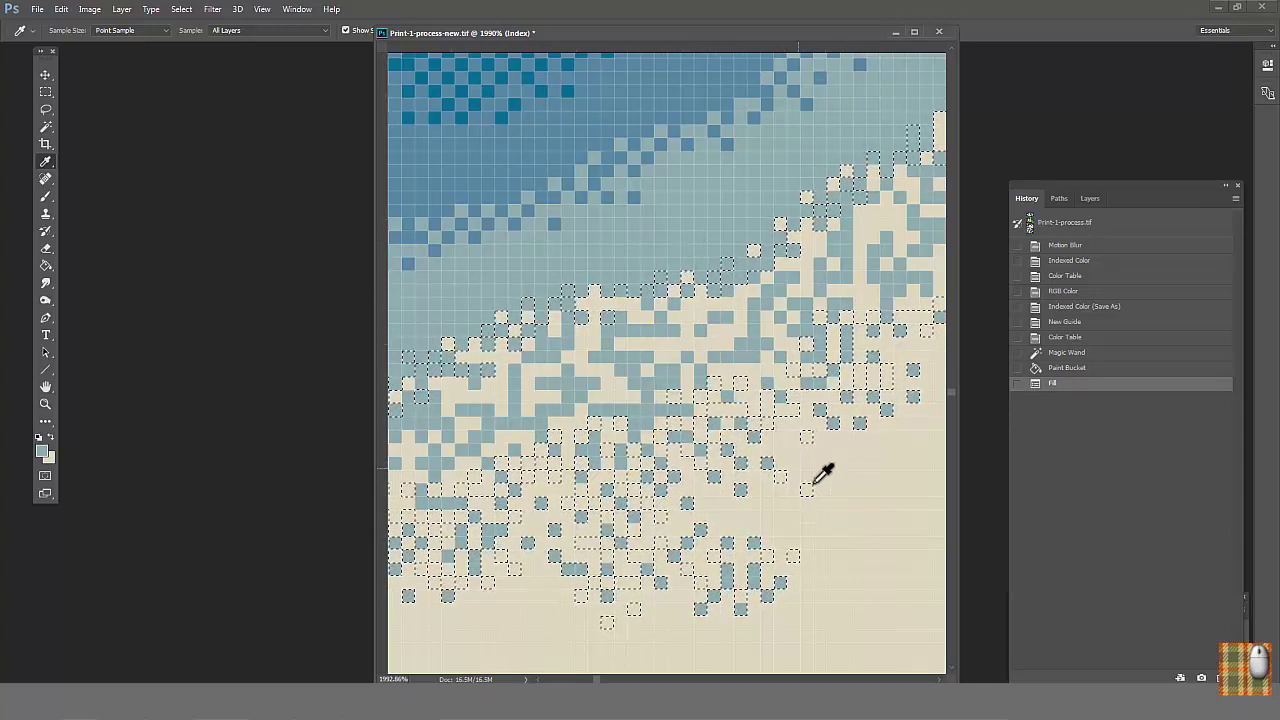
scroll(739, 427, "down", 8)
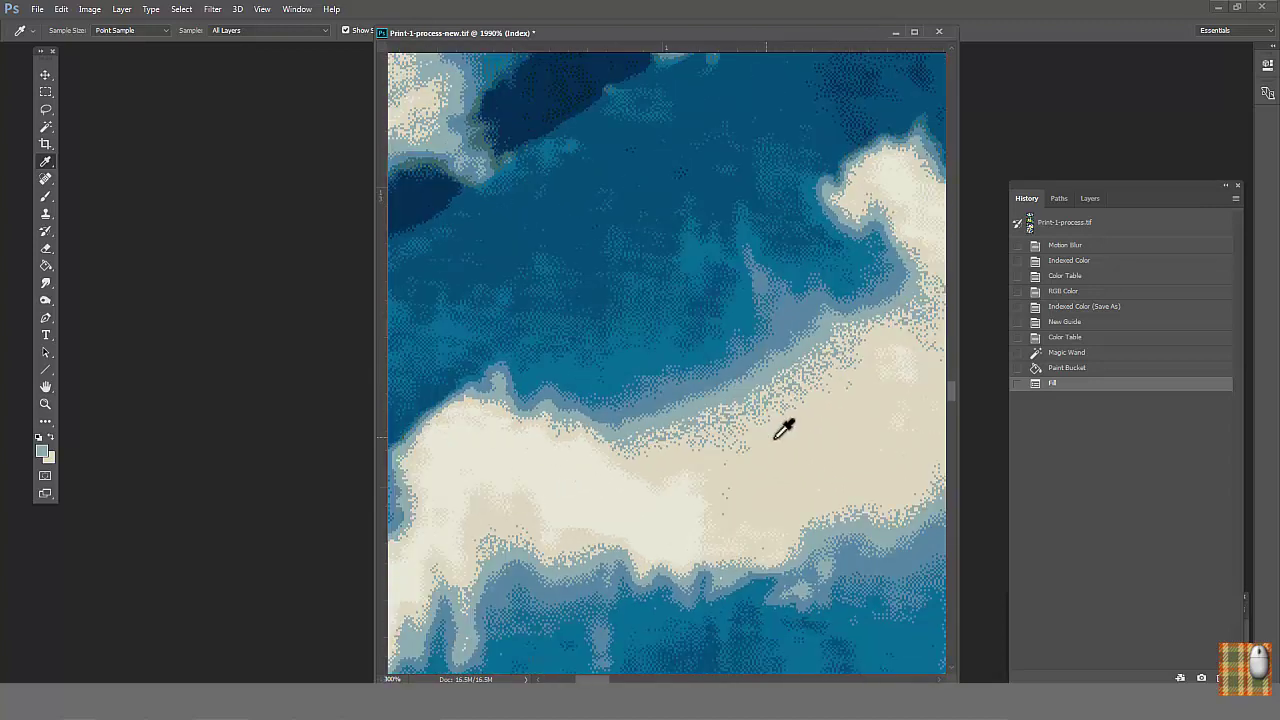
left_click(777, 436)
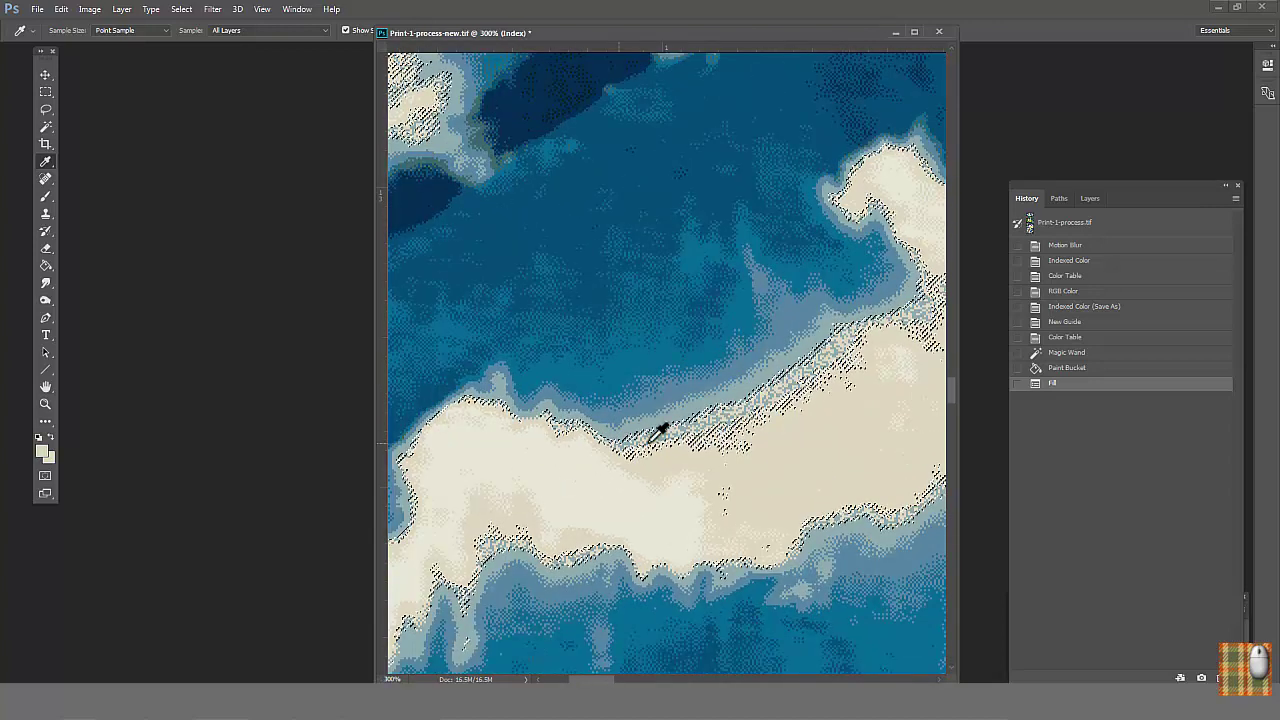
key("ctrl+1")
key("ctrl+d")
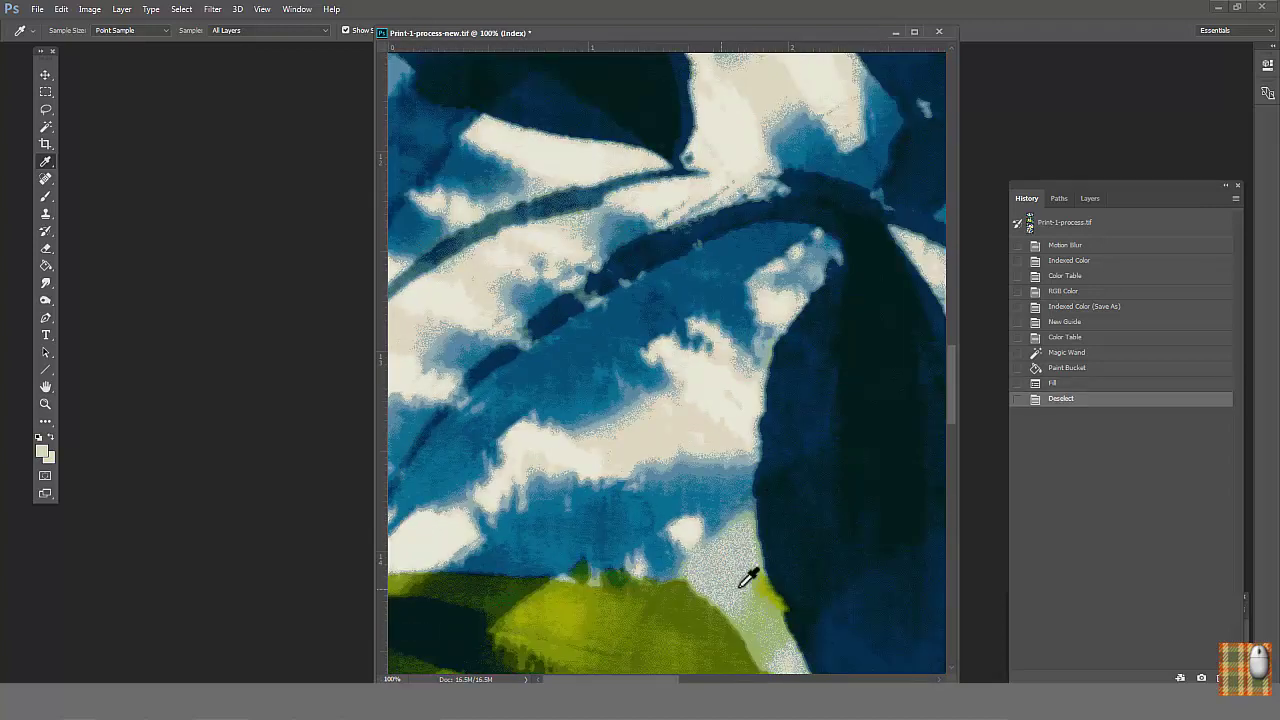
Preview the bright olive Color Table entry in pink #c3327d to inspect its areas across the print, and discard the change.
left_click(89, 9)
mouse_move(110, 26)
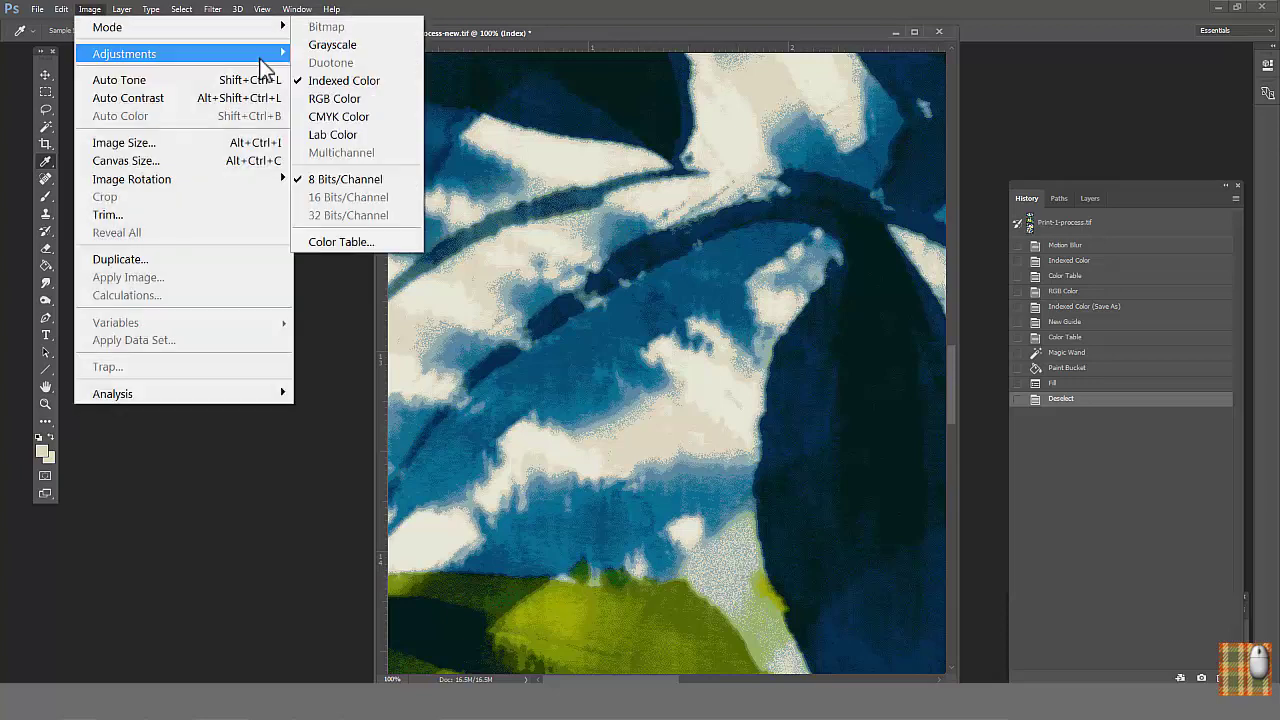
left_click(345, 240)
key("ctrl+minus")
left_click(946, 316)
left_click(958, 316)
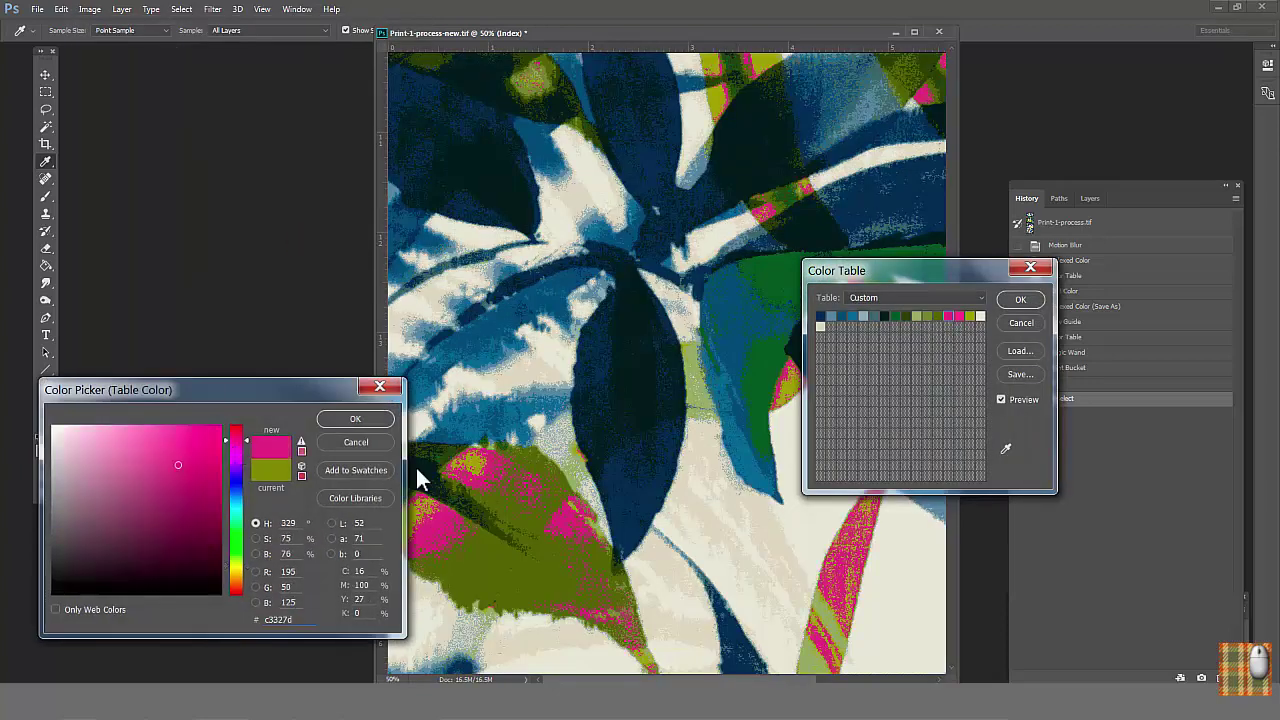
key("ctrl+minus")
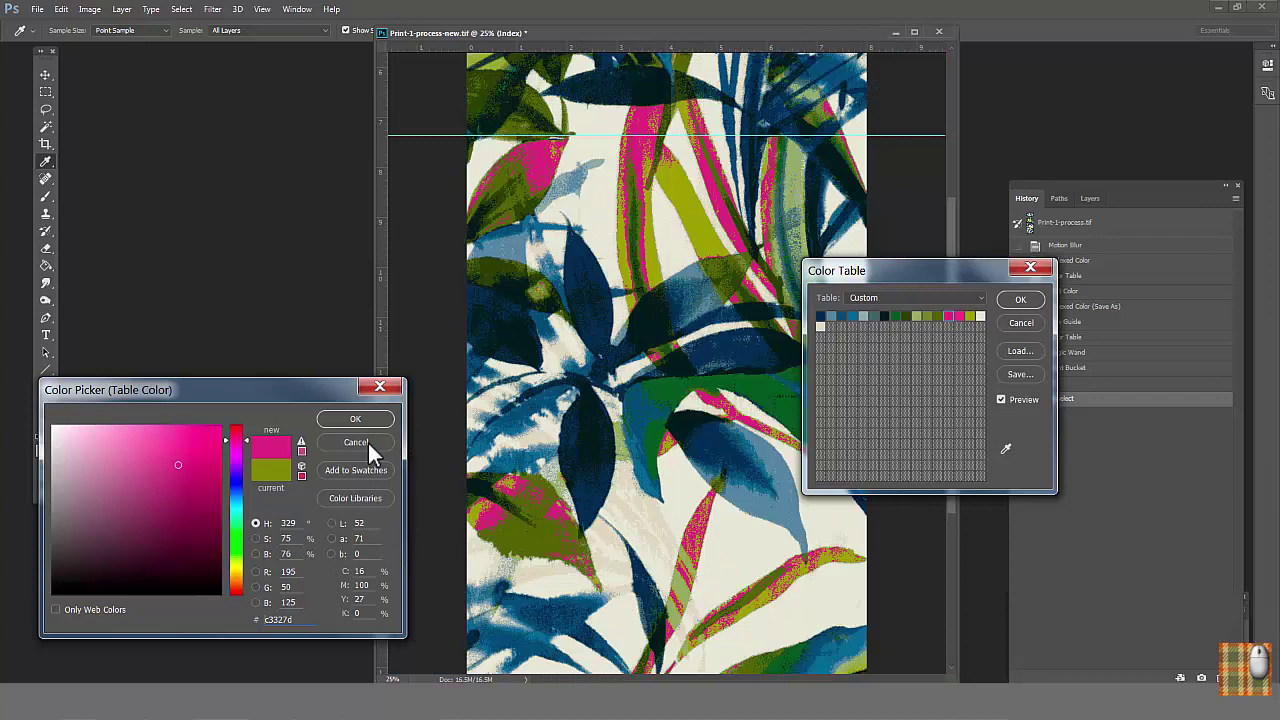
left_click(362, 442)
Preview the dark olive Color Table entry in pink #c43370 and discard the change.
left_click(937, 316)
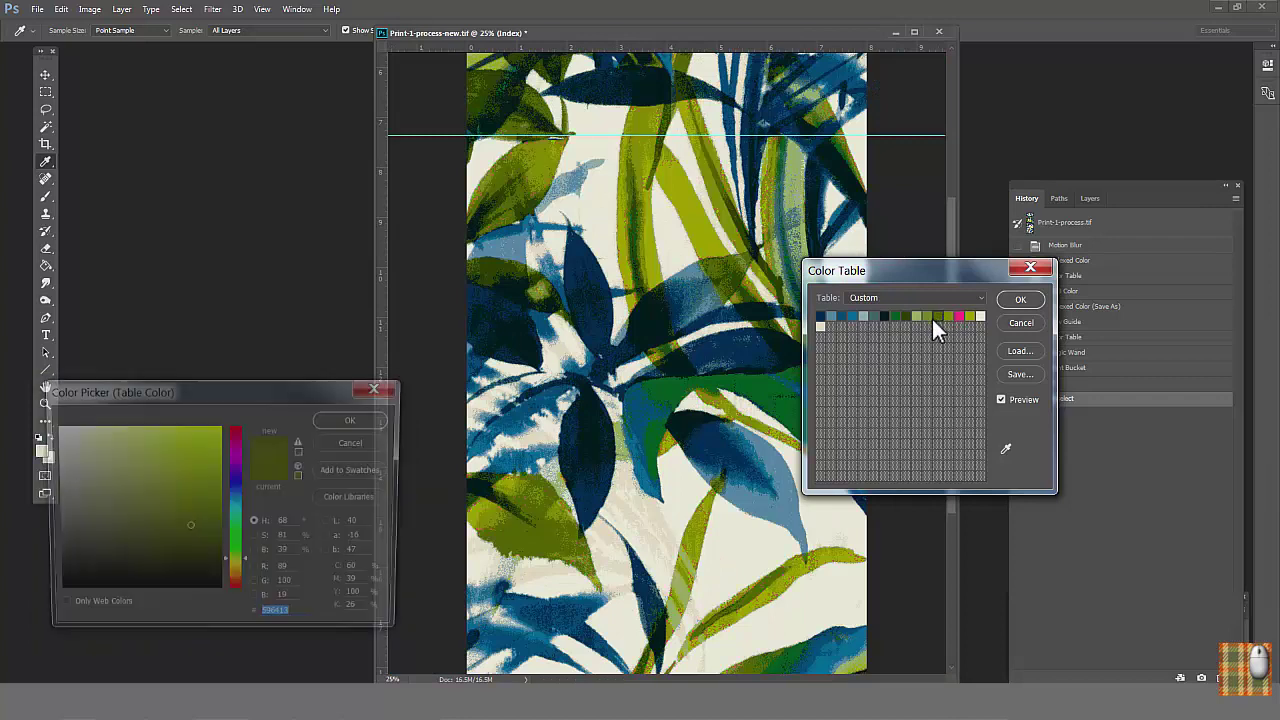
type("c43370")
left_click(357, 437)
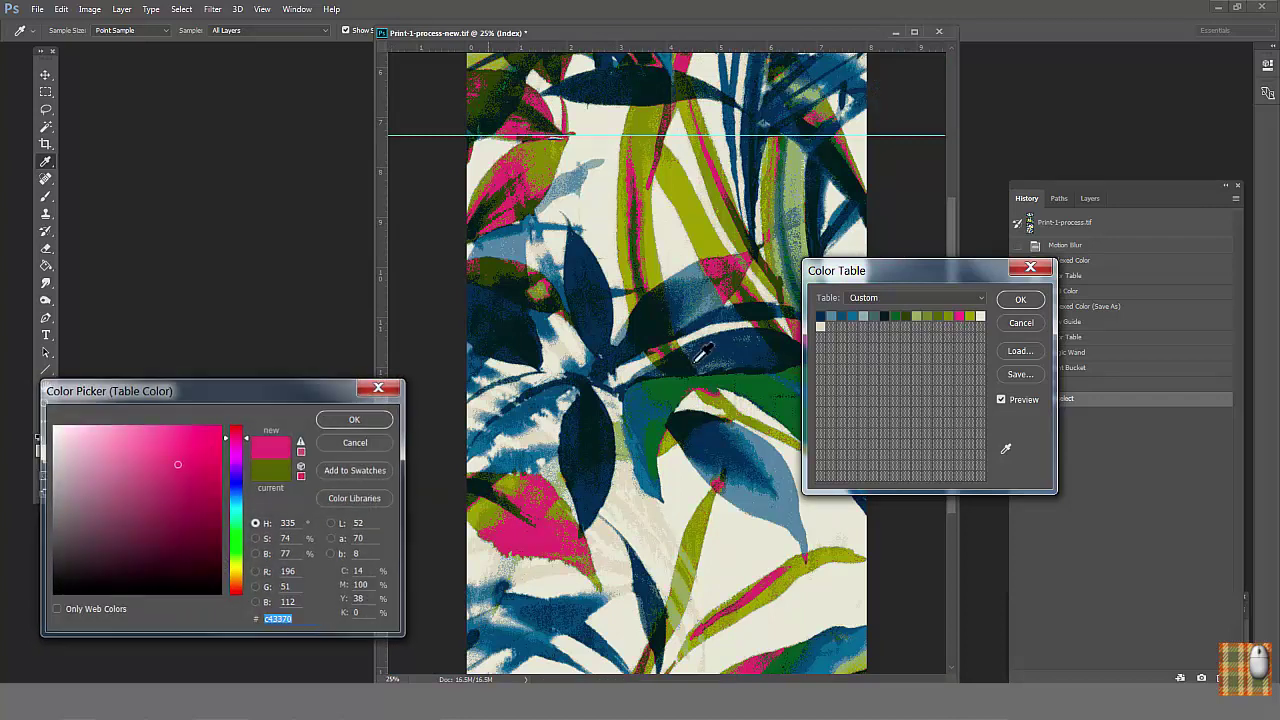
Highlight the muted green table entry in pink #d53374, and replace it with the olive #82880b sampled from the lower leaf.
left_click(926, 316)
left_click(236, 437)
left_click(180, 453)
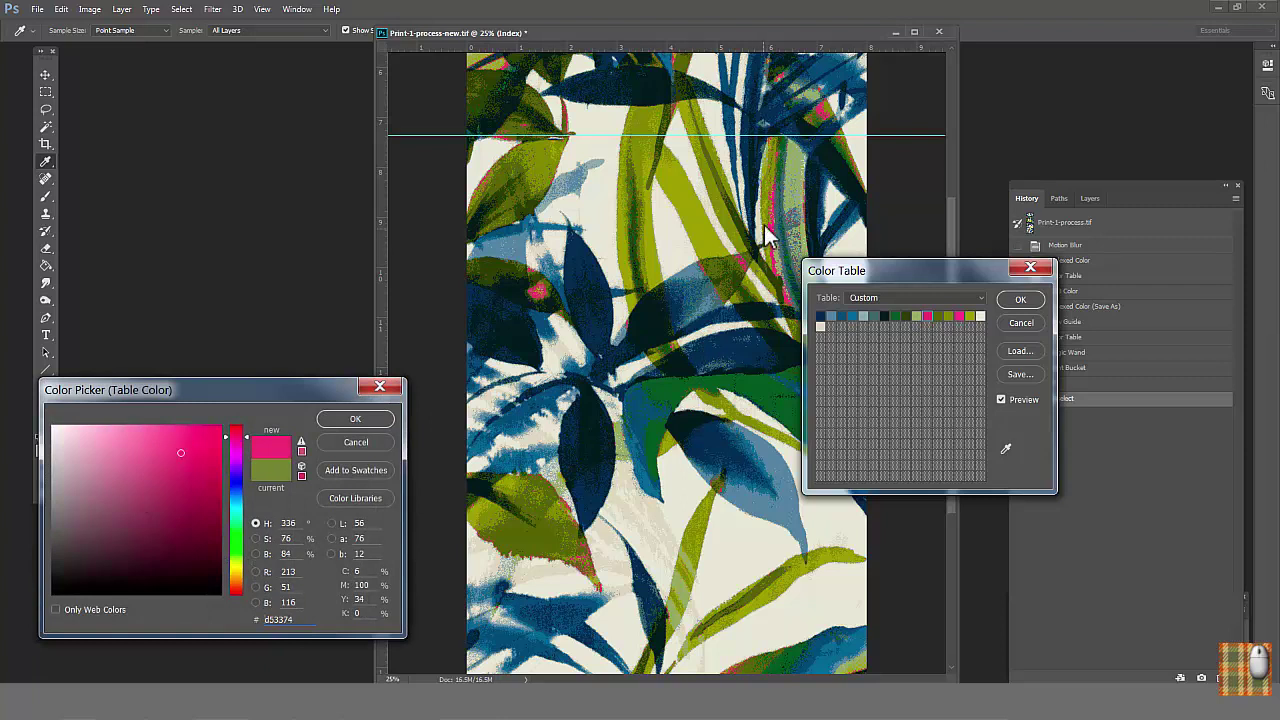
left_click(789, 176)
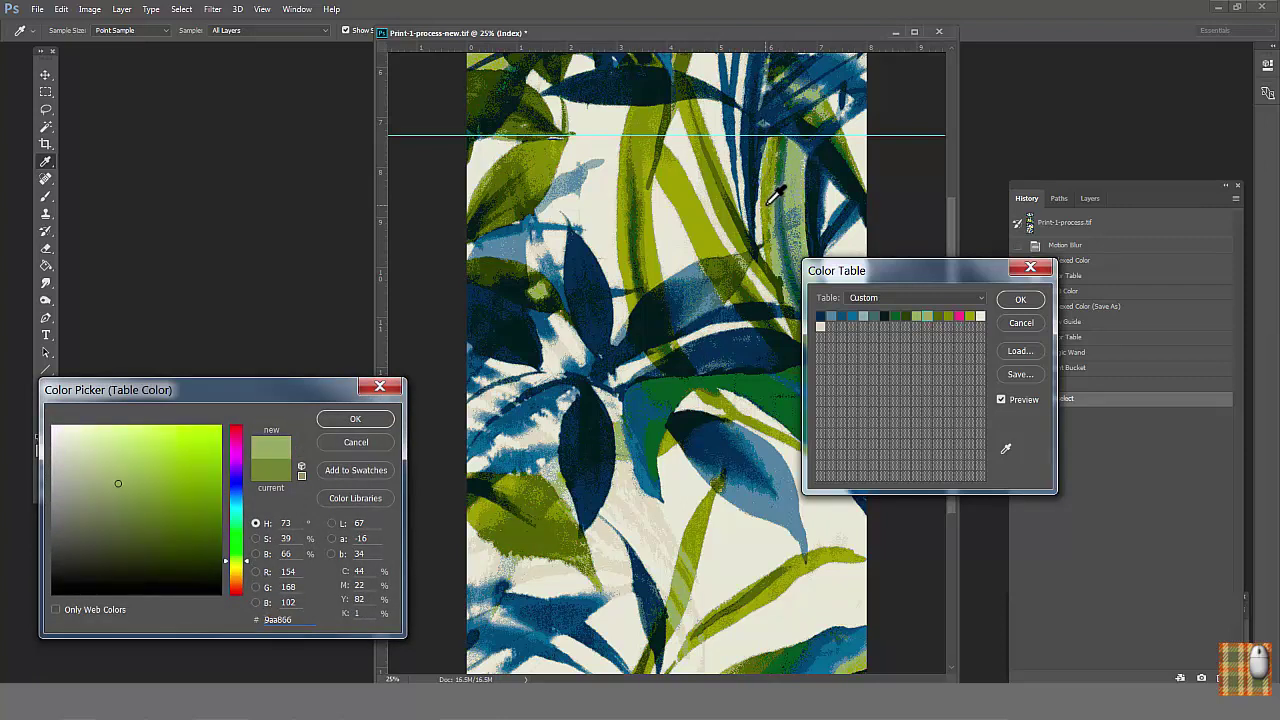
left_click(772, 200)
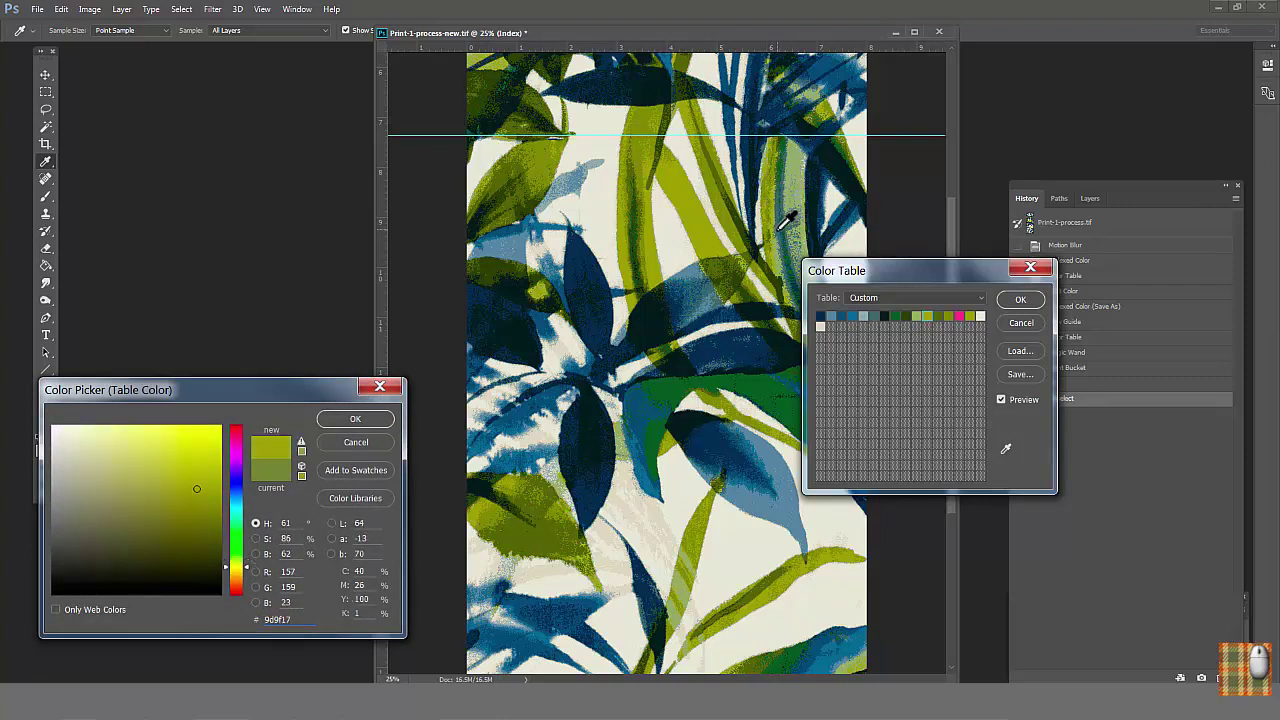
left_click(488, 502)
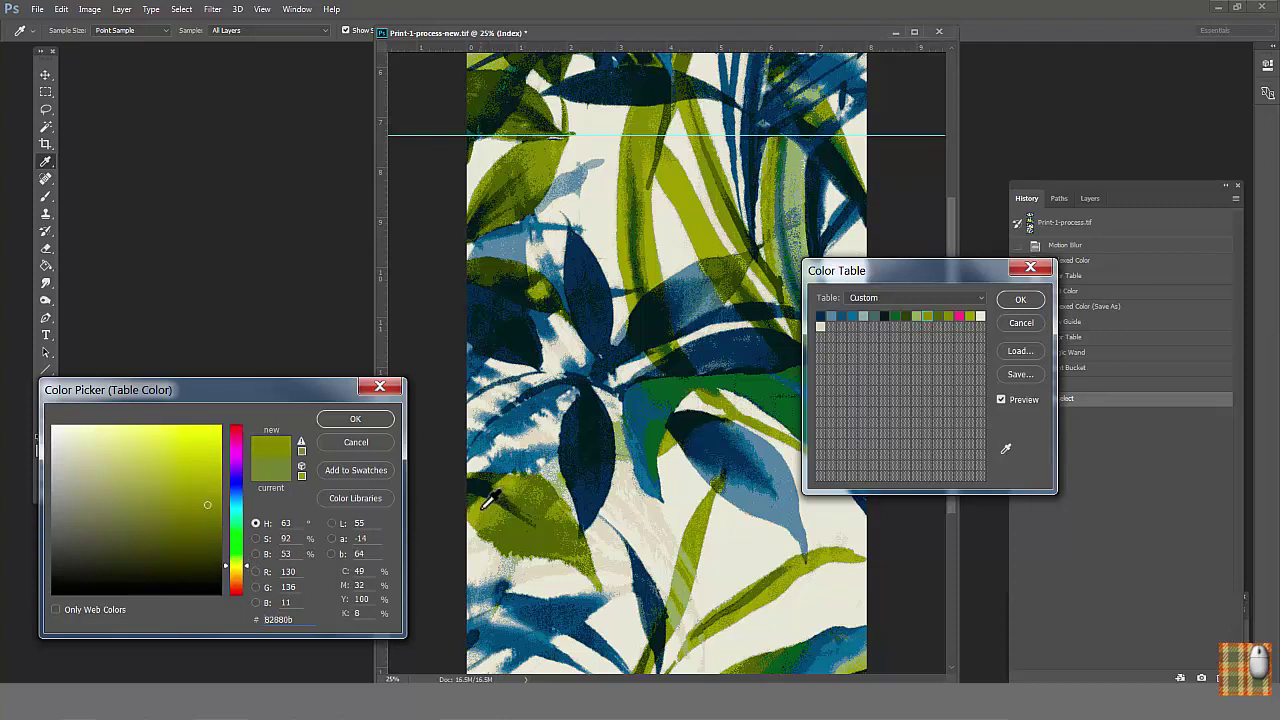
left_click(369, 420)
Preview the light green #9aa866 table entry in pink #d42f5d to inspect its areas, and discard the change.
left_click(916, 316)
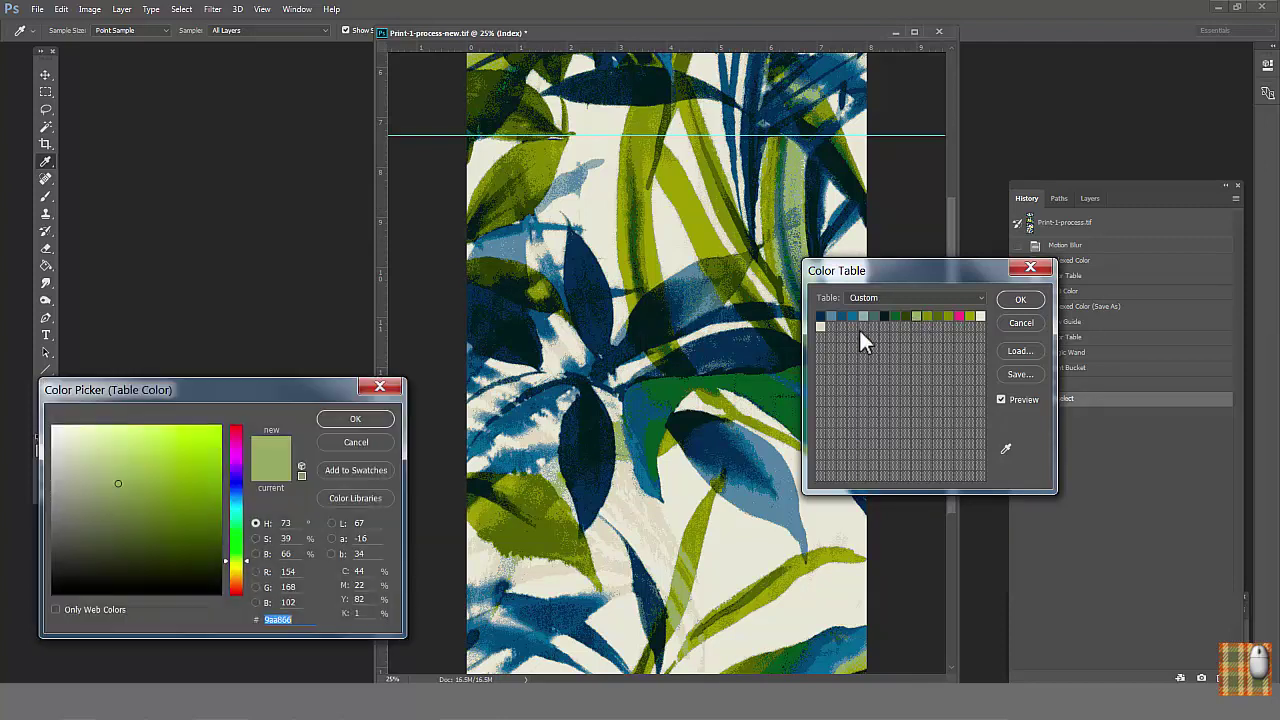
left_click(236, 433)
left_click(184, 454)
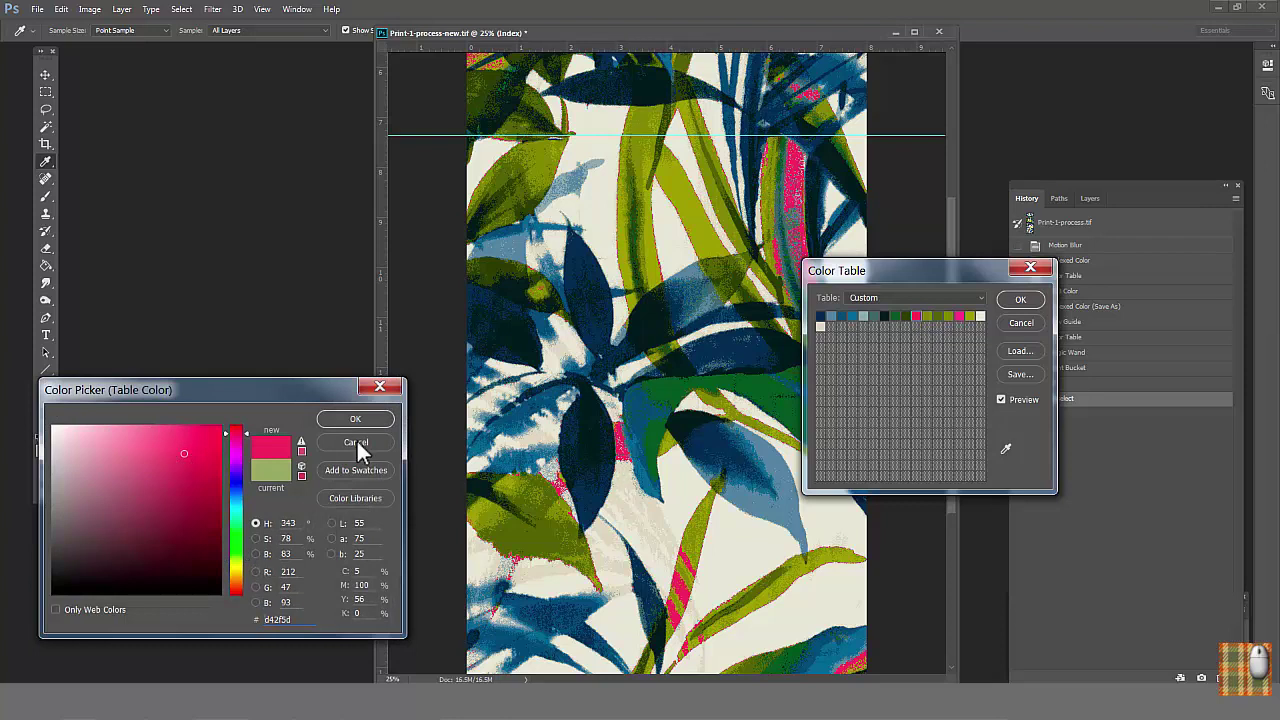
left_click(356, 442)
Preview the darkest olive entry in maroon #410f1f and the dark green entry in #571a31, discarding each change.
left_click(905, 316)
left_click(235, 434)
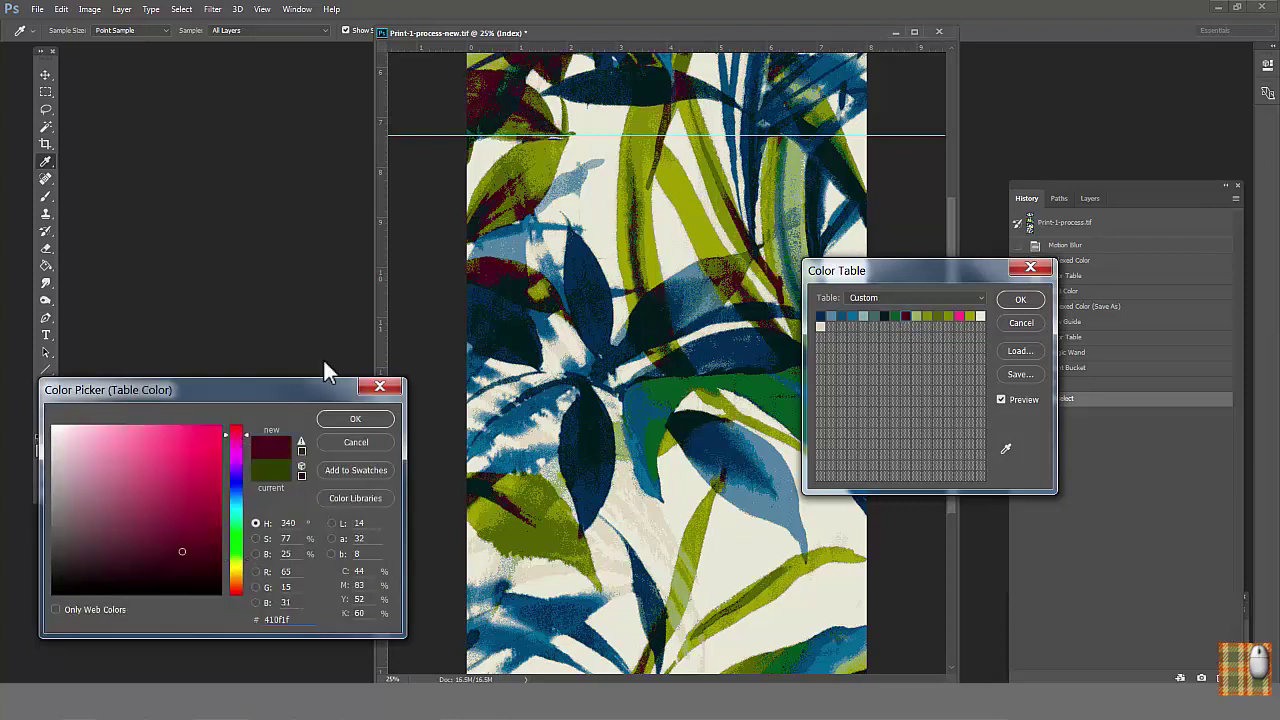
left_click(350, 442)
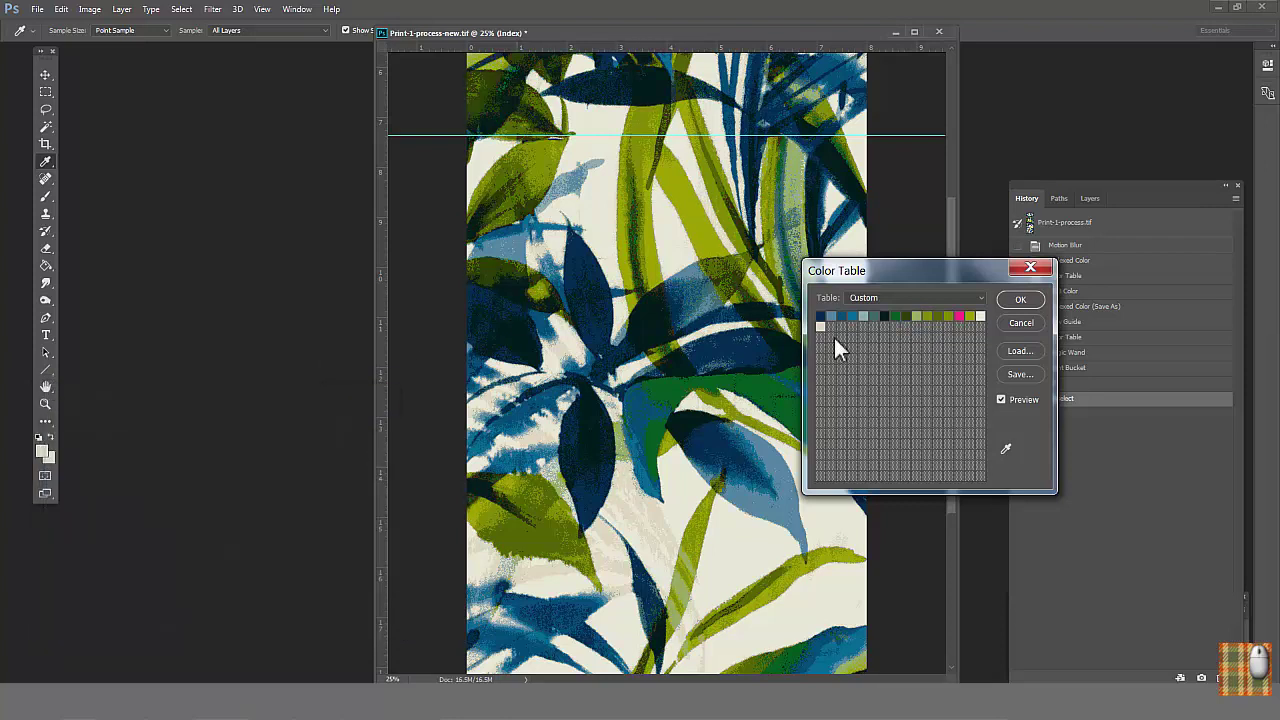
left_click(891, 317)
left_click(236, 438)
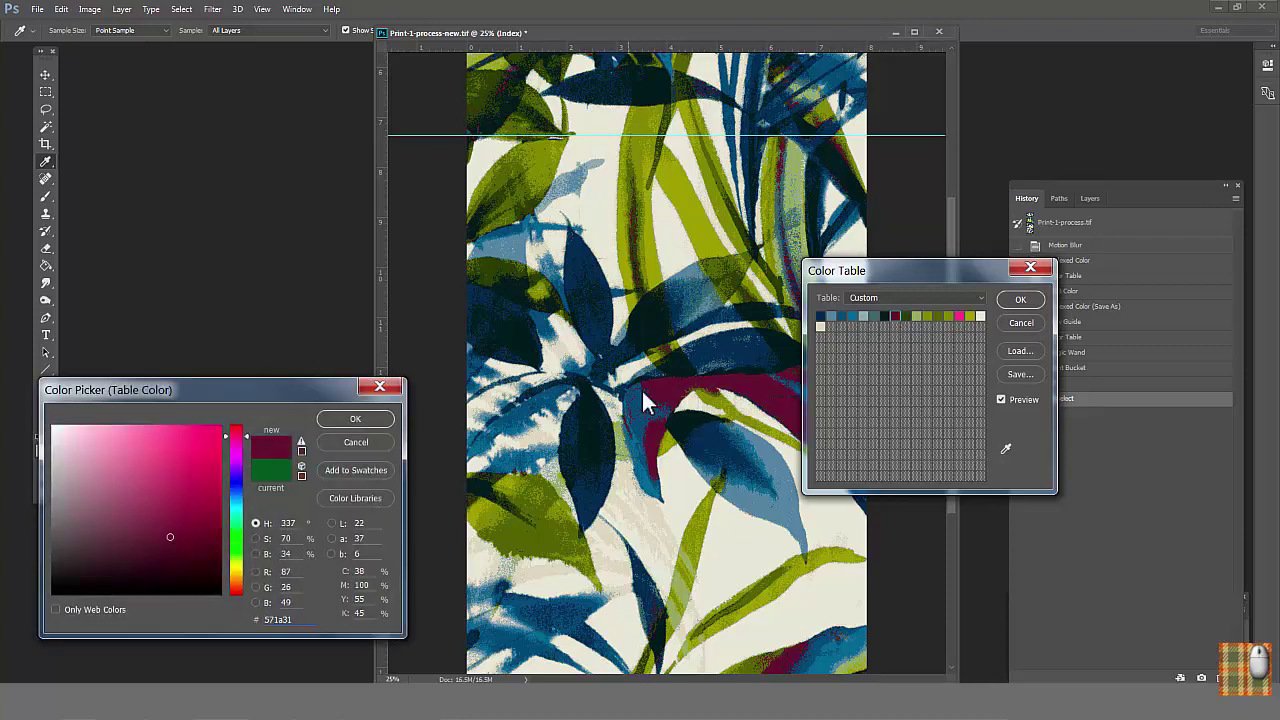
left_click(356, 442)
Apply the edited color table and convert the image to RGB and back to Indexed Color with the Exact palette.
left_click(1019, 300)
left_click(89, 9)
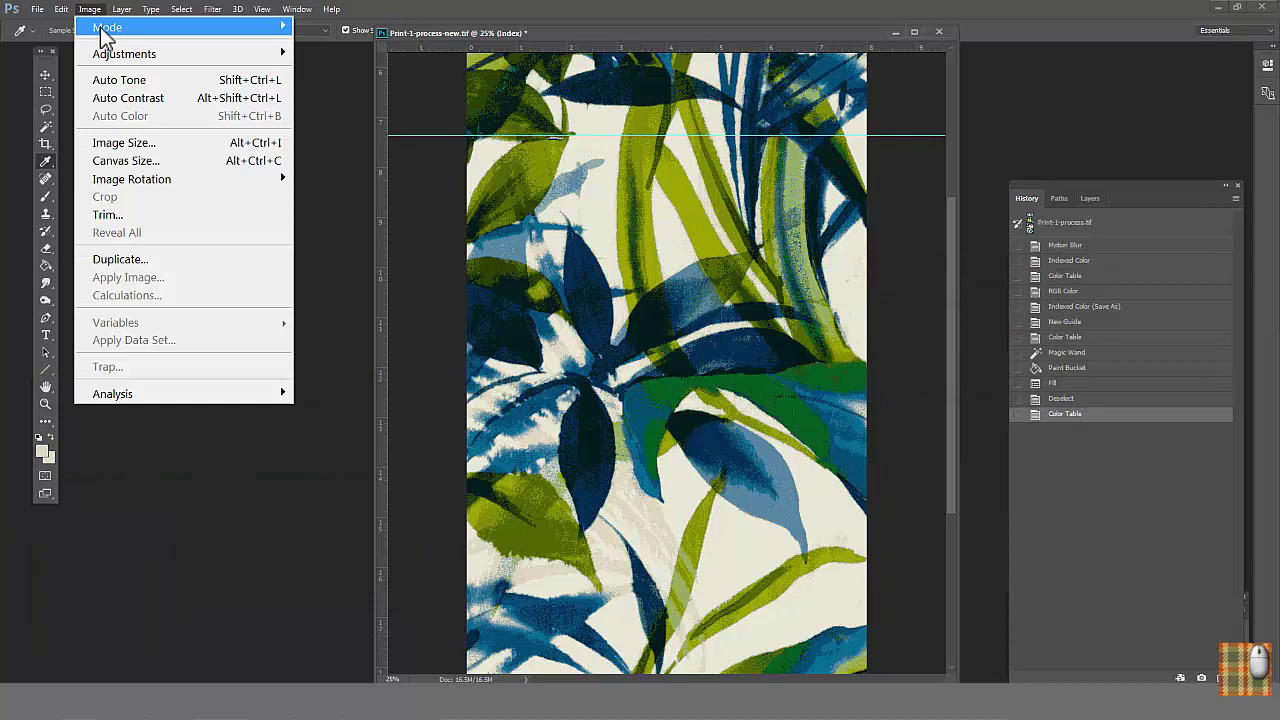
mouse_move(103, 30)
left_click(322, 99)
left_click(89, 9)
mouse_move(170, 40)
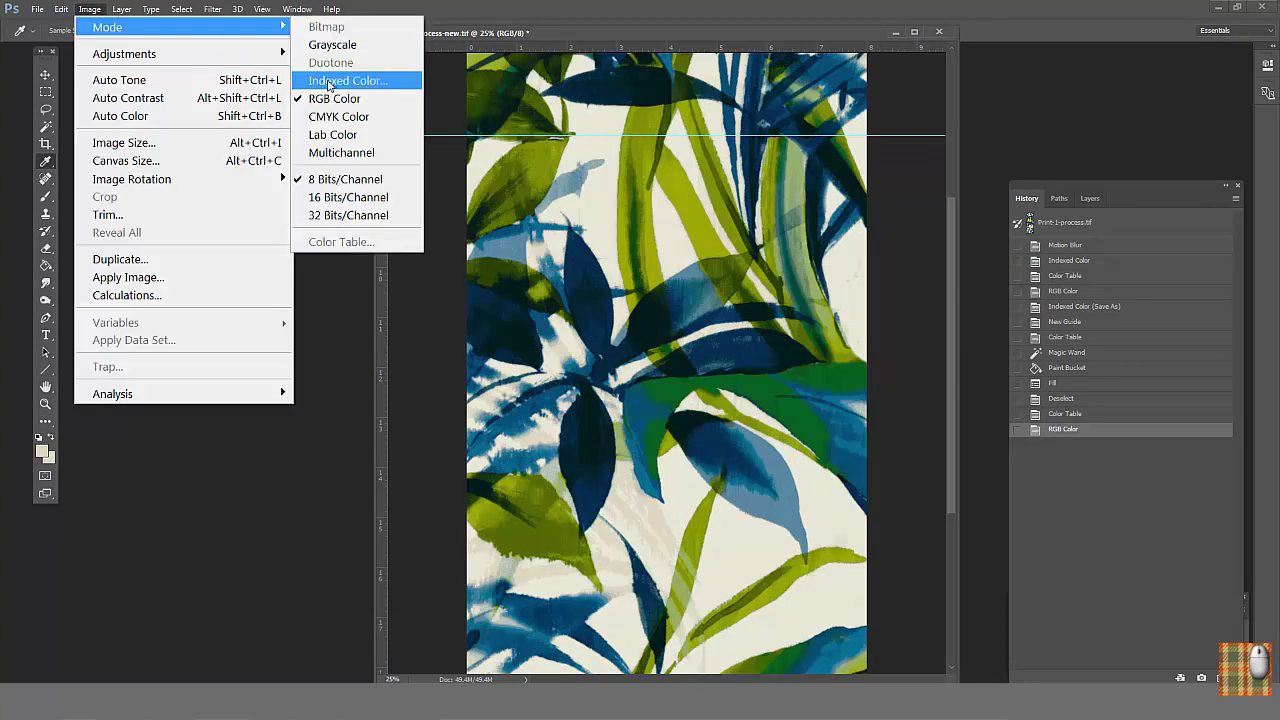
left_click(347, 80)
left_click(878, 359)
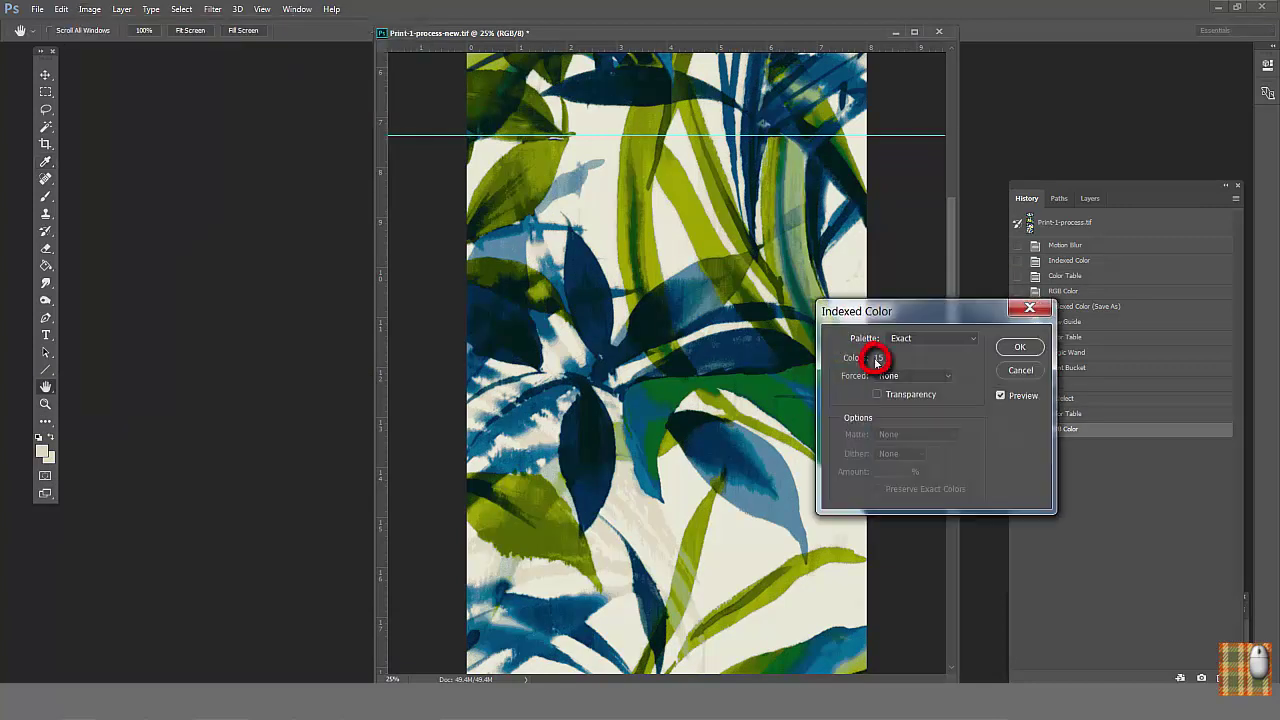
left_click(1018, 348)
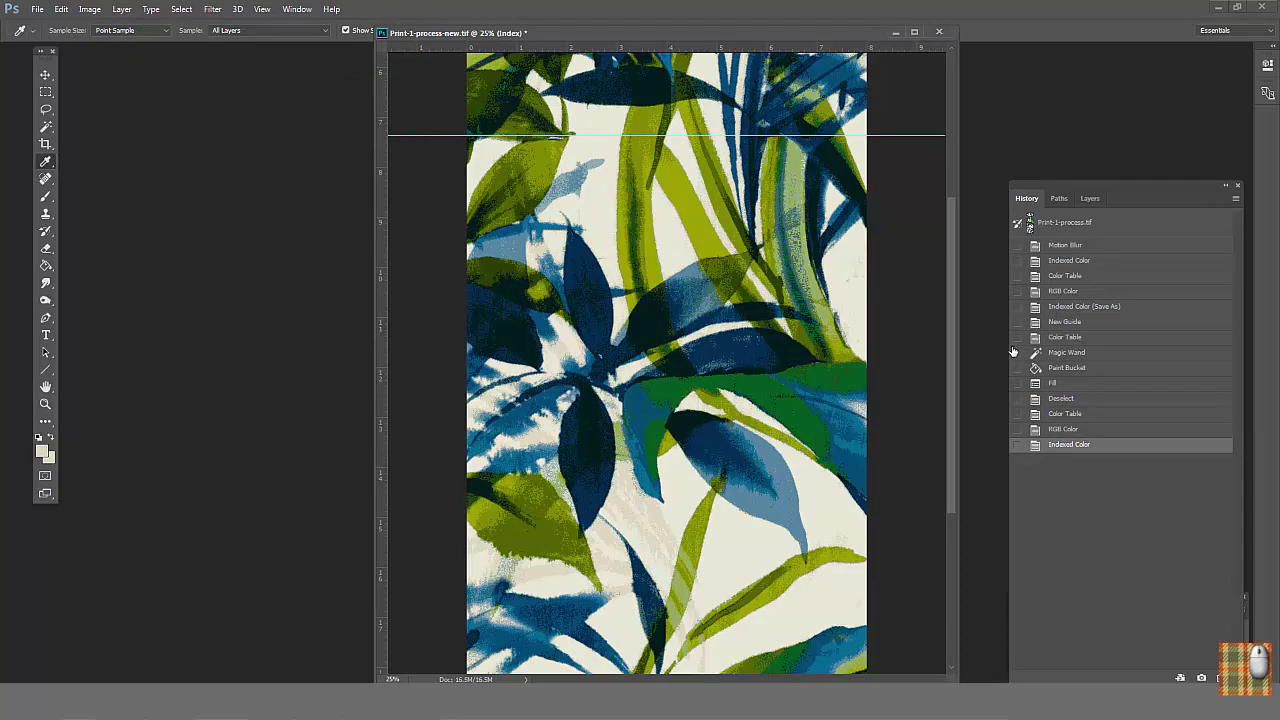
Highlight the gray-teal table entry in pink #dd2f7d, replace it with the blue #2d6891 sampled from a leaf, and apply the color table.
left_click(89, 9)
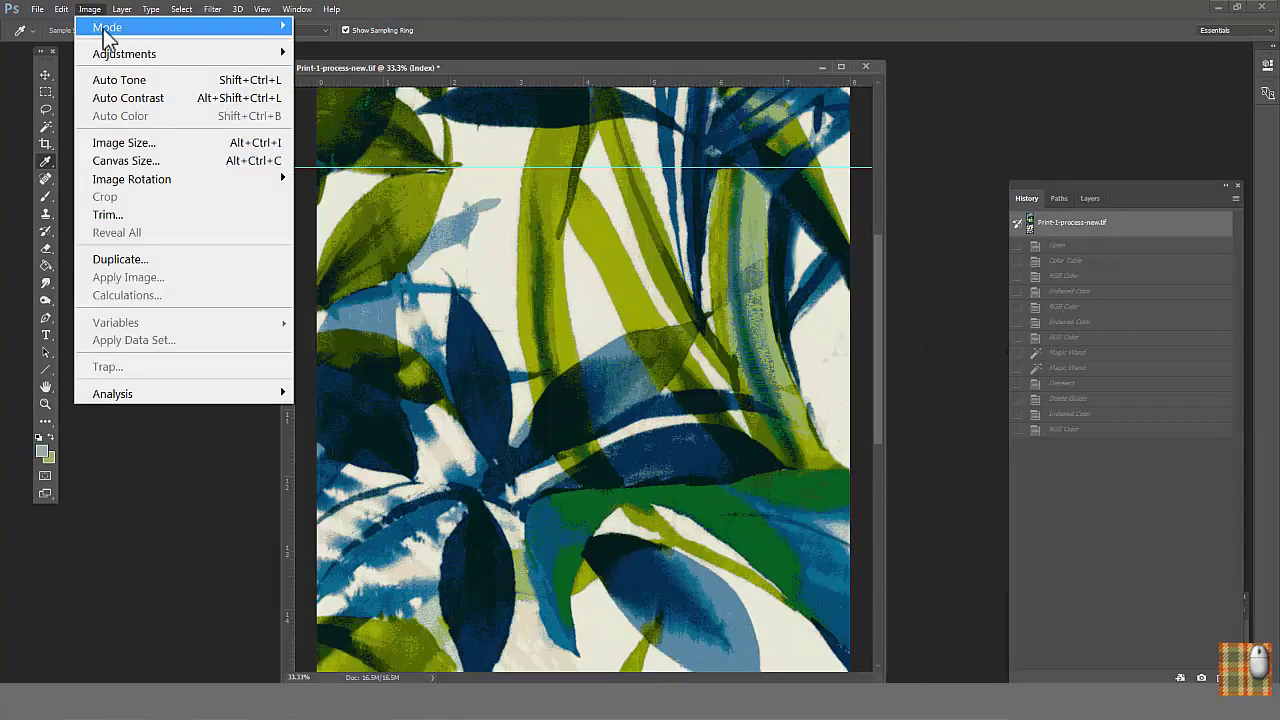
mouse_move(103, 27)
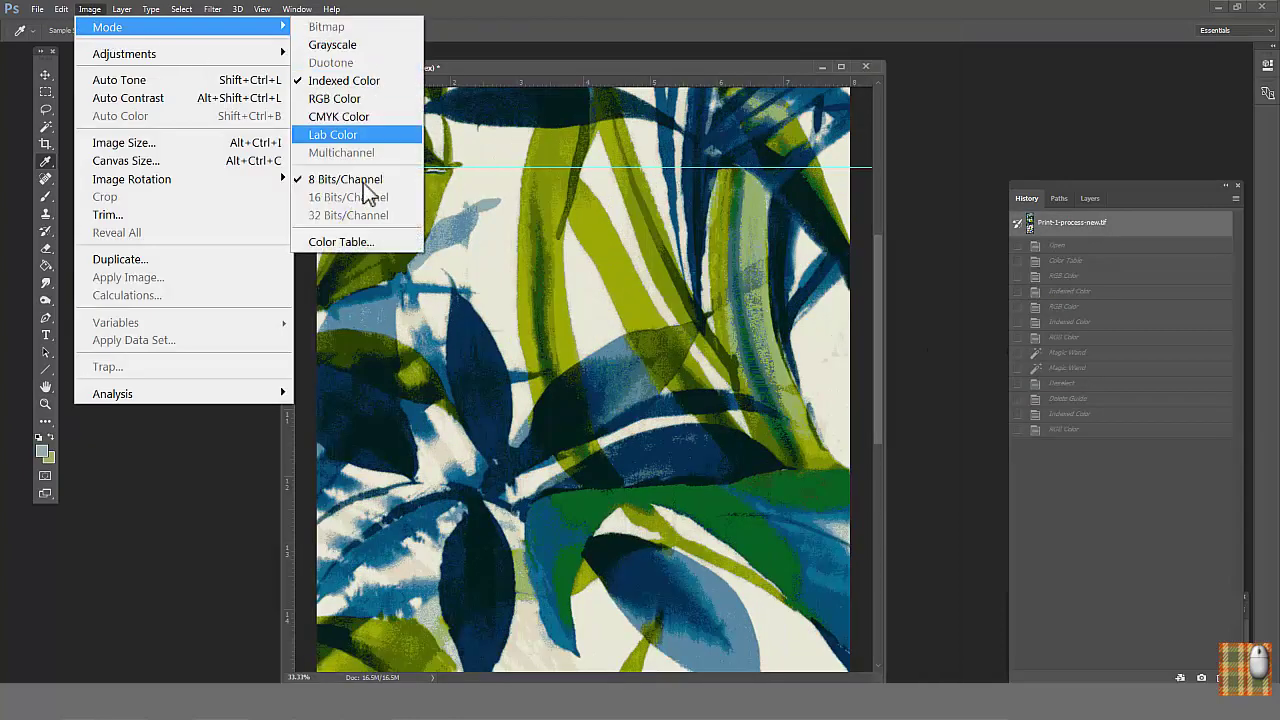
left_click(351, 241)
left_click(351, 241)
left_click(874, 315)
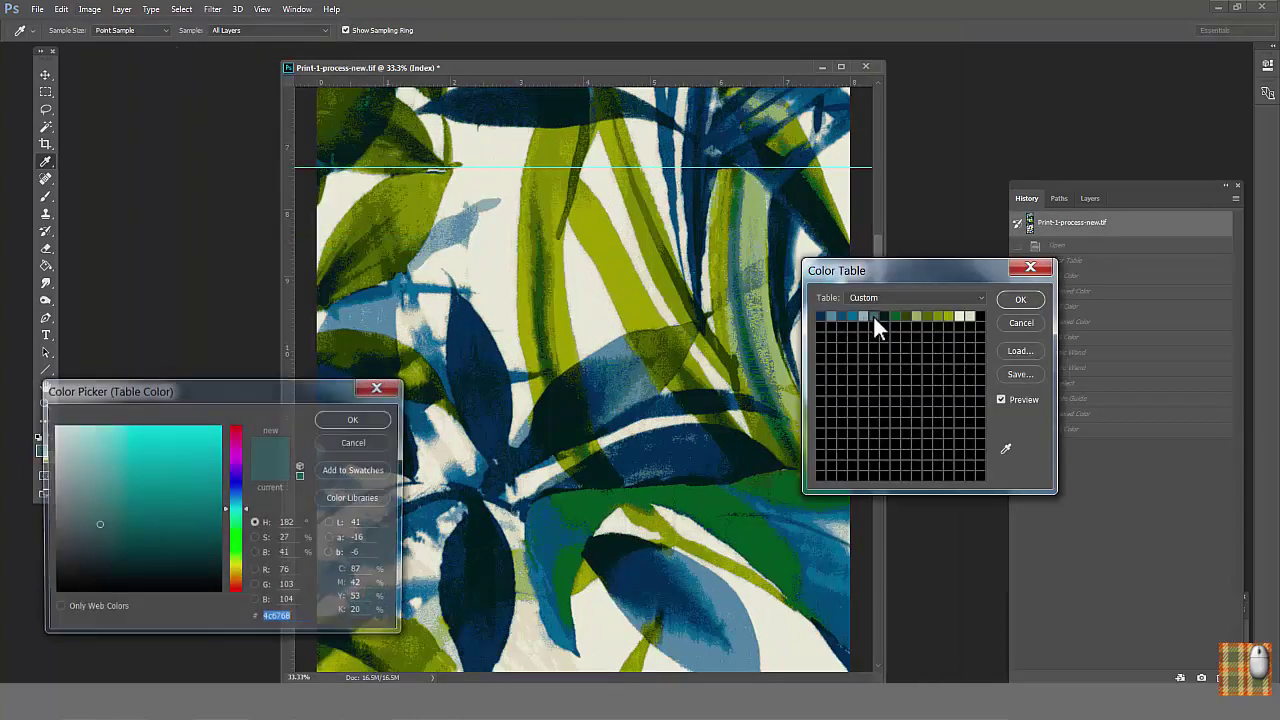
left_click(237, 438)
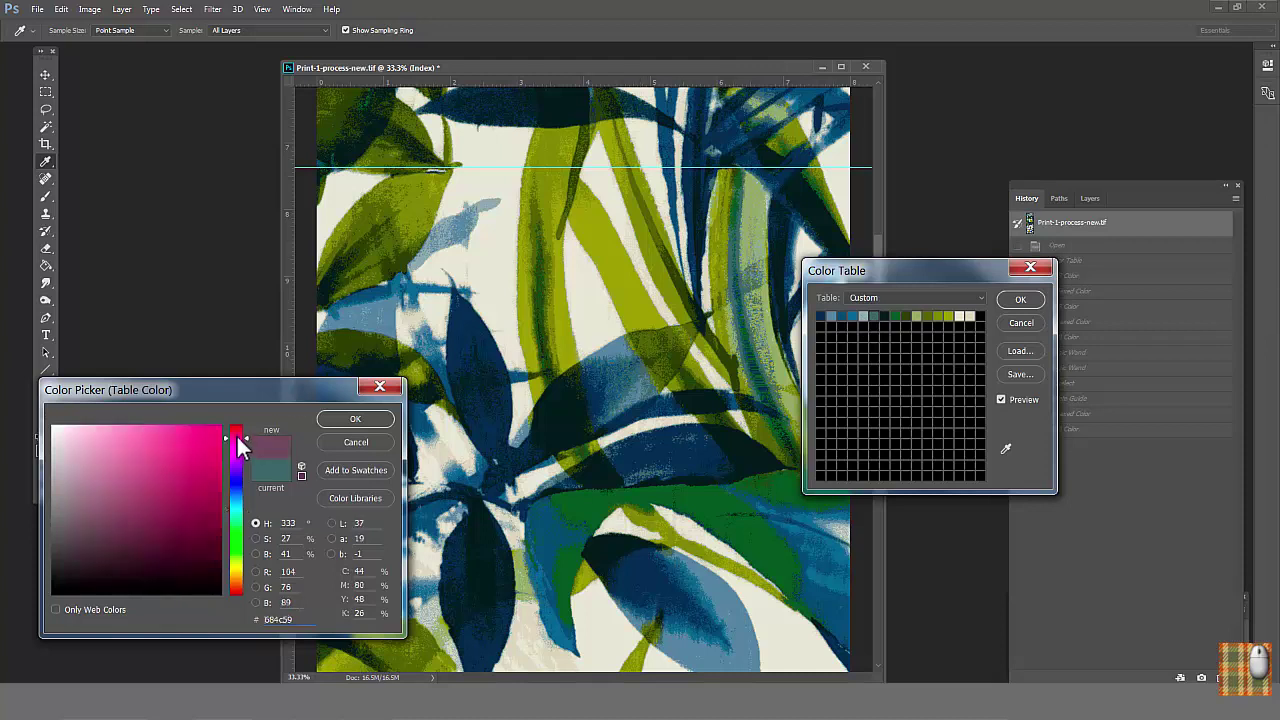
left_click(185, 446)
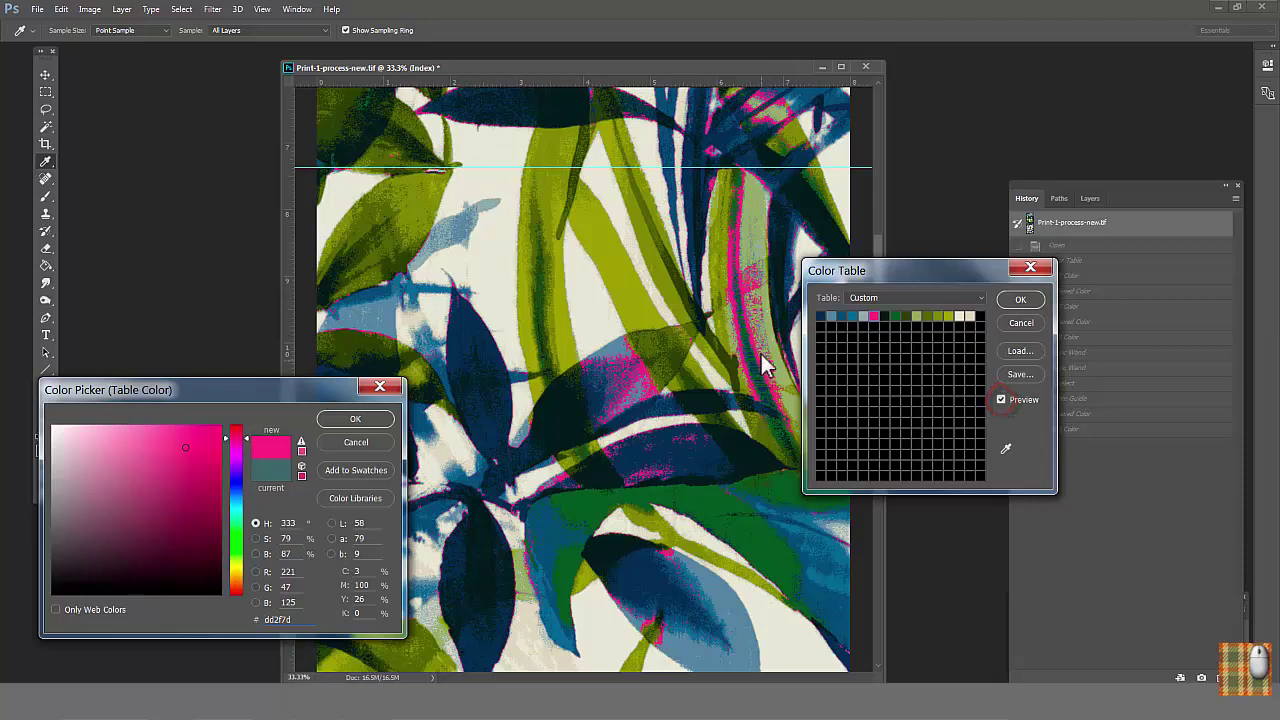
left_click(638, 390)
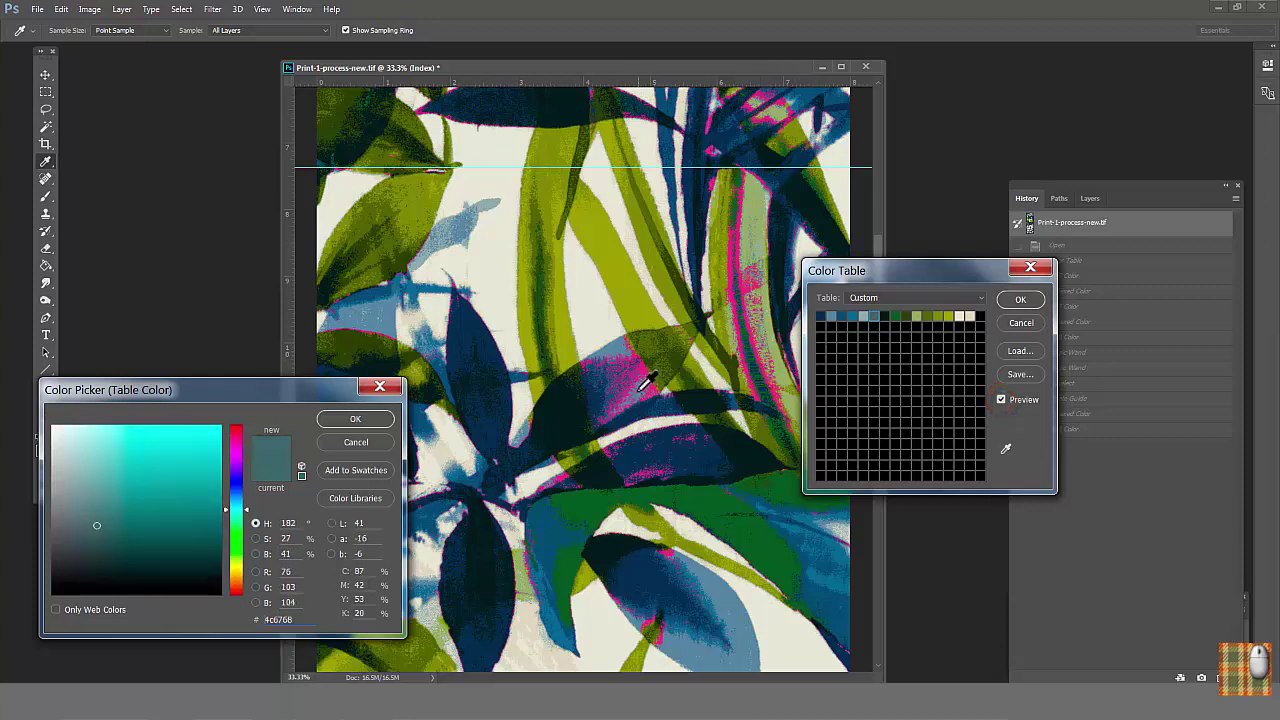
left_click(613, 348)
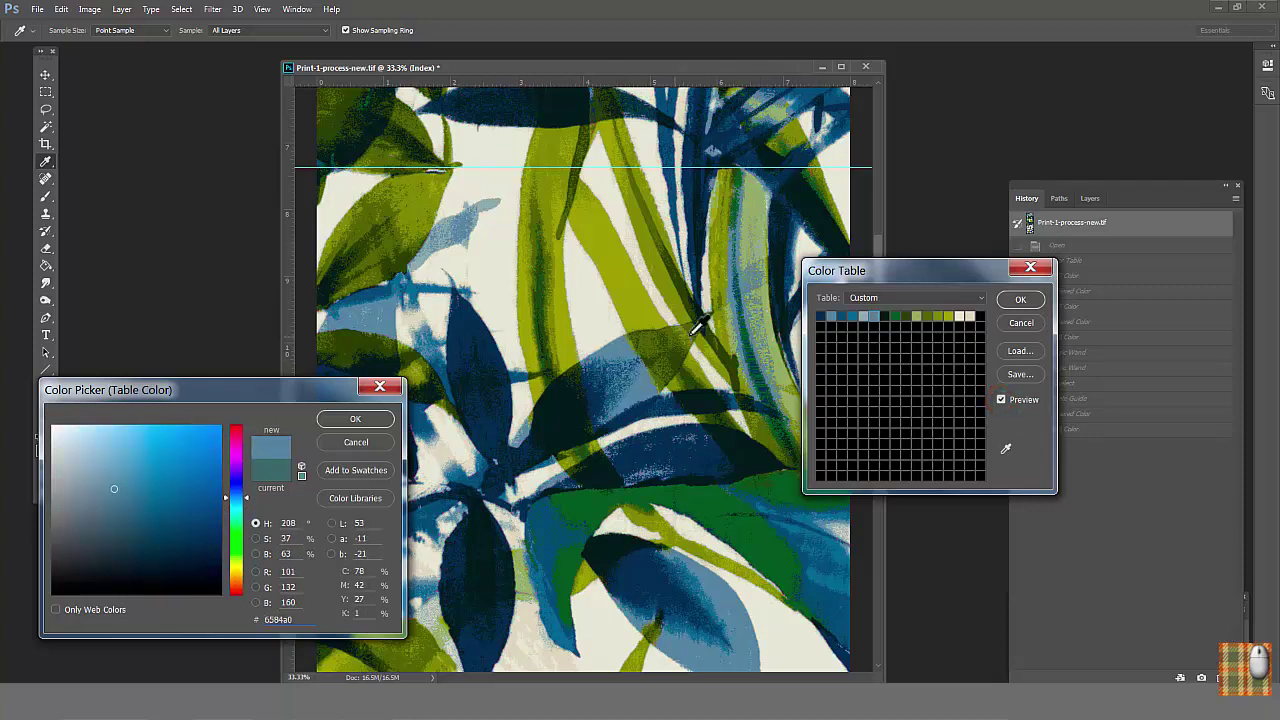
left_click(716, 442)
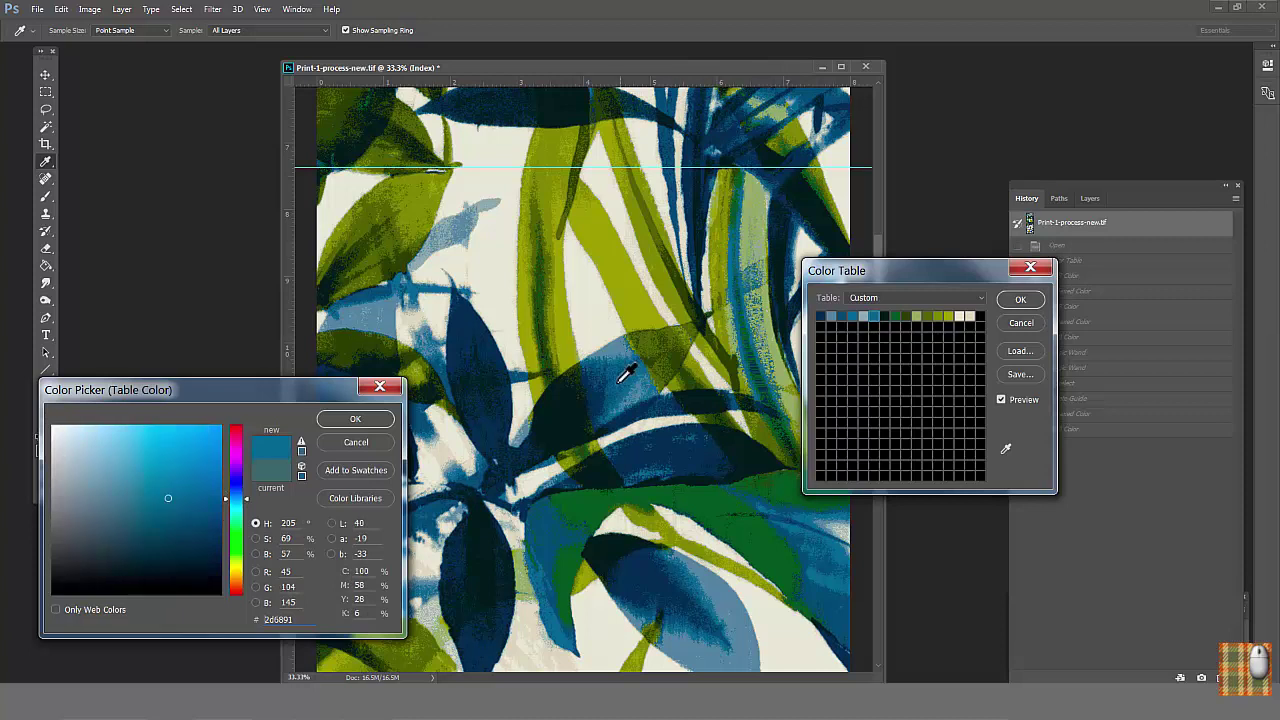
left_click(357, 417)
left_click(1020, 302)
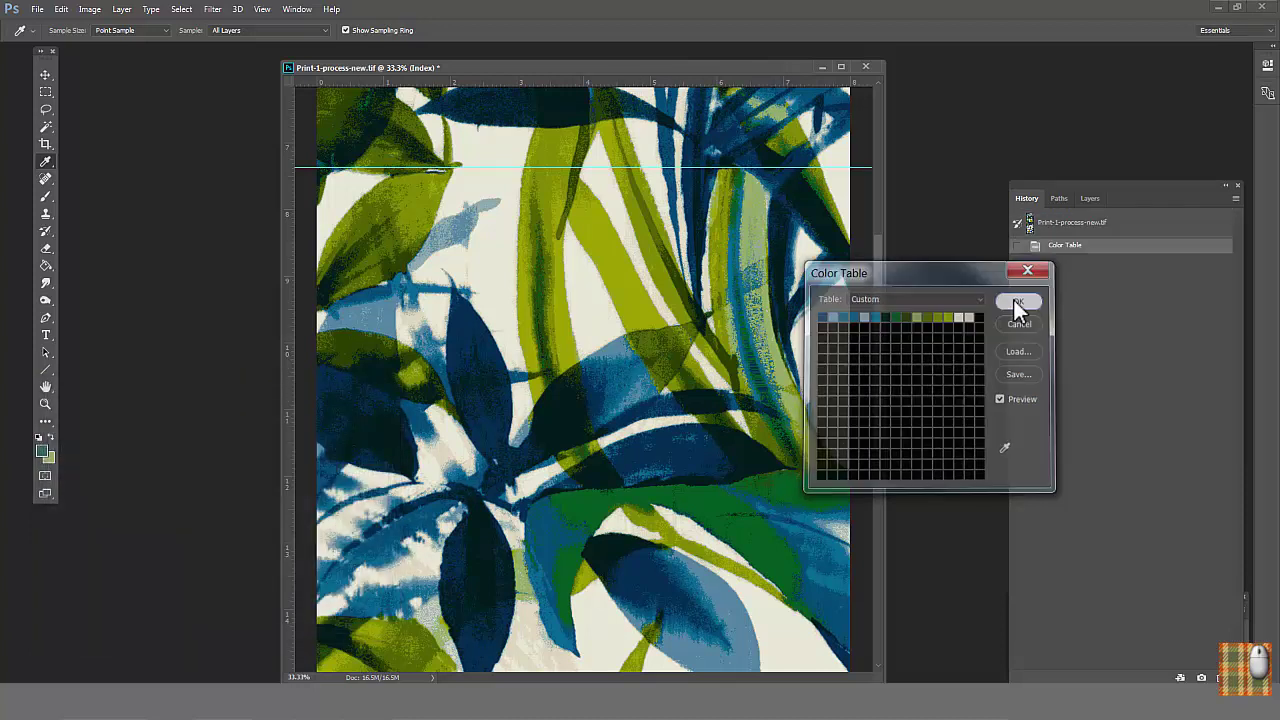
Merge the duplicate blue by converting the image to RGB and back to Indexed Color with the Exact palette.
left_click(89, 9)
left_click(334, 98)
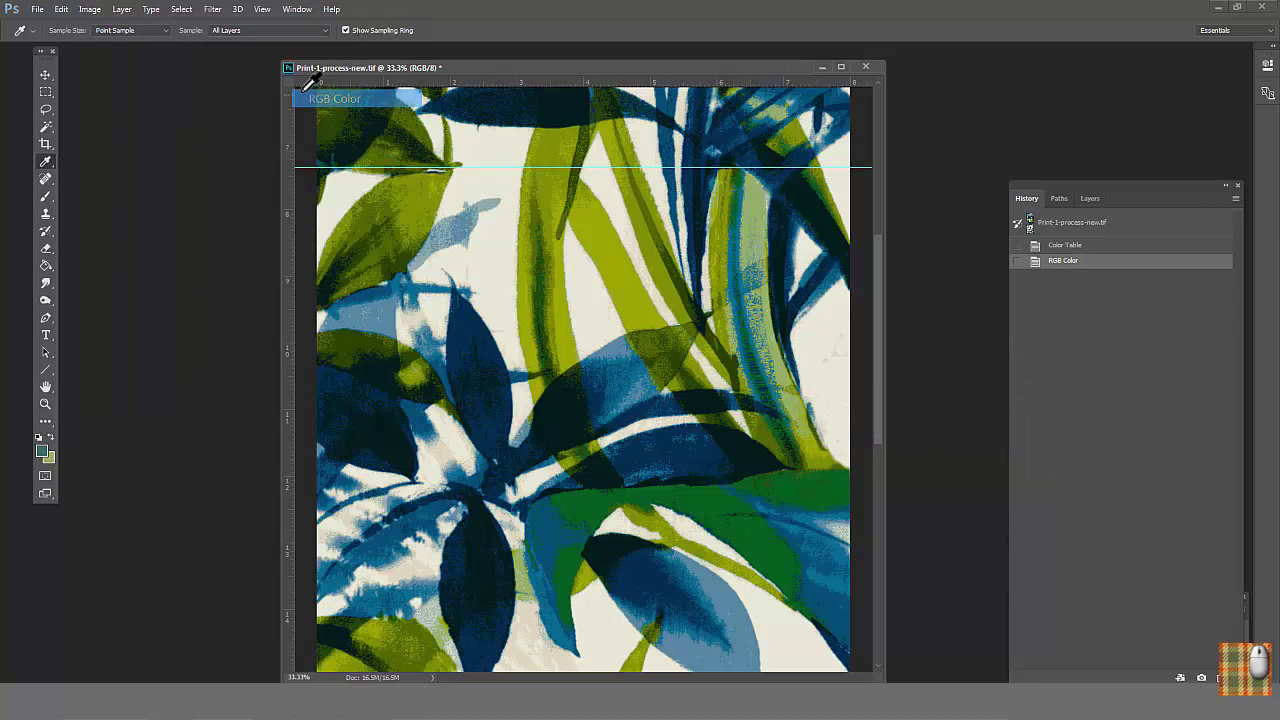
left_click(90, 9)
mouse_move(154, 35)
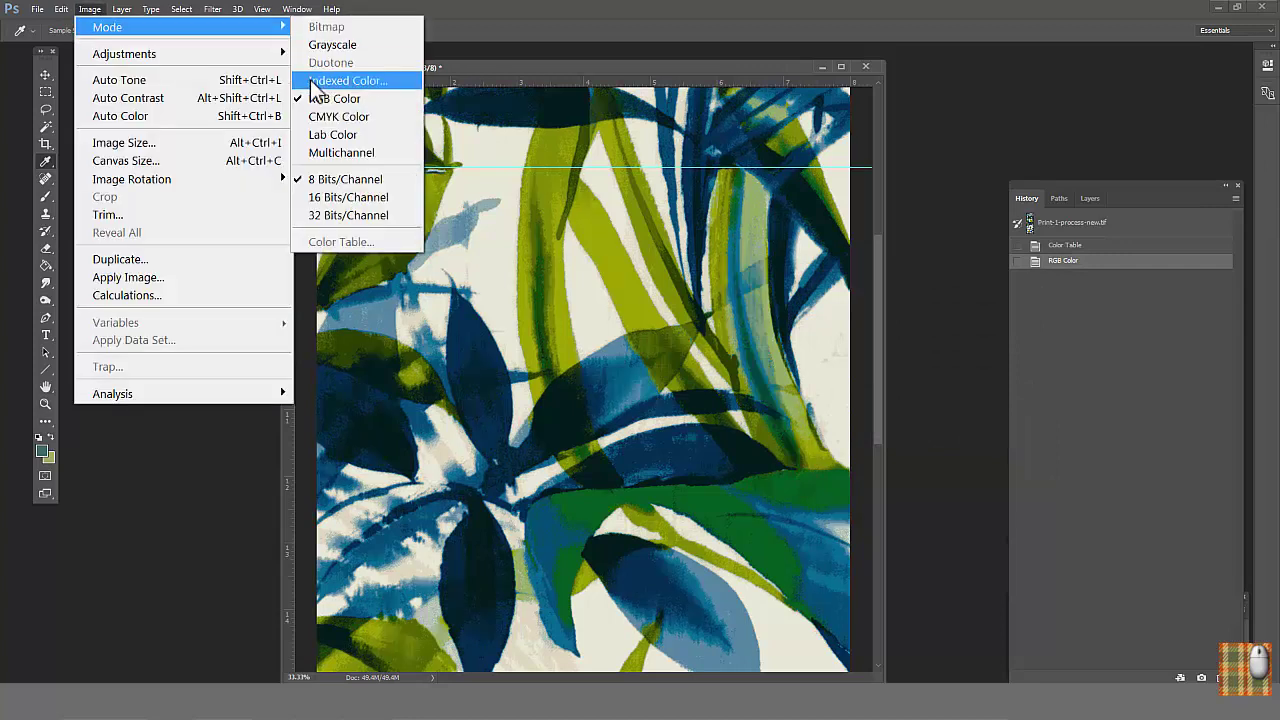
left_click(347, 80)
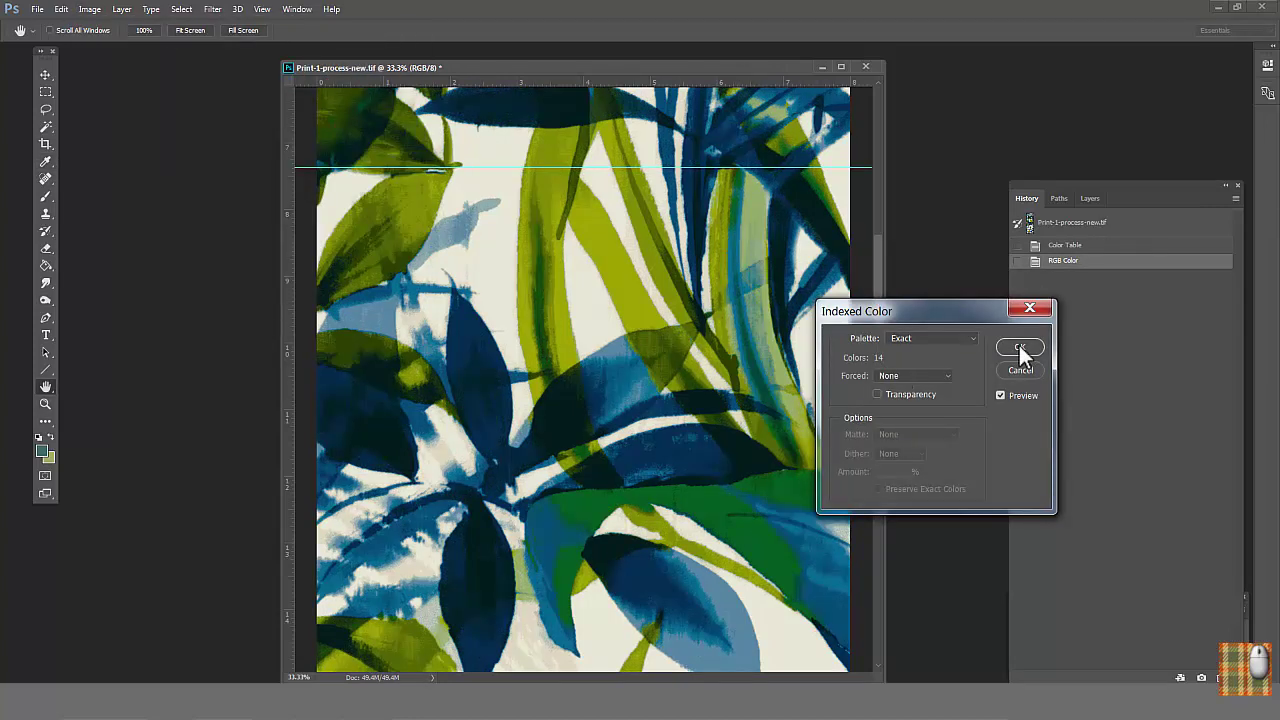
left_click(1015, 346)
Try replacing the light green Color Table entry with the pale gray-blue #96aaad sampled from the print.
left_click(89, 9)
mouse_move(107, 27)
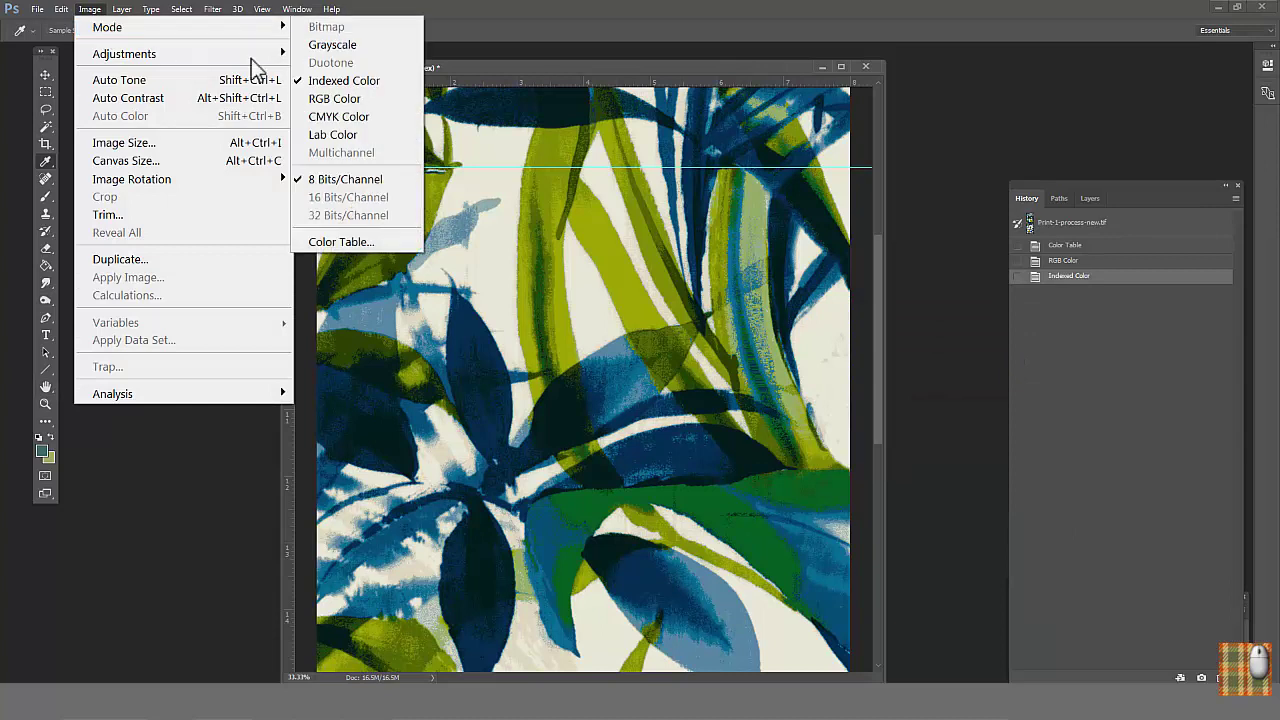
left_click(314, 246)
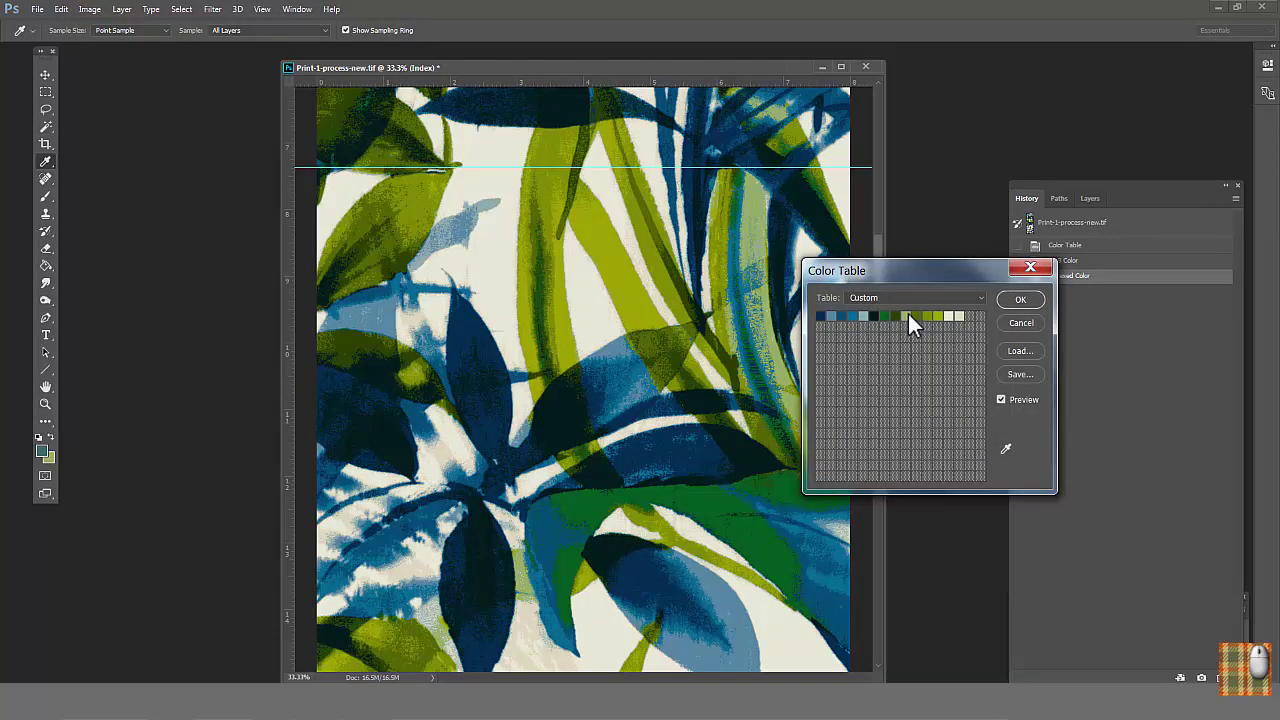
left_click(903, 316)
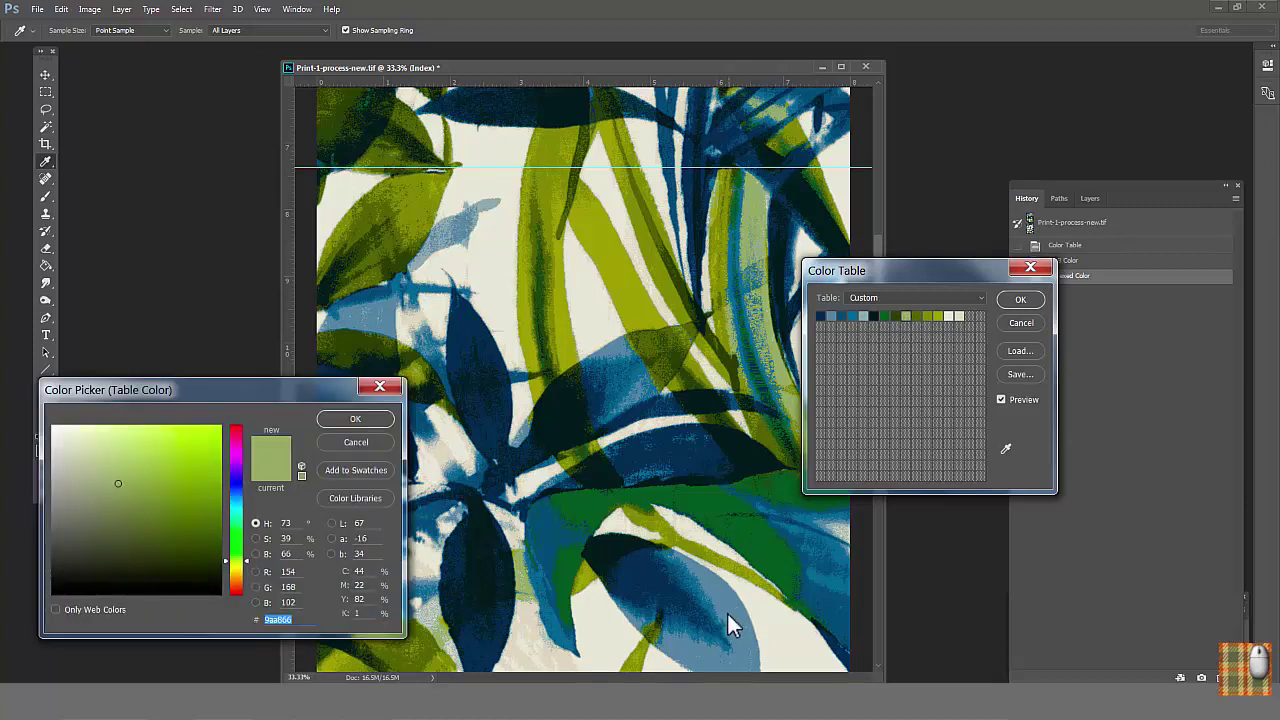
left_click(546, 636)
left_click(547, 635)
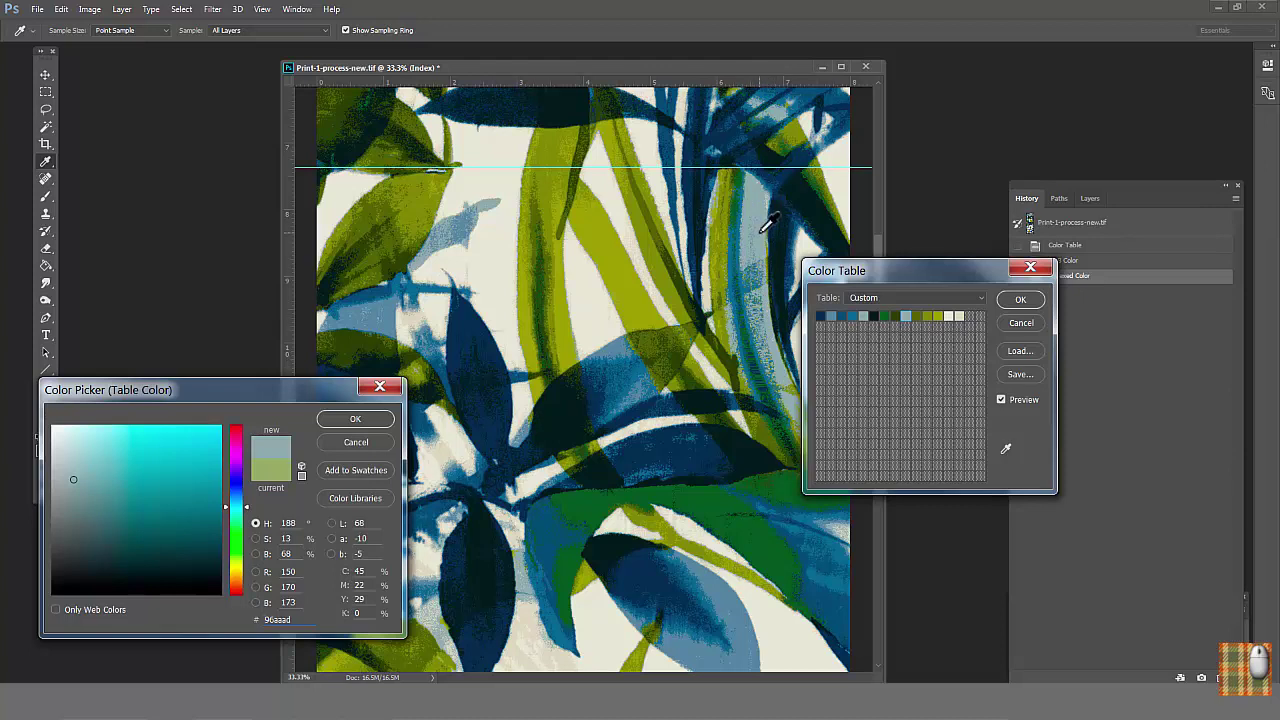
left_click(356, 442)
left_click(1021, 323)
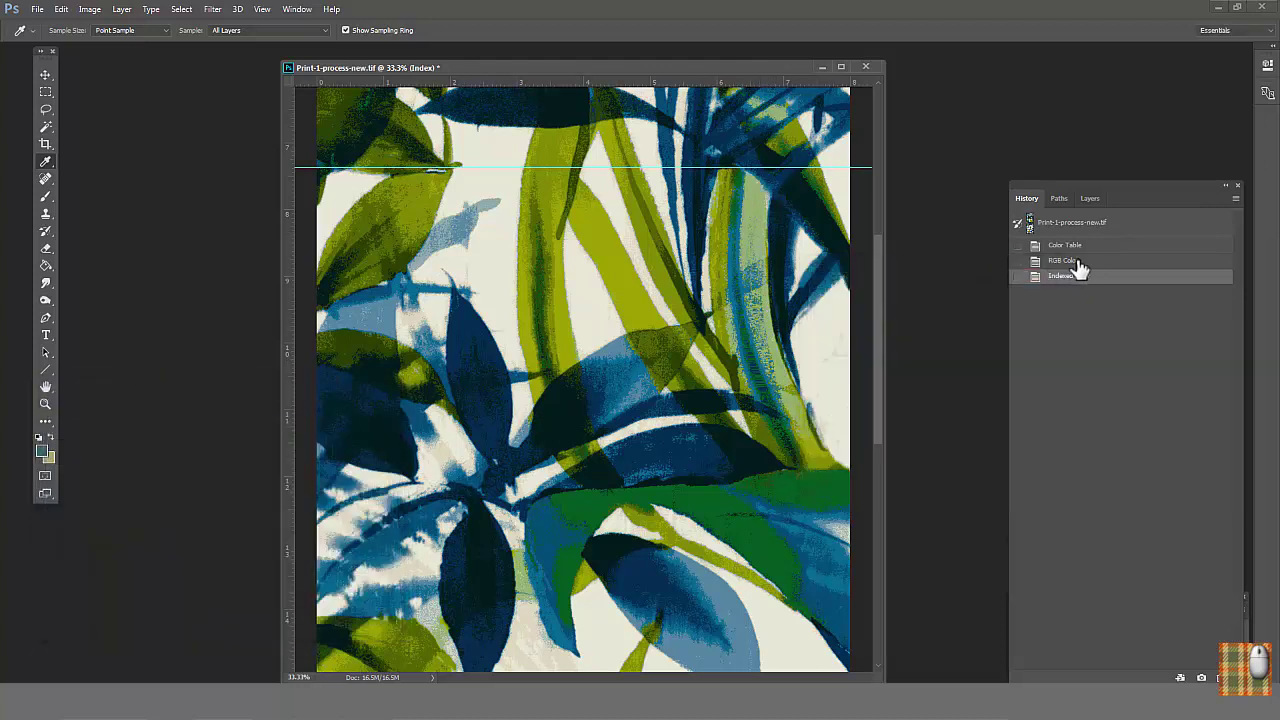
Return to the RGB Color history state and select the light green and pale gray-blue colors with the Magic Wand.
left_click(1068, 261)
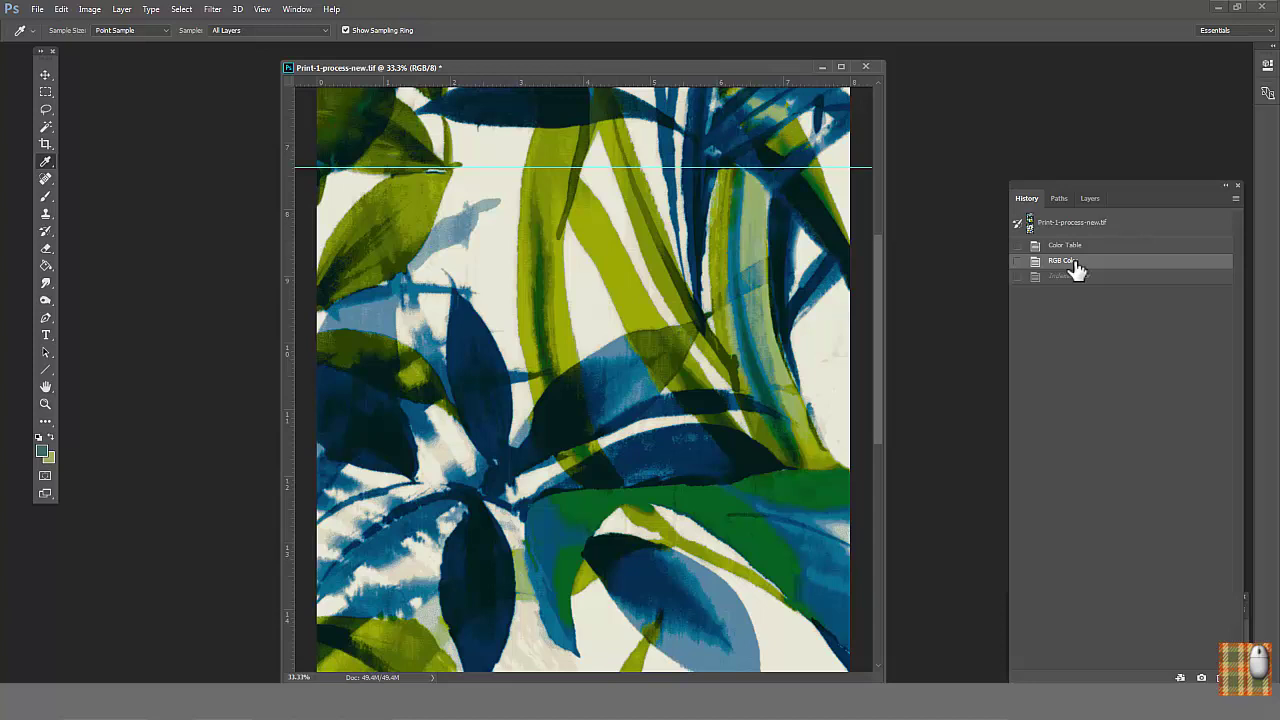
key("w")
left_click_drag(637, 389, 521, 679)
left_click_drag(583, 425, 343, 615)
left_click_drag(490, 515, 774, 337)
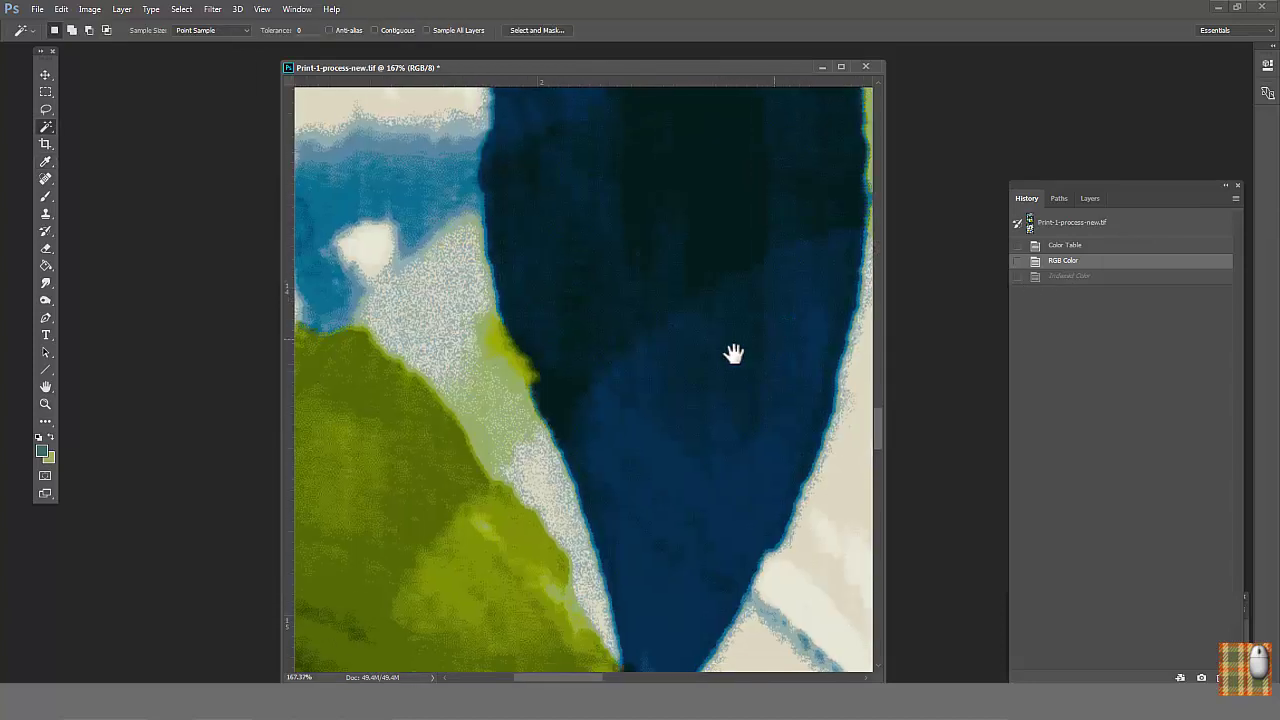
left_click(513, 459)
left_click(455, 135, "shift")
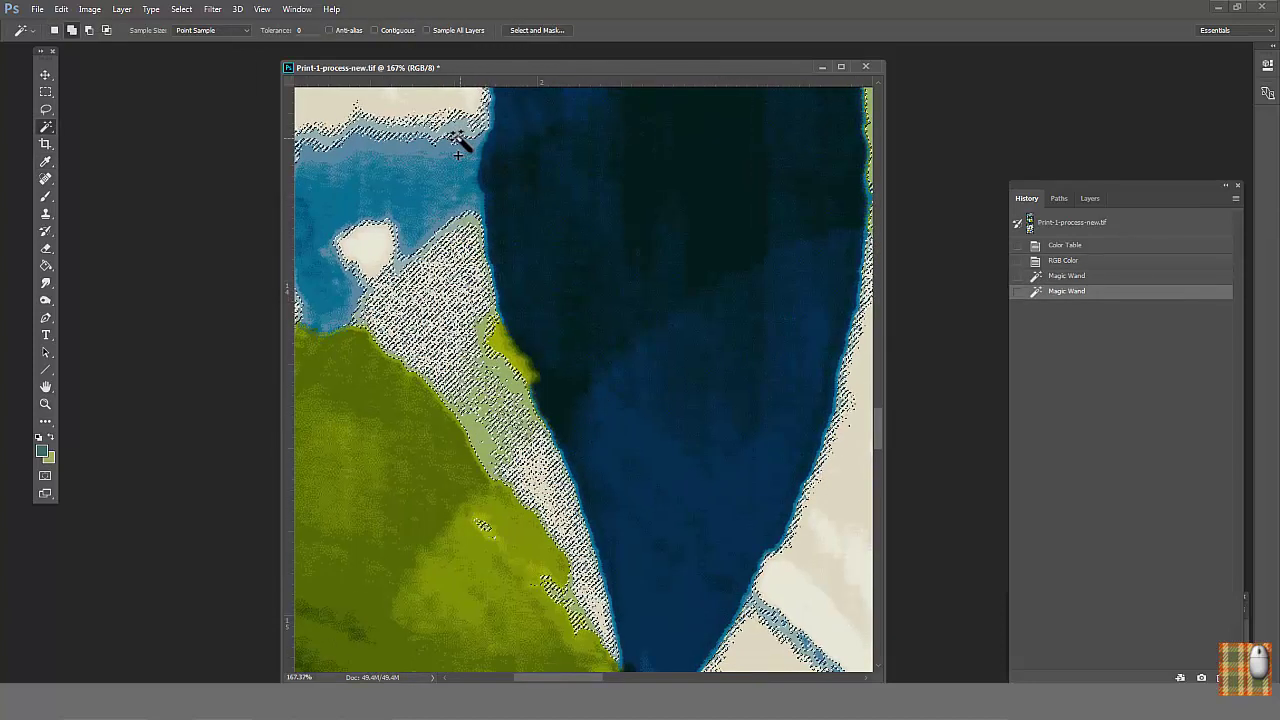
Set the pale gray-blue from the print as background color and the light green as foreground color.
left_click(45, 161)
left_click(474, 116)
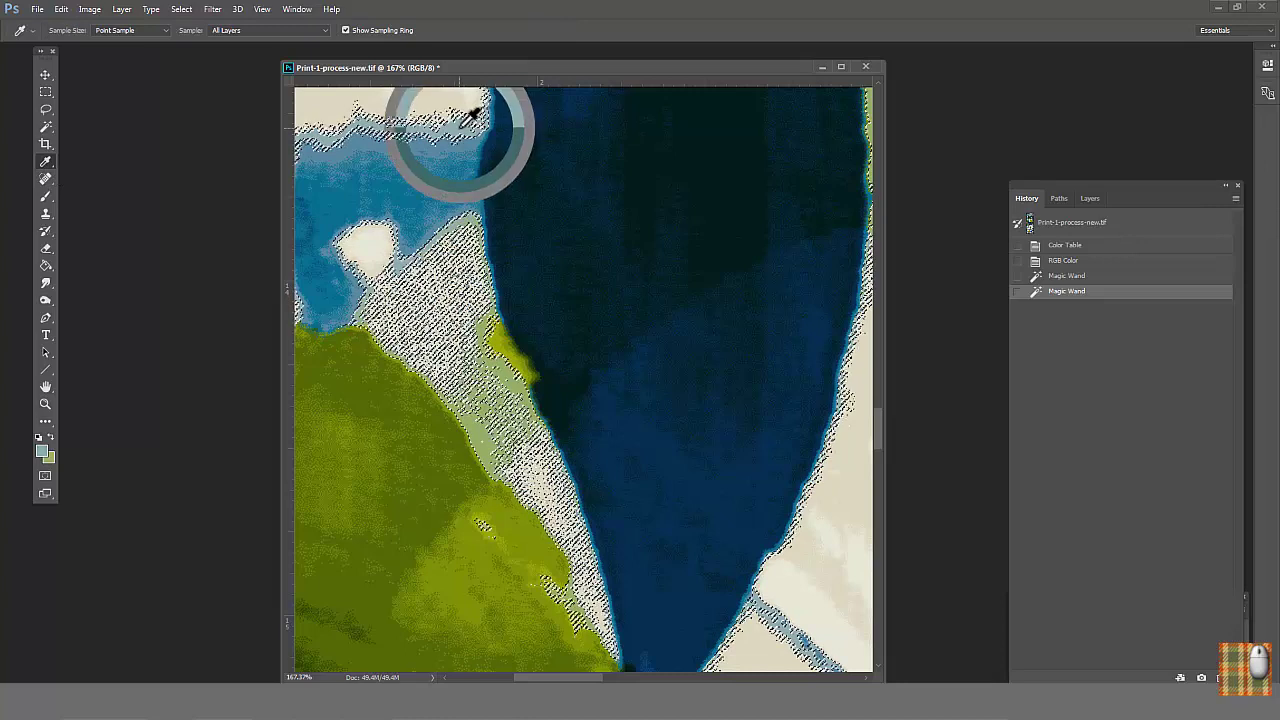
left_click(494, 443)
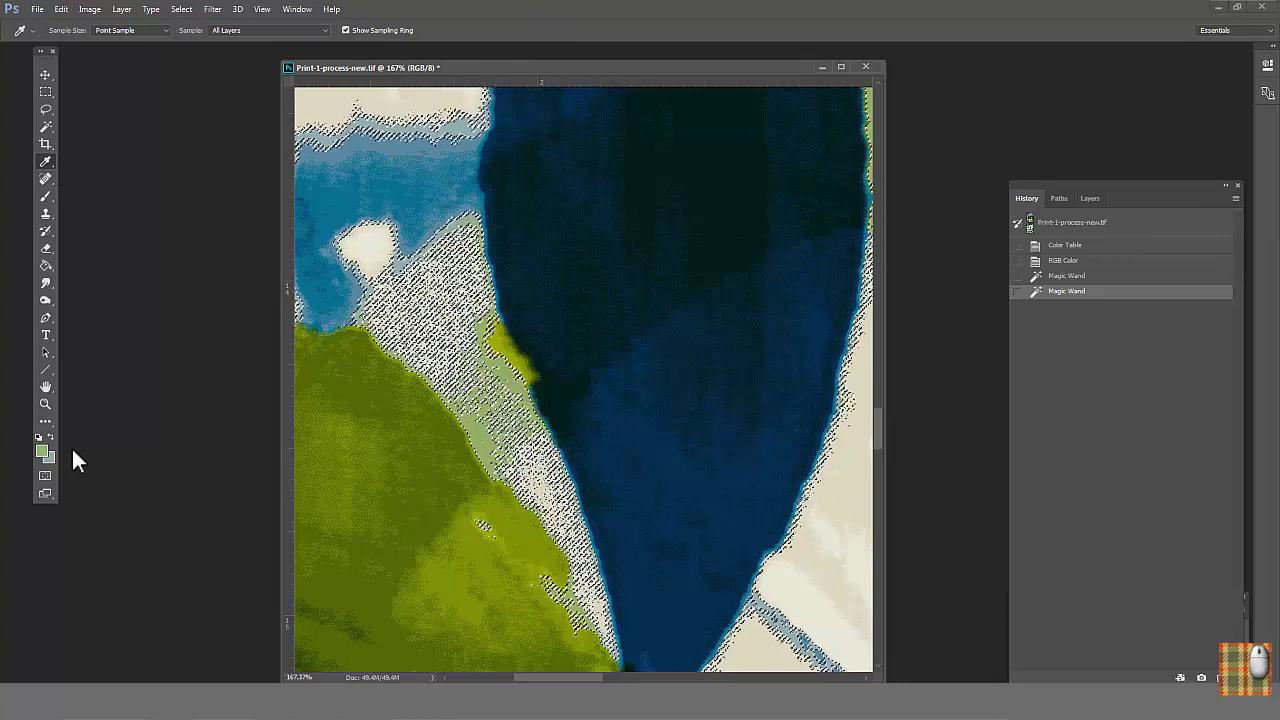
Fill the selection with the background color, and blend the foreground color over it with a 50% Normal fill.
left_click(61, 9)
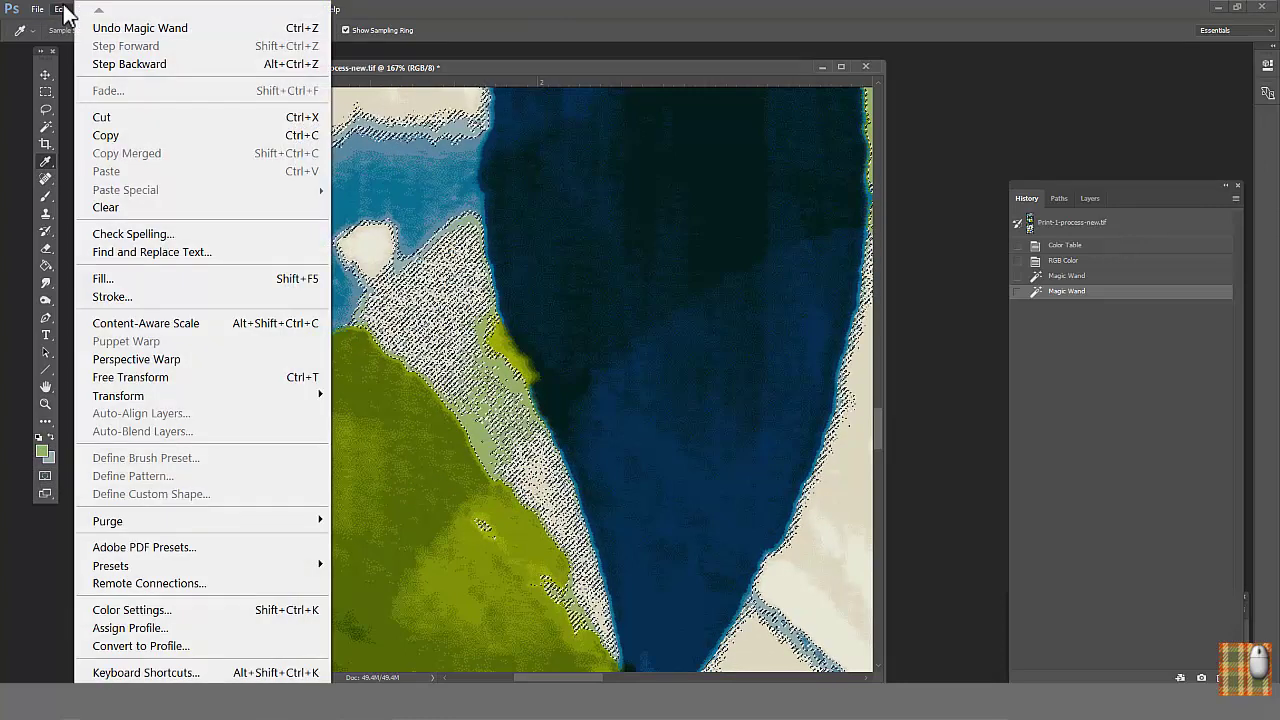
left_click(140, 283)
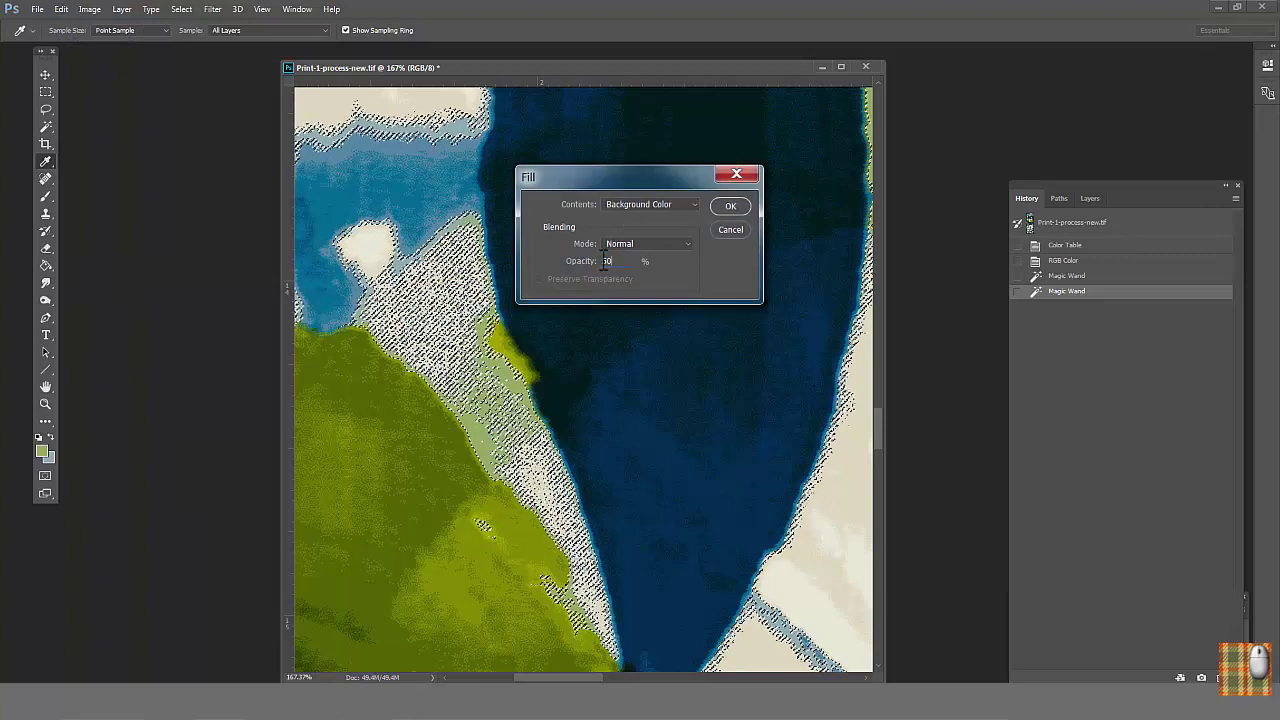
left_click(729, 206)
left_click(61, 9)
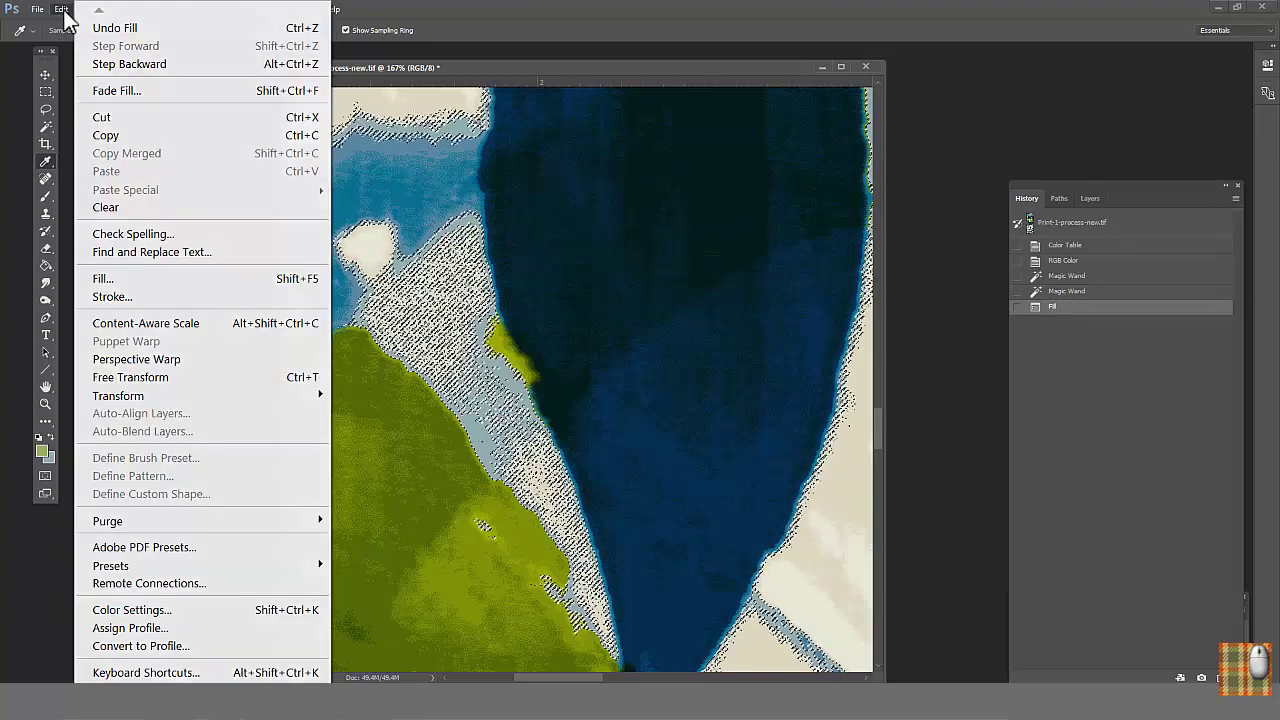
left_click(143, 277)
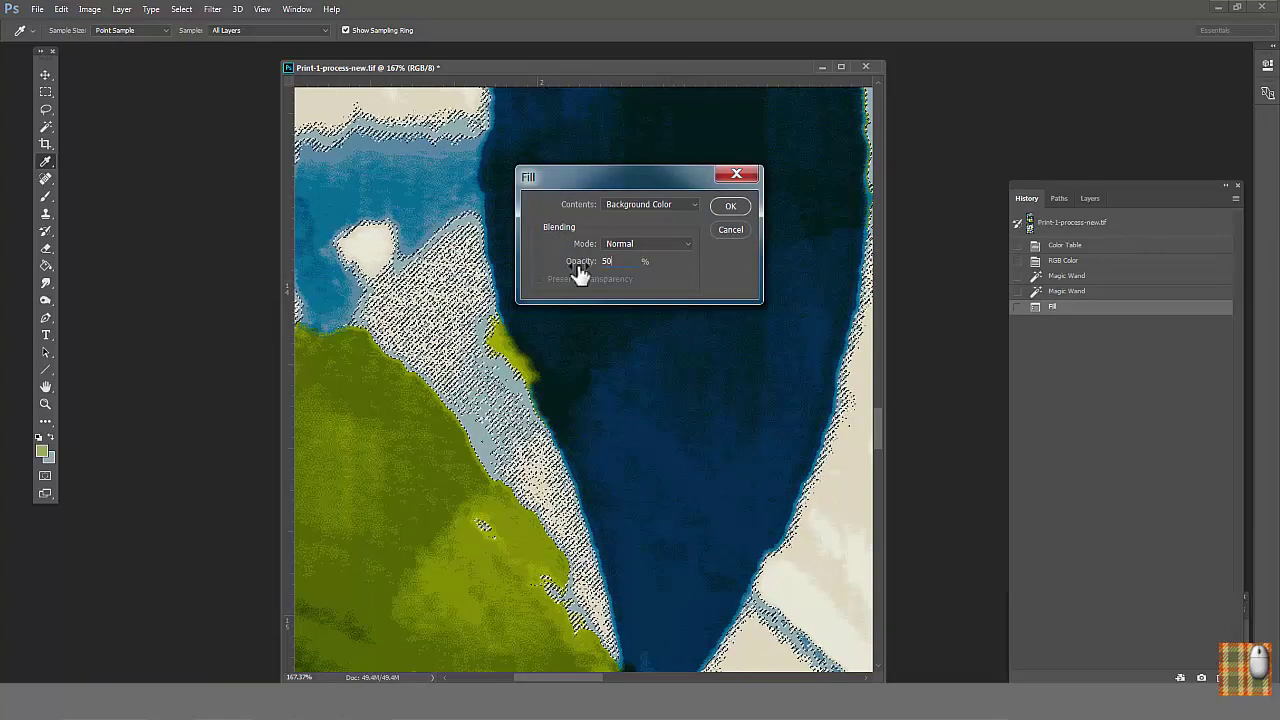
left_click(645, 204)
left_click(628, 217)
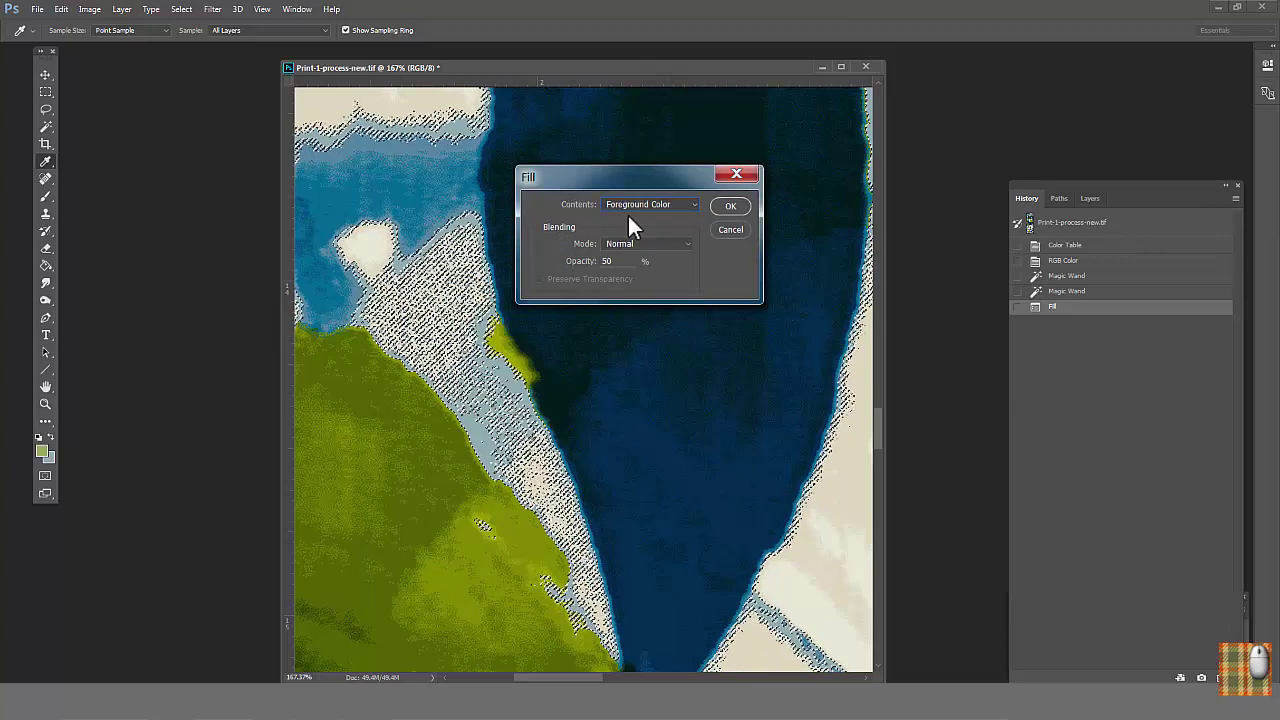
left_click(729, 206)
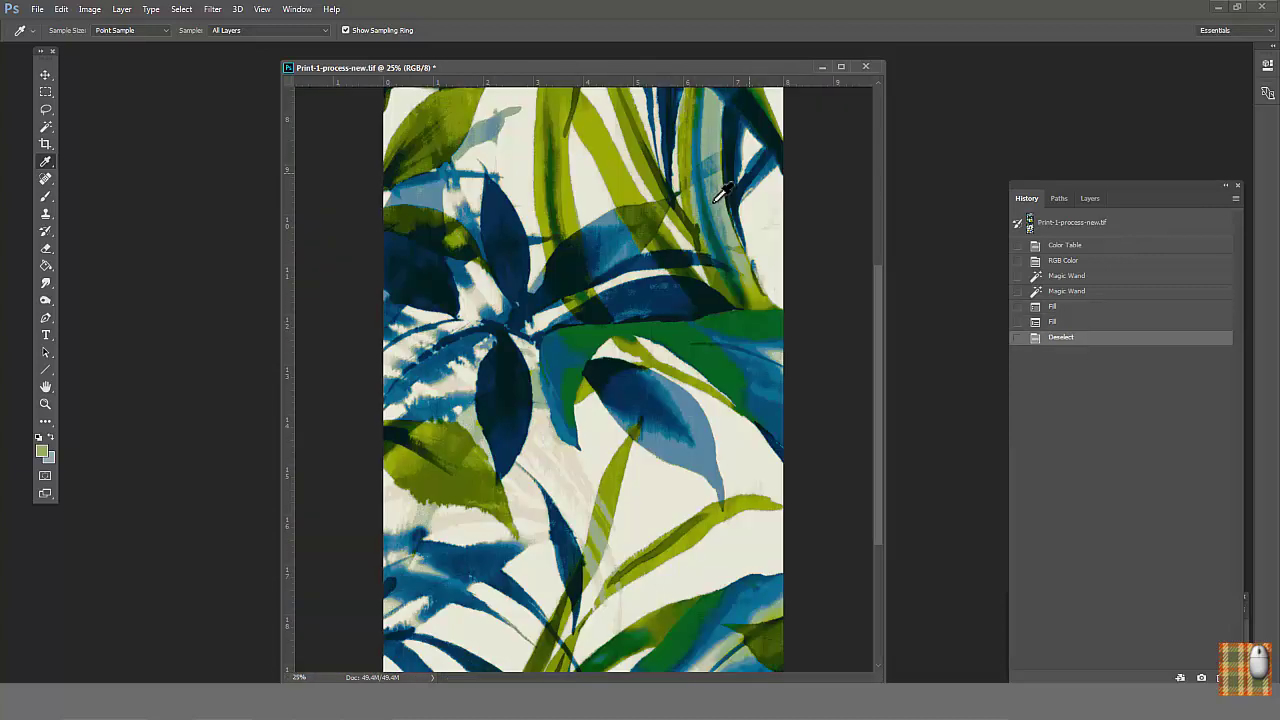
Convert the blended image to Indexed Color with the Exact palette.
left_click(89, 9)
mouse_move(120, 24)
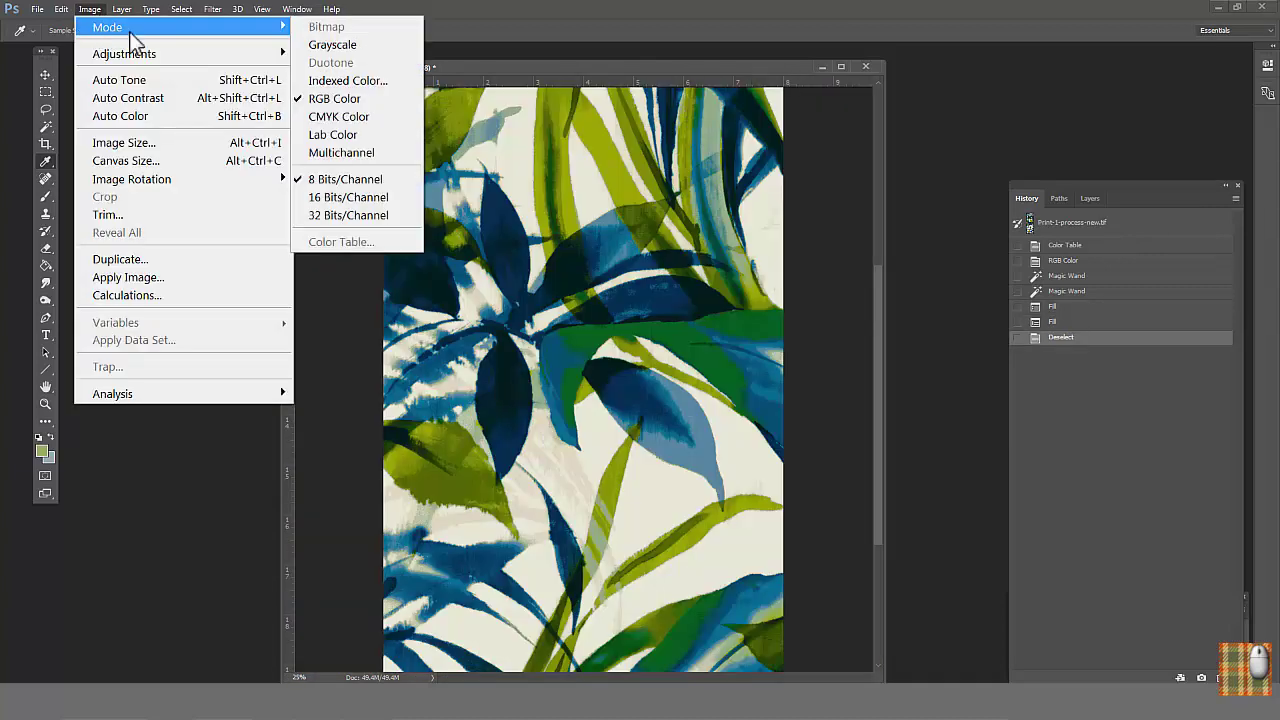
left_click(320, 80)
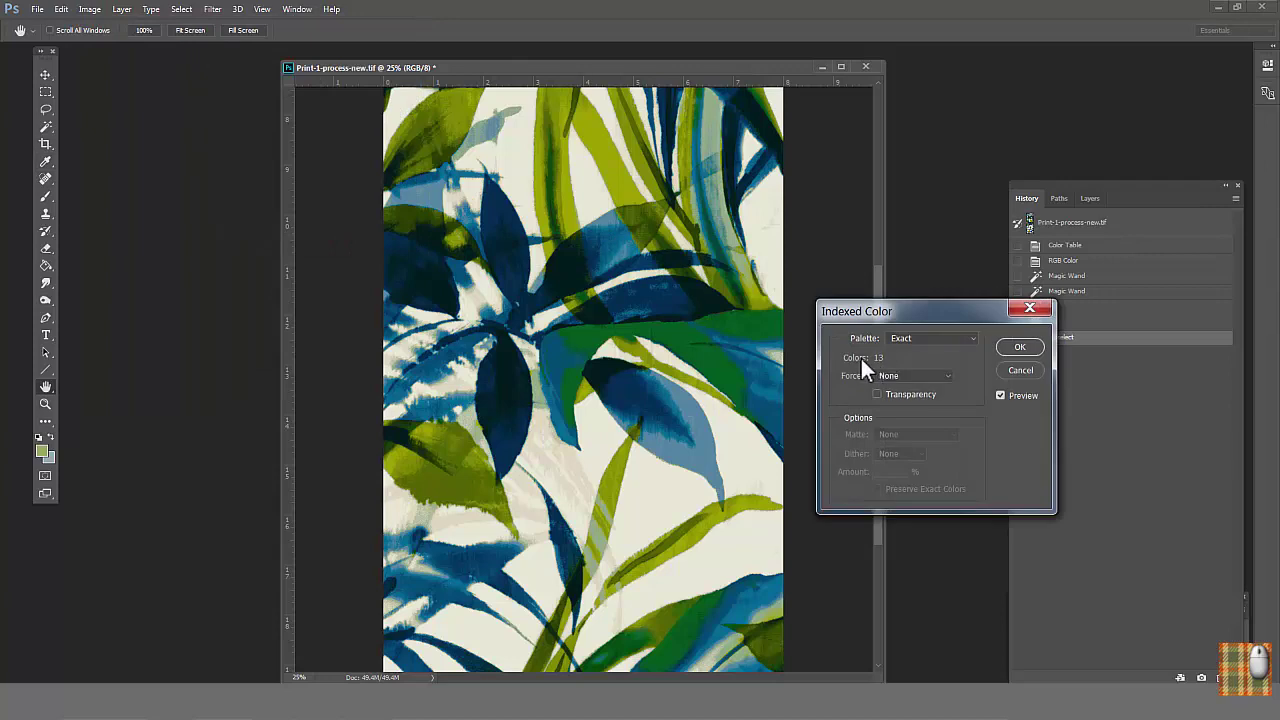
left_click(1019, 347)
key("i")
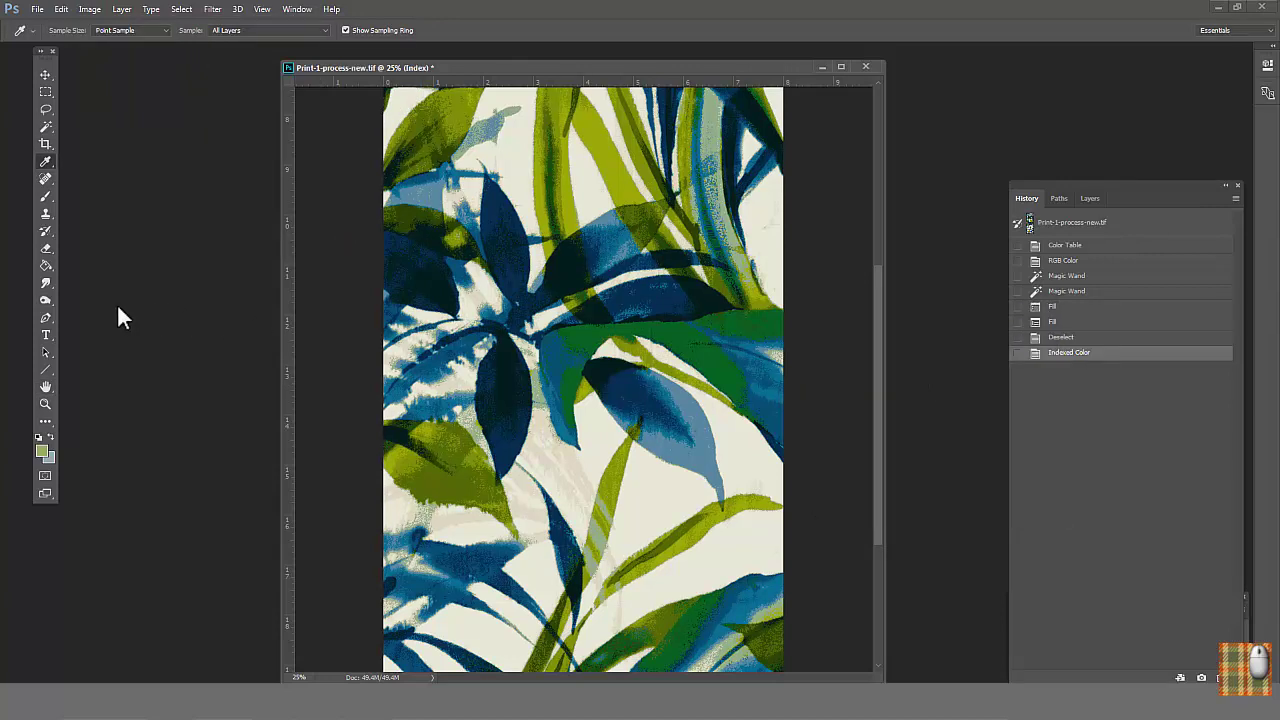
Change the medium olive green entry in the color table to bright pink and apply the table.
left_click(89, 9)
mouse_move(120, 27)
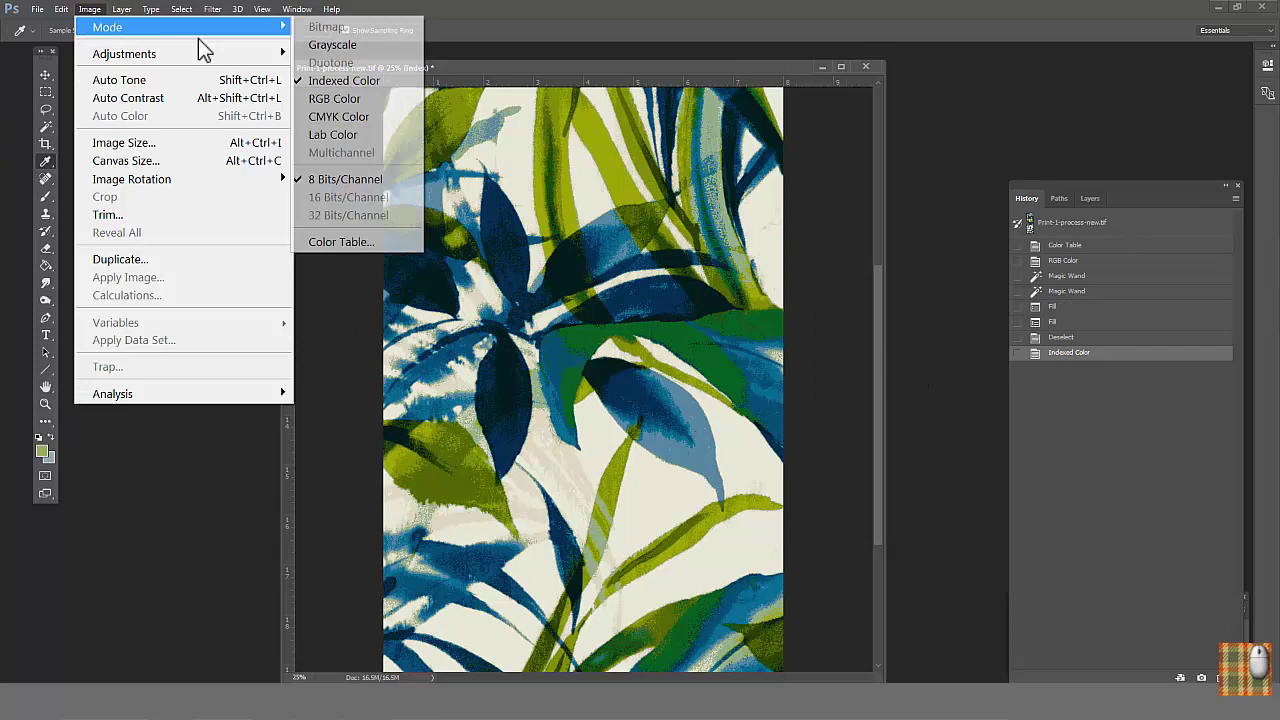
left_click(333, 241)
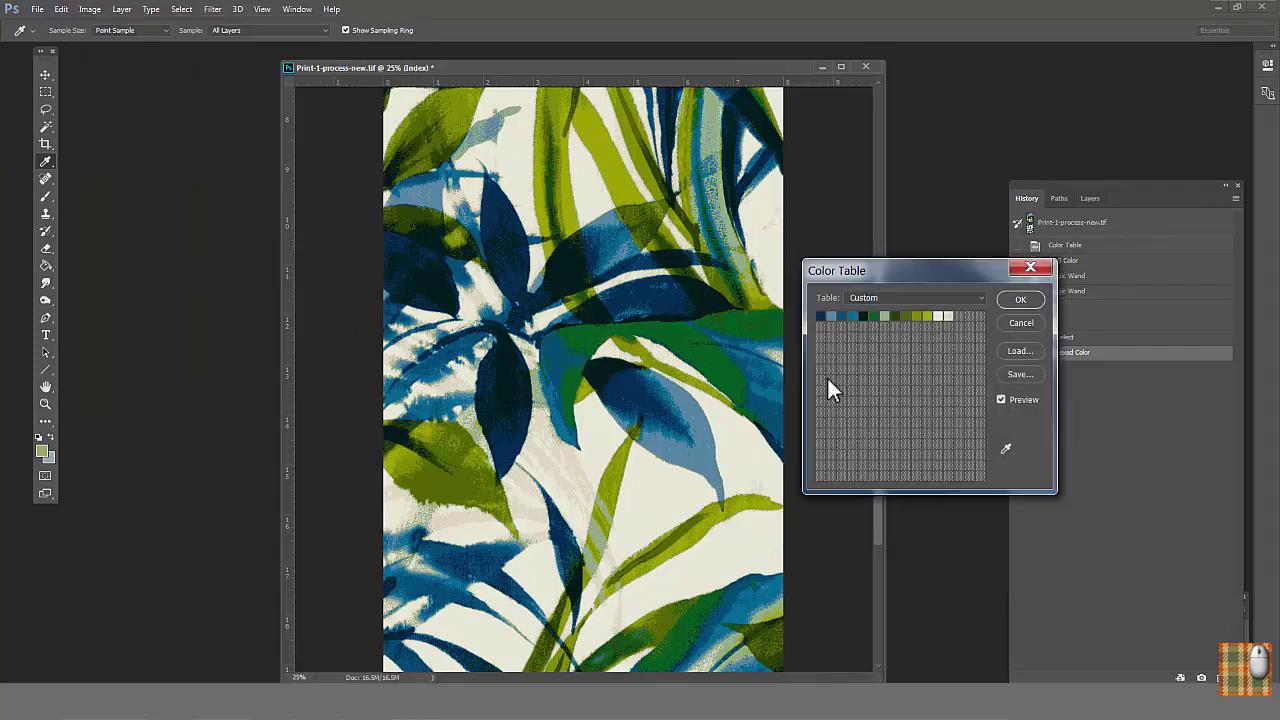
left_click(906, 314)
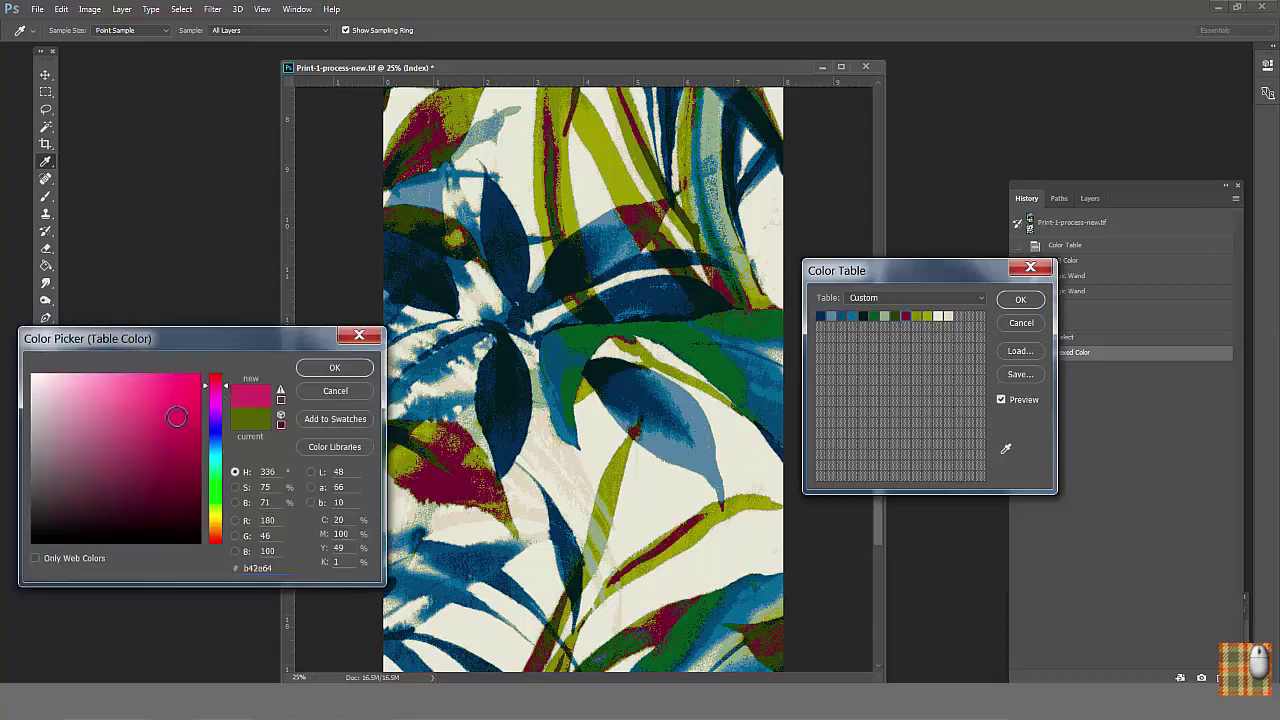
left_click(330, 370)
left_click(1020, 299)
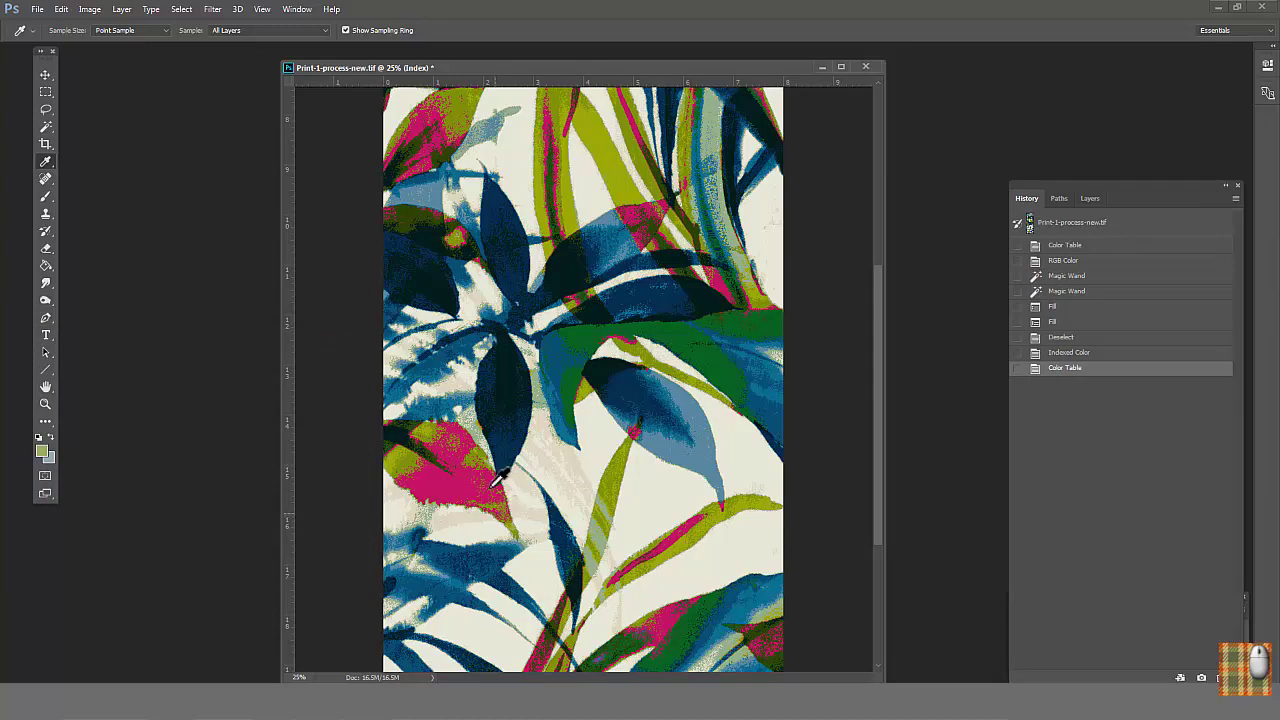
Select all bright pink areas of the print with the Magic Wand and hide the selection edges.
left_click(45, 127)
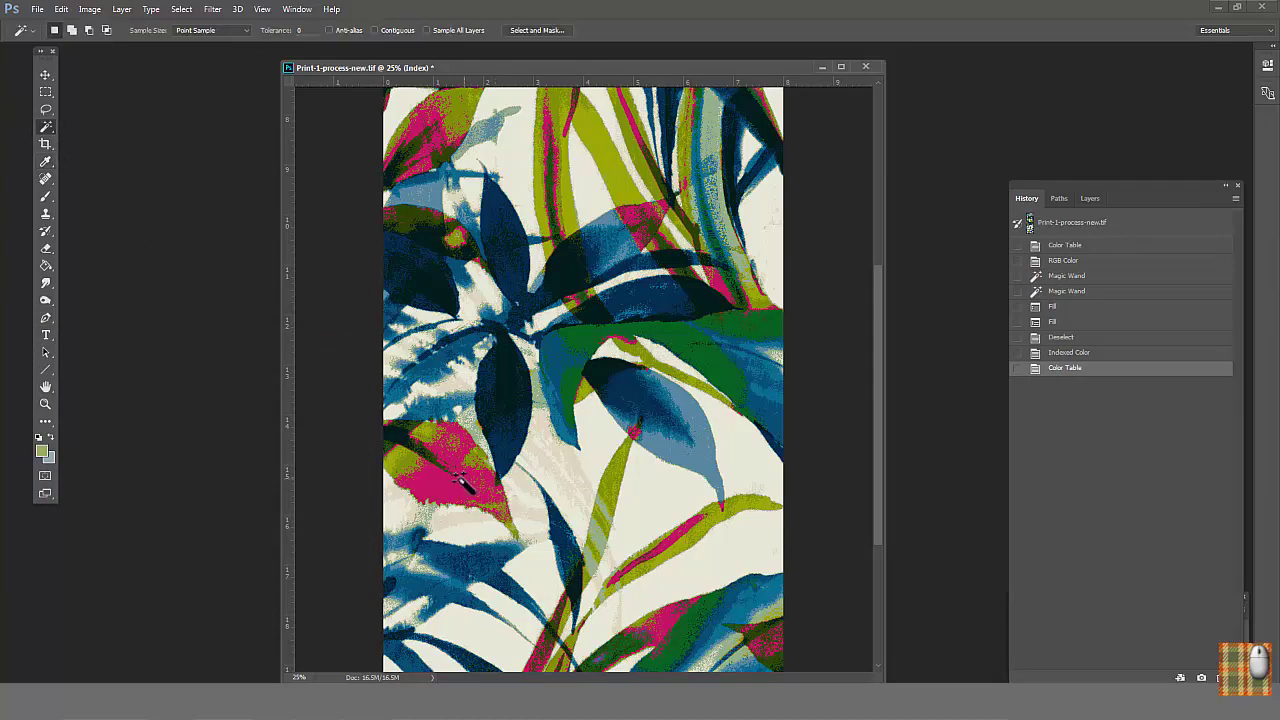
left_click(447, 483)
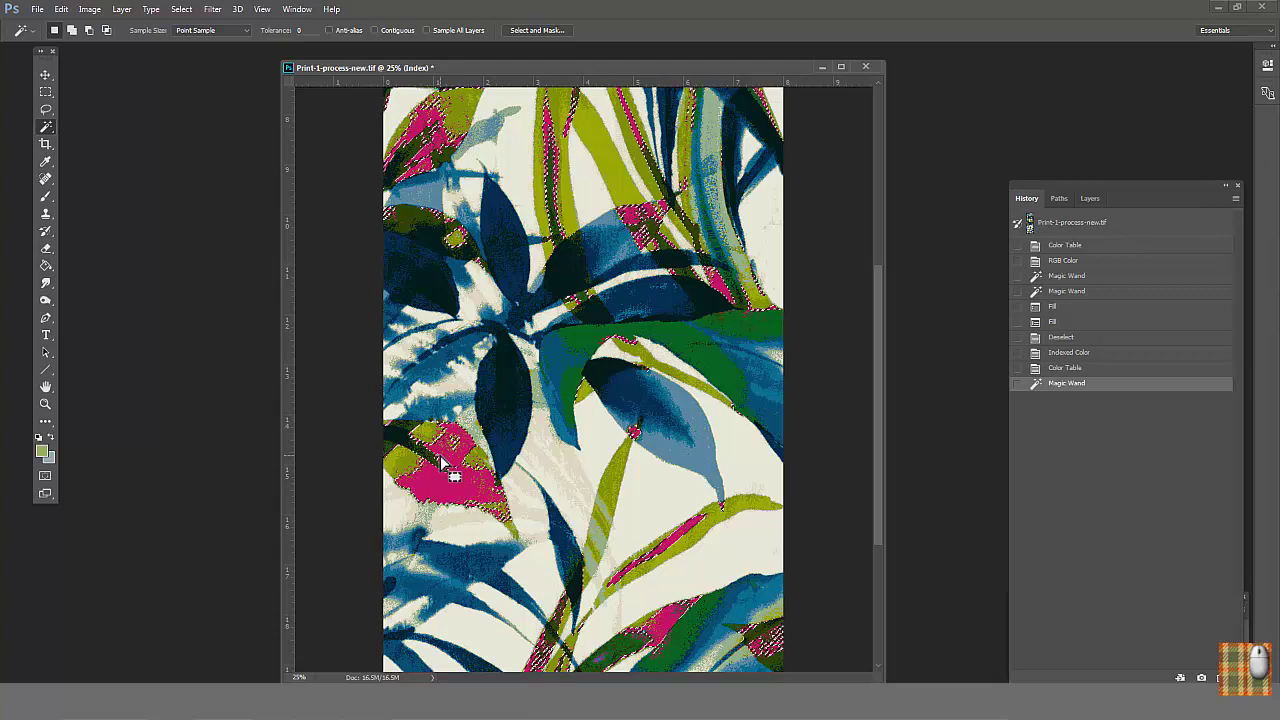
key("ctrl+h")
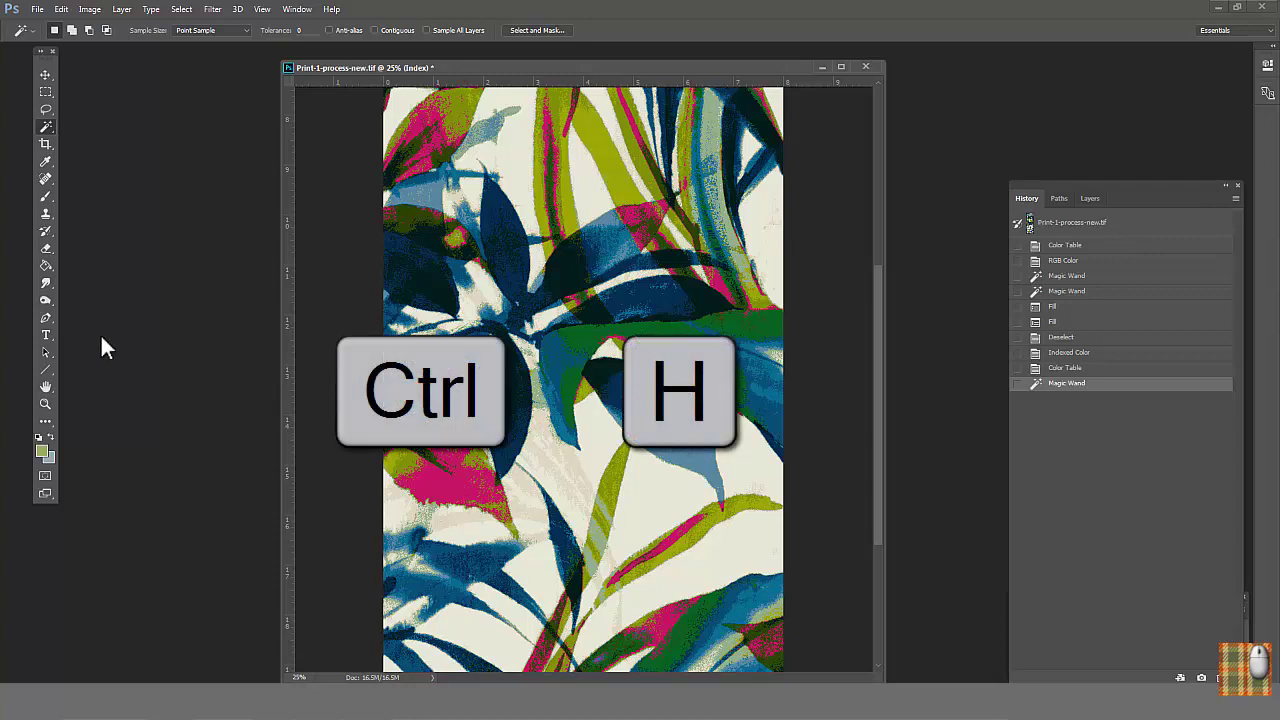
Sample the dark green from the large leaf and set the brush to 108 px, 100% opacity, with airbrush build-up enabled.
left_click(45, 161)
left_click(563, 325)
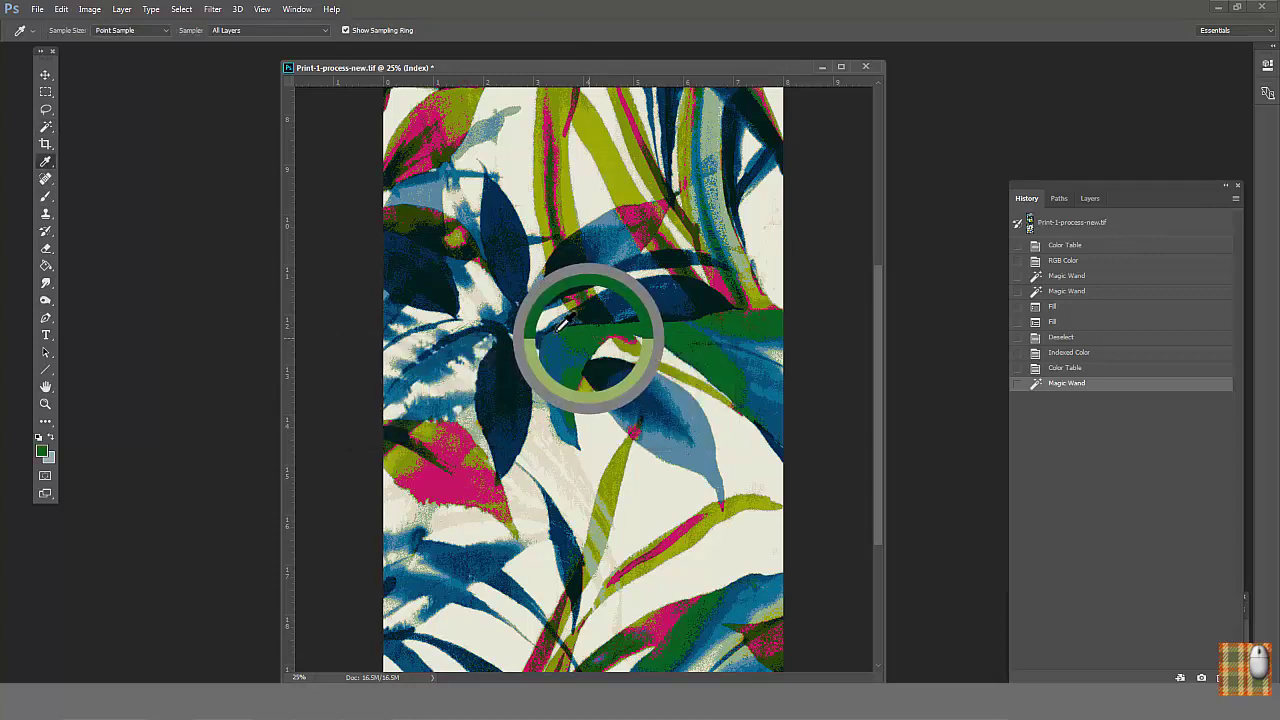
key("b")
left_click(56, 29)
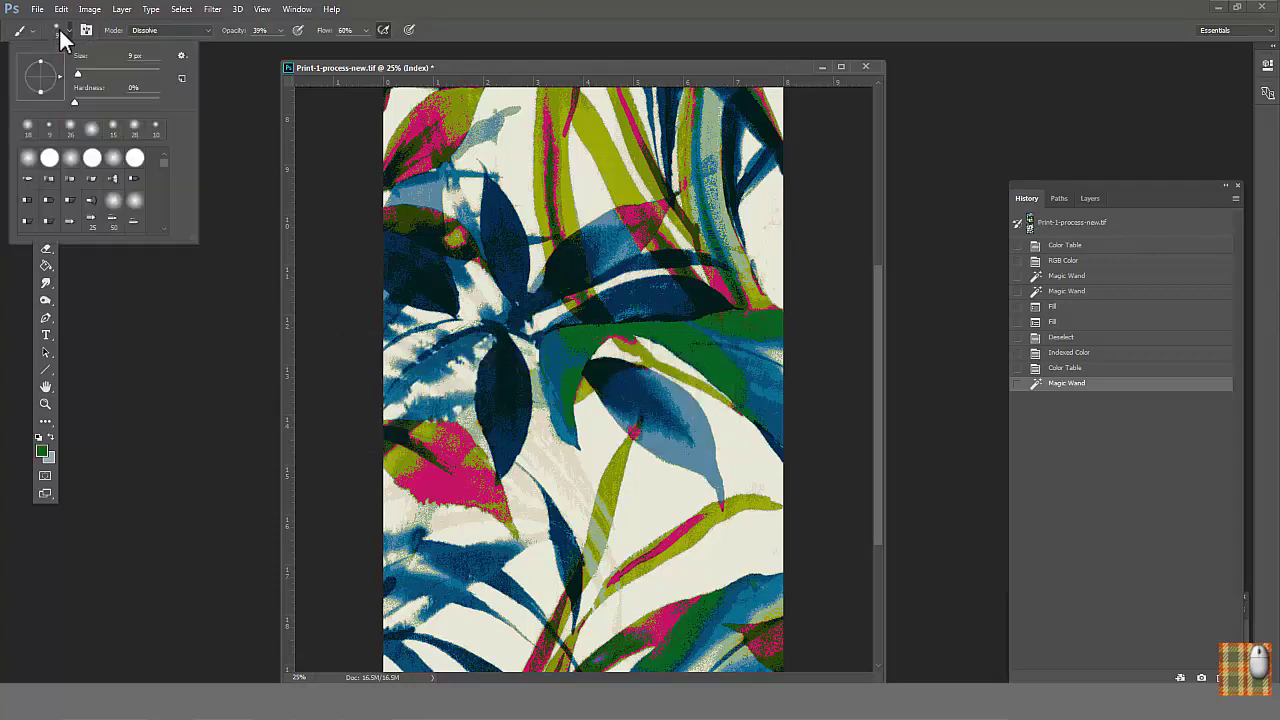
left_click(115, 160)
left_click_drag(77, 71, 119, 73)
key("Return")
left_click(242, 31)
type("1")
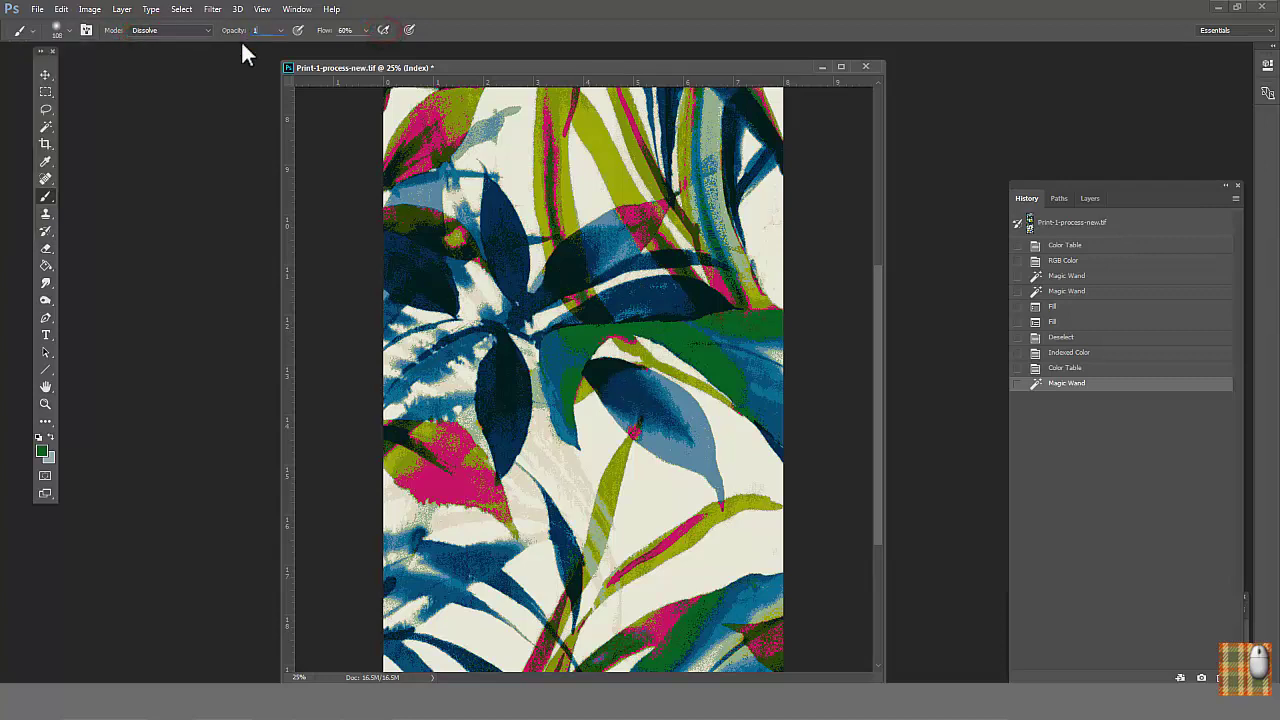
type("00")
left_click(383, 30)
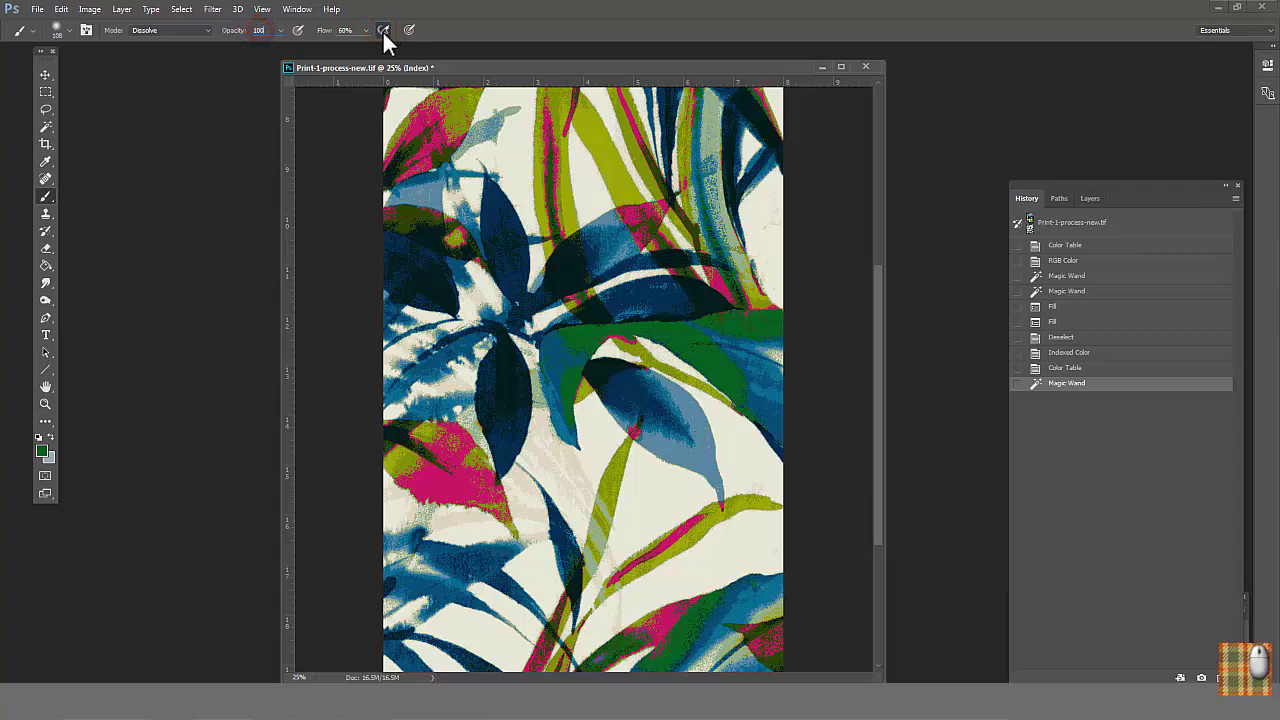
Brush the dark green over the pink stripe of the tall stem in the middle of the print.
left_click(556, 155)
left_click(554, 190)
left_click(552, 210)
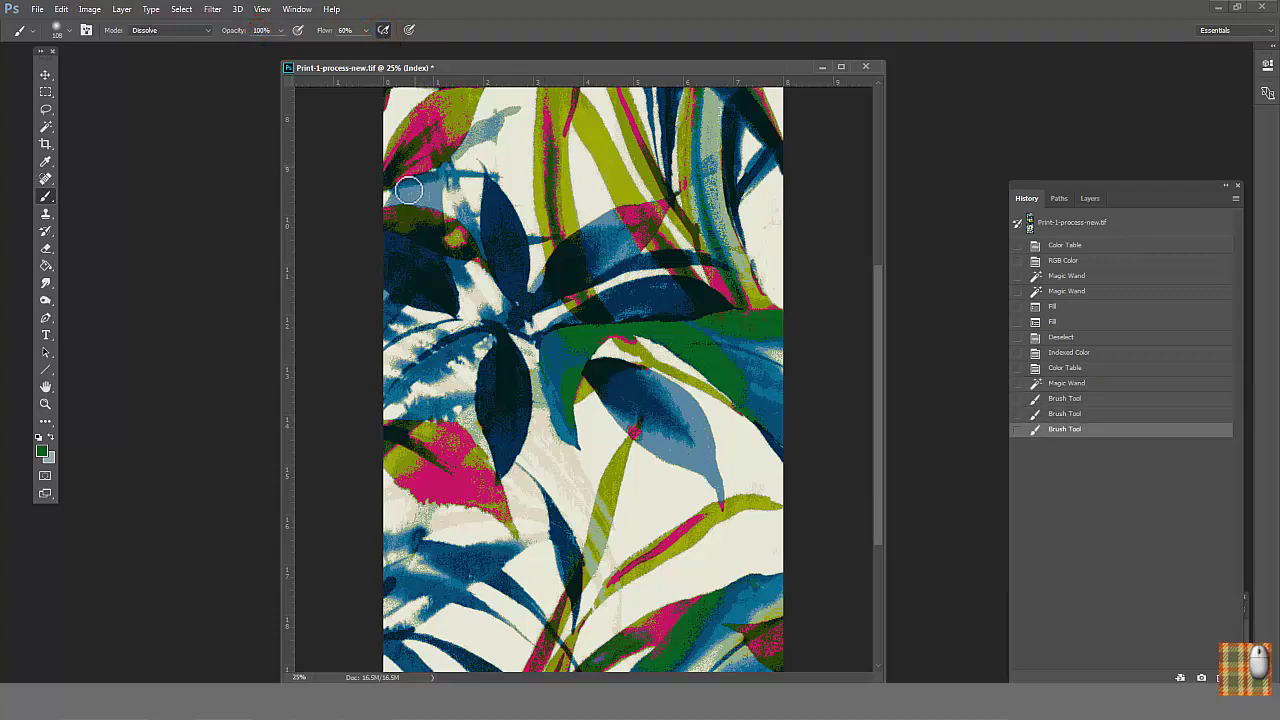
Dither the dark green over the pink areas of the leaf at the print's lower left edge.
left_click(440, 455)
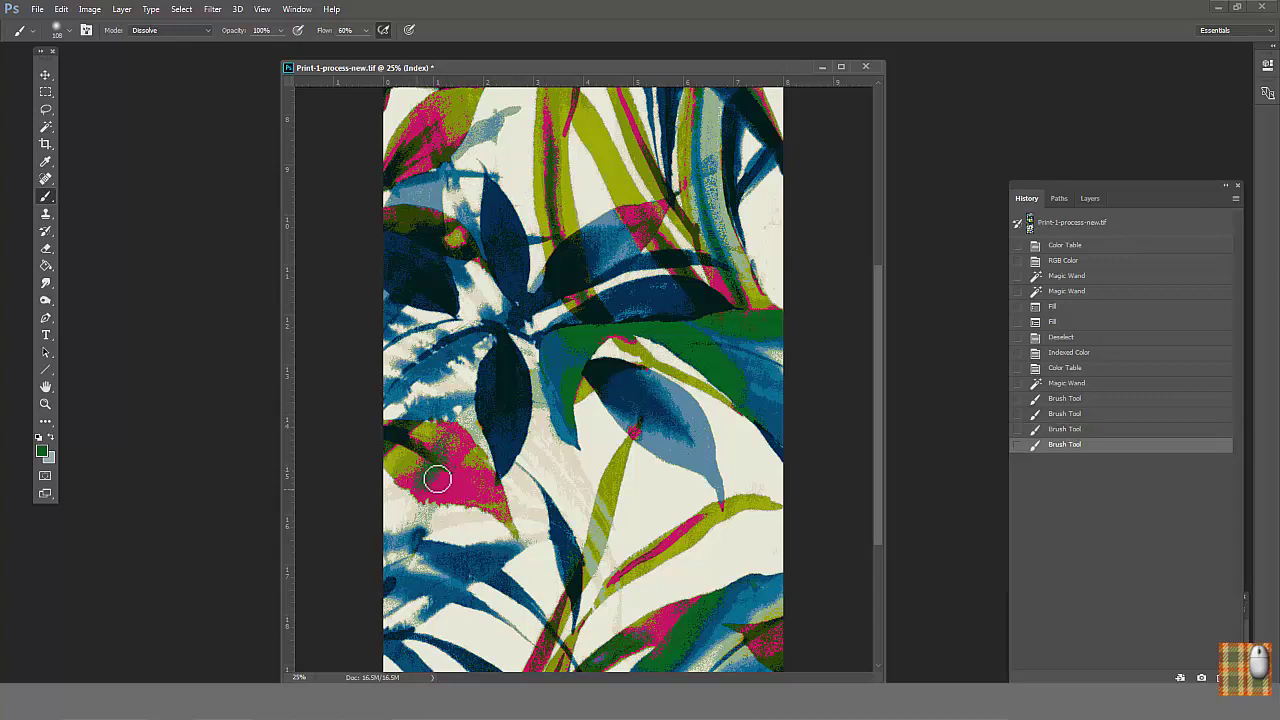
left_click(440, 472)
left_click(441, 440)
left_click(447, 455)
left_click(456, 476)
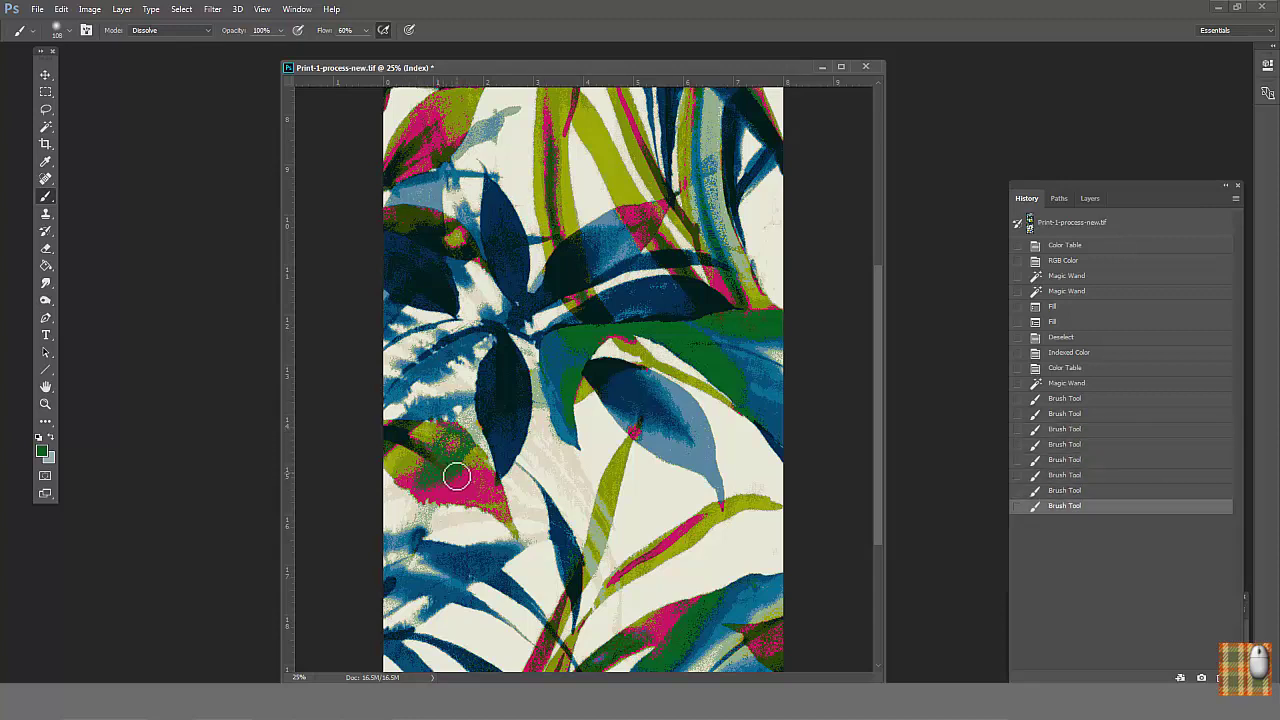
left_click(443, 488)
left_click(440, 490)
left_click(470, 495)
left_click(397, 487)
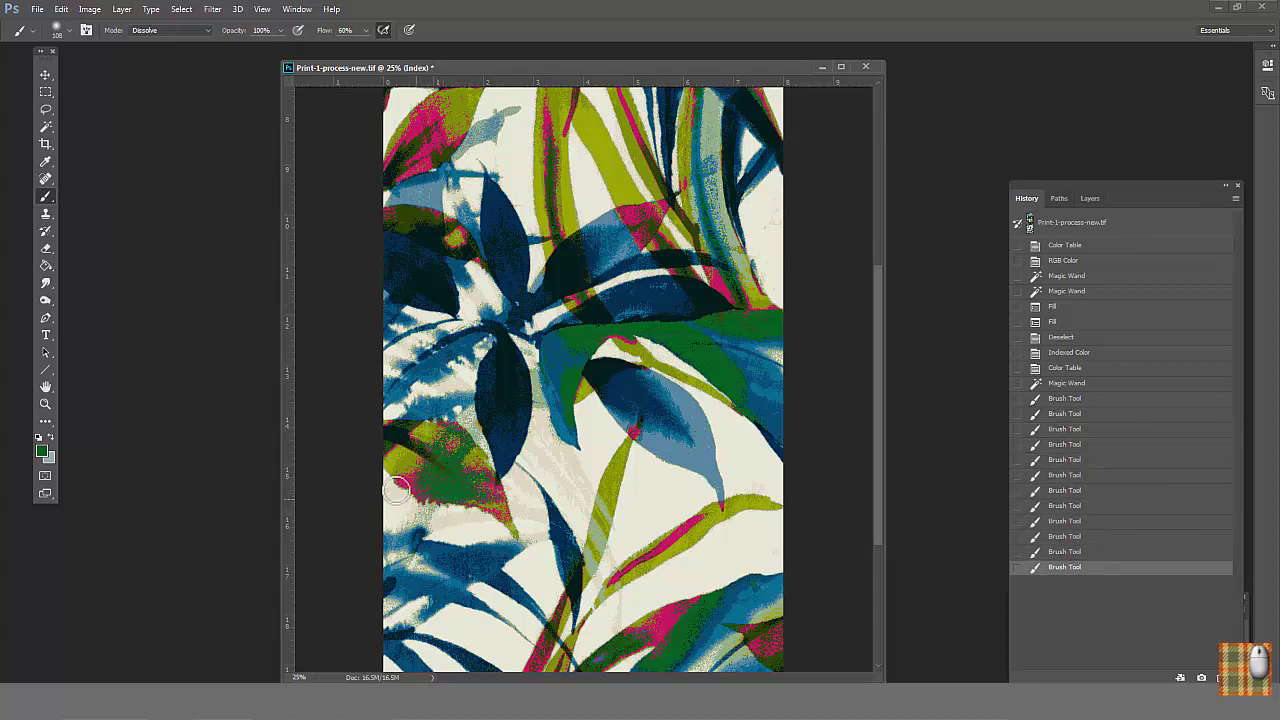
left_click(410, 488)
left_click(464, 488)
left_click(480, 488)
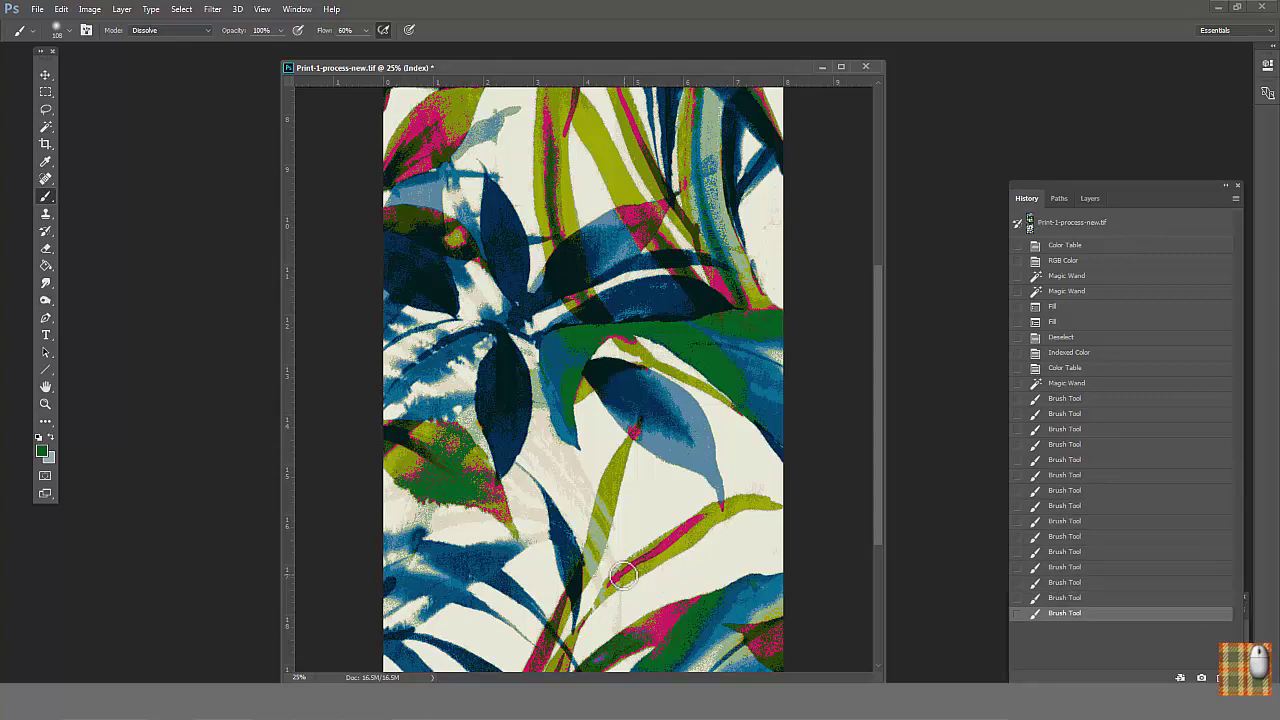
Brush the dark green over the pink streak of the narrow diagonal leaf in the lower part of the print.
left_click(688, 526)
left_click(688, 528)
left_click(672, 540)
left_click(654, 554)
left_click(654, 554)
Brush the dark green over the pink edges of the thin stems near the upper middle of the print.
left_click_drag(879, 320, 879, 246)
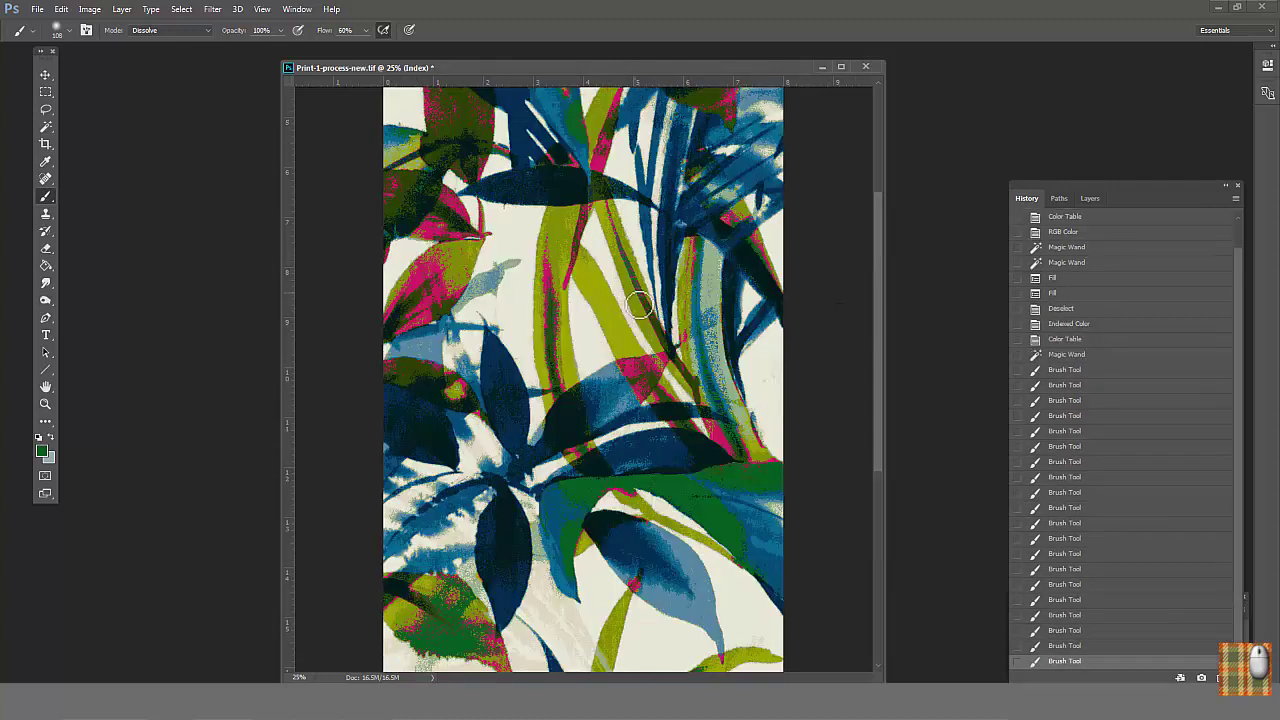
left_click_drag(612, 221, 620, 240)
left_click(613, 238)
left_click(575, 244)
left_click(607, 163)
left_click(593, 158)
left_click(612, 120)
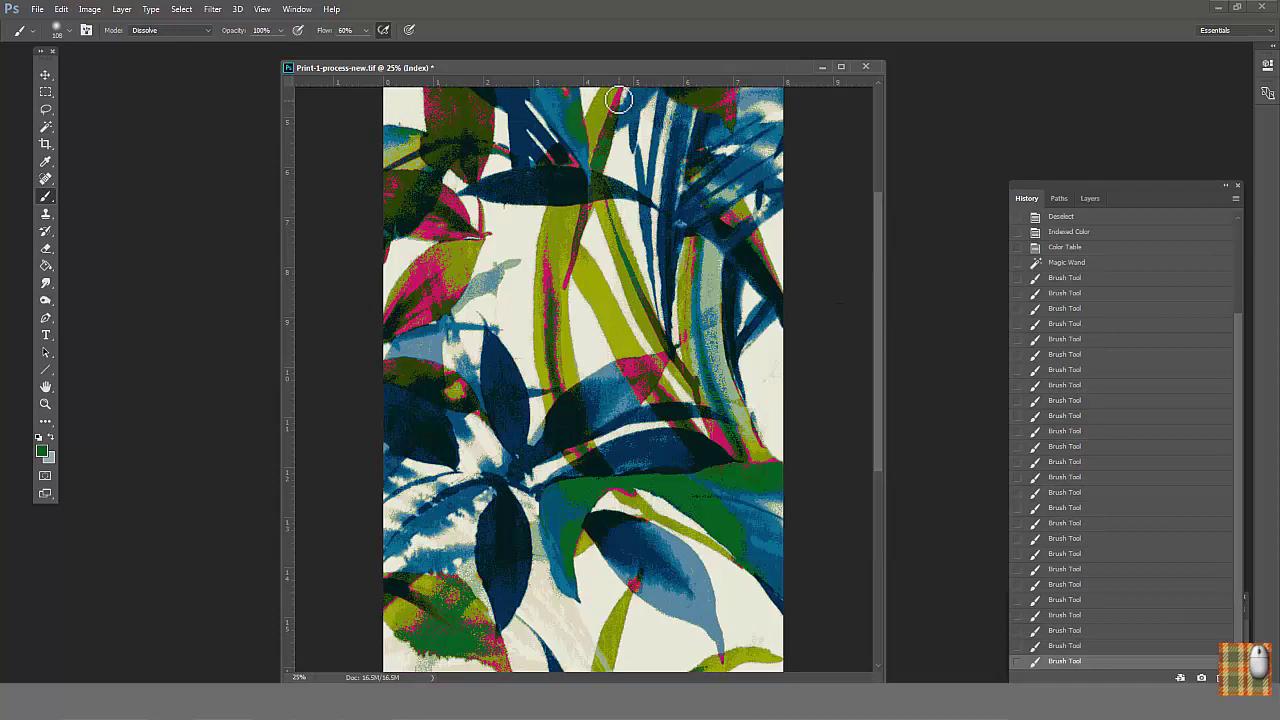
left_click(619, 100)
Brush the dark green over the pink around the left leaf's tip and the thin pointed leaf crossing the tall stem.
left_click_drag(879, 222, 921, 101)
left_click(492, 440)
left_click(488, 425)
left_click(483, 432)
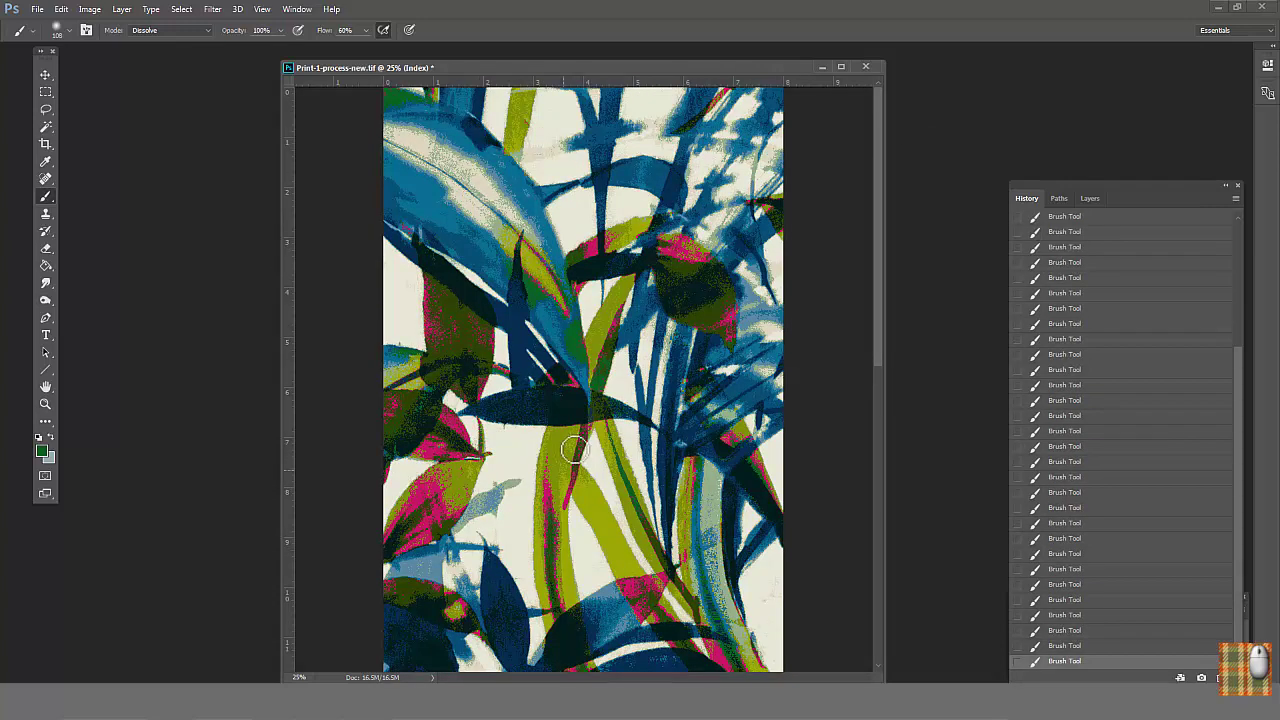
left_click(575, 452)
left_click(571, 478)
left_click(564, 503)
Dither the teal blue over the pink areas of the left-edge leaf in the middle of the print.
left_click_drag(879, 280, 879, 560)
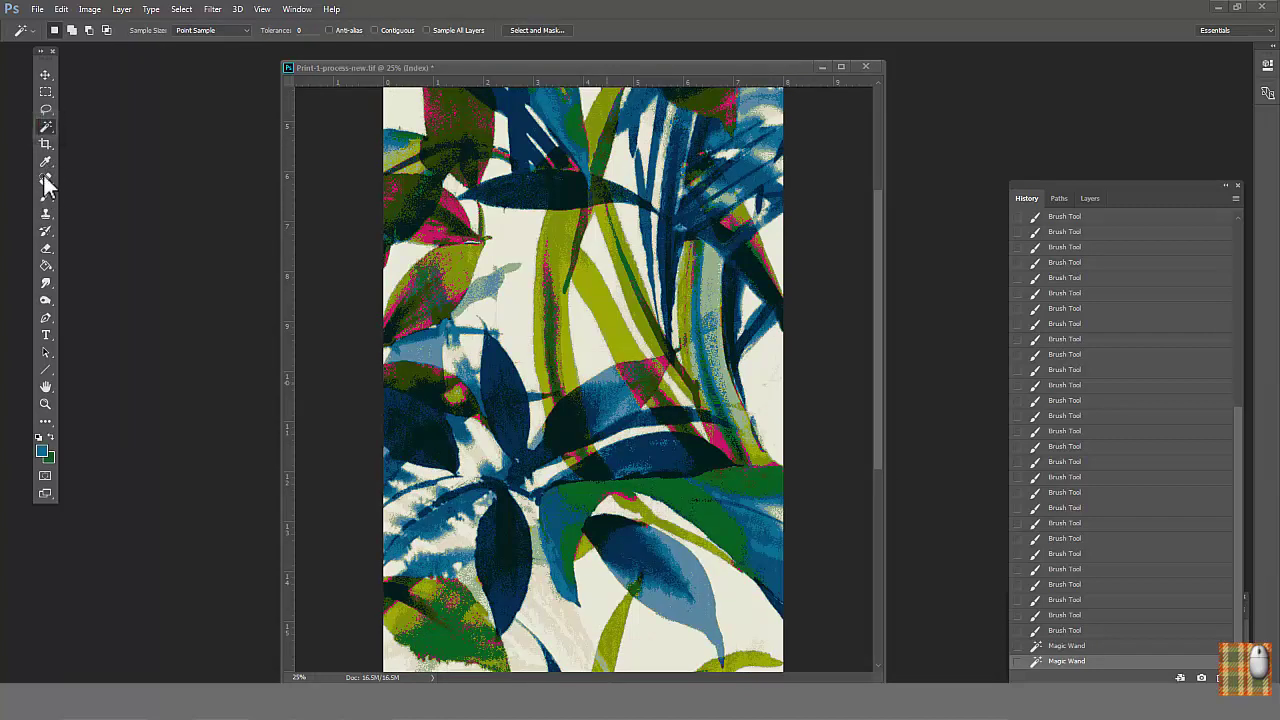
key("alt")
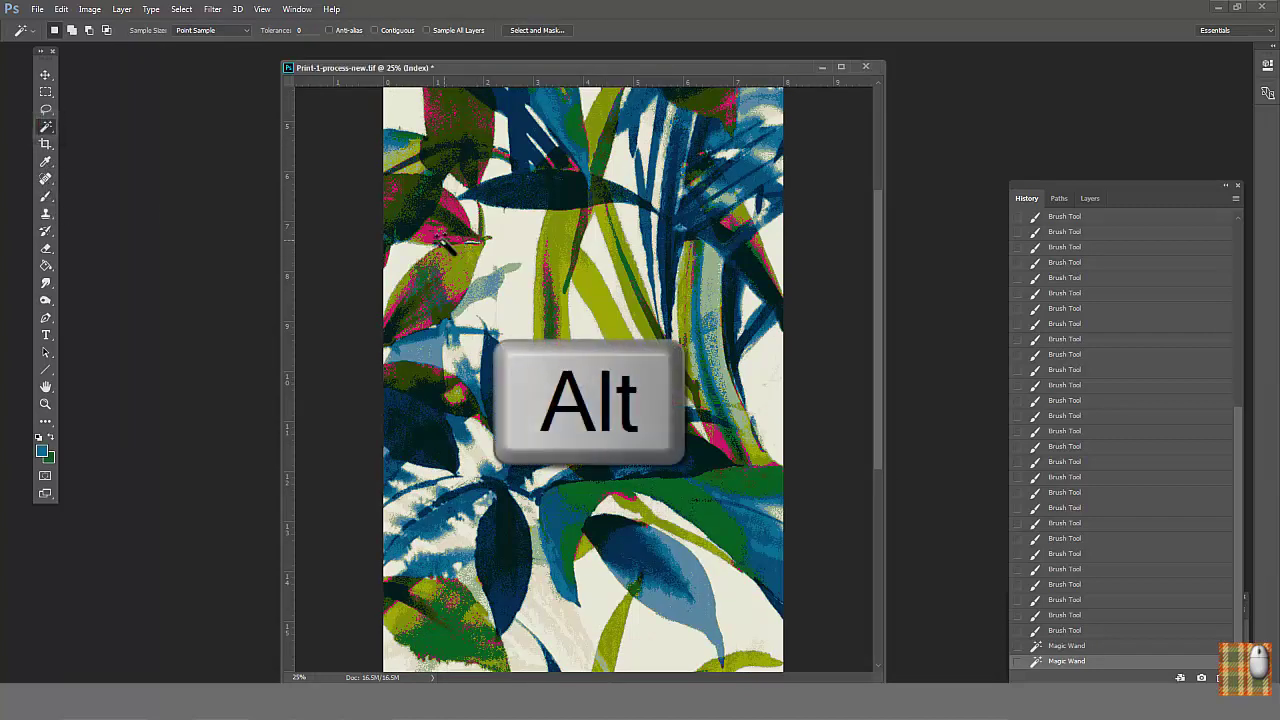
left_click(46, 198)
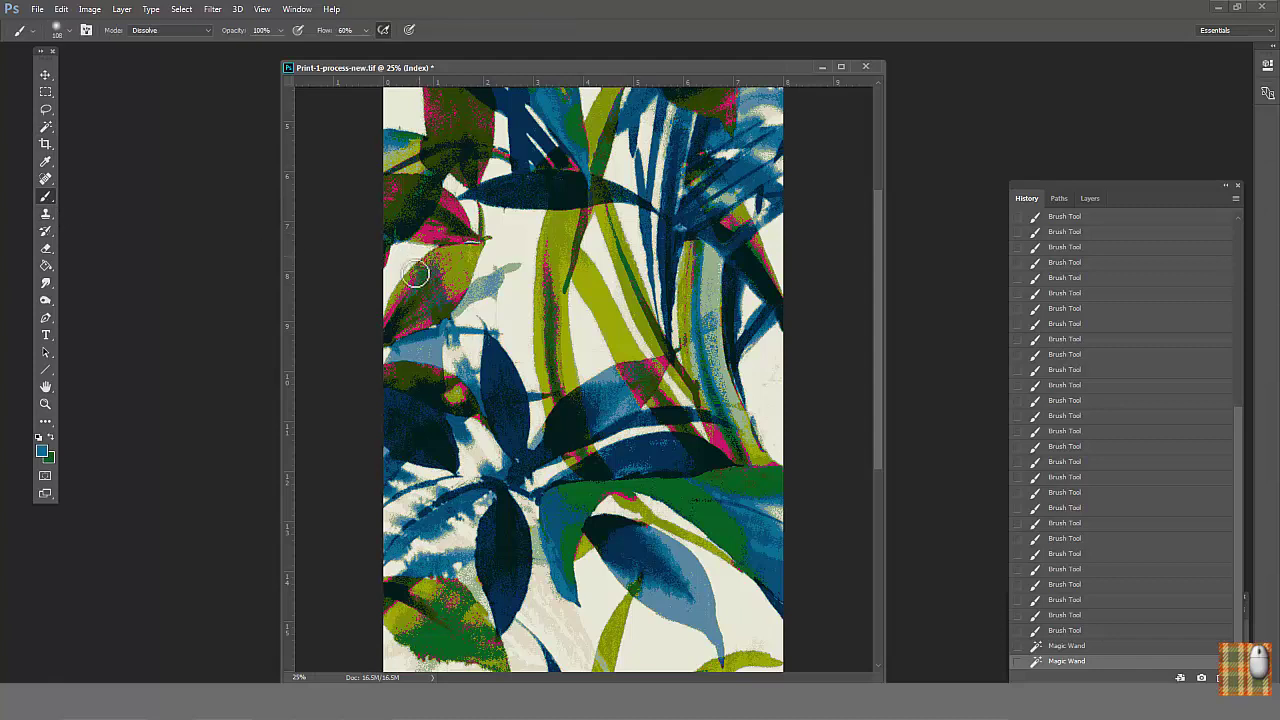
mouse_move(414, 284)
left_mouse_down()
mouse_move(432, 318)
mouse_move(416, 329)
mouse_move(457, 292)
mouse_move(444, 304)
mouse_move(424, 272)
left_mouse_up()
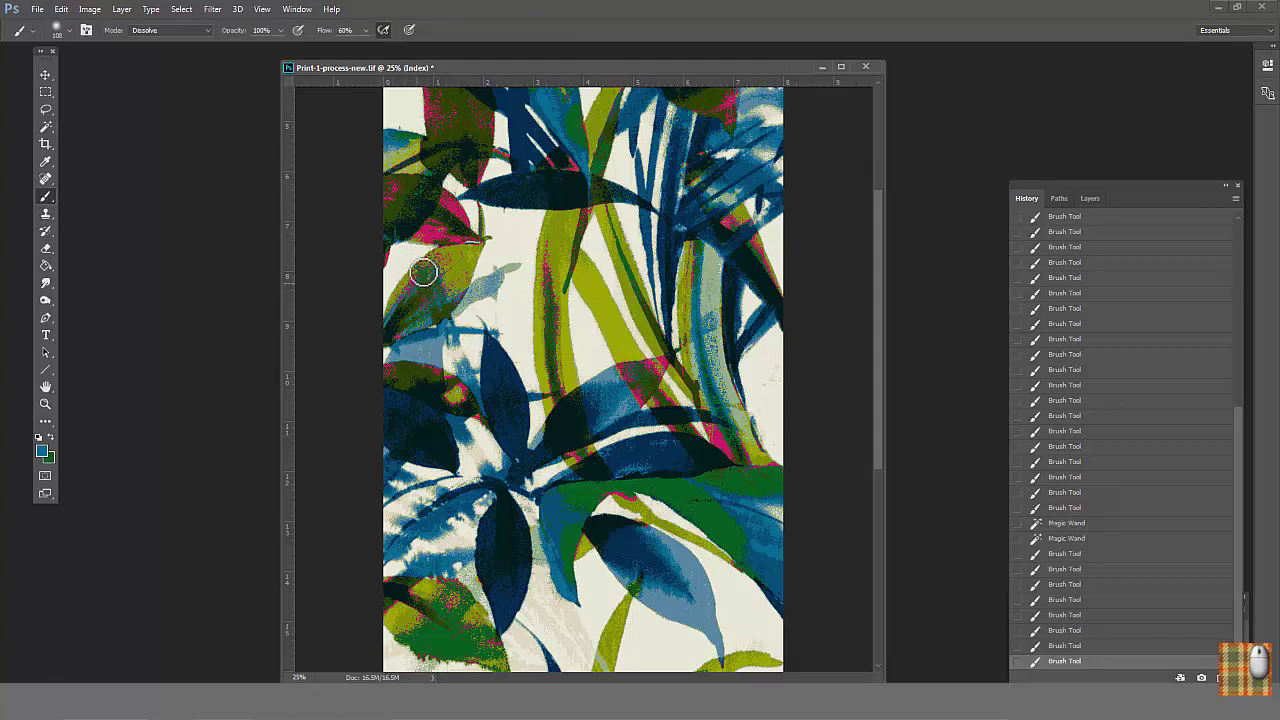
key("ctrl+h")
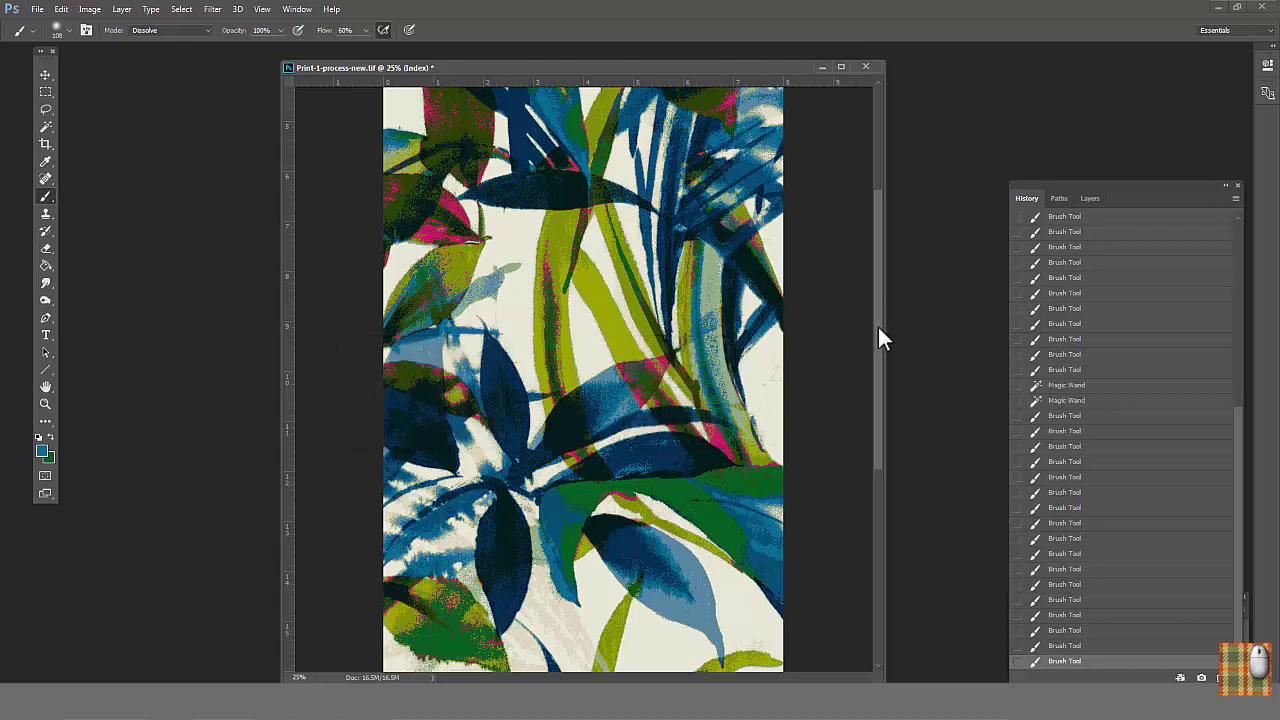
Brush the teal blue over the pink band of the diagonal leaf in the lower right part of the print.
left_click_drag(878, 327, 863, 517)
left_click(636, 415)
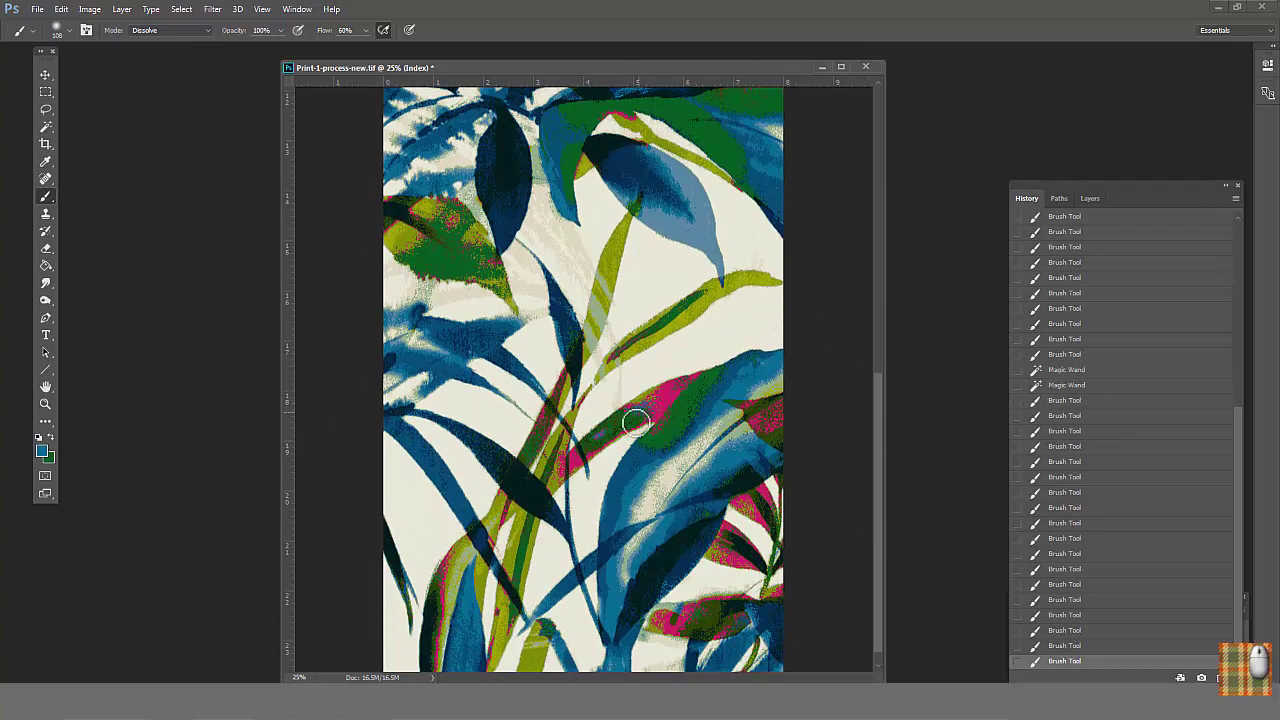
left_click(637, 424)
left_click(649, 432)
left_click(656, 432)
Brush the teal blue over the pink spots of the green leaf at the lower left edge and undo the last two strokes.
left_click(499, 264)
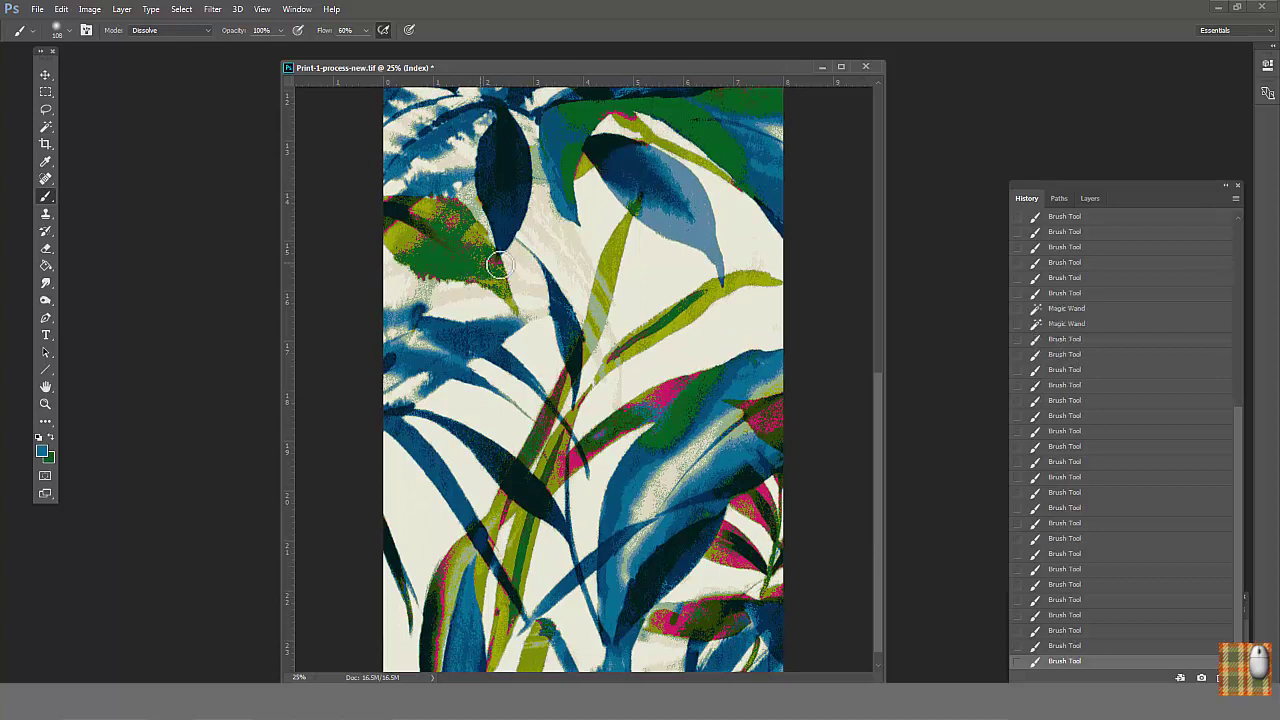
left_click(463, 223)
left_click(457, 219)
left_click(418, 231)
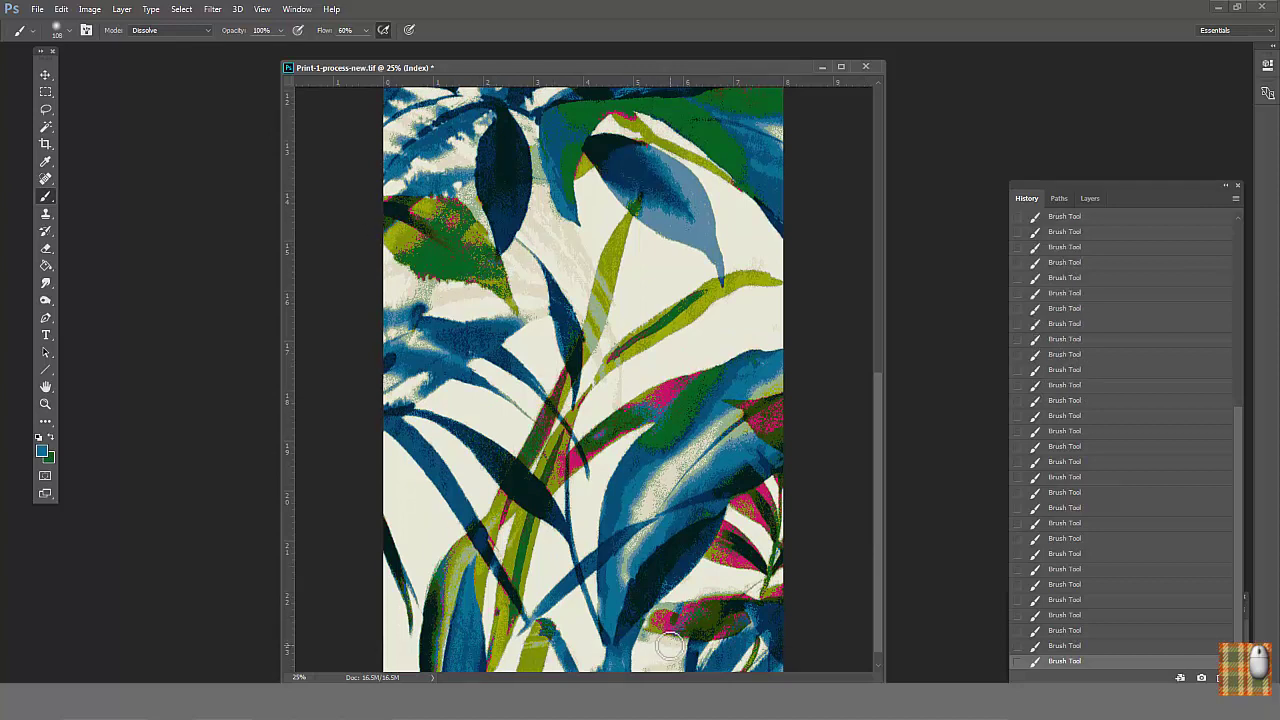
key("ctrl+alt+z")
key("ctrl+alt+z")
Dither the teal blue into the pink areas of the small leaves near the print's lower right edge.
left_click(676, 620)
left_click(668, 625)
scroll(878, 583, "down", 1)
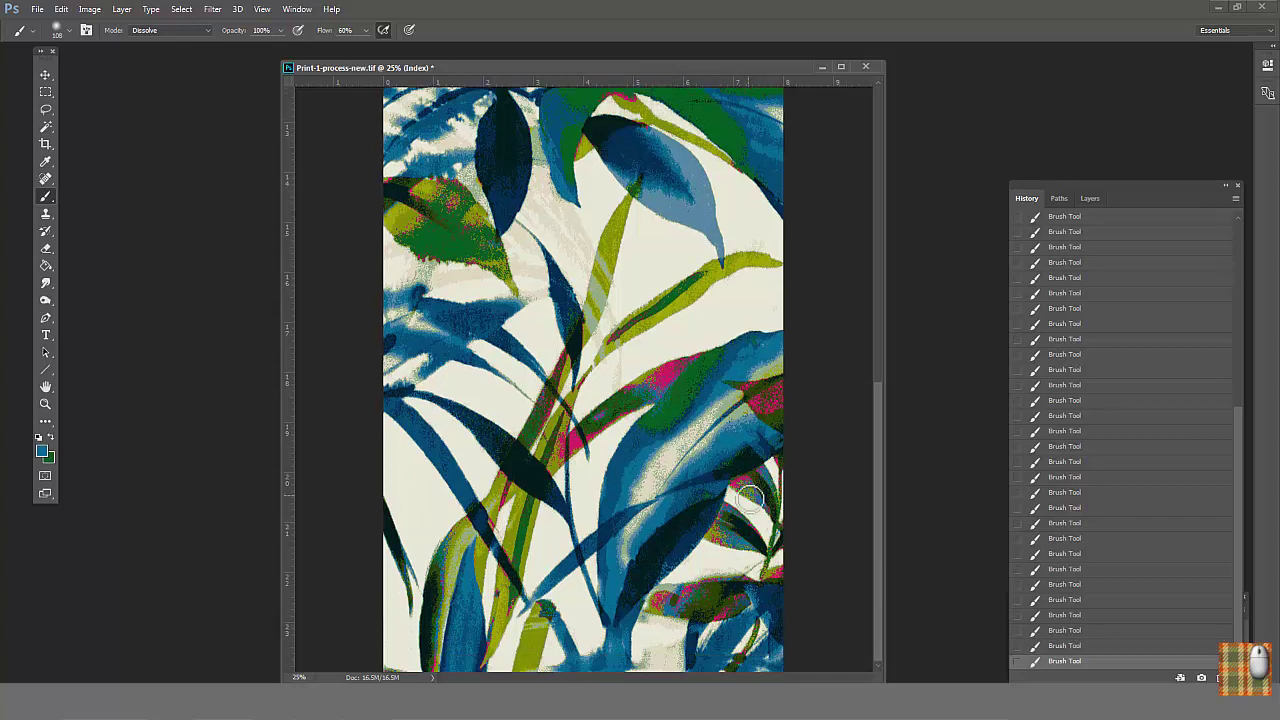
Subtract the brushed-on blue from the pink selection with the Magic Wand and sample the yellow-green as the foreground color.
left_click_drag(880, 491, 895, 316)
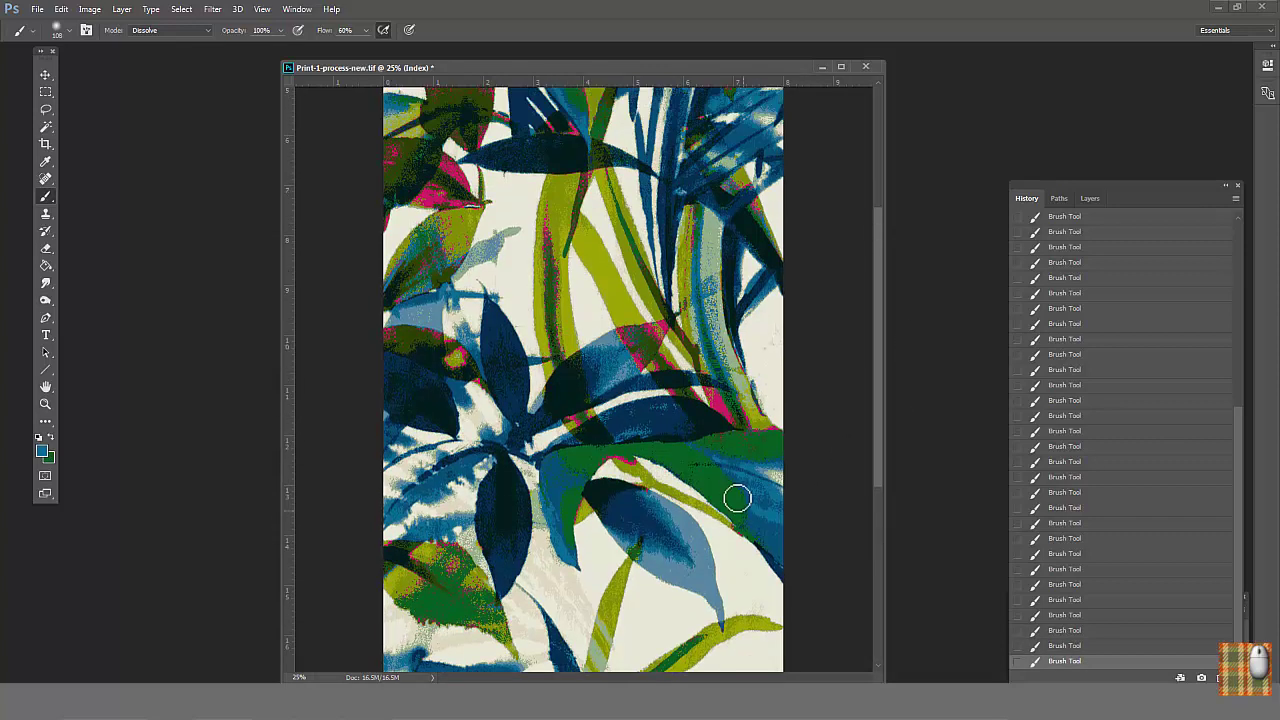
scroll(603, 233, "up", 5)
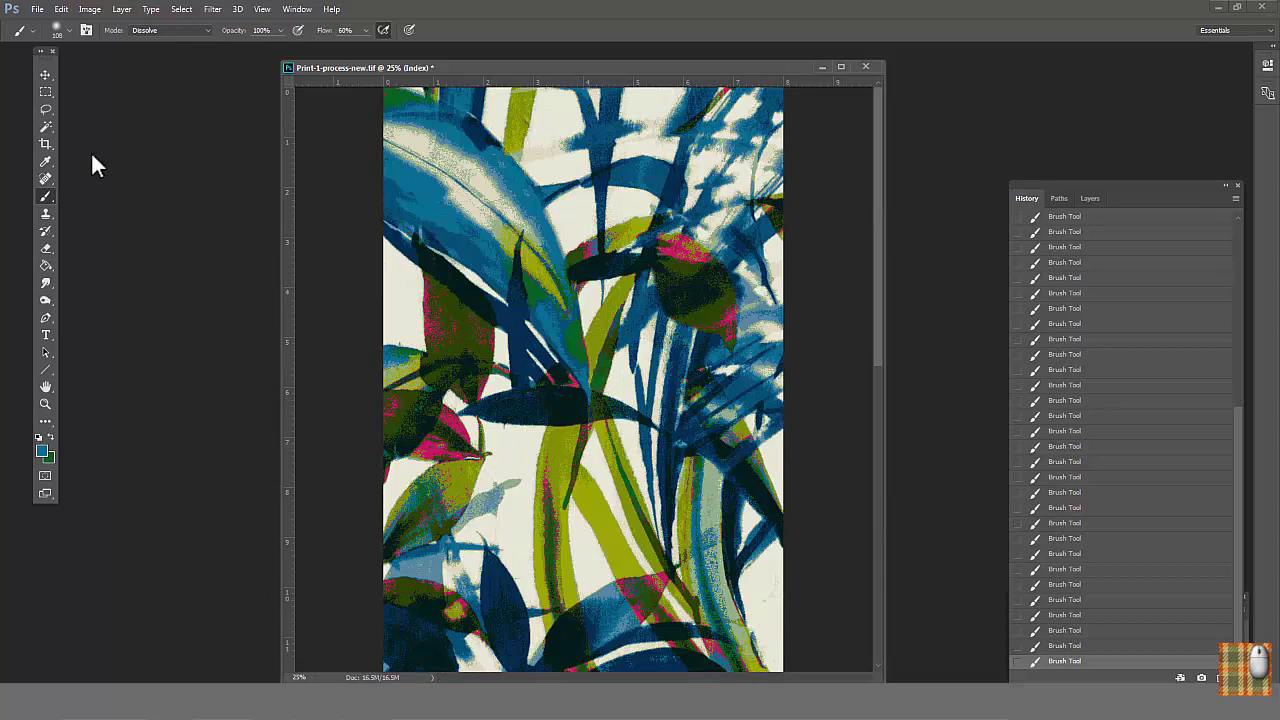
left_click(47, 127)
left_click(757, 476, "alt")
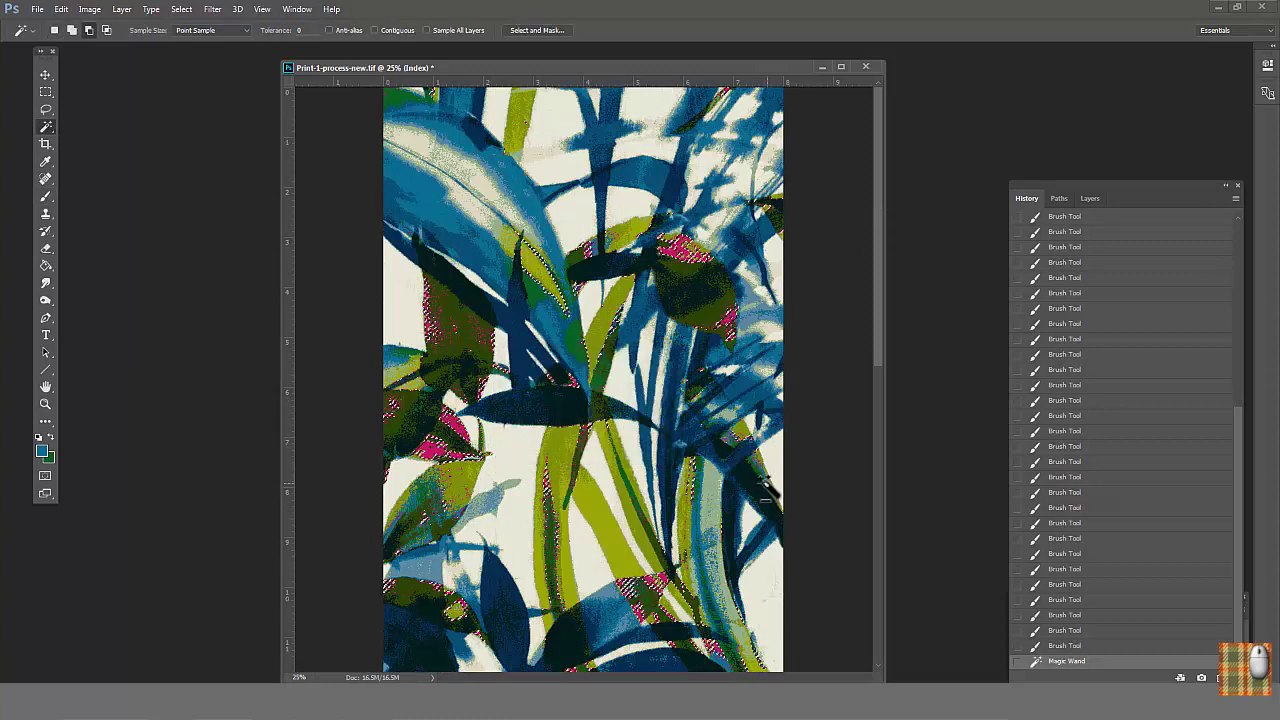
left_click(44, 161)
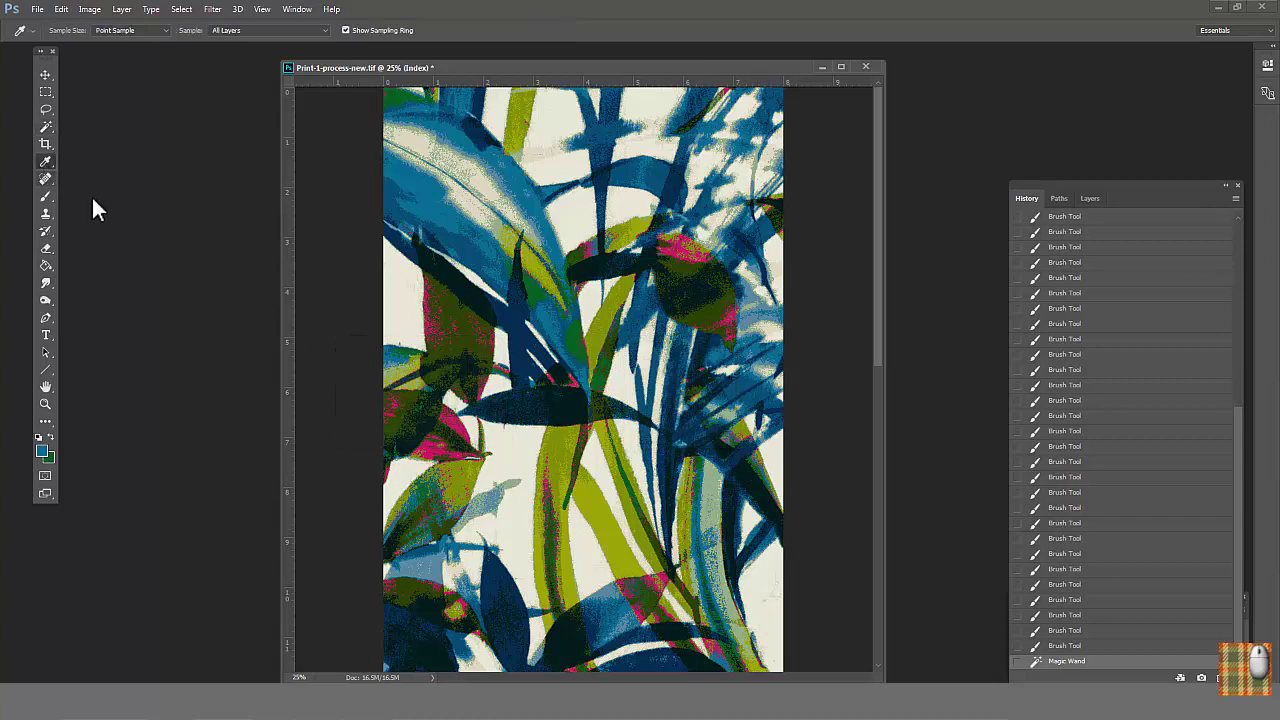
left_click(470, 469)
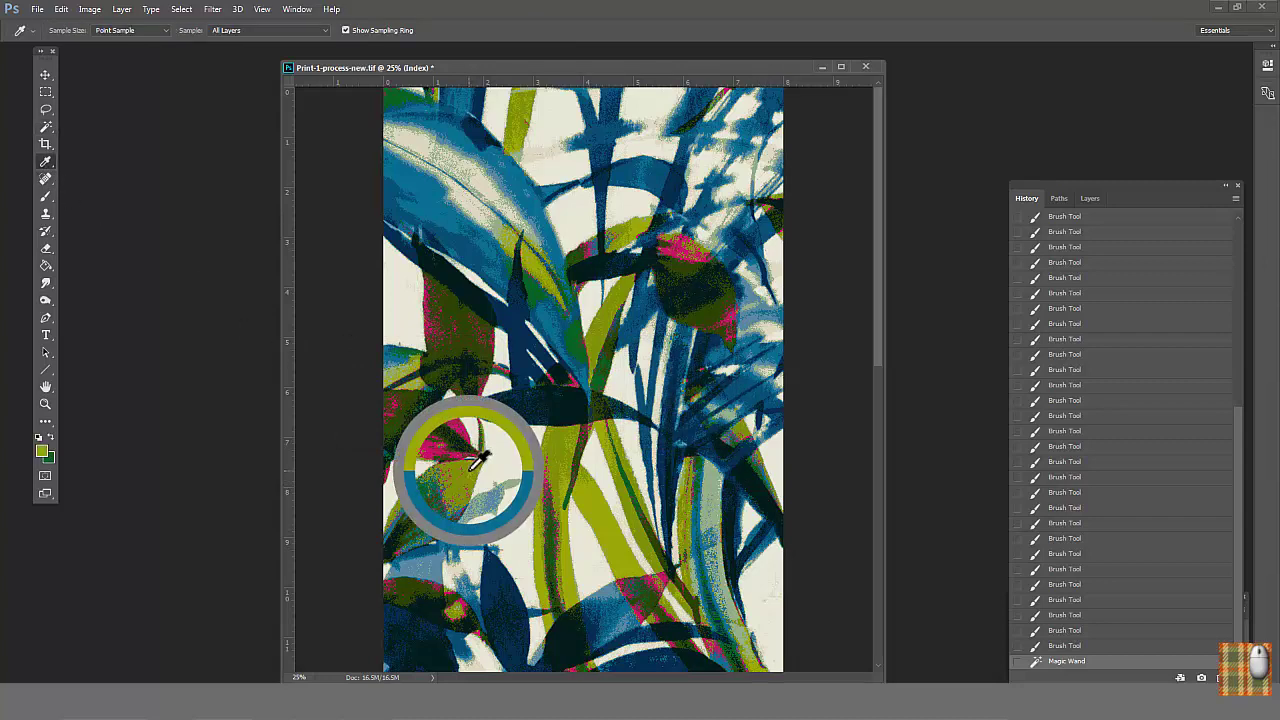
Dither the yellow-green over the pink areas of the leaves at the left and the leaf at the upper right.
left_click(45, 196)
left_click(443, 348)
left_click(687, 240)
left_click(437, 456)
left_click(437, 456)
left_click(424, 456)
left_click(426, 454)
left_click(440, 348)
left_click(440, 347)
left_click(438, 330)
left_click(436, 338)
left_click(436, 338)
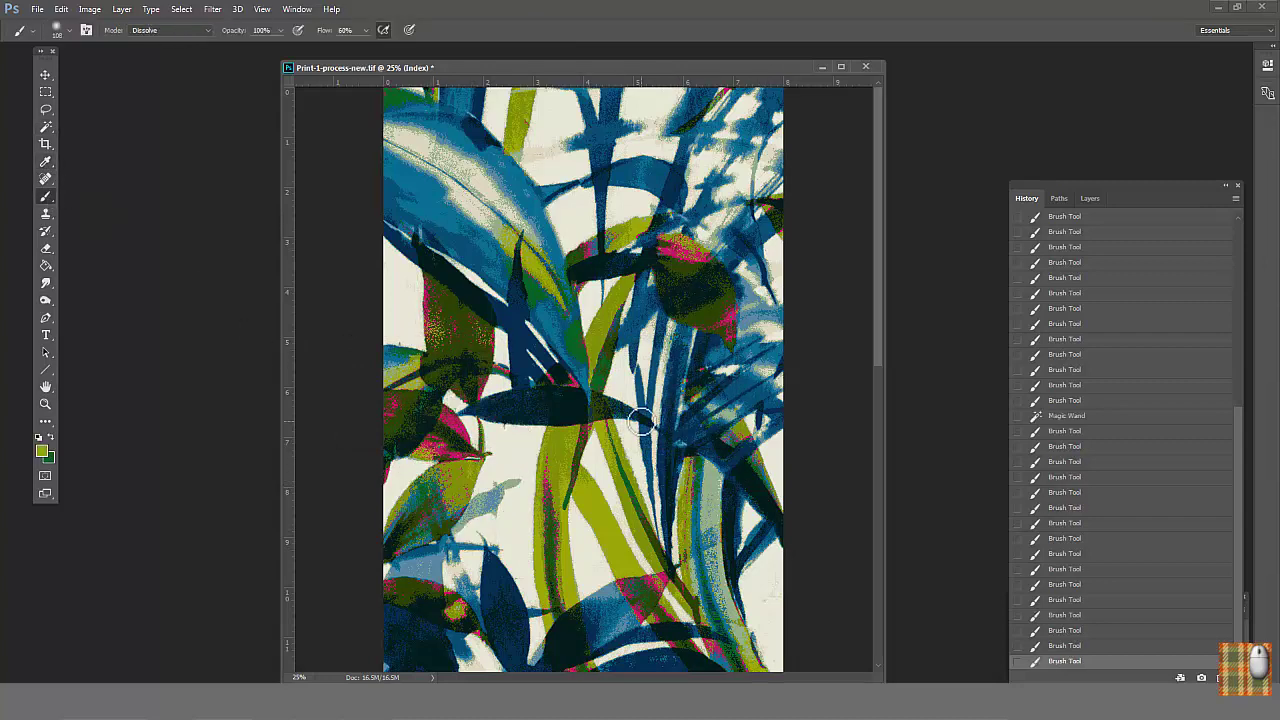
Sample the olive green of the tall stem and fill all the remaining pink with it using the non-contiguous Paint Bucket.
key("i")
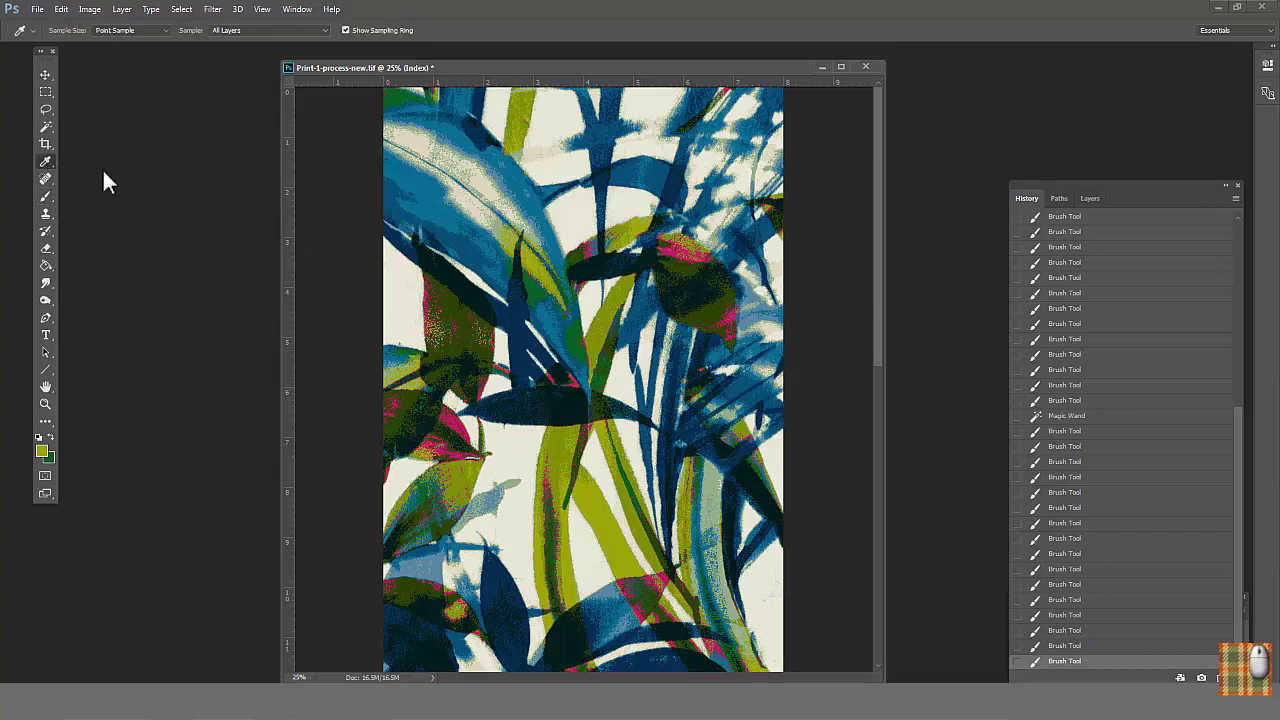
left_click(557, 470)
left_click(45, 262)
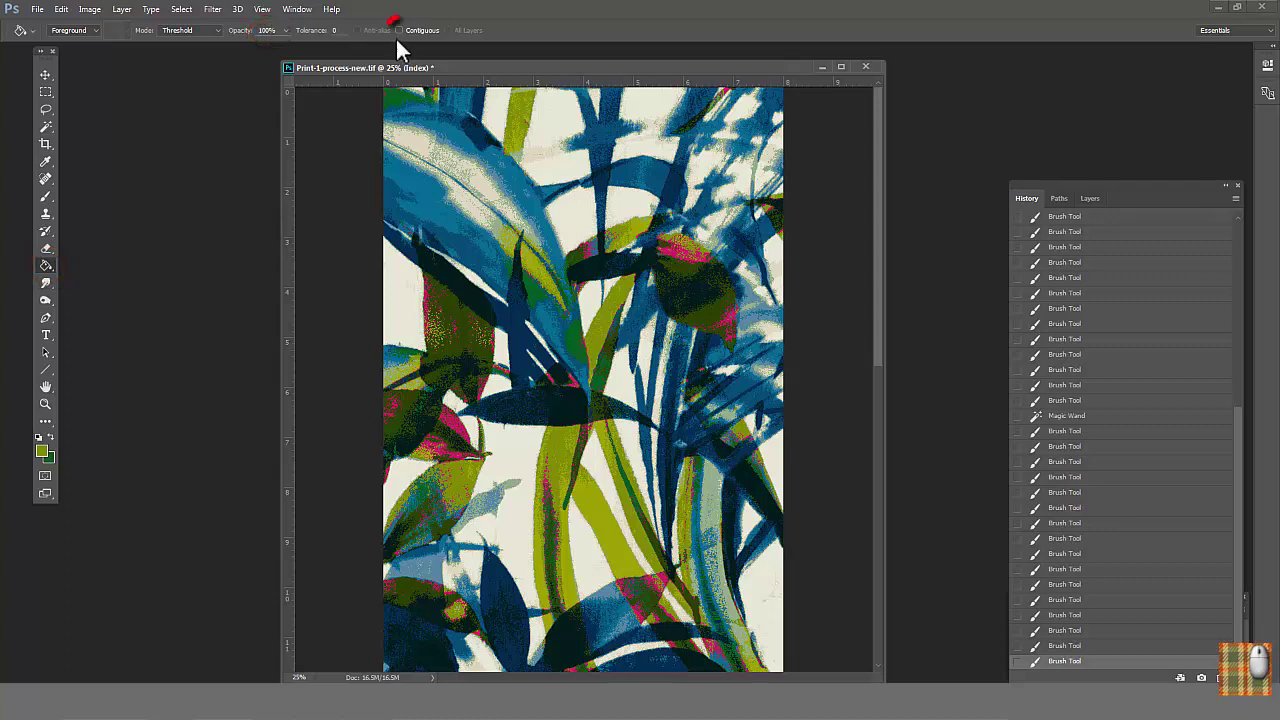
left_click(466, 432)
Convert the print to RGB Color and check the Exact palette's color count in the Indexed Color options without applying them.
left_click(90, 9)
mouse_move(96, 30)
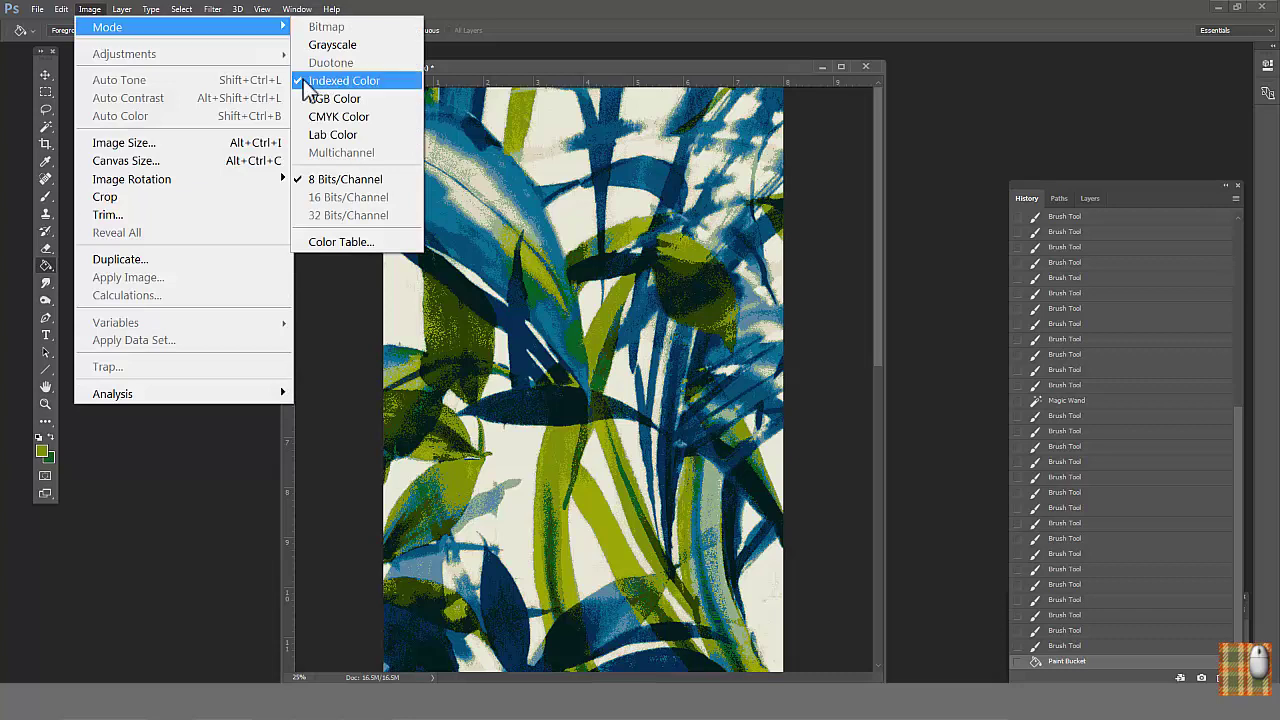
left_click(340, 97)
left_click(90, 9)
left_click(345, 80)
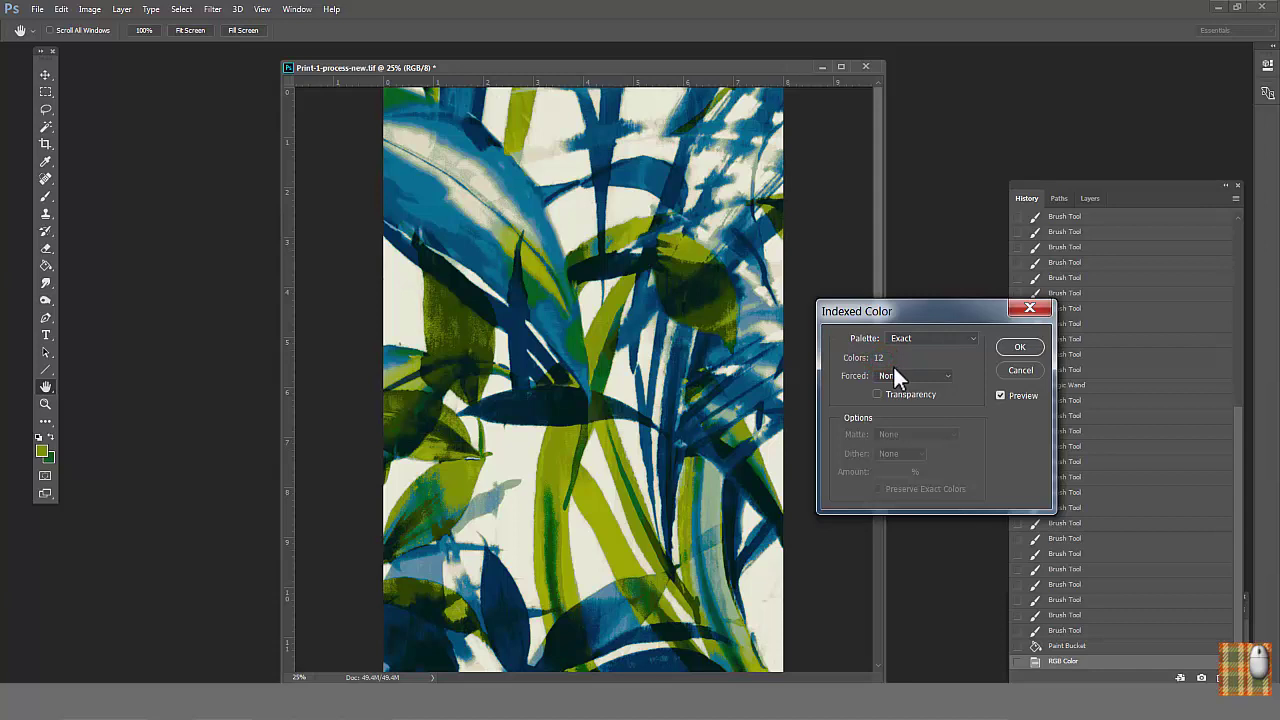
left_click(1019, 370)
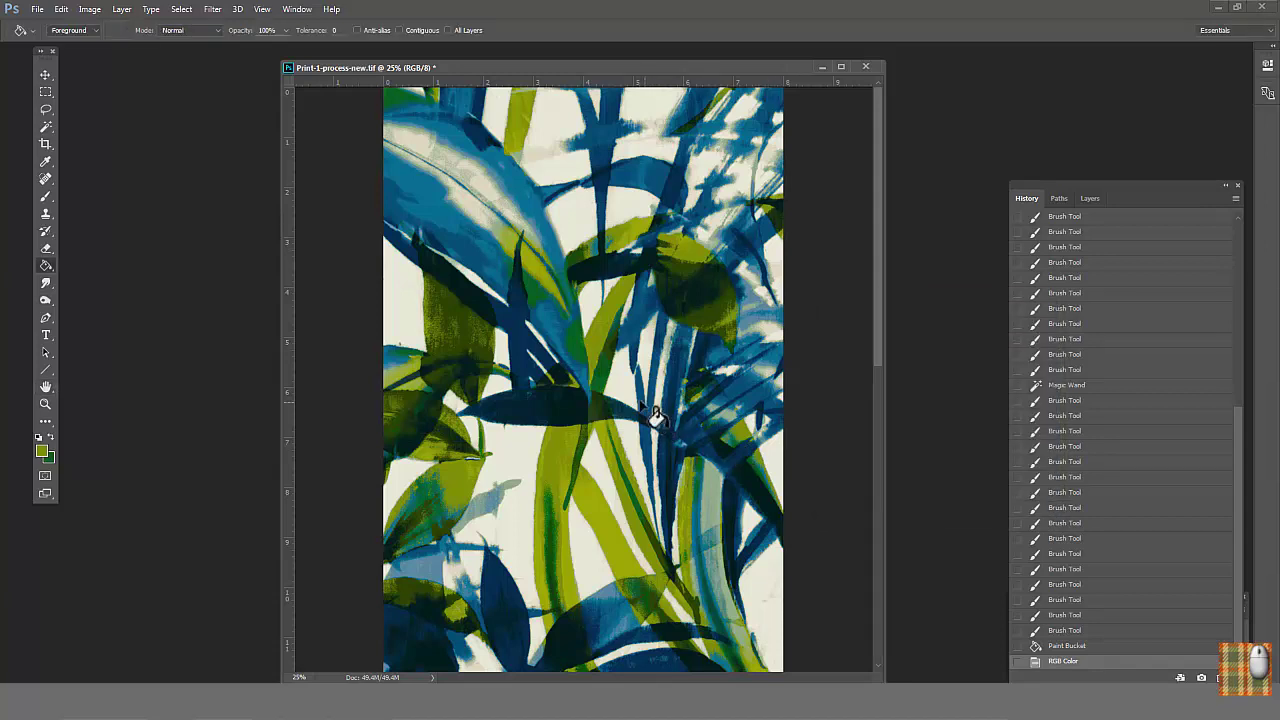
Convert the RGB print back to Indexed Color with the Exact palette.
key("ctrl+minus")
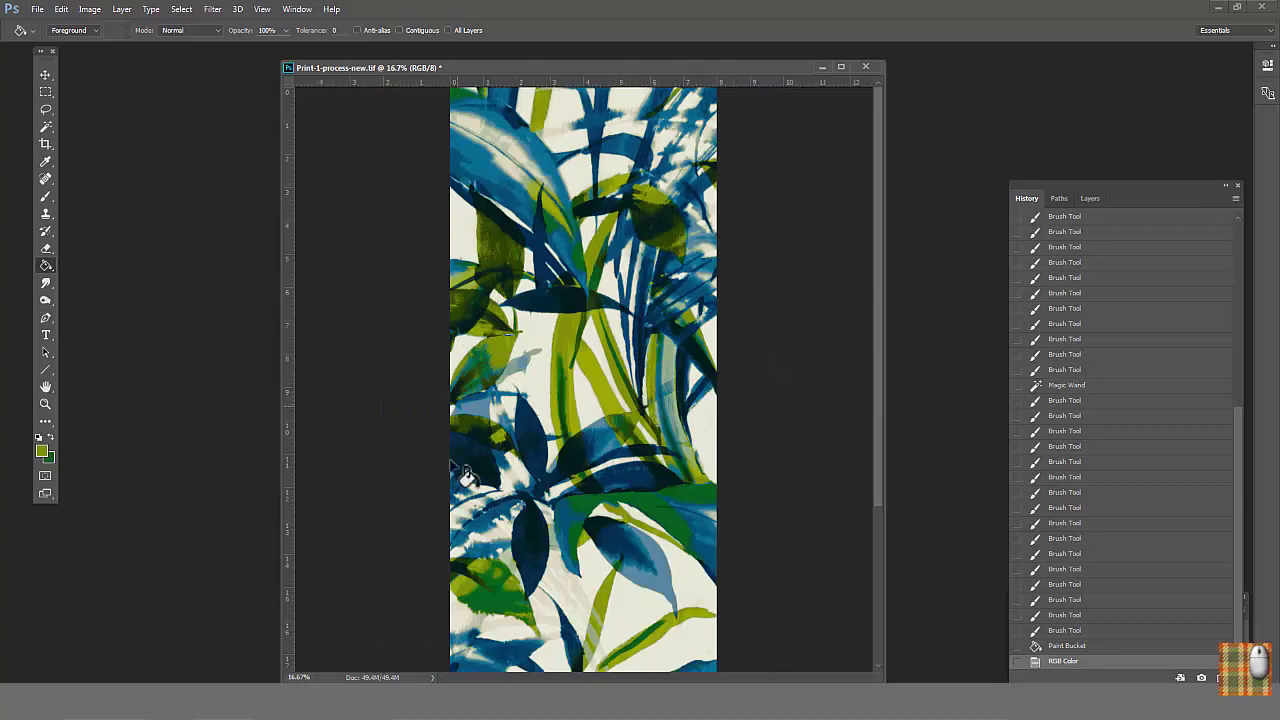
left_click(89, 9)
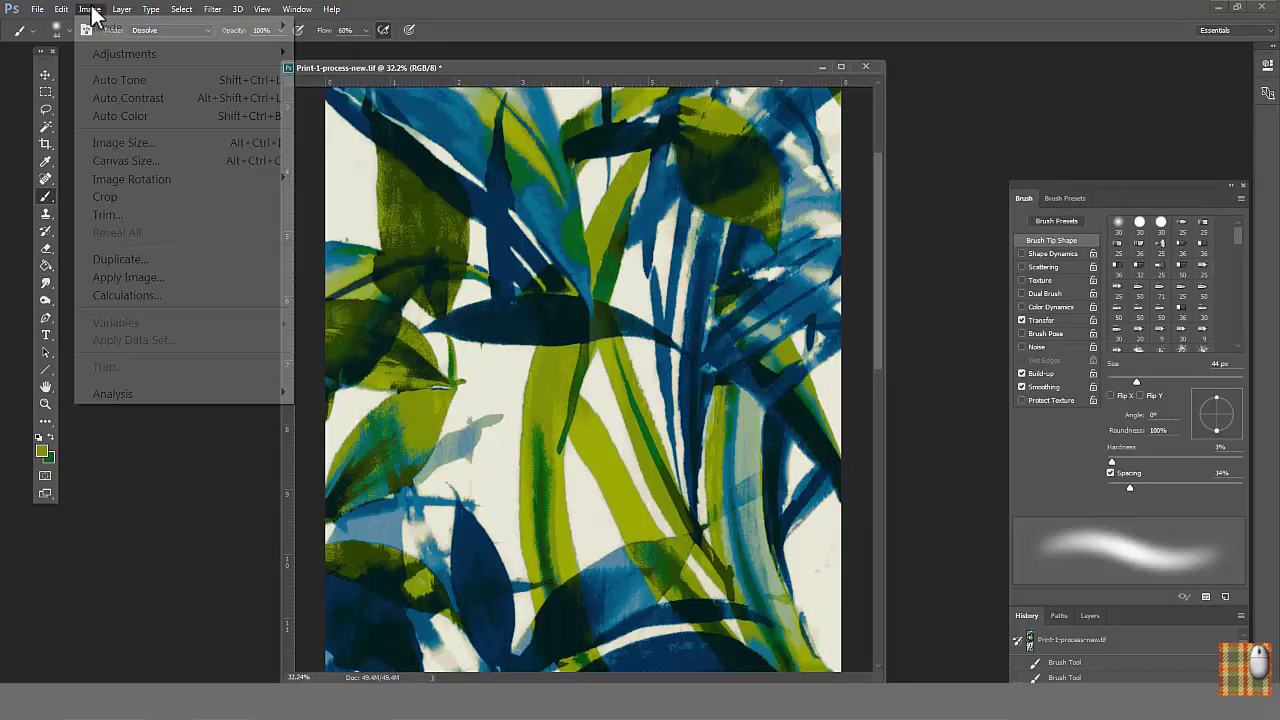
mouse_move(123, 26)
left_click(343, 79)
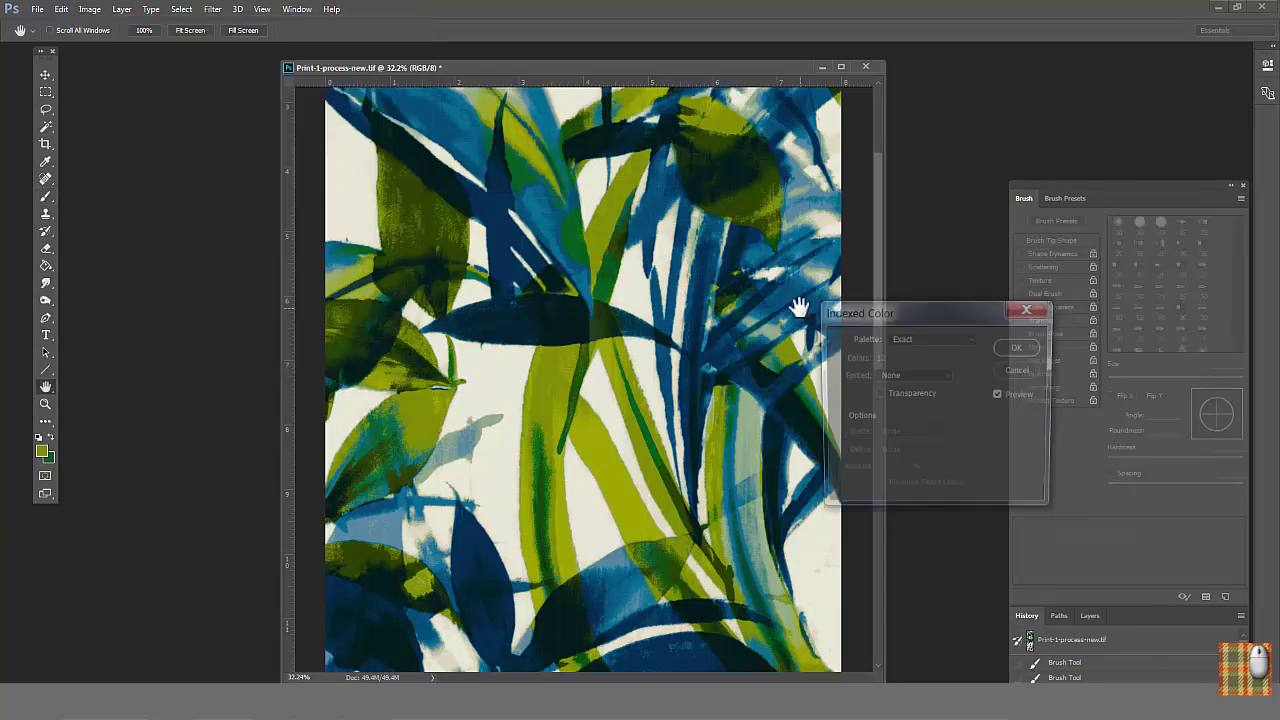
left_click(1016, 347)
Brush olive green into the wide yellow-green stem, using a 41 px brush with Shape Dynamics, Scattering, Build-up and 35% spacing.
key("b")
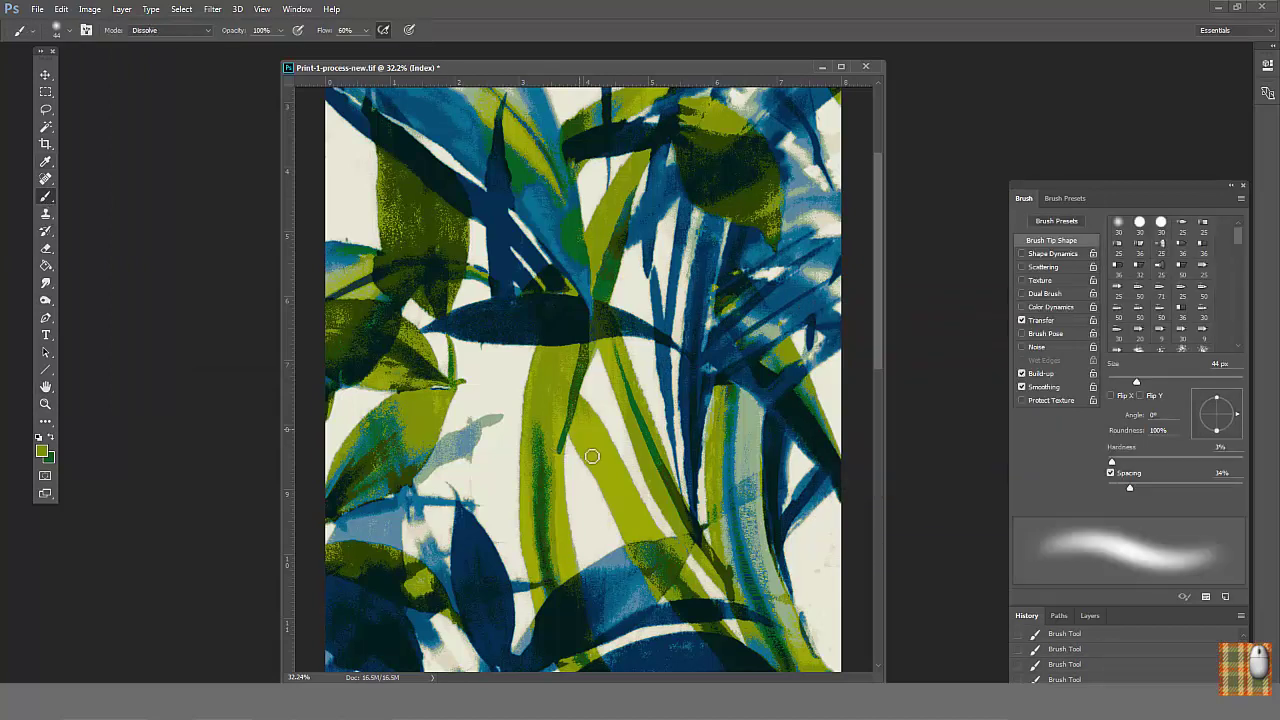
left_click(641, 419)
key("i")
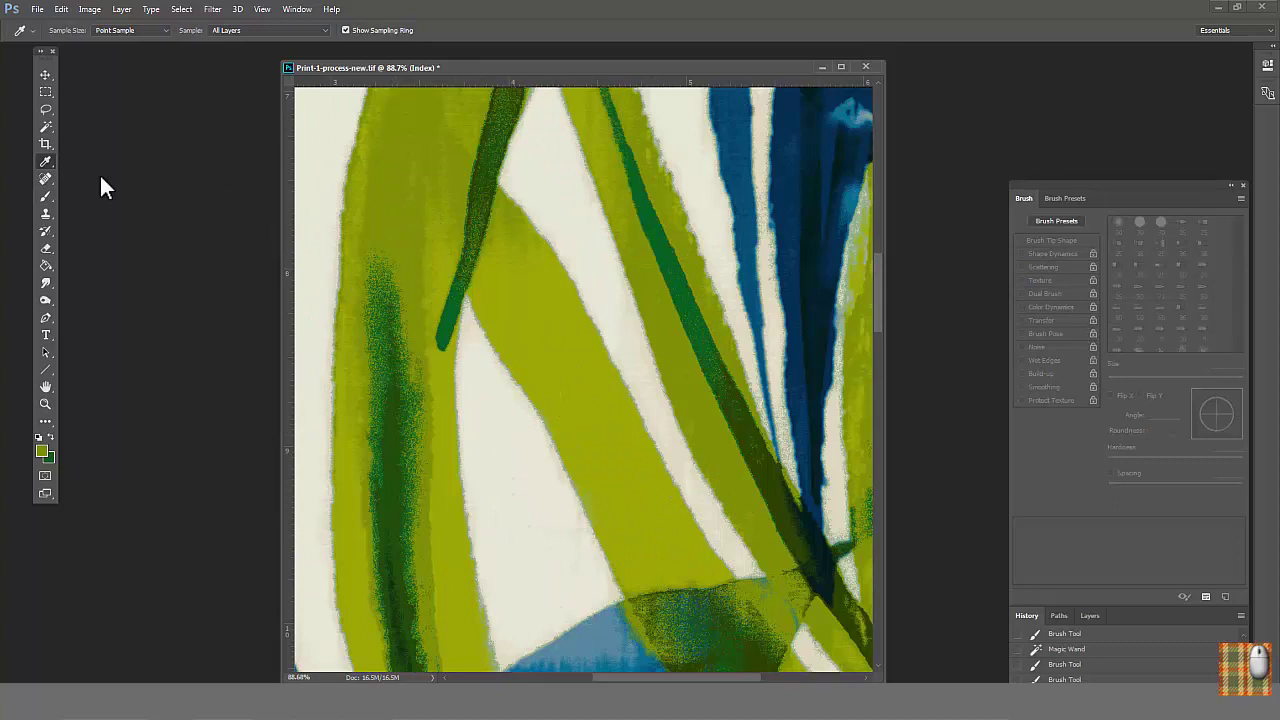
left_click(47, 198)
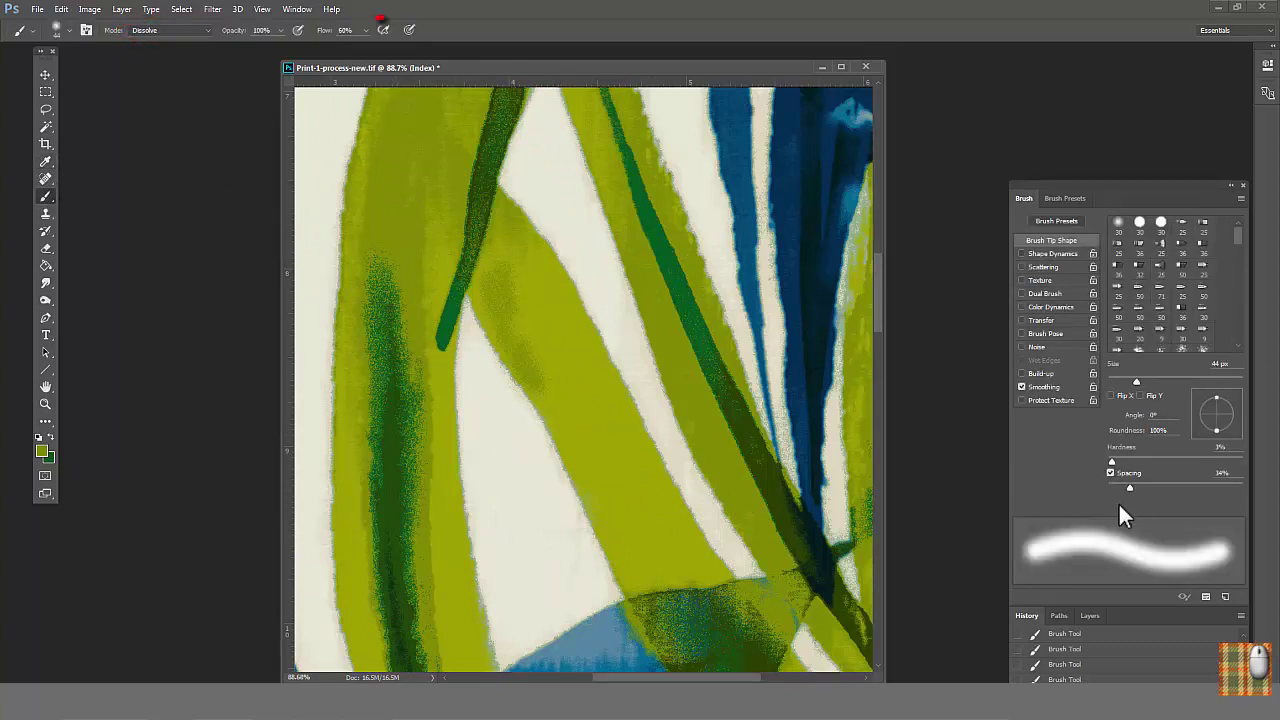
left_click(1145, 484)
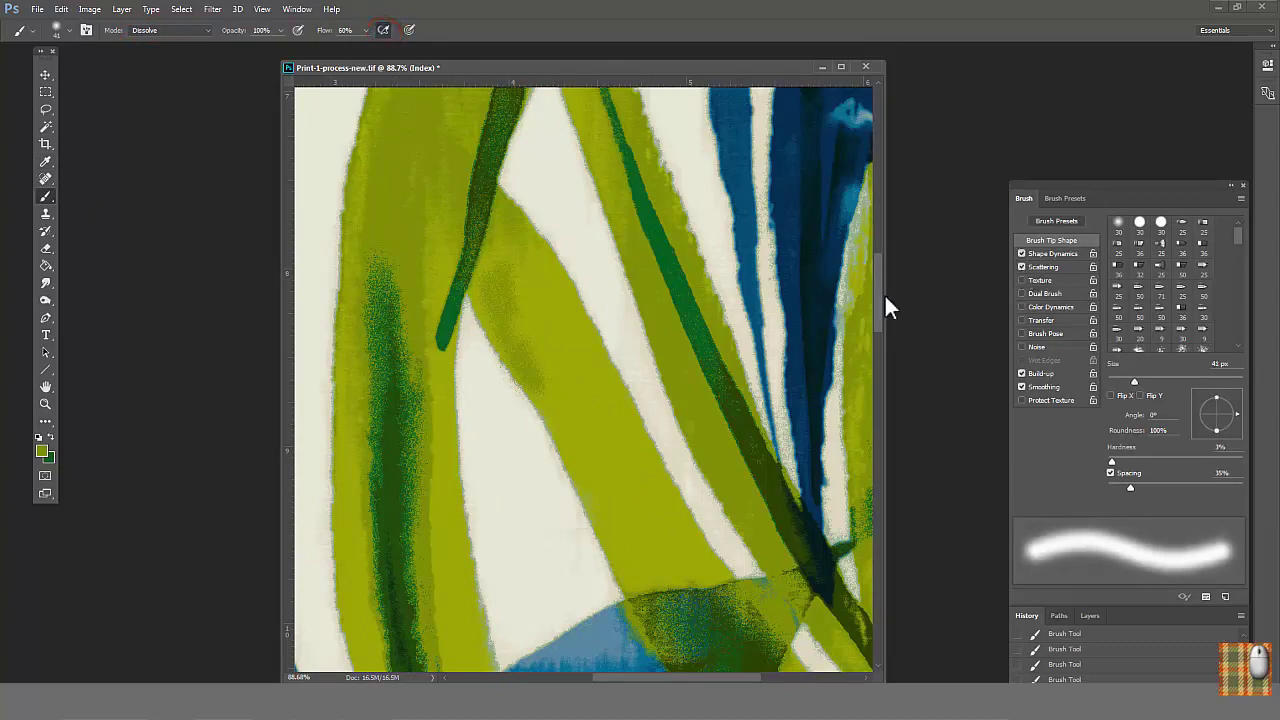
mouse_move(562, 382)
left_mouse_down()
mouse_move(529, 253)
mouse_move(549, 376)
left_mouse_up()
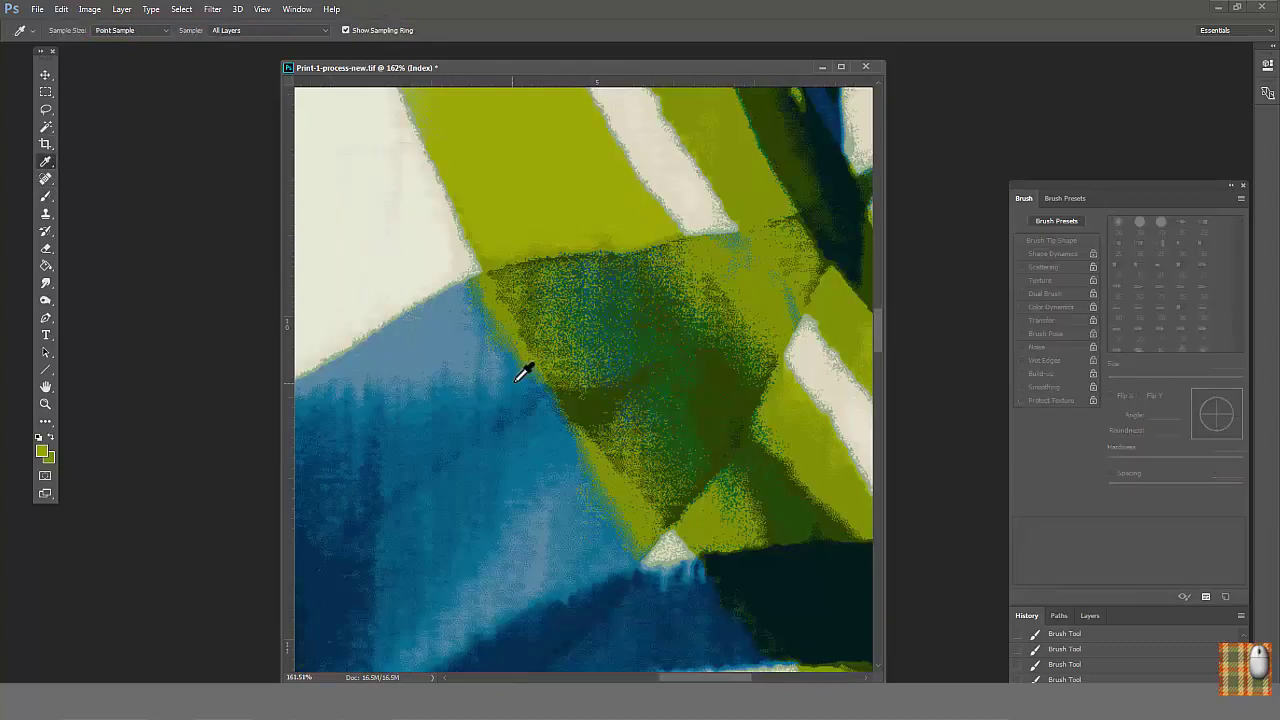
Dither the blue leaf's sampled blues into the dark green patch where the leaf overlaps the stem.
left_click(520, 366, "alt")
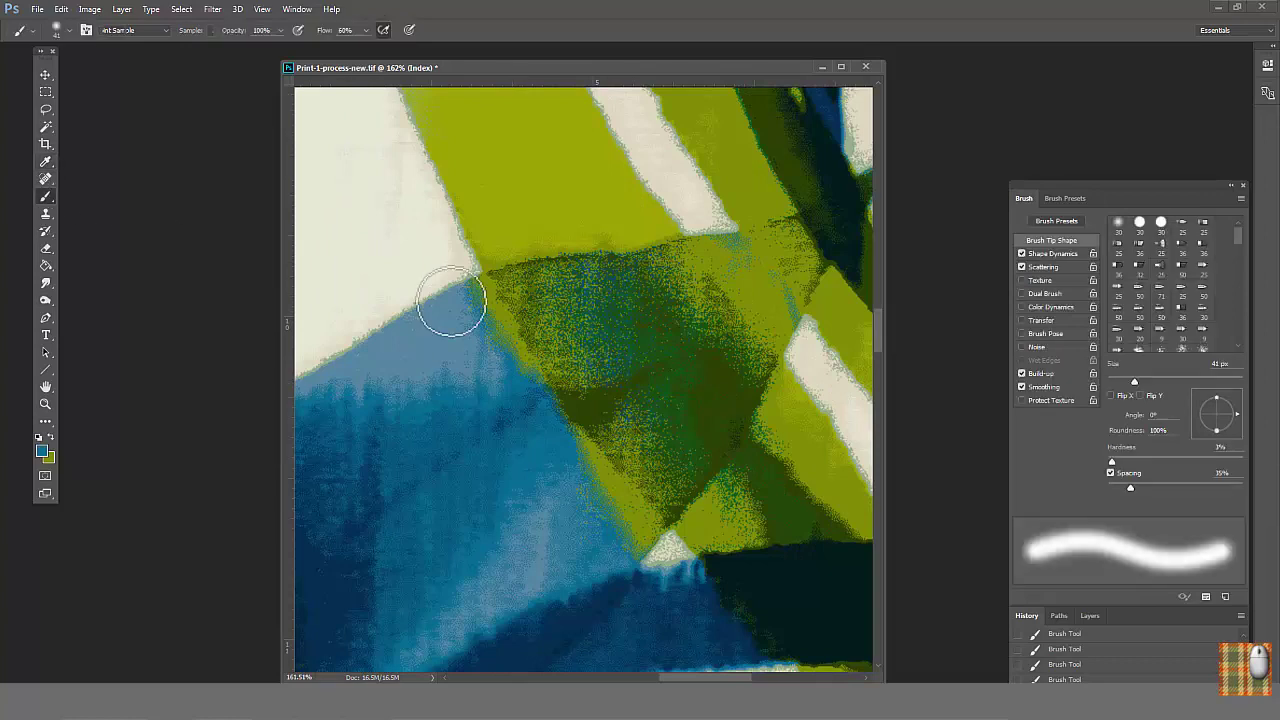
left_click_drag(581, 291, 625, 313)
left_click(45, 161)
scroll(362, 518, "up", 3)
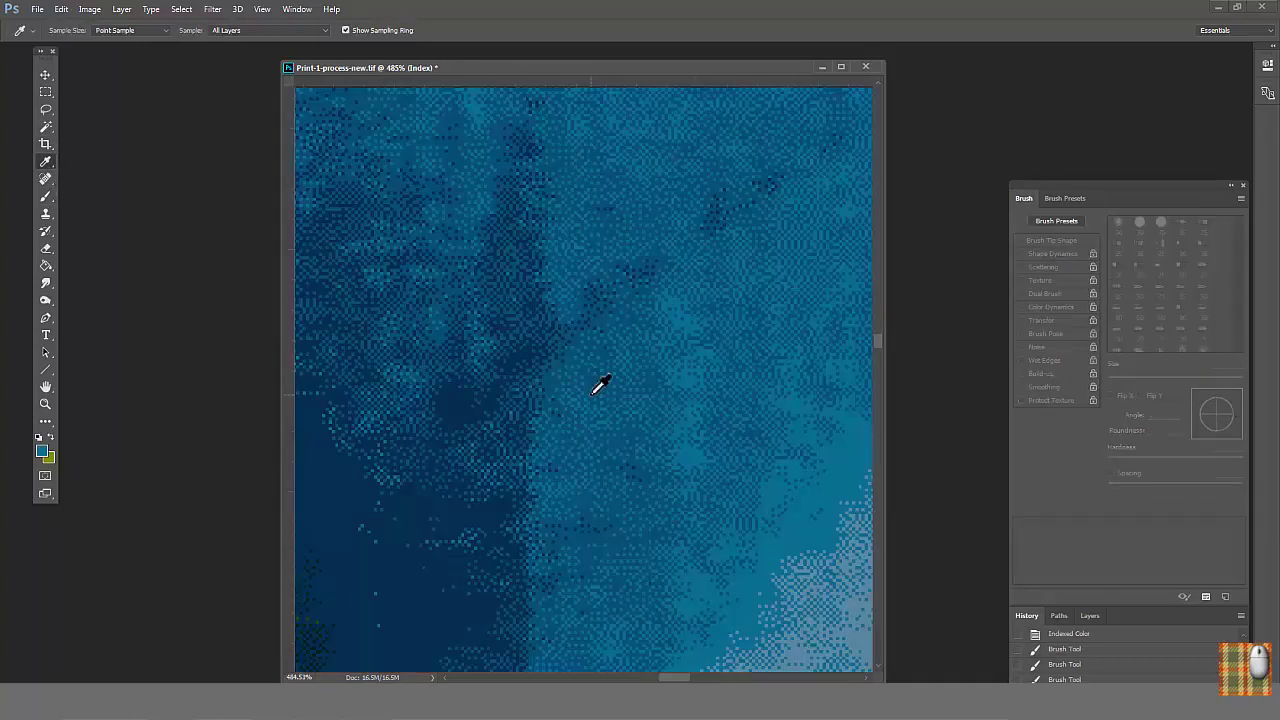
left_click(594, 393)
scroll(689, 338, "down", 2)
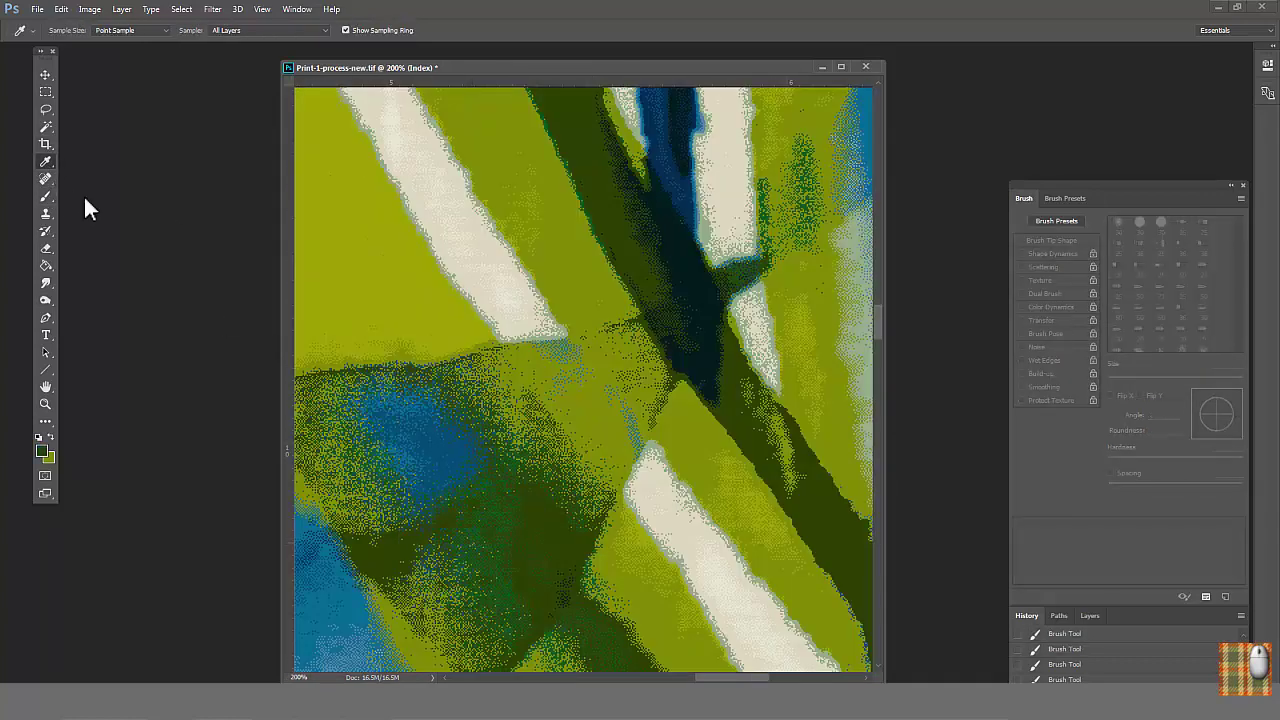
Dither dark green over the blue patch in the leaf overlap and along the neighboring stem.
left_click(45, 196)
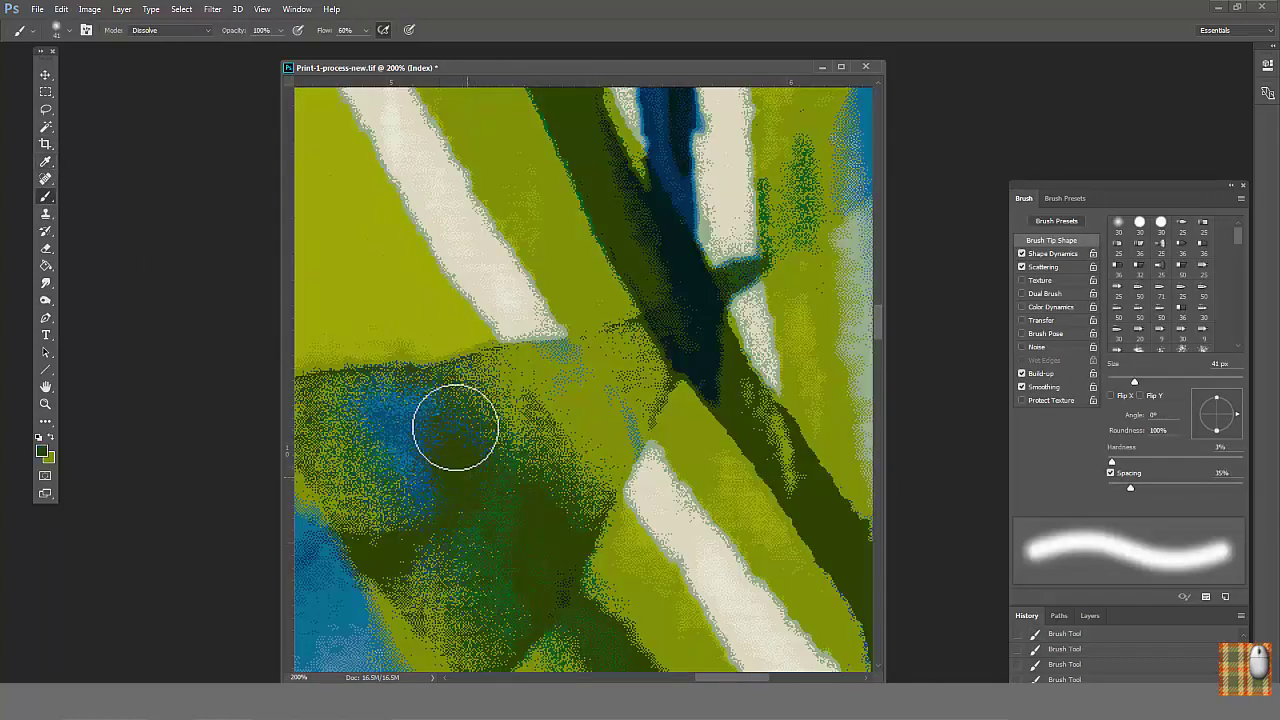
left_click(546, 453, "alt")
left_click(546, 453, "alt")
left_click_drag(583, 440, 633, 190)
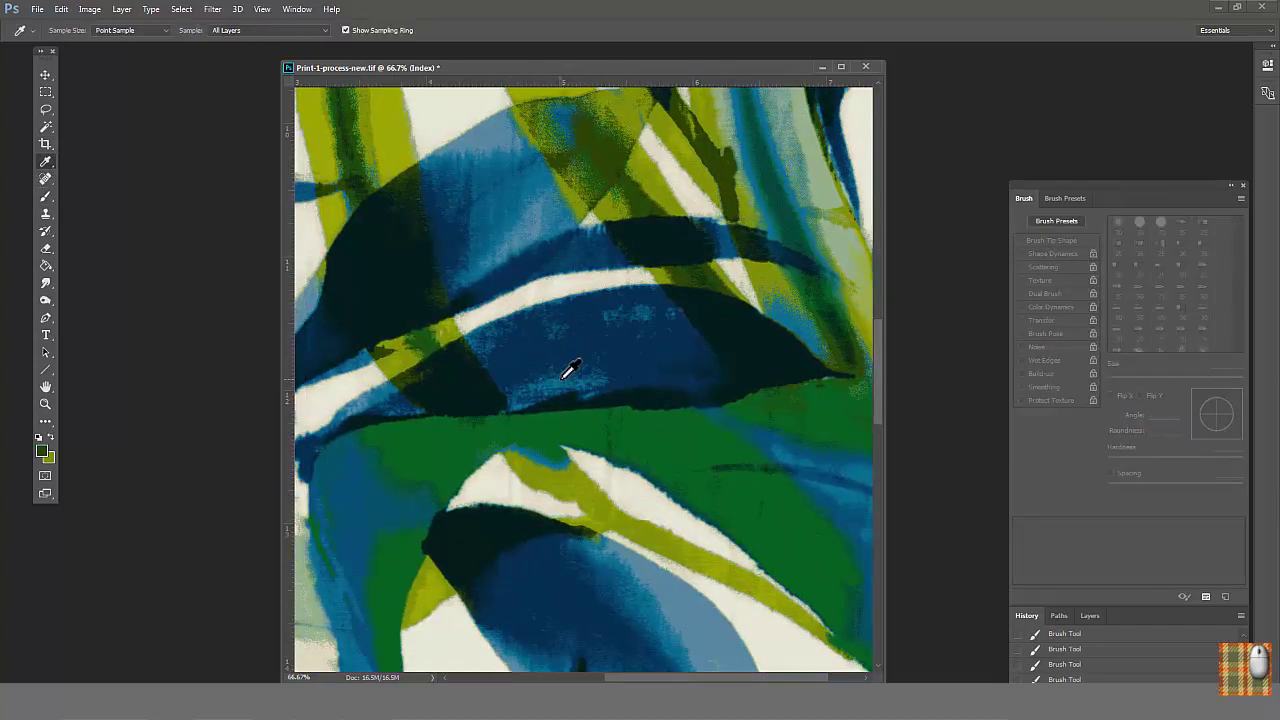
Sample the lighter blue from the streaks in the long dark blue leaf and brush it across that leaf.
left_click(562, 379, "alt")
left_click_drag(645, 322, 550, 338)
left_click_drag(600, 376, 713, 199)
Sample the green of the broad leaf and set the brush opacity to 41%.
left_click(541, 269, "alt")
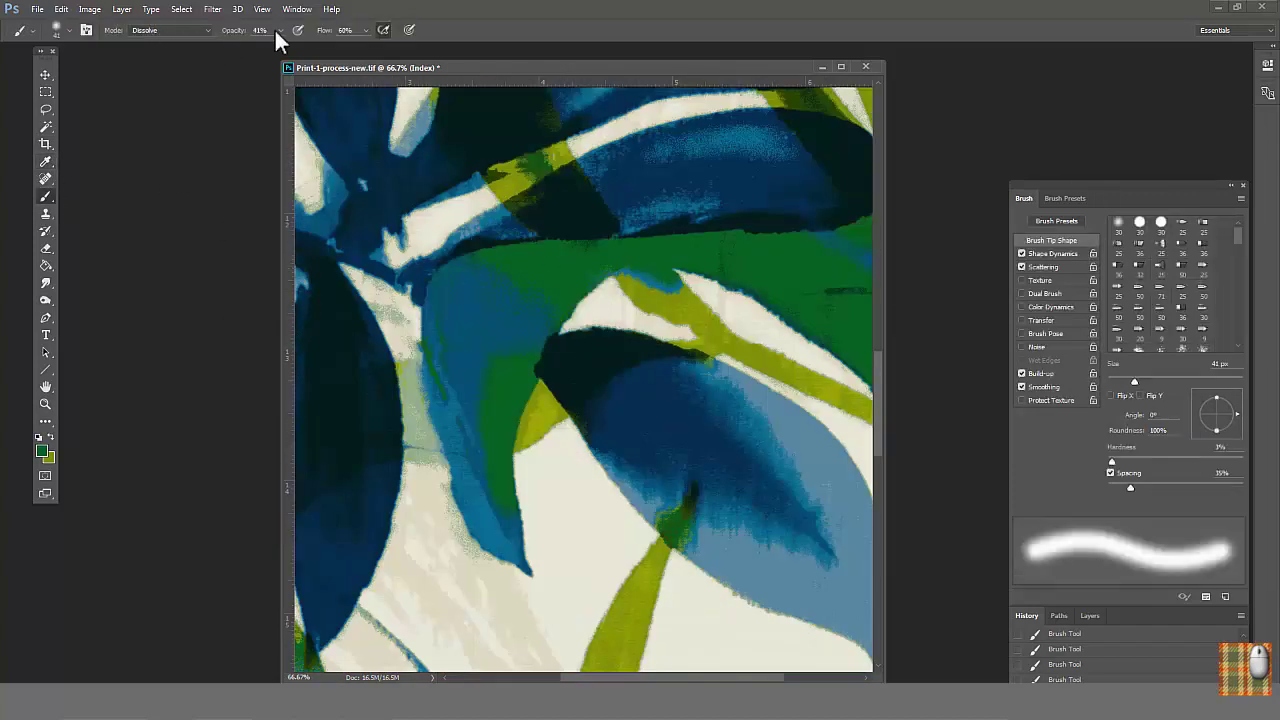
left_click_drag(280, 30, 297, 46)
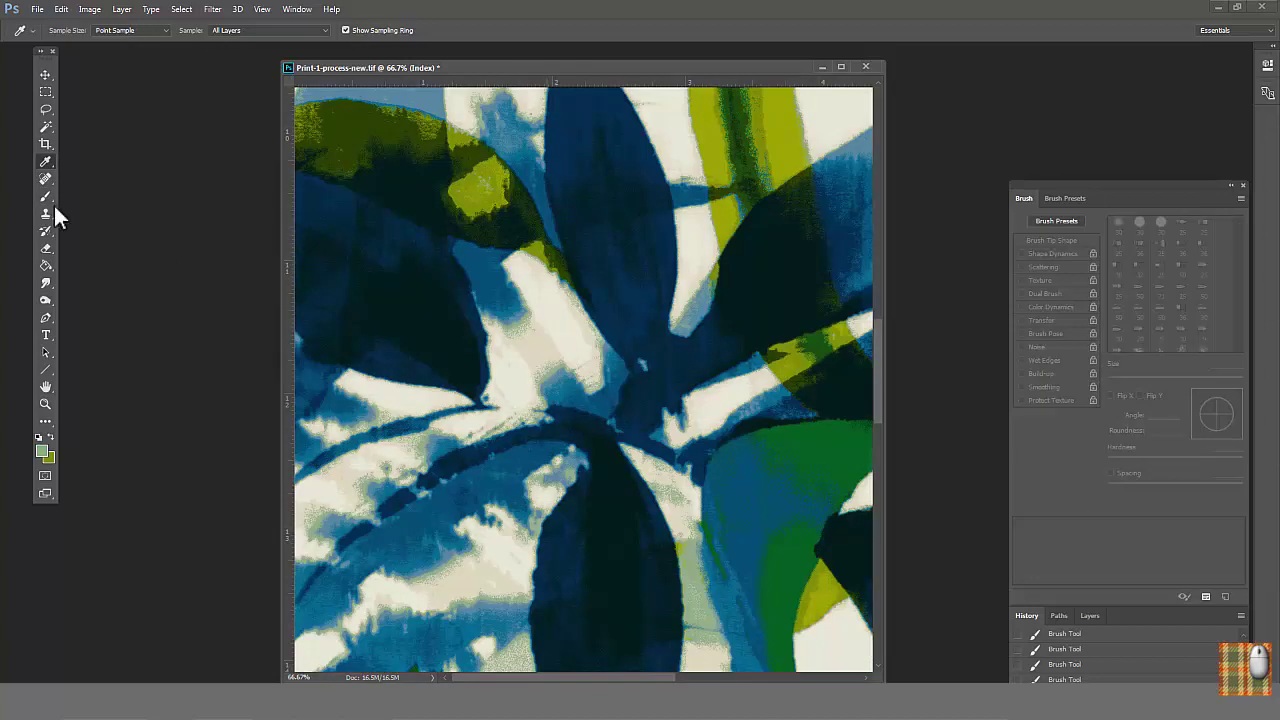
Dither the sampled grey-green into the cream gaps around the central dark leaves, alternating with a blue sampled from the print.
left_click(46, 197)
left_click_drag(516, 350, 547, 358)
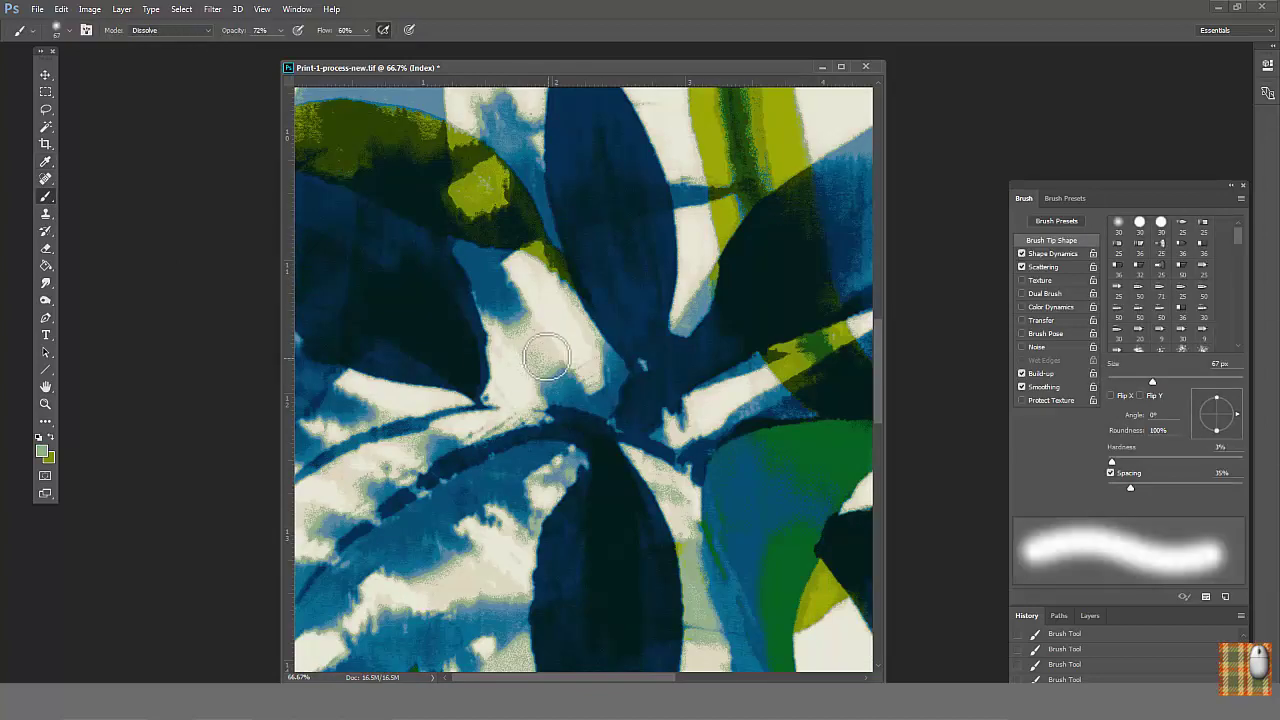
left_click(354, 482)
left_click(45, 162)
left_click(546, 382)
key("b")
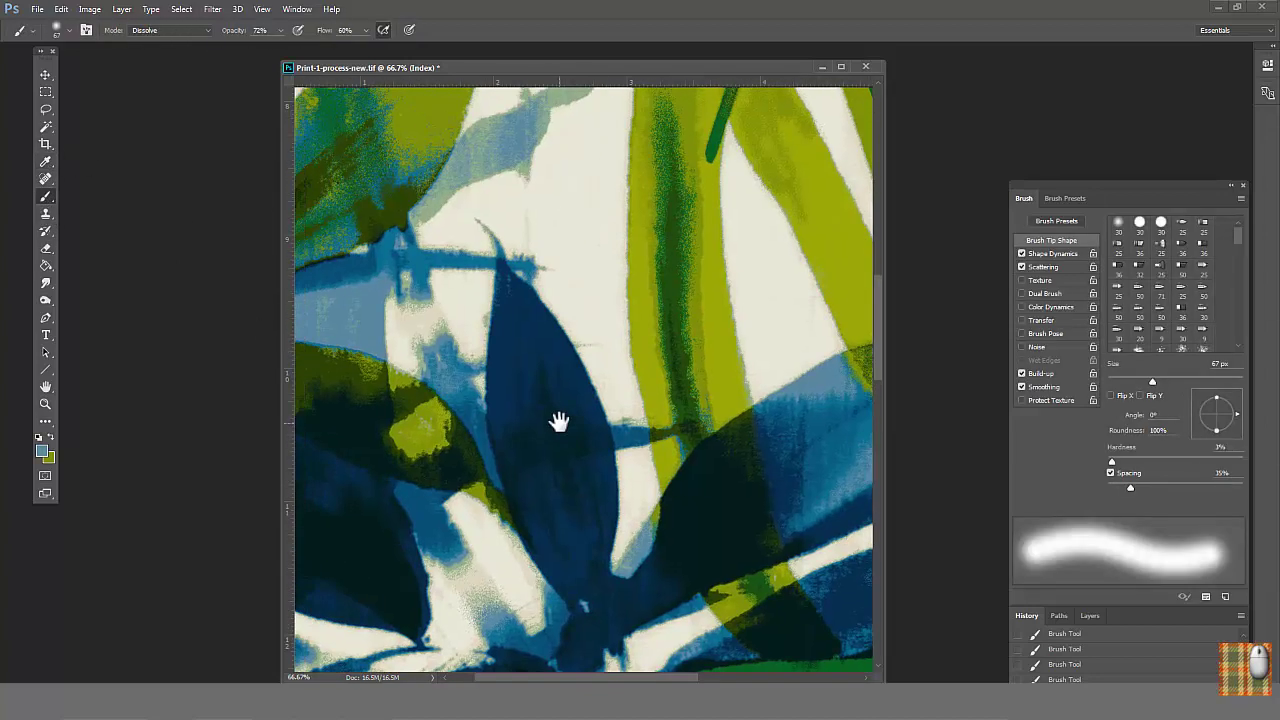
key("i")
key("b")
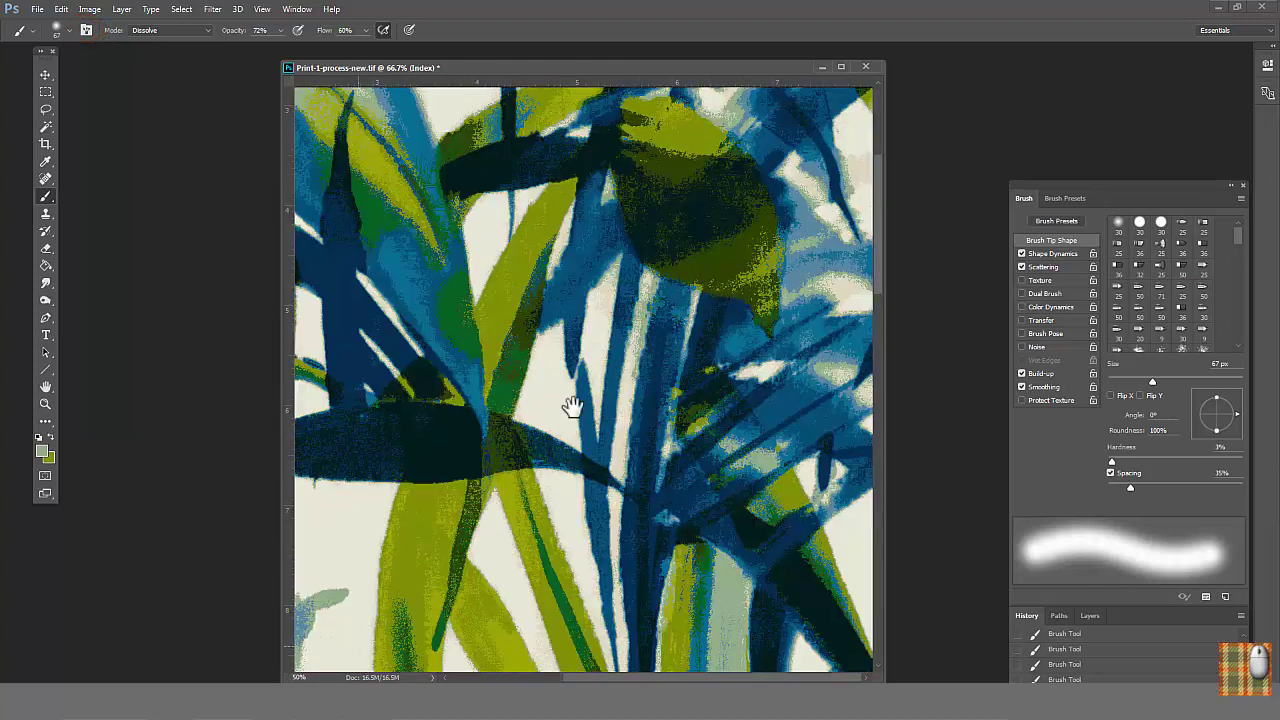
Sample the light olive green of the rounded dark leaf near the print's upper part and brush it over the leaf's darker area.
left_click_drag(572, 406, 572, 429)
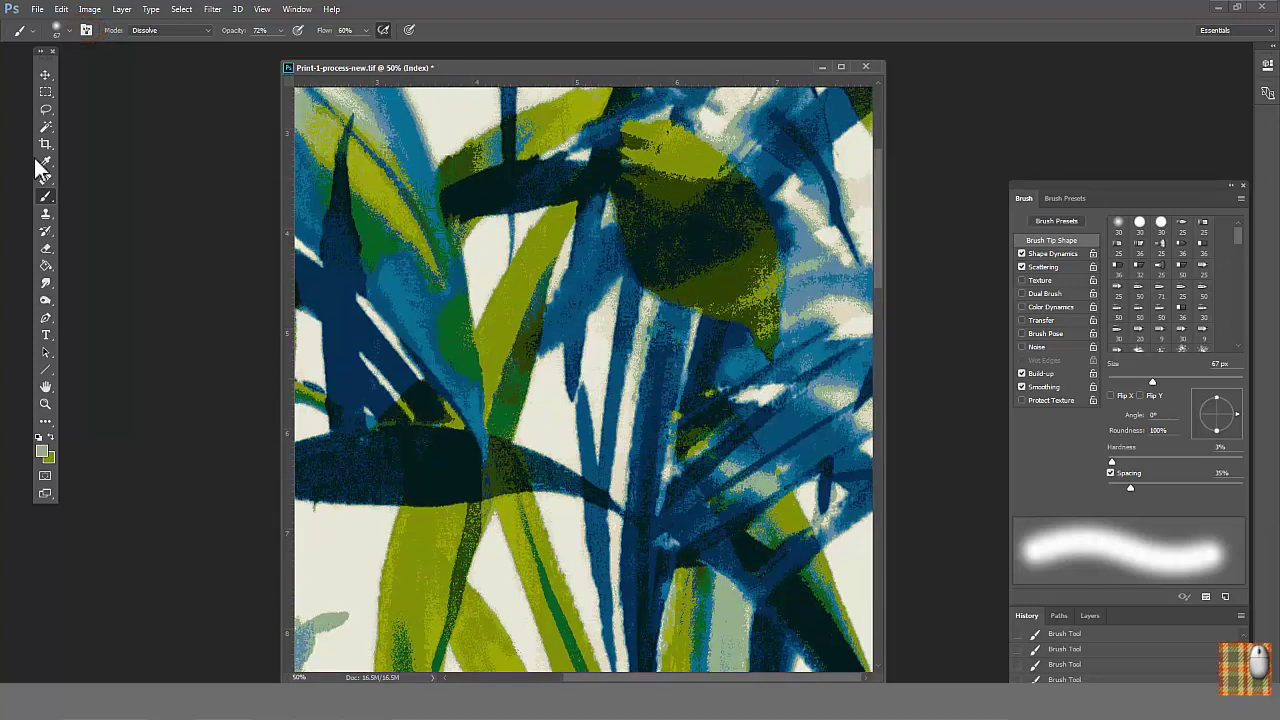
left_click(45, 162)
left_click(709, 277)
left_click(45, 197)
left_click_drag(727, 268, 706, 287)
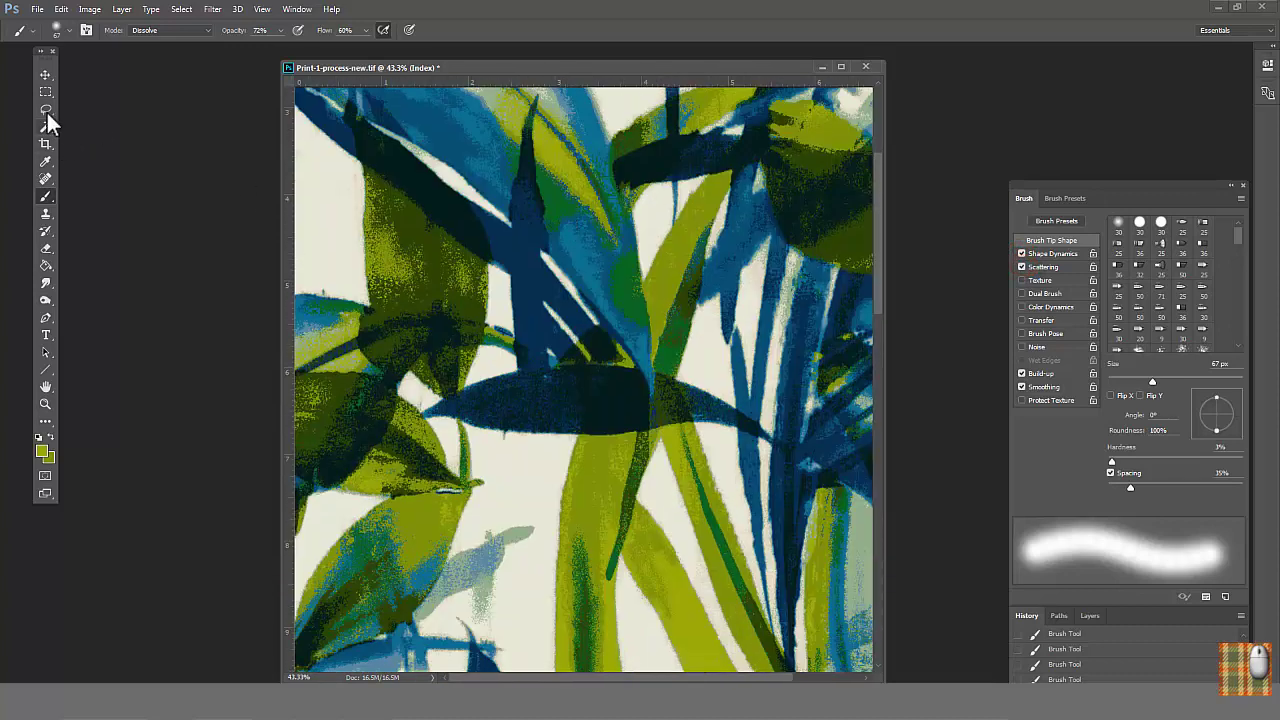
Lasso the narrow dark stem below the horizontal navy leaf and fill its dark olive tone with a sampled dark green.
left_click(46, 110)
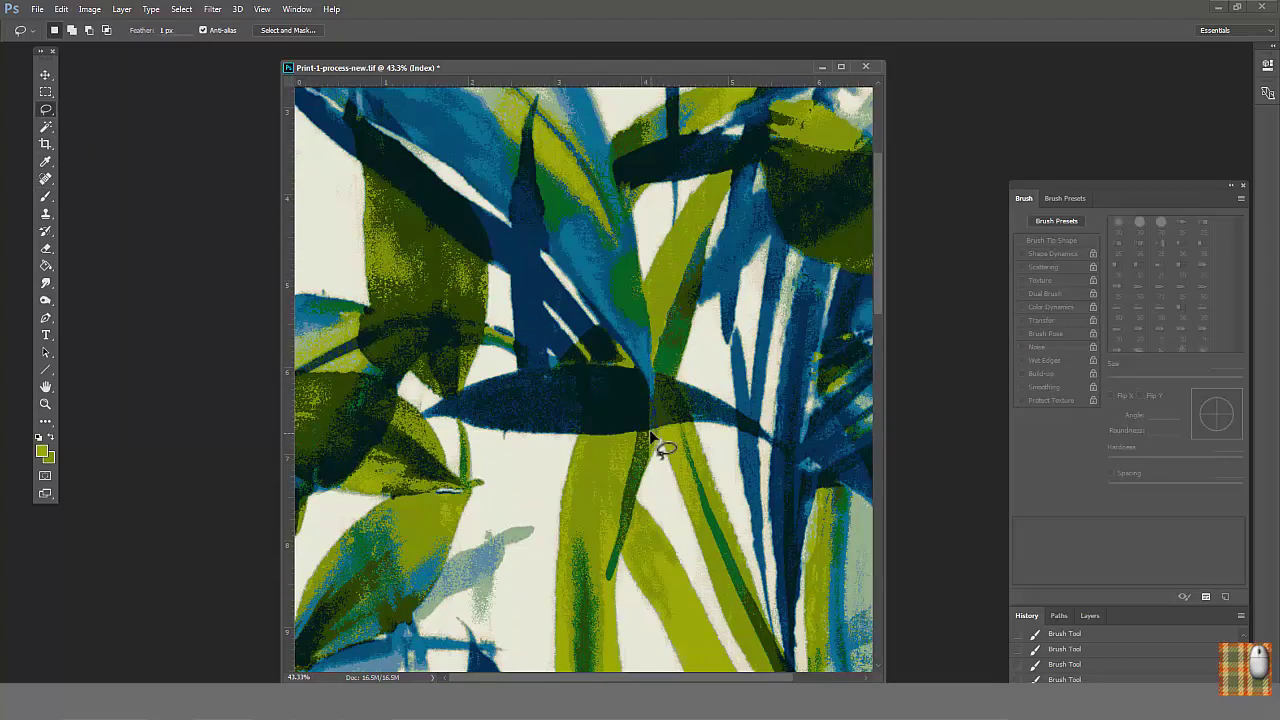
left_click_drag(625, 556, 653, 435)
left_click_drag(520, 411, 738, 529)
left_click(46, 162)
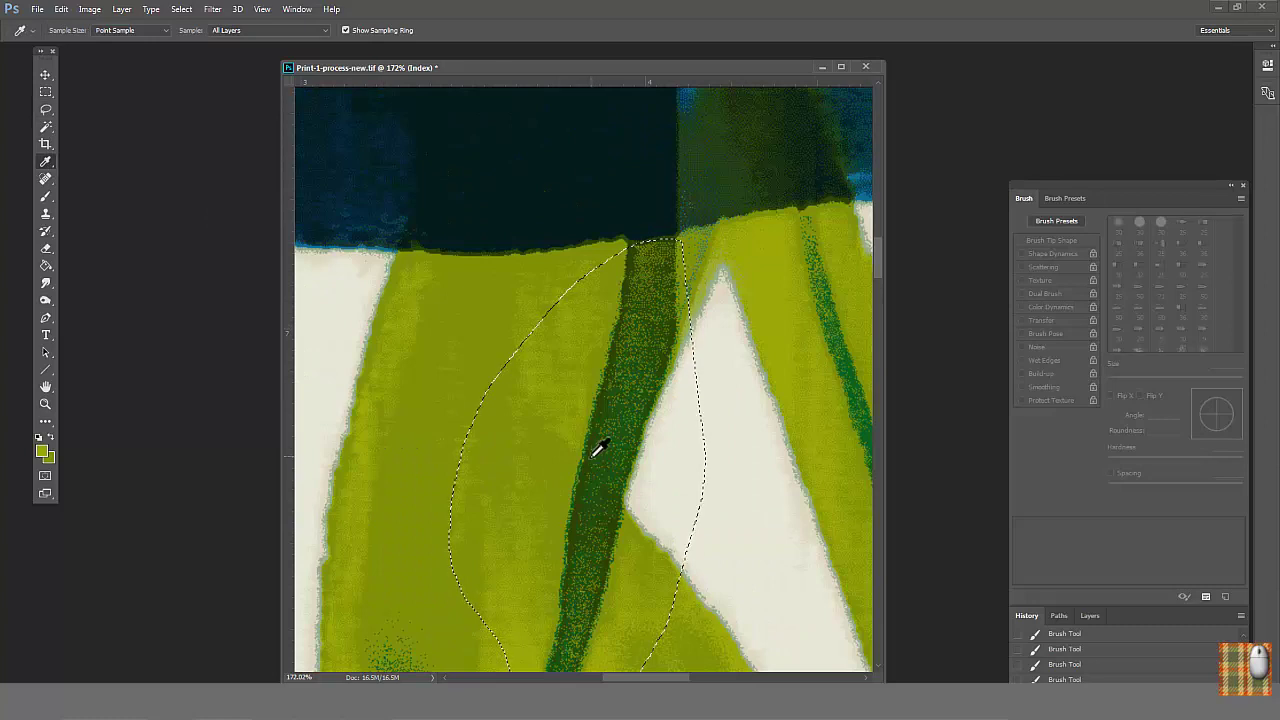
left_click(46, 265)
scroll(626, 371, "down", 5)
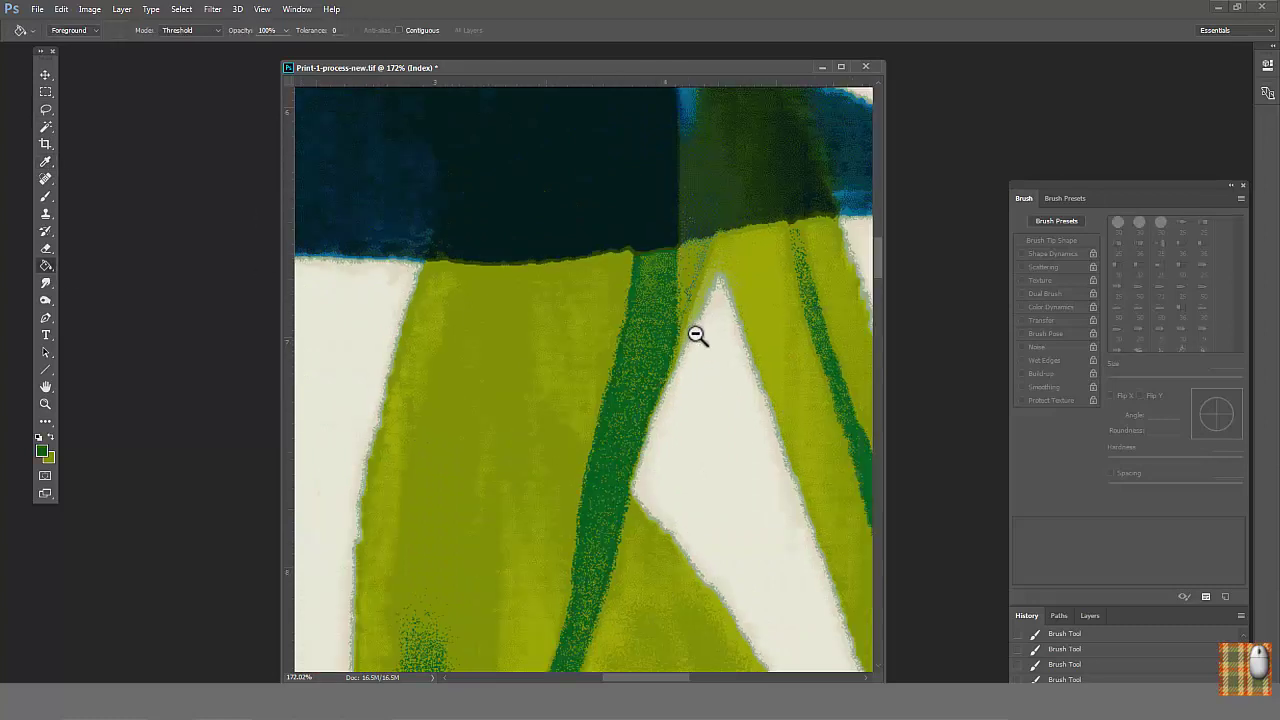
scroll(704, 310, "down", 4)
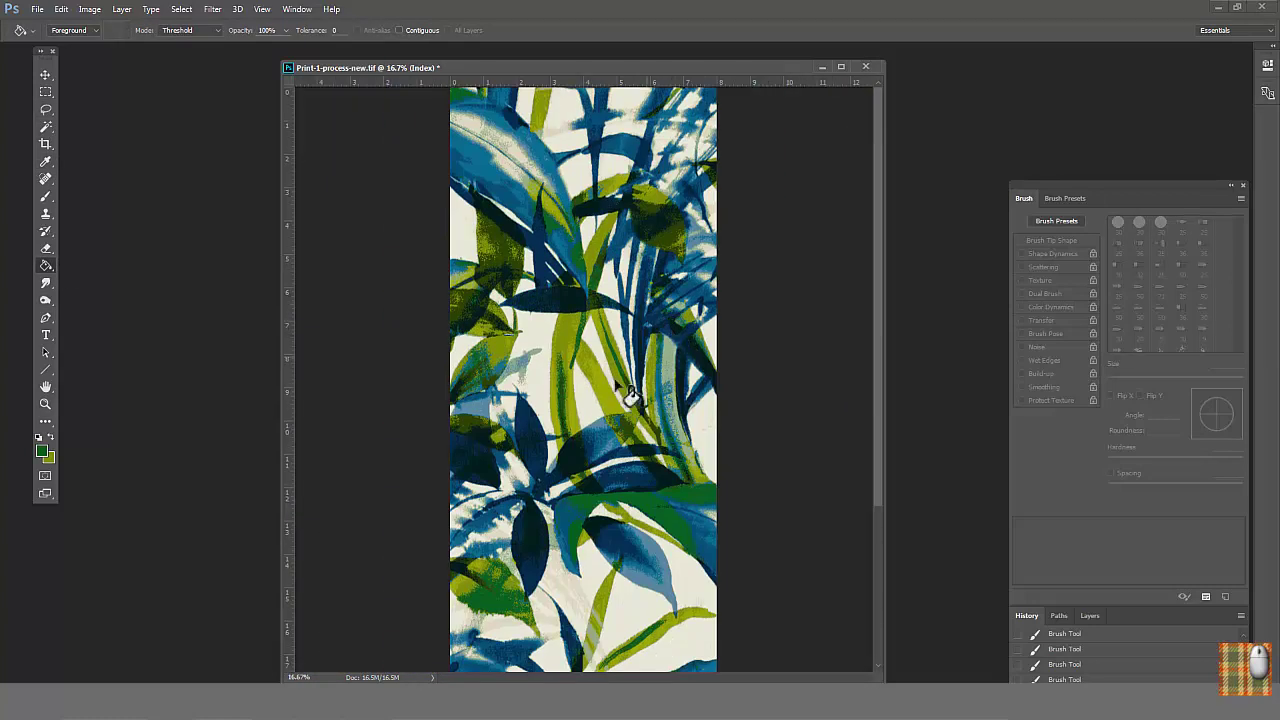
Open Flower-2.psd from the "layers repeat, color separation" folder, leaving its missing color profile as is.
left_click(40, 12)
left_click(63, 43)
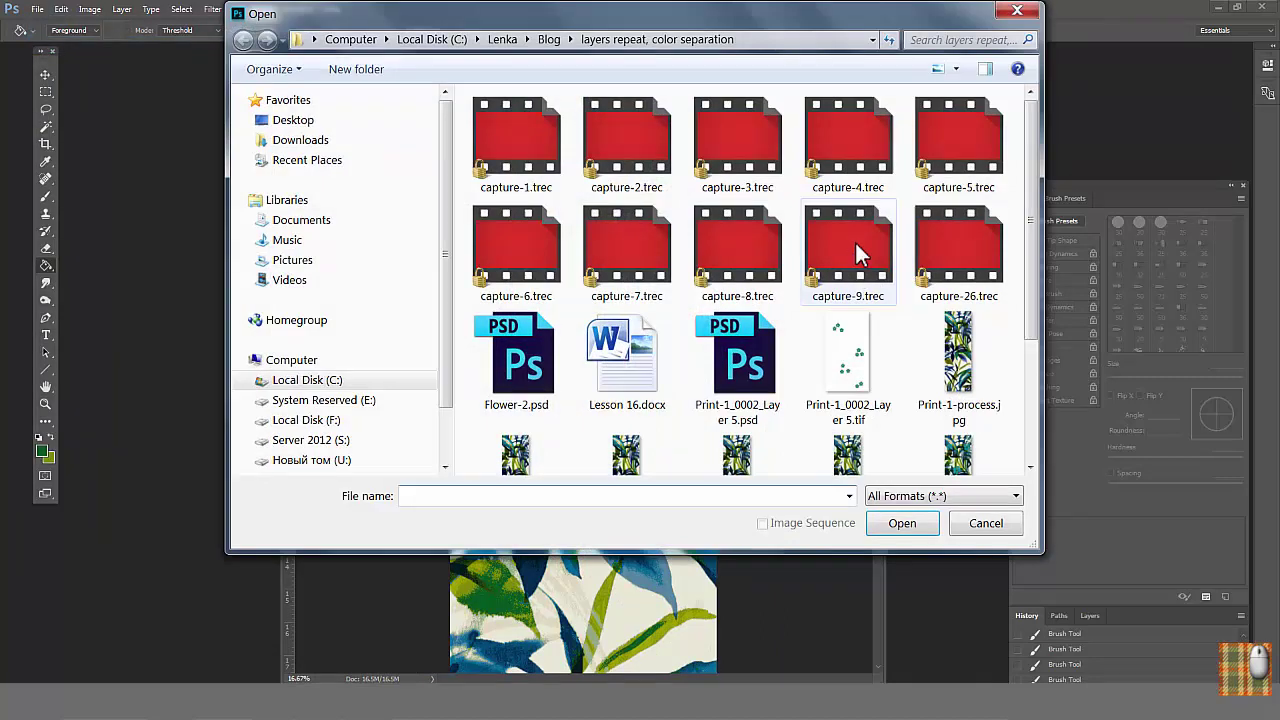
scroll(1004, 304, "down", 2)
left_click(528, 205)
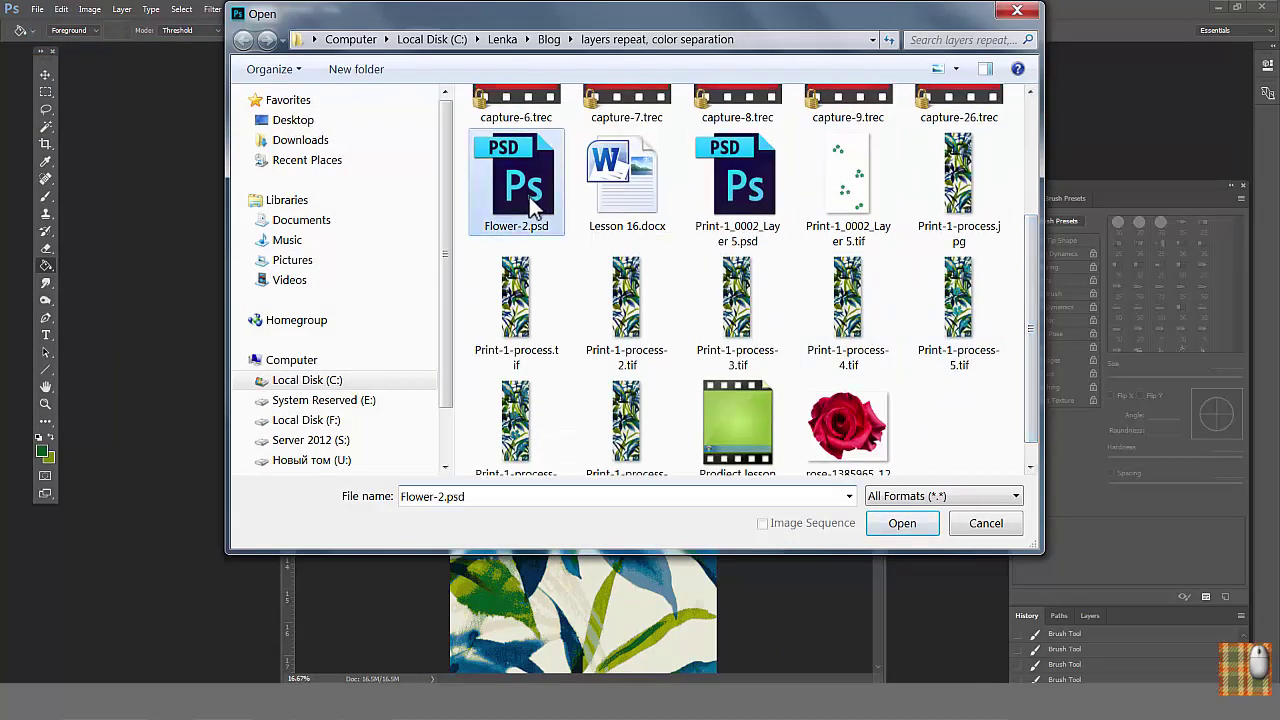
left_click(902, 523)
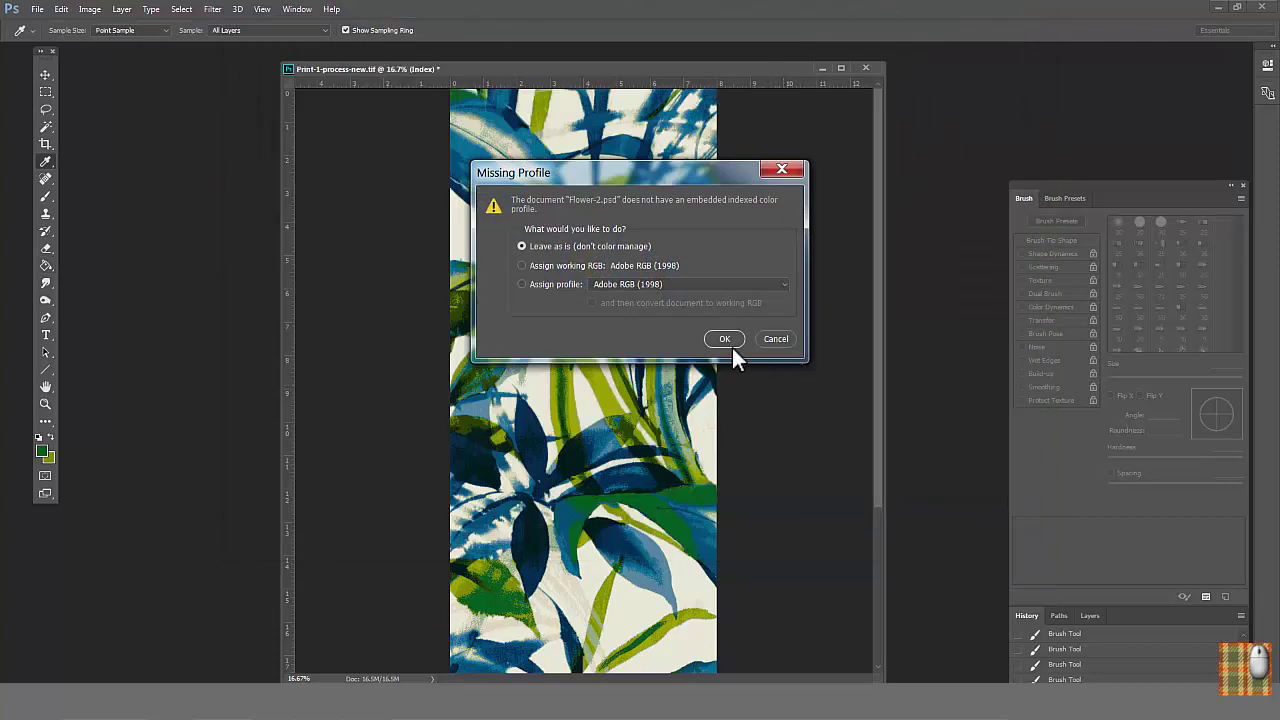
left_click(724, 338)
key("g")
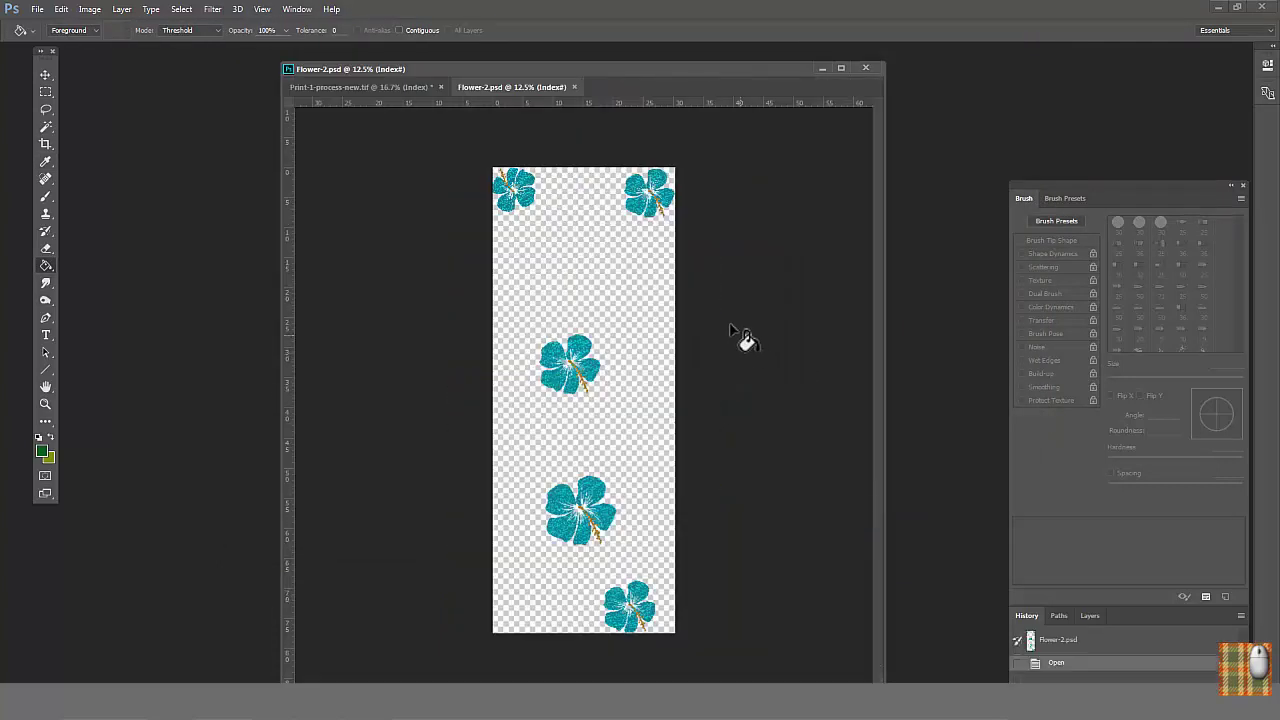
Float Flower-2.psd in its own window, paste its copied flowers into the leaf print, and shift the pasted flowers downward.
left_click_drag(536, 86, 762, 106)
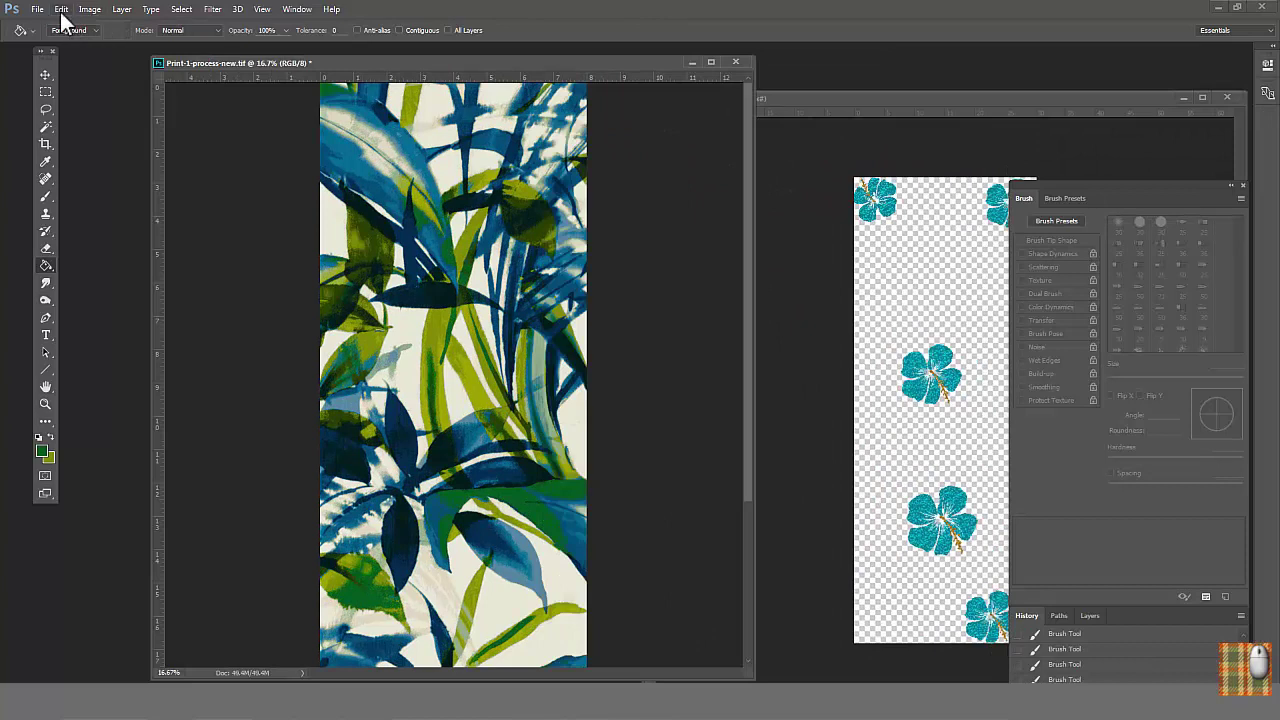
left_click(62, 10)
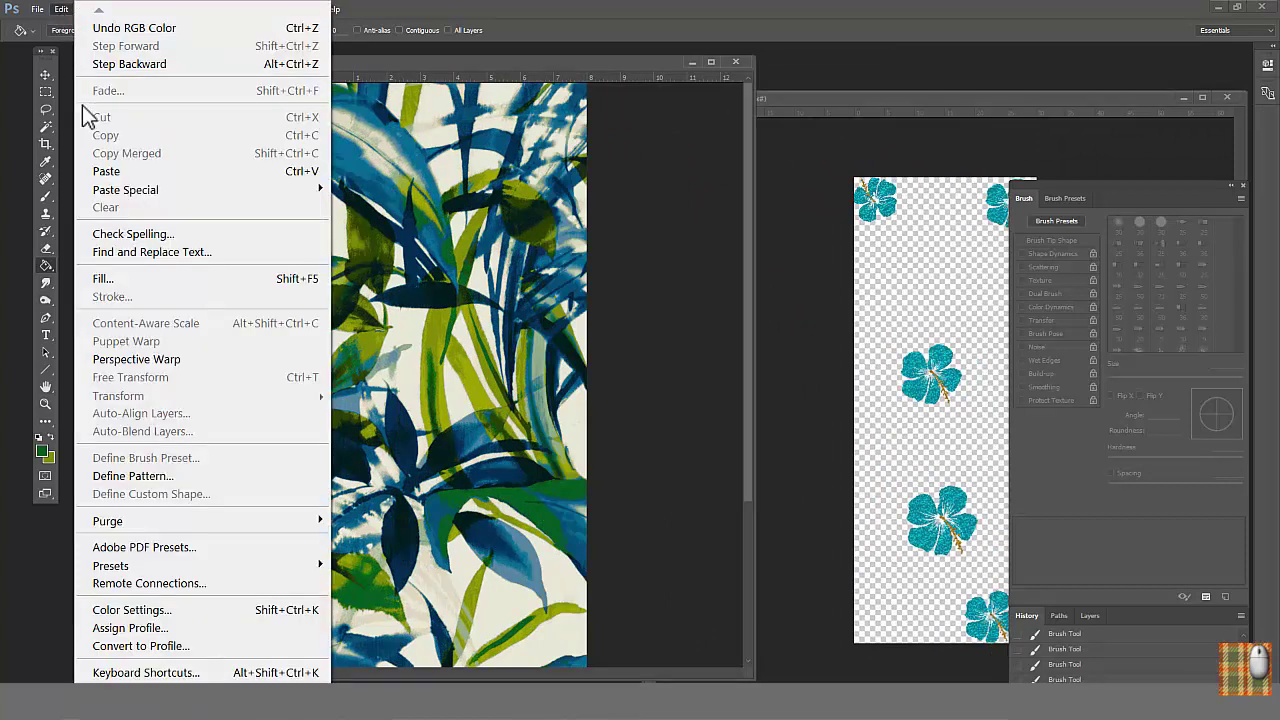
left_click(104, 172)
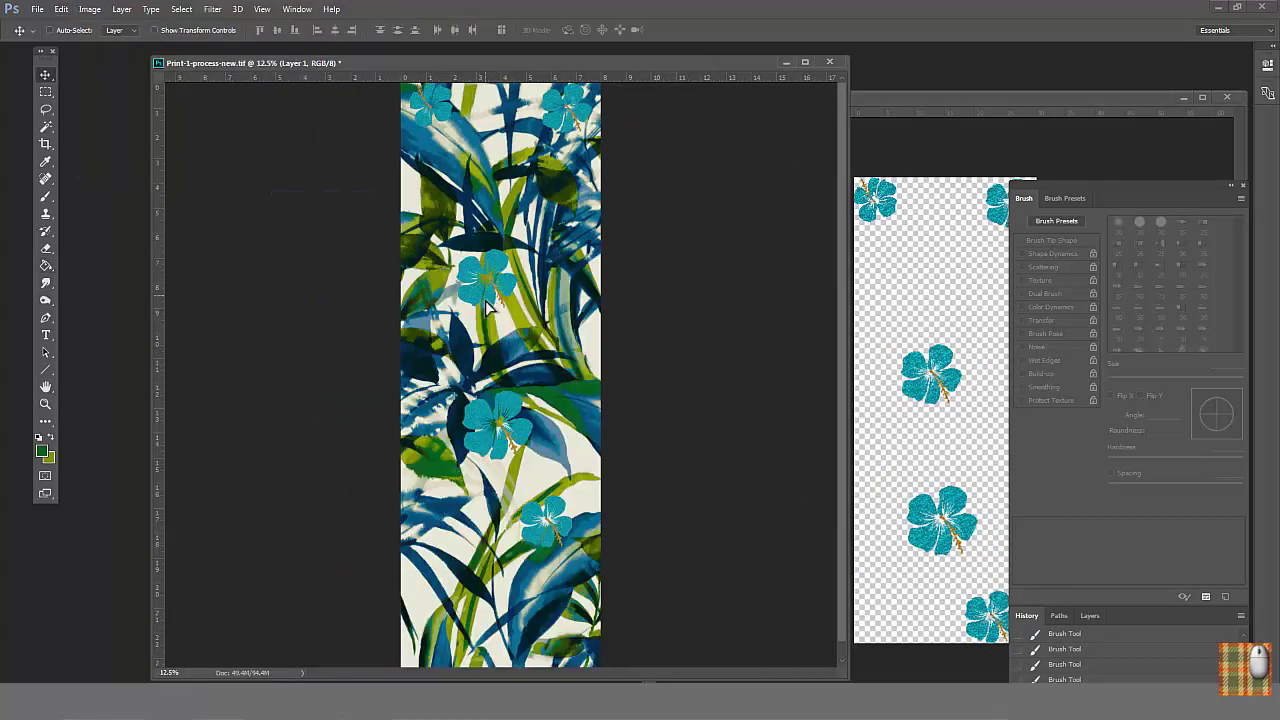
left_click_drag(489, 294, 480, 335)
left_click_drag(480, 335, 486, 341)
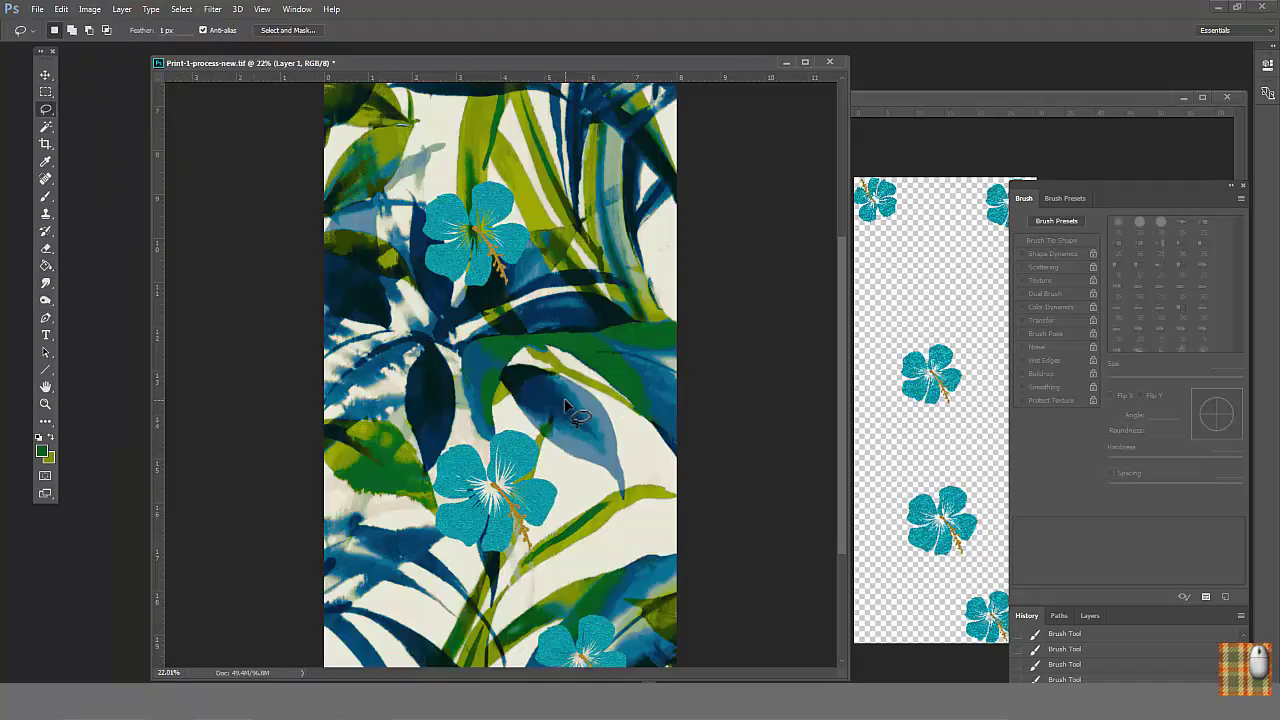
Examine the pixel texture and color tones of a hibiscus flower up close in Flower-2.psd.
left_click(872, 103)
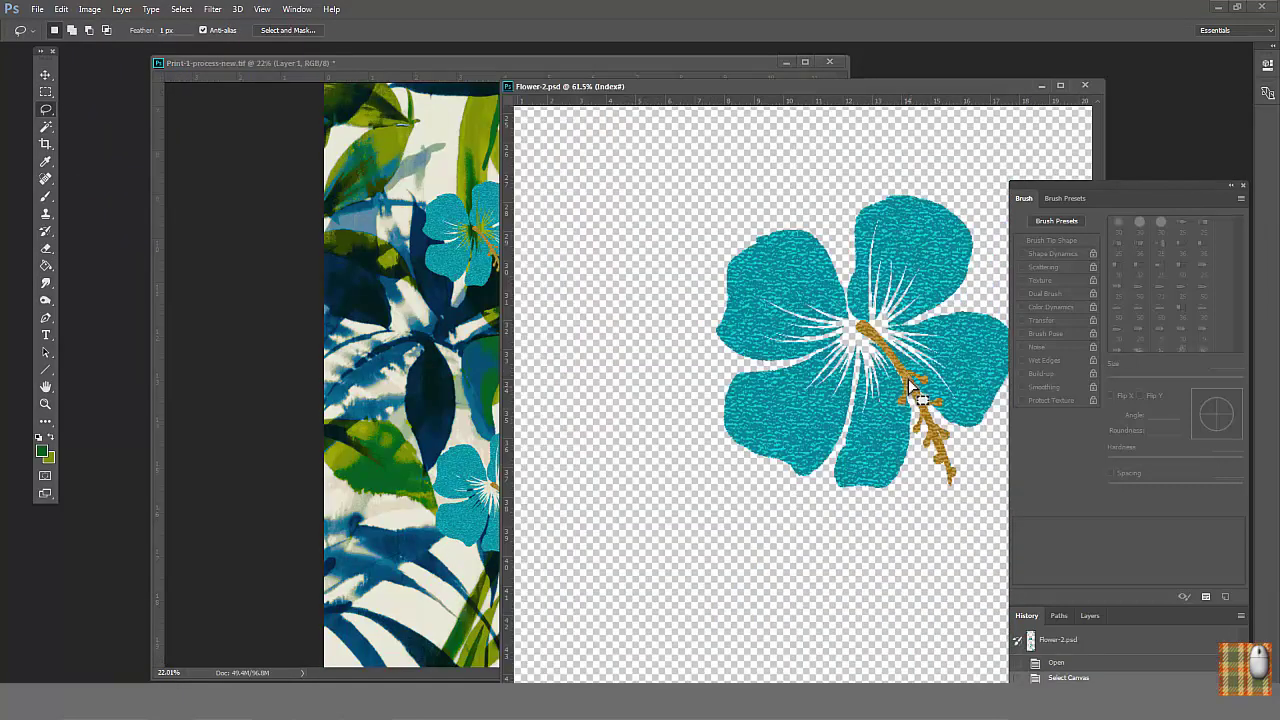
left_click(877, 403, "ctrl")
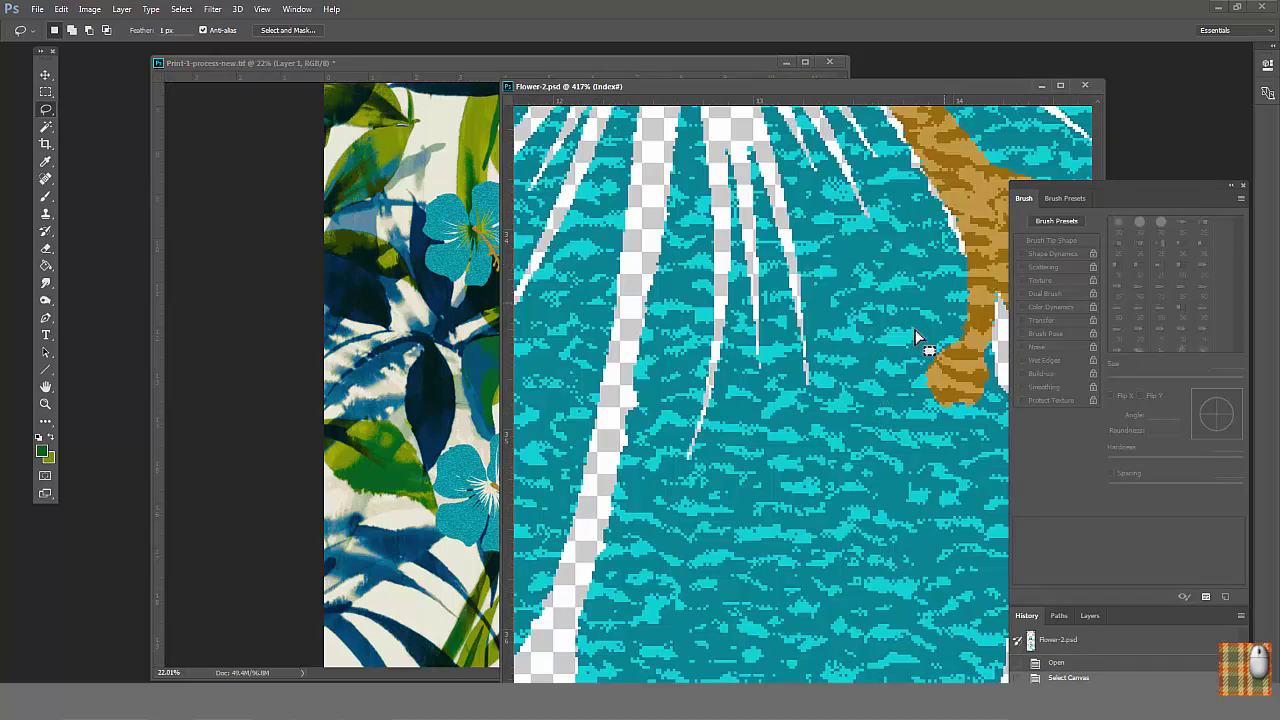
scroll(748, 425, "down", 3)
left_click(741, 424, "alt")
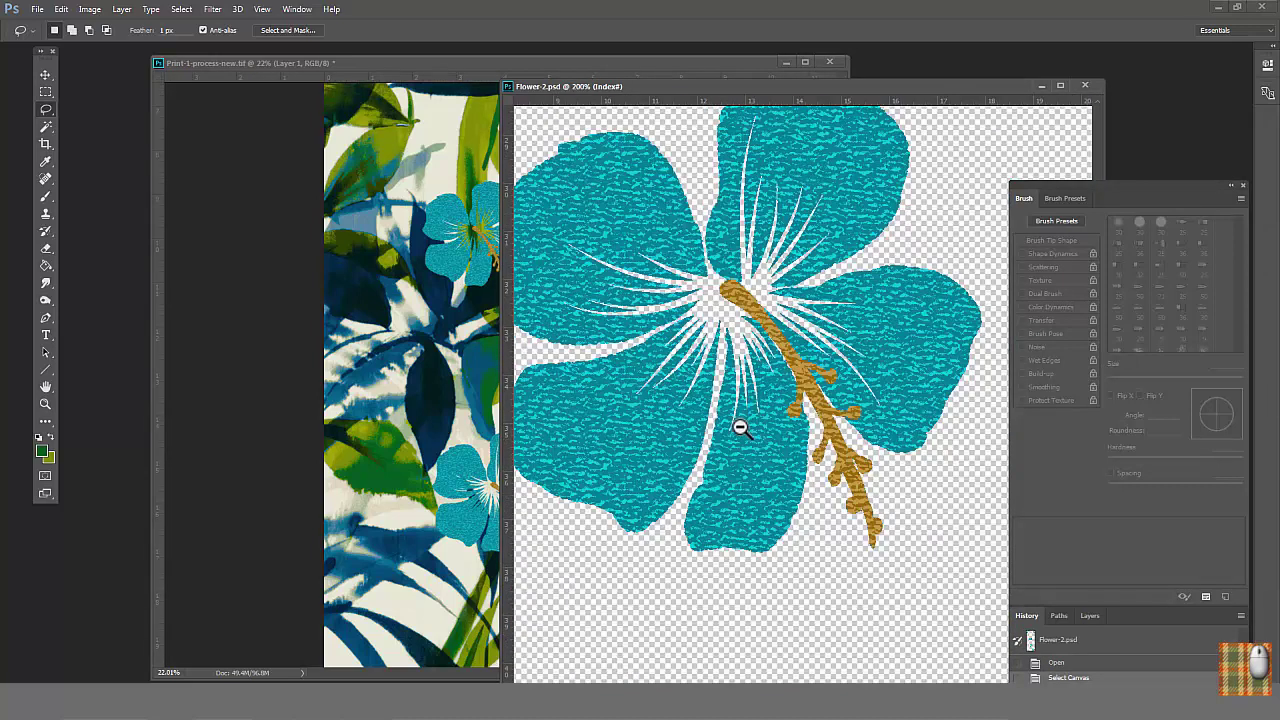
left_click(741, 424, "alt")
Convert the leaf print to Indexed Color with the Exact palette, flattening its layers.
left_click(696, 64)
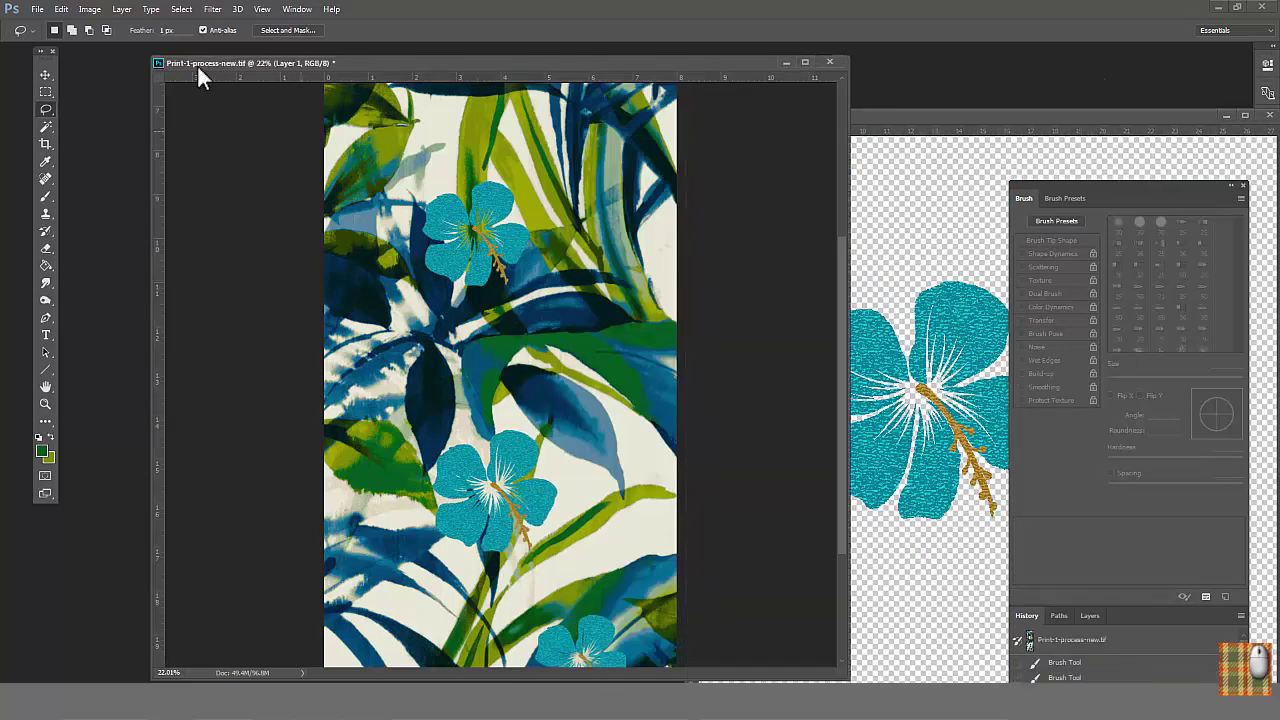
left_click(92, 11)
mouse_move(116, 30)
left_click(328, 81)
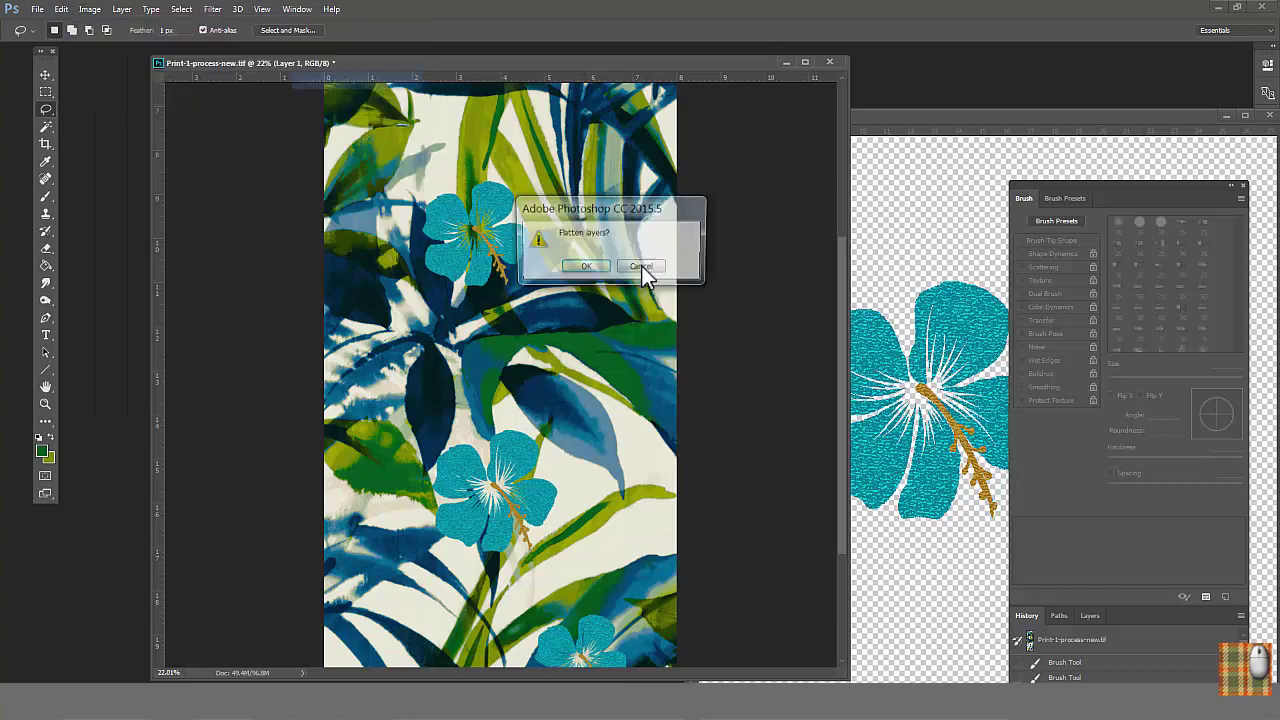
left_click(586, 268)
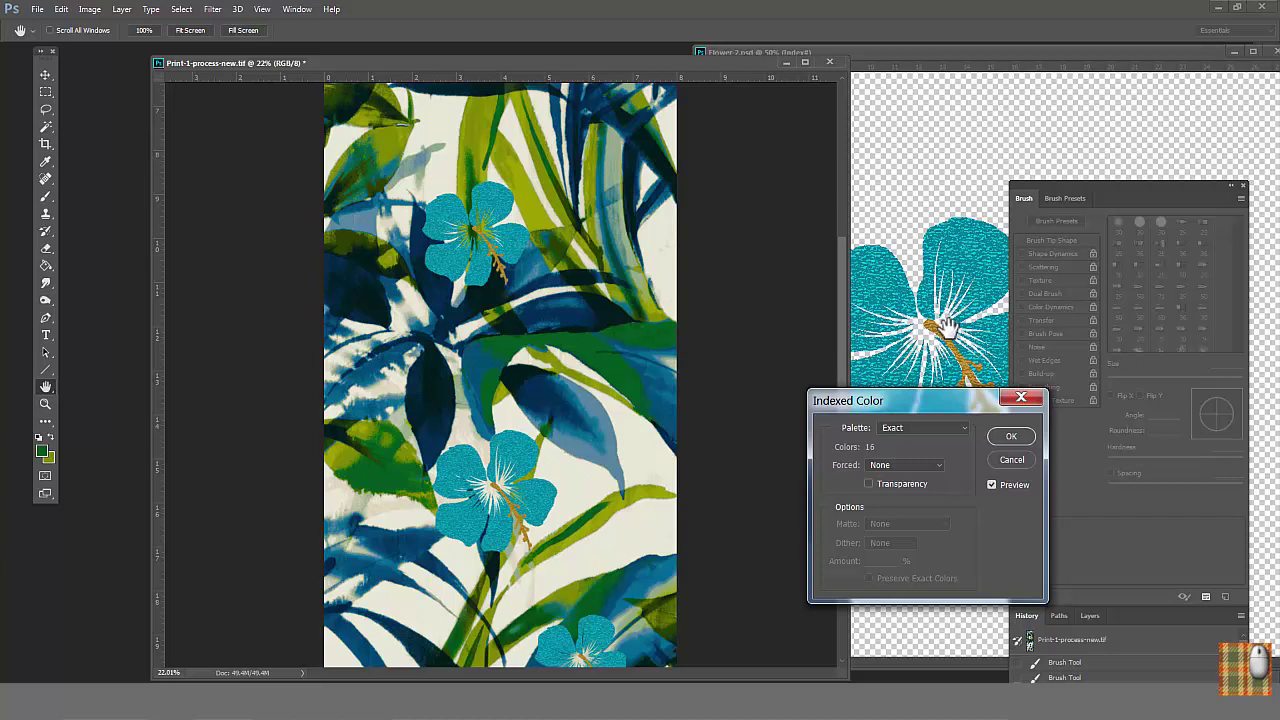
left_click(1011, 438)
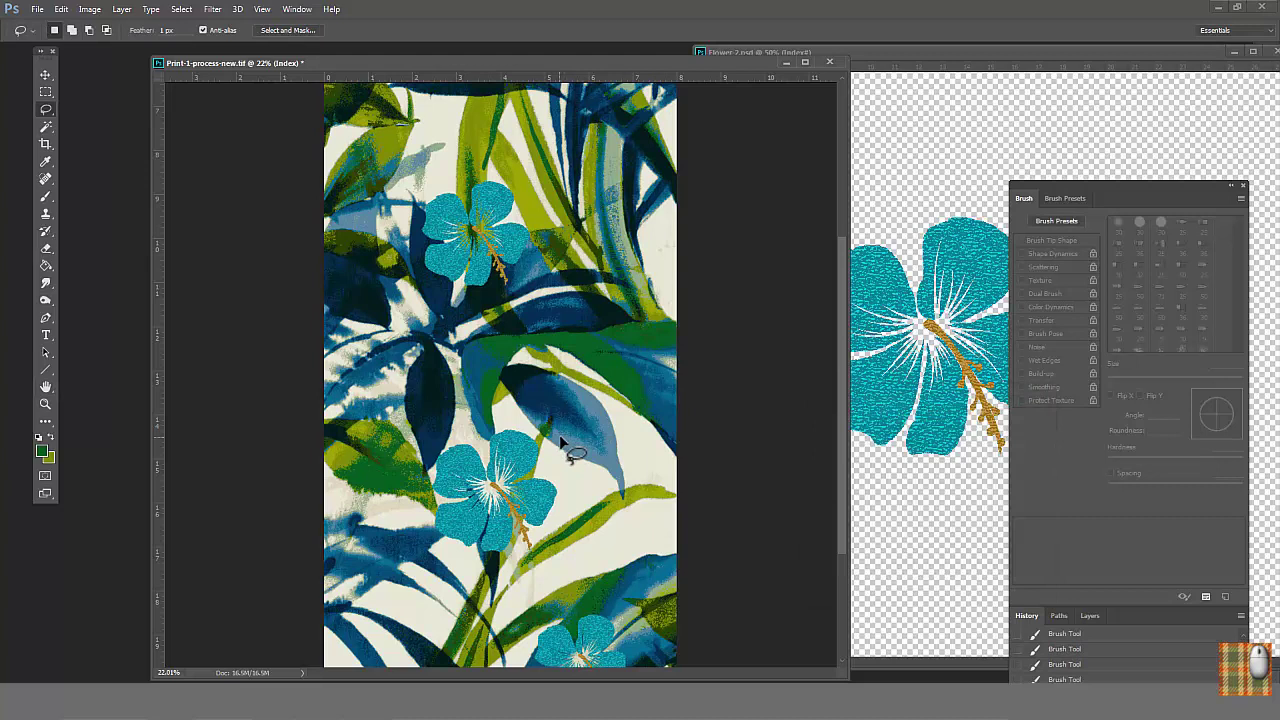
Fill both orange-brown tones of the hibiscus stamen with two olive greens sampled from the print's leaves.
left_click_drag(596, 410, 404, 557)
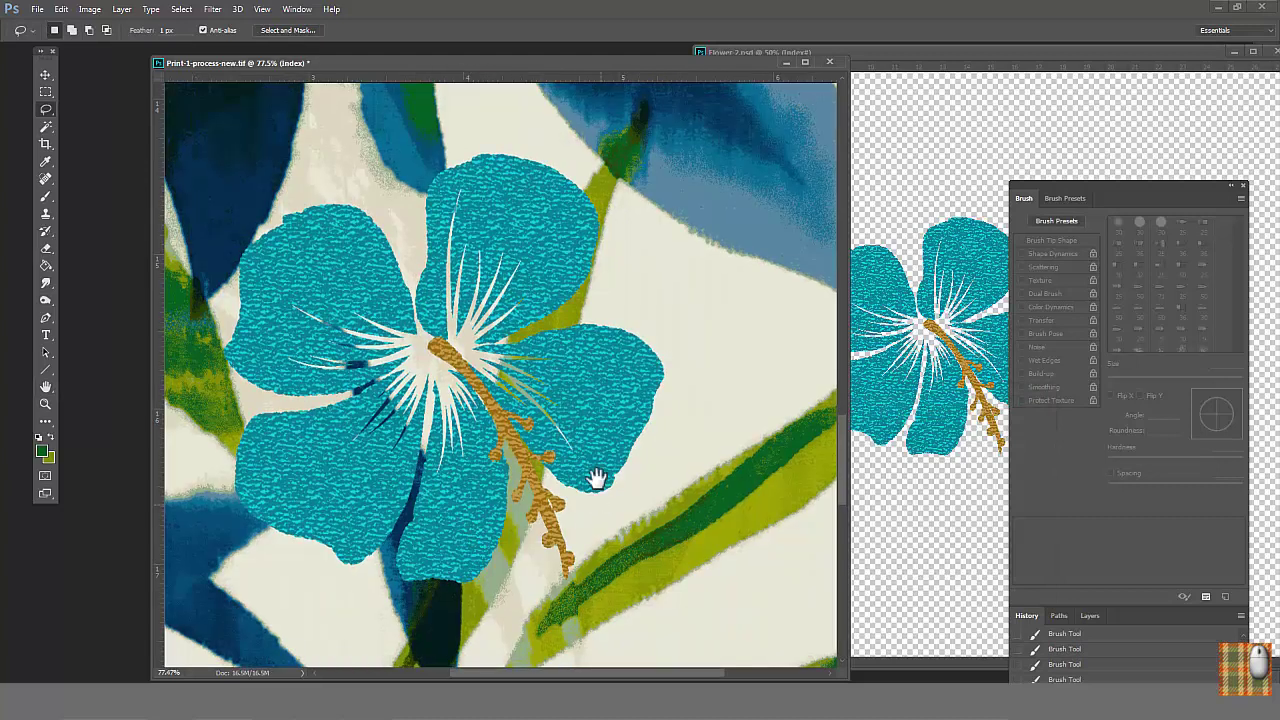
left_click_drag(595, 478, 603, 440)
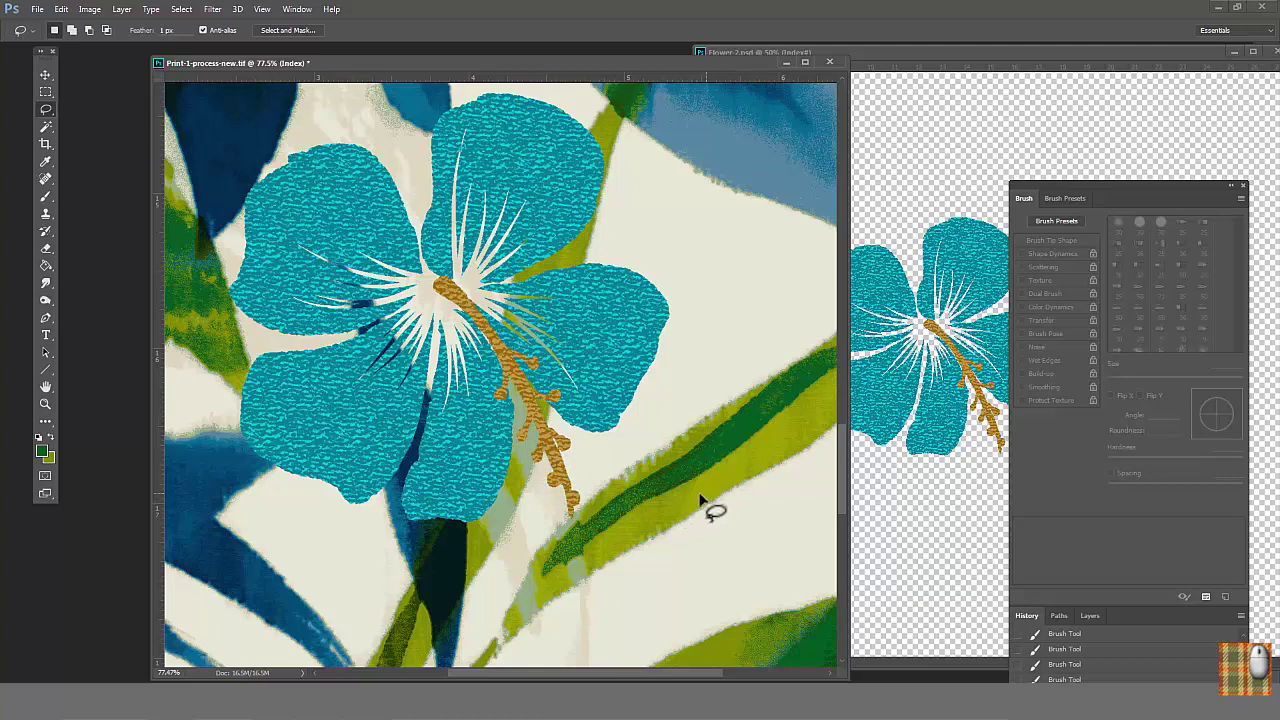
left_click(45, 161)
left_click(710, 491)
left_click(44, 268)
left_click_drag(434, 544, 720, 388)
left_click(480, 414)
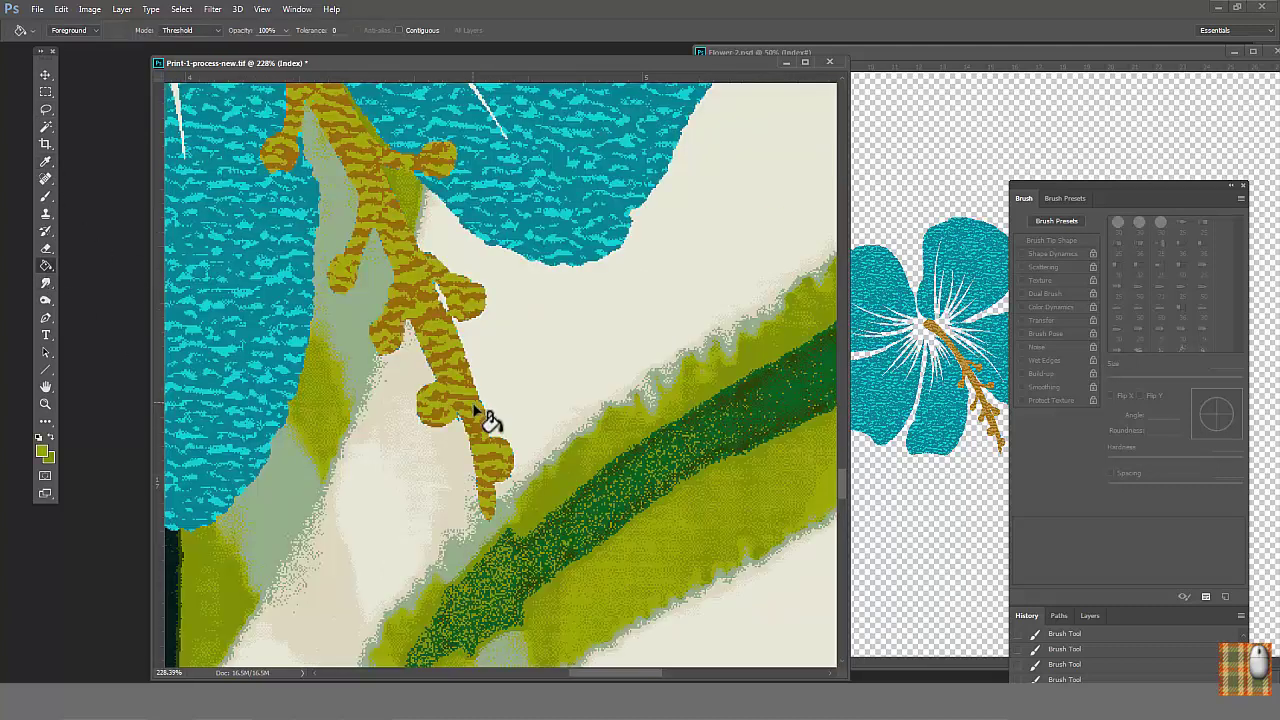
key("i")
left_click(46, 264)
left_click(441, 367)
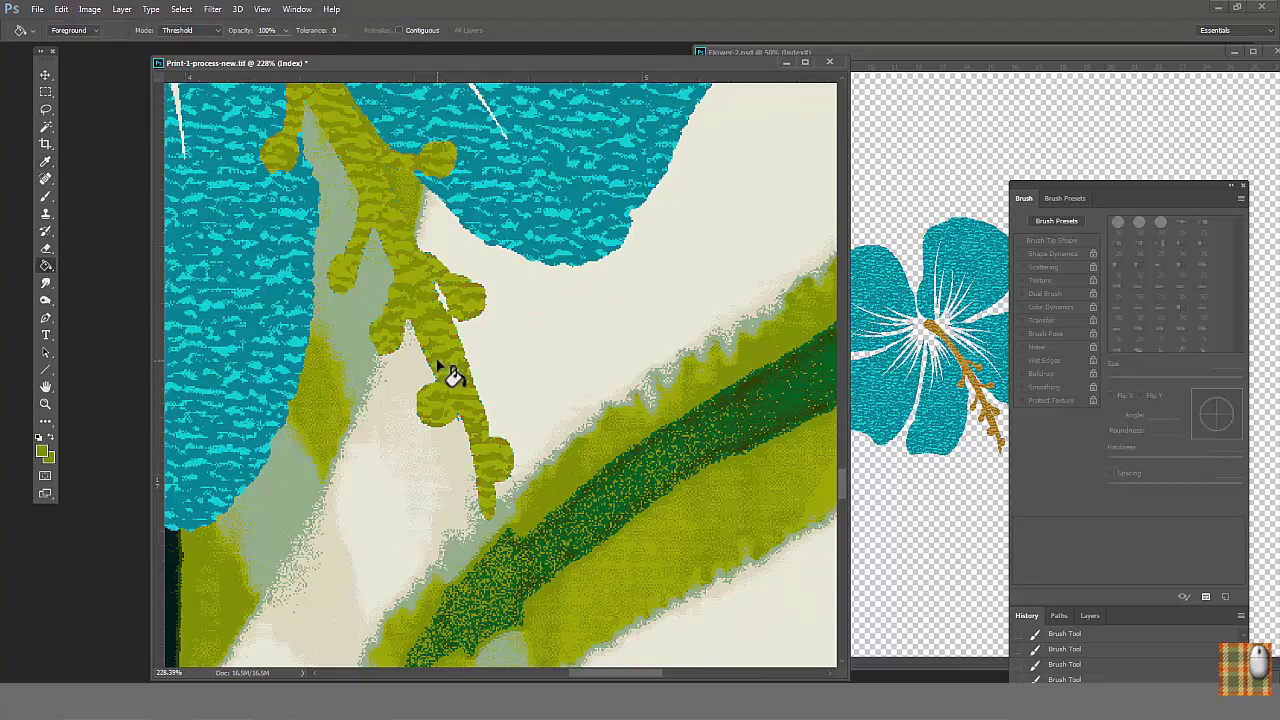
Replace the bright turquoise flecks of the flower petals with the grey-blue sampled from the adjacent blue leaf.
left_click(386, 333, "alt")
left_click(362, 346, "alt")
left_click(362, 346, "alt")
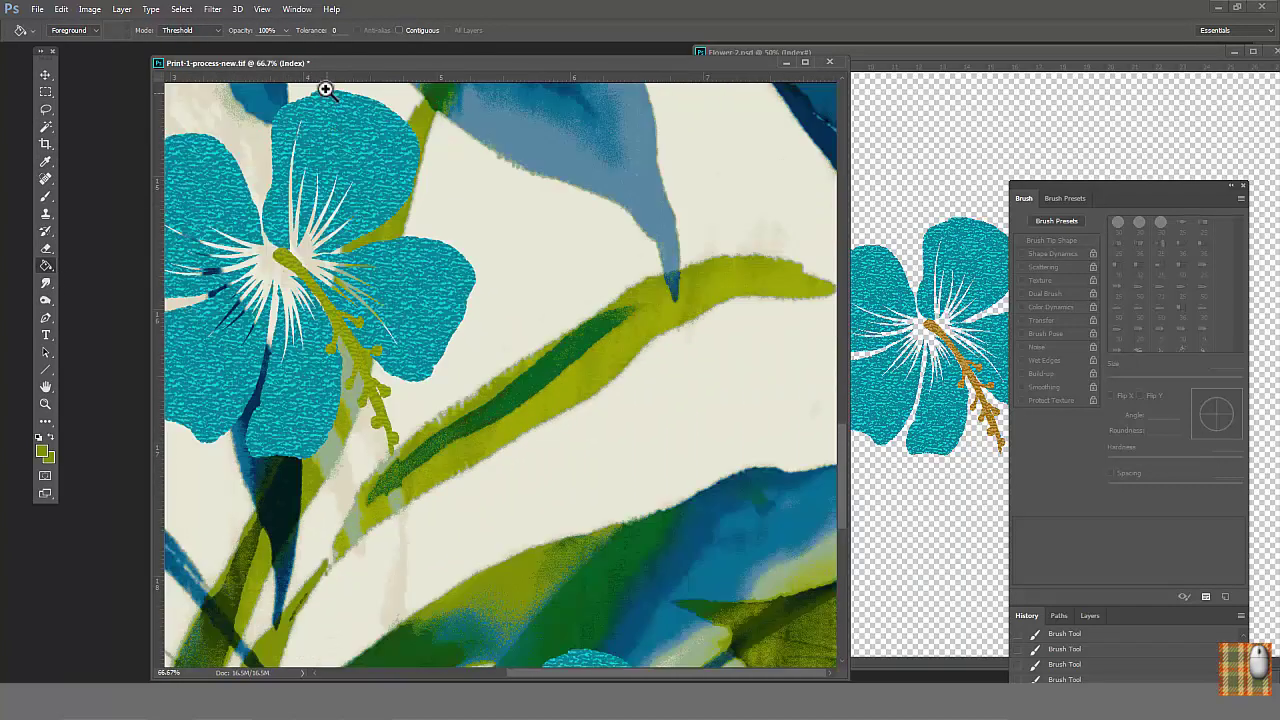
mouse_move(336, 106)
left_mouse_down()
mouse_move(521, 284)
mouse_move(644, 374)
mouse_move(592, 397)
left_mouse_up()
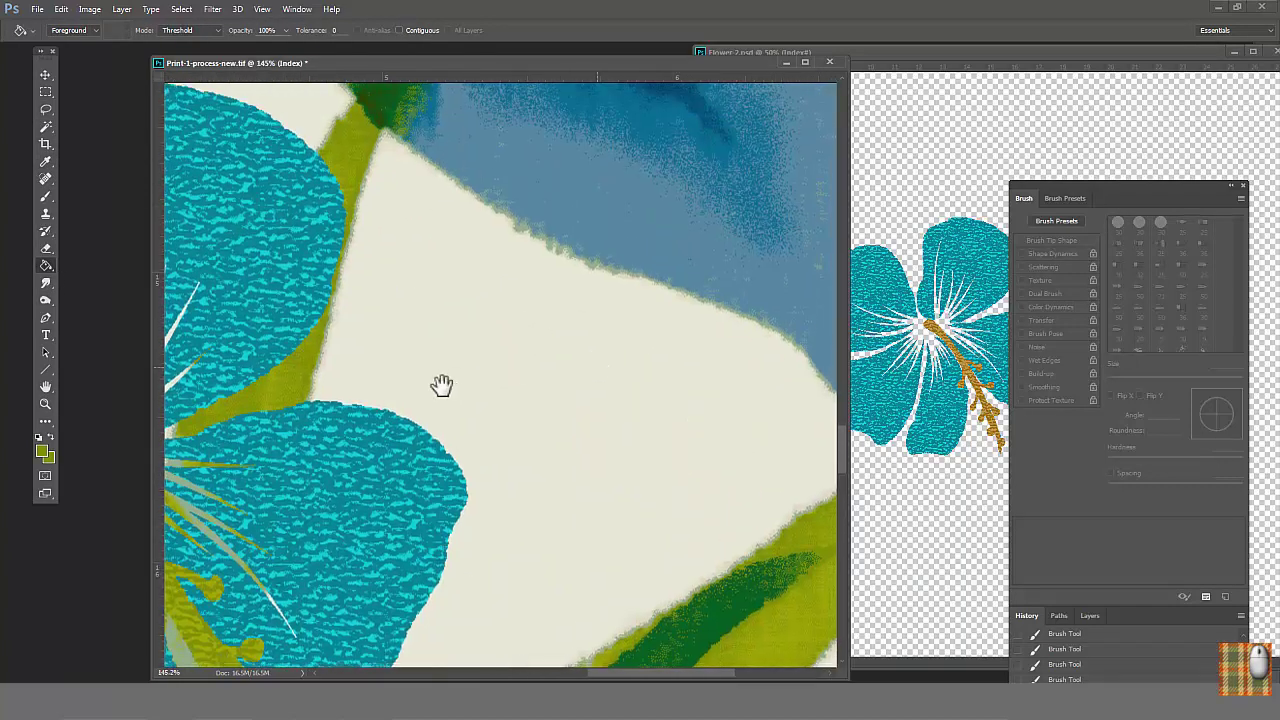
left_click(48, 162)
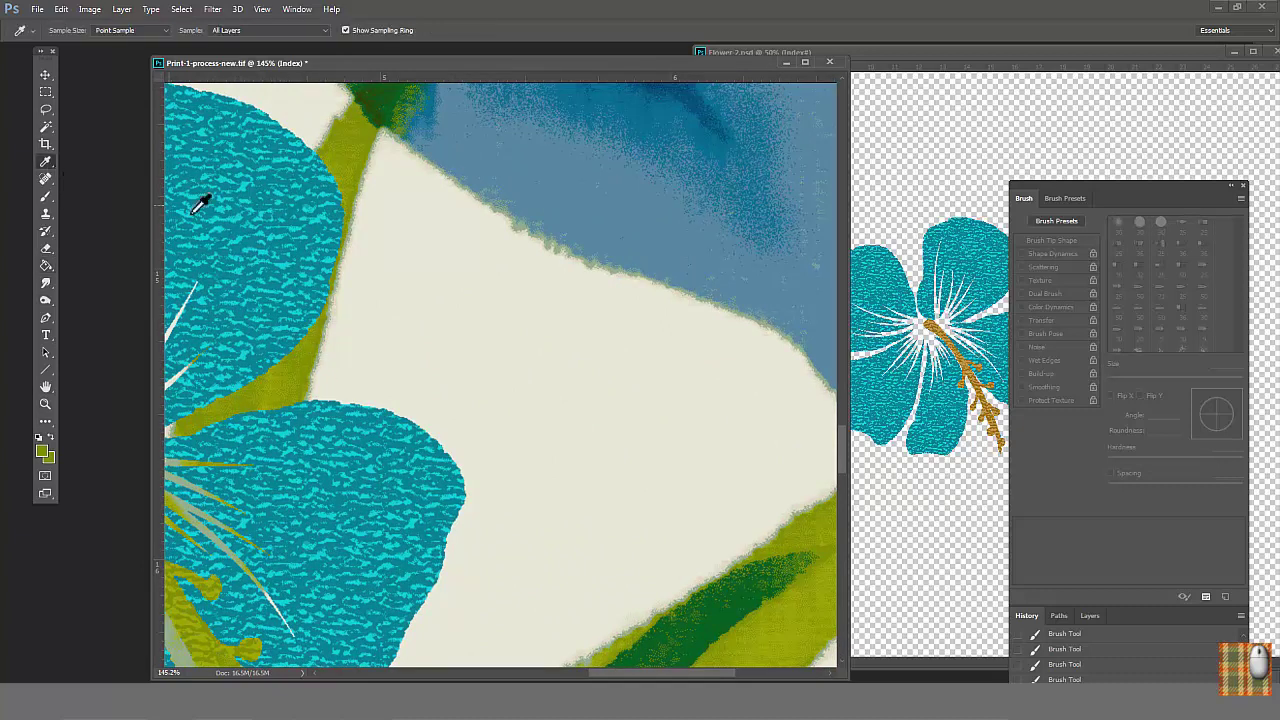
left_click(533, 187)
left_click(46, 265)
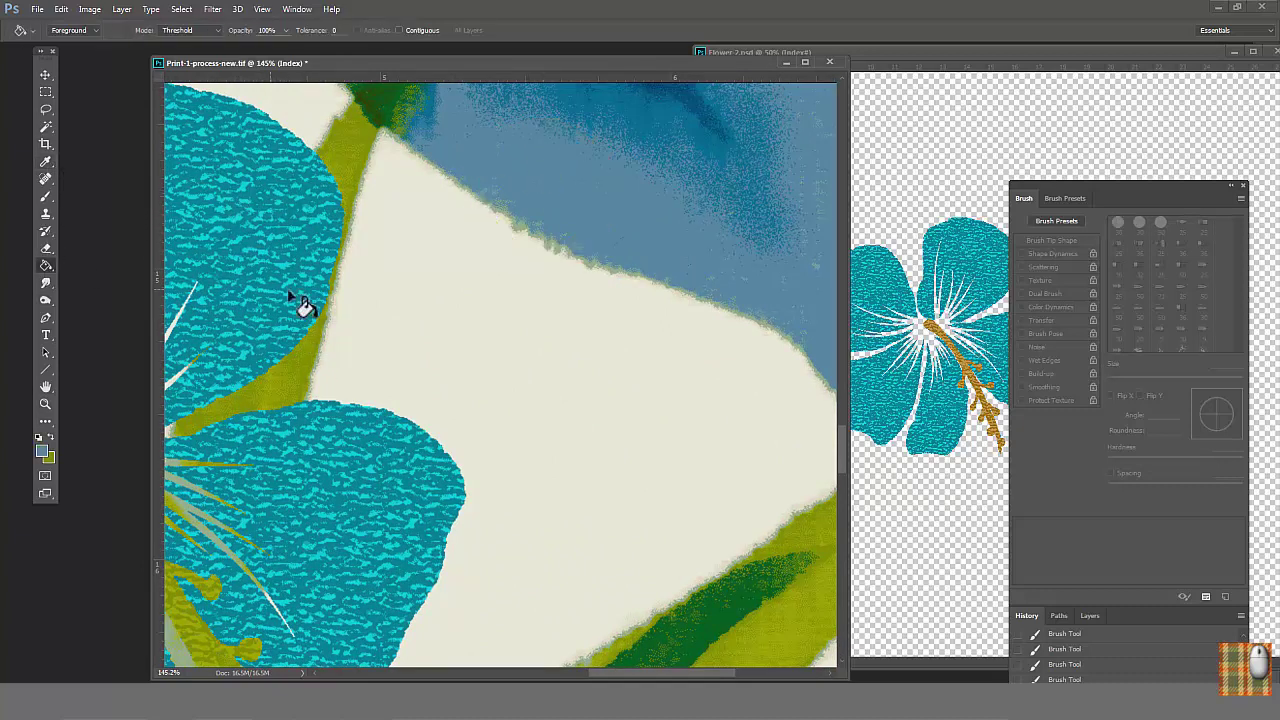
left_click(294, 280)
Sample the deeper blue of the same leaf and fill the petals' remaining teal base with it.
left_click(46, 162)
left_click(686, 120)
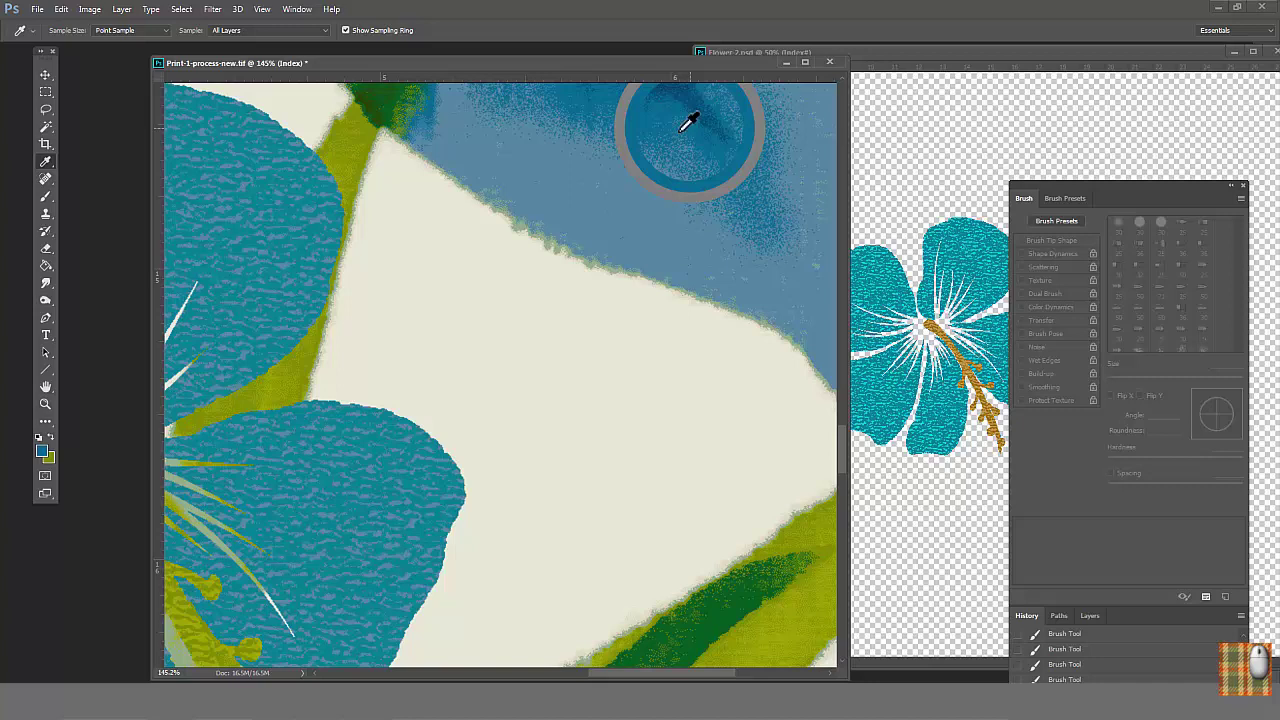
left_click(46, 265)
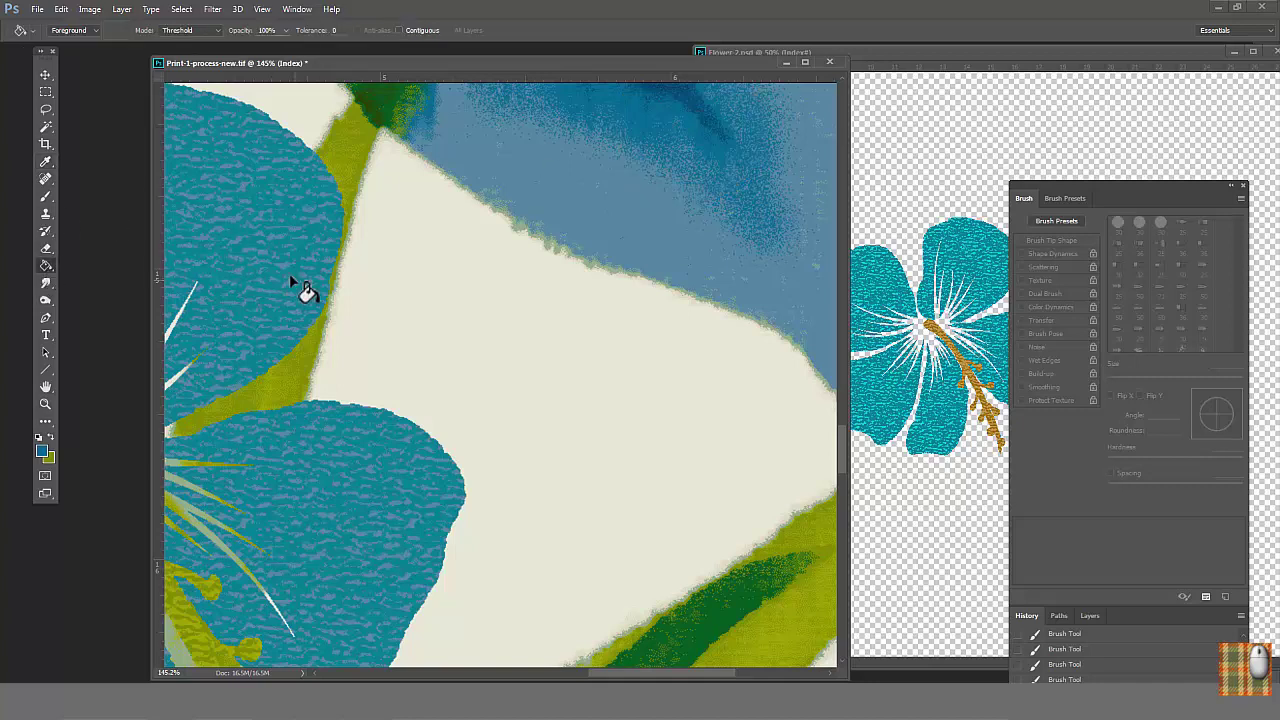
left_click(292, 285)
left_click(346, 361, "alt")
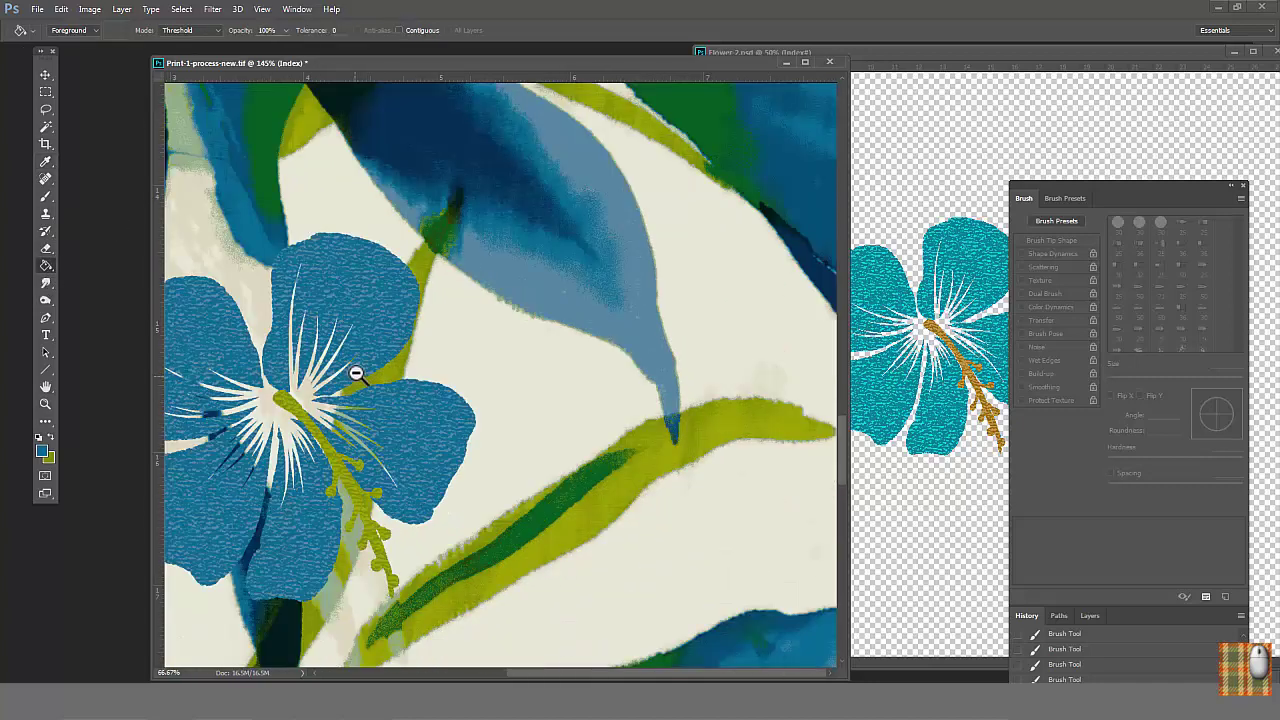
Convert the print to RGB Color and back to Indexed Color with the Exact palette.
left_click(358, 373, "alt")
left_click(393, 374, "alt")
left_click(94, 10)
mouse_move(103, 33)
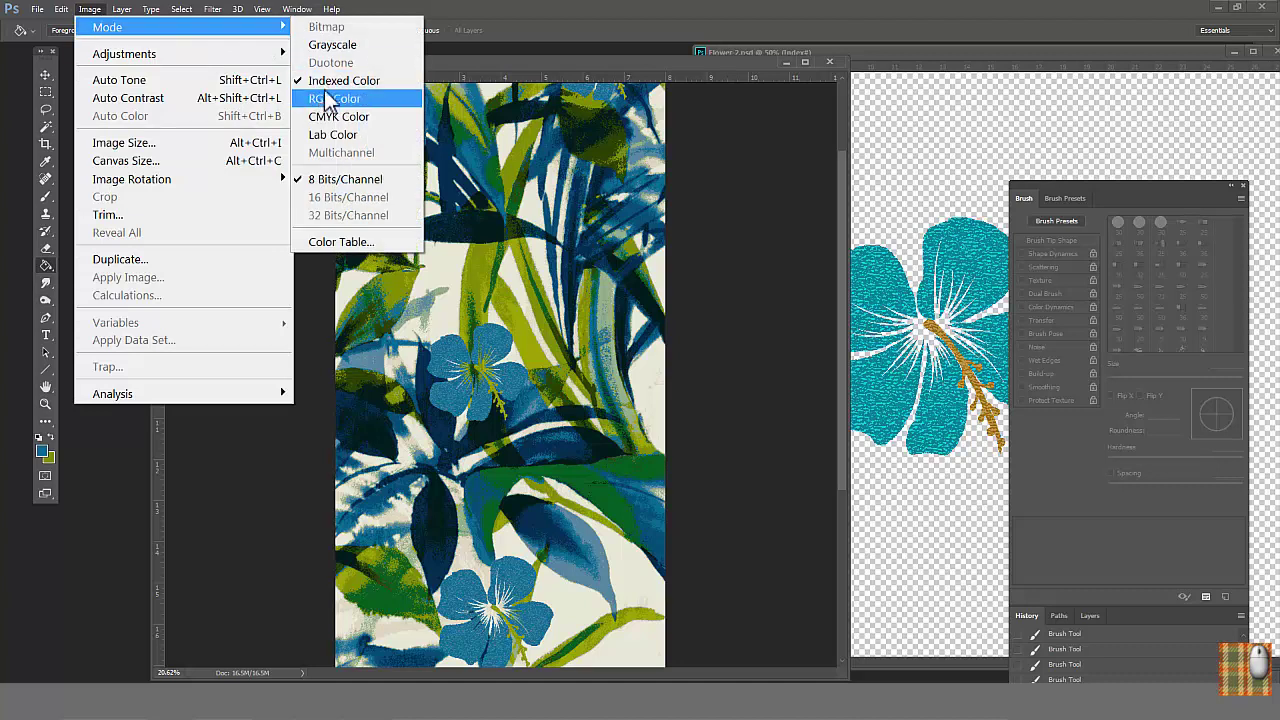
left_click(329, 97)
left_click(90, 10)
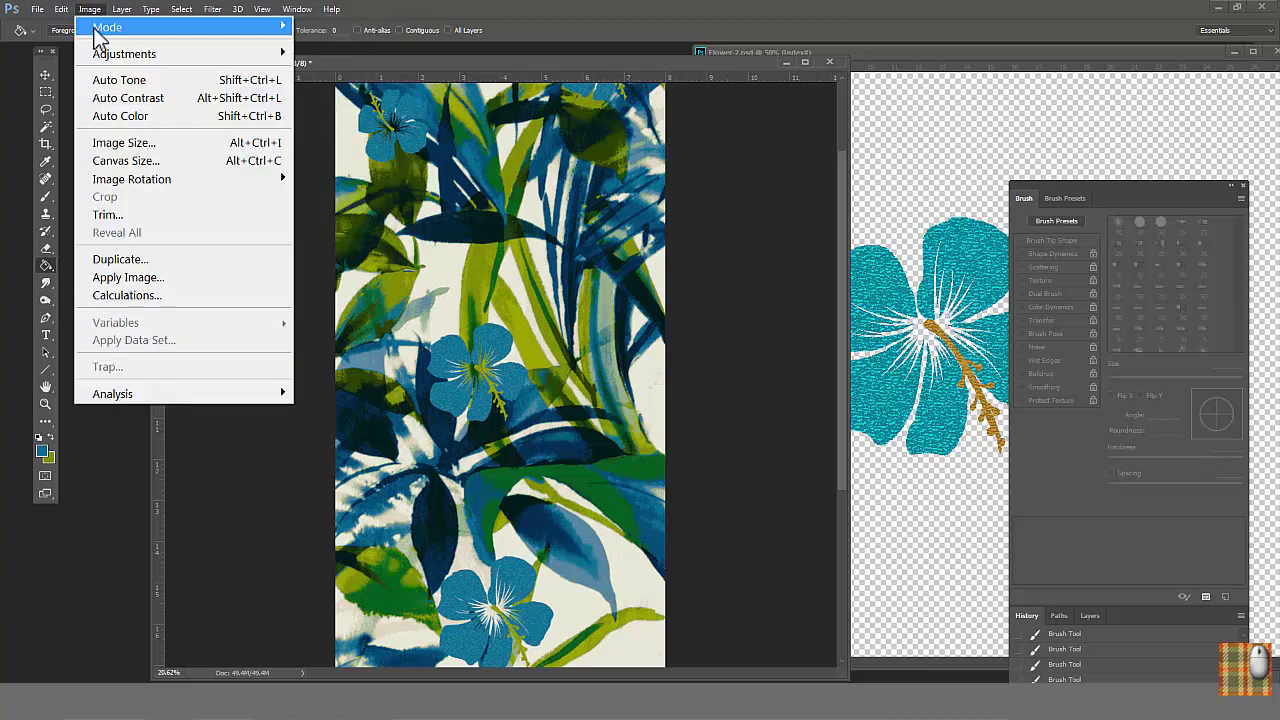
left_click(335, 81)
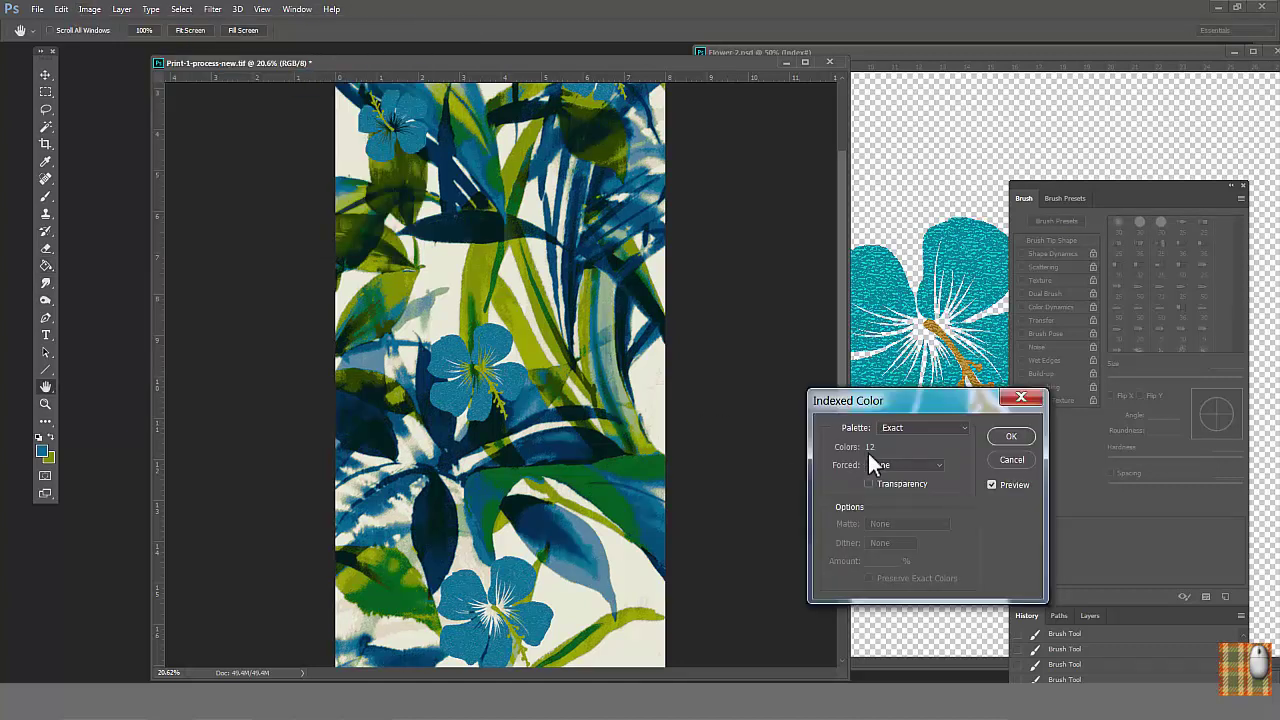
left_click(1010, 442)
key("g")
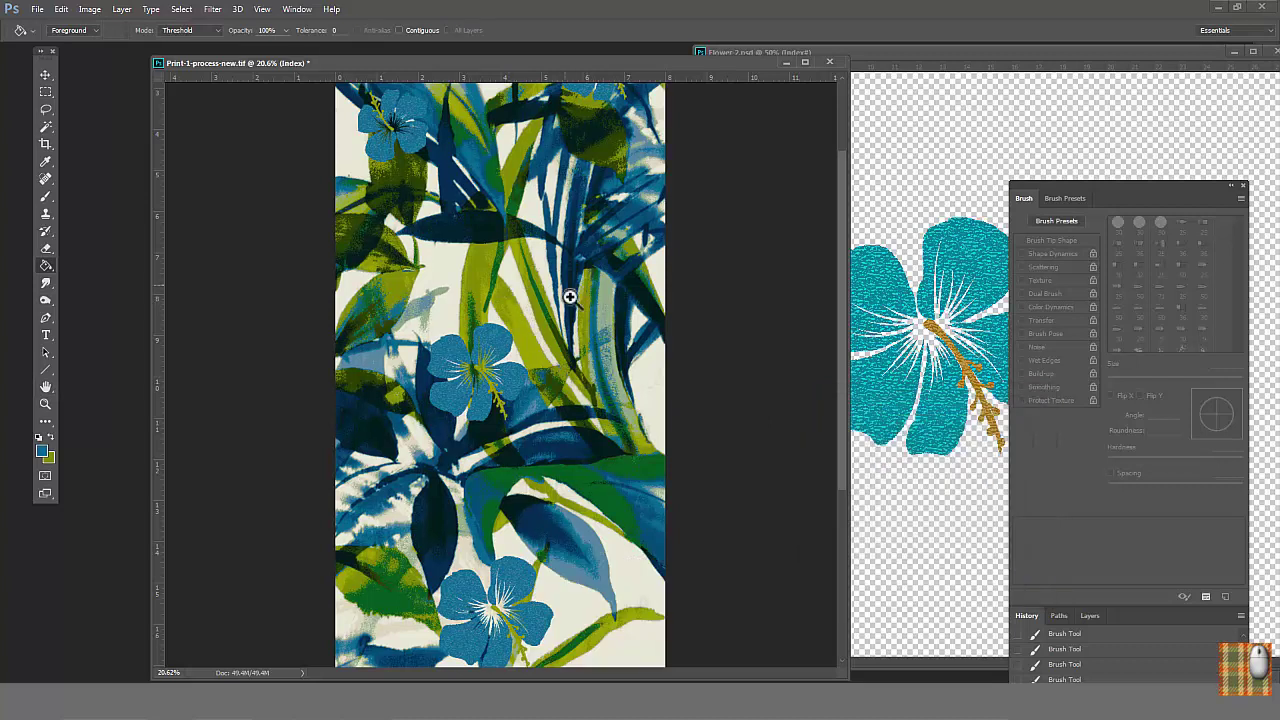
scroll(474, 443, "up", 5)
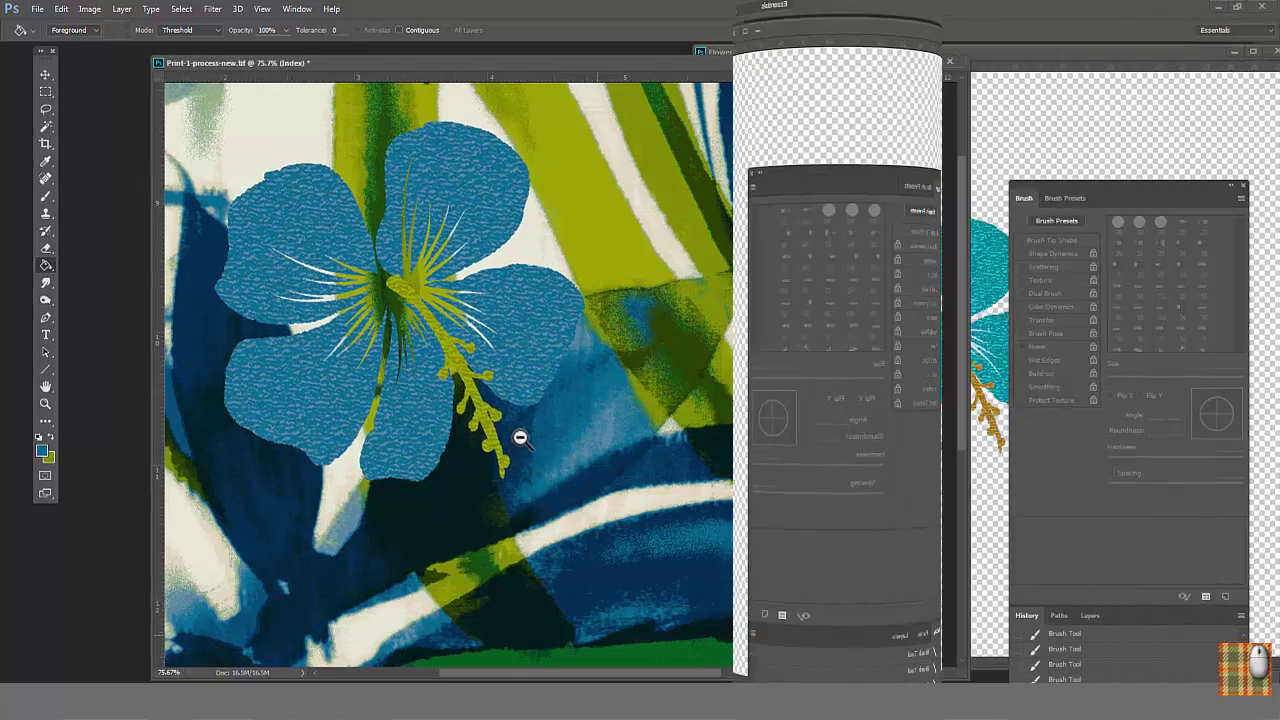
Open Print-1_0002_Layer 5.tif and float it in its own window beside the print, with its green flowers enlarged.
key("ctrl+o")
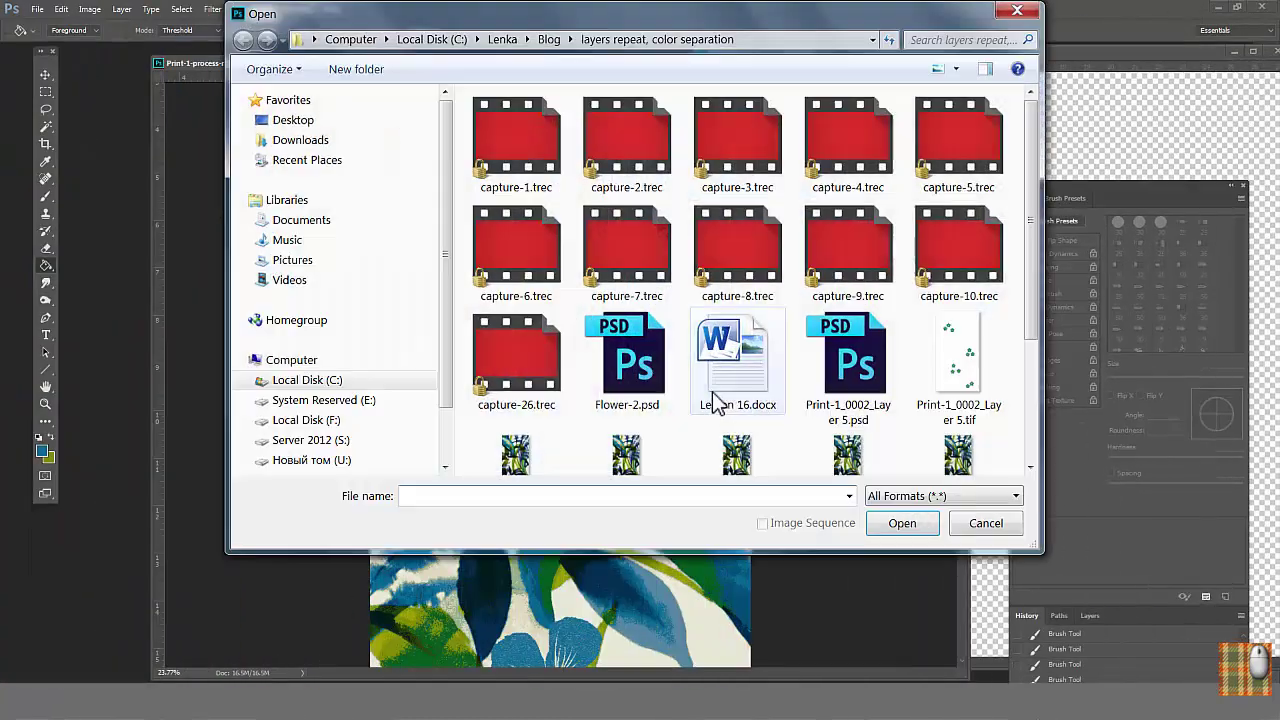
left_click(958, 362)
left_click(920, 533)
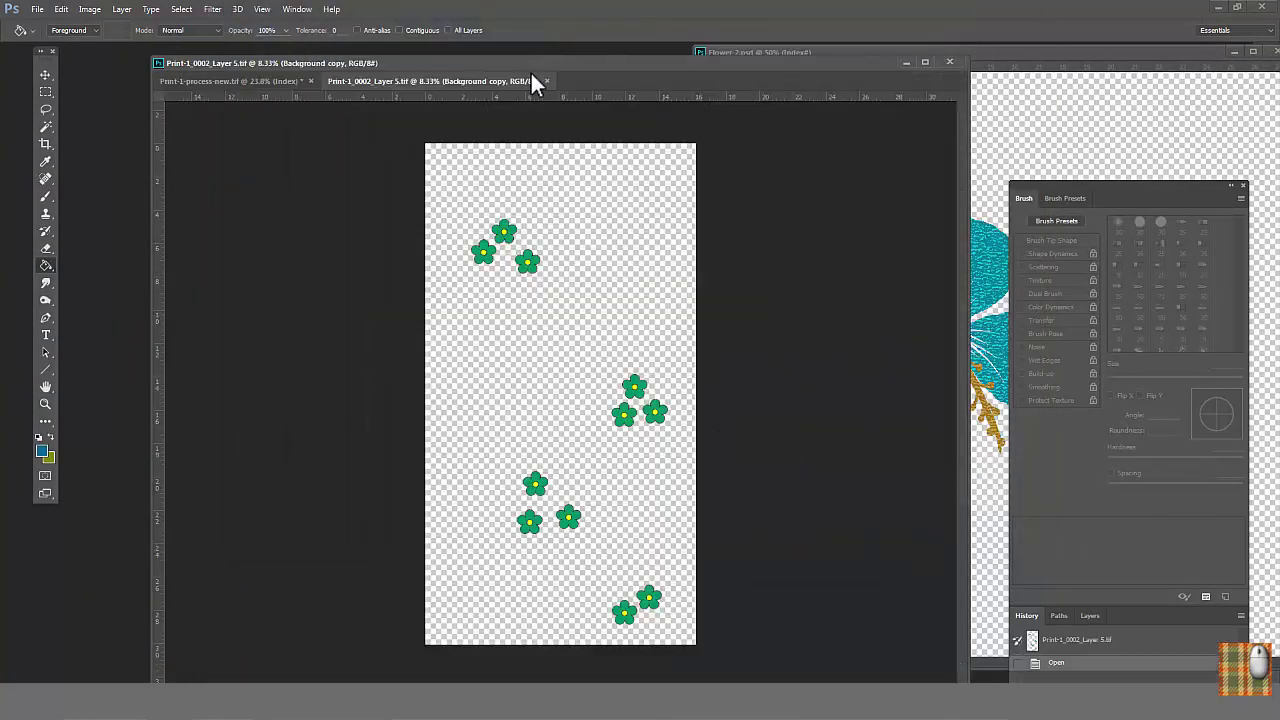
left_click_drag(536, 81, 703, 106)
left_click_drag(662, 66, 528, 64)
left_click(854, 132)
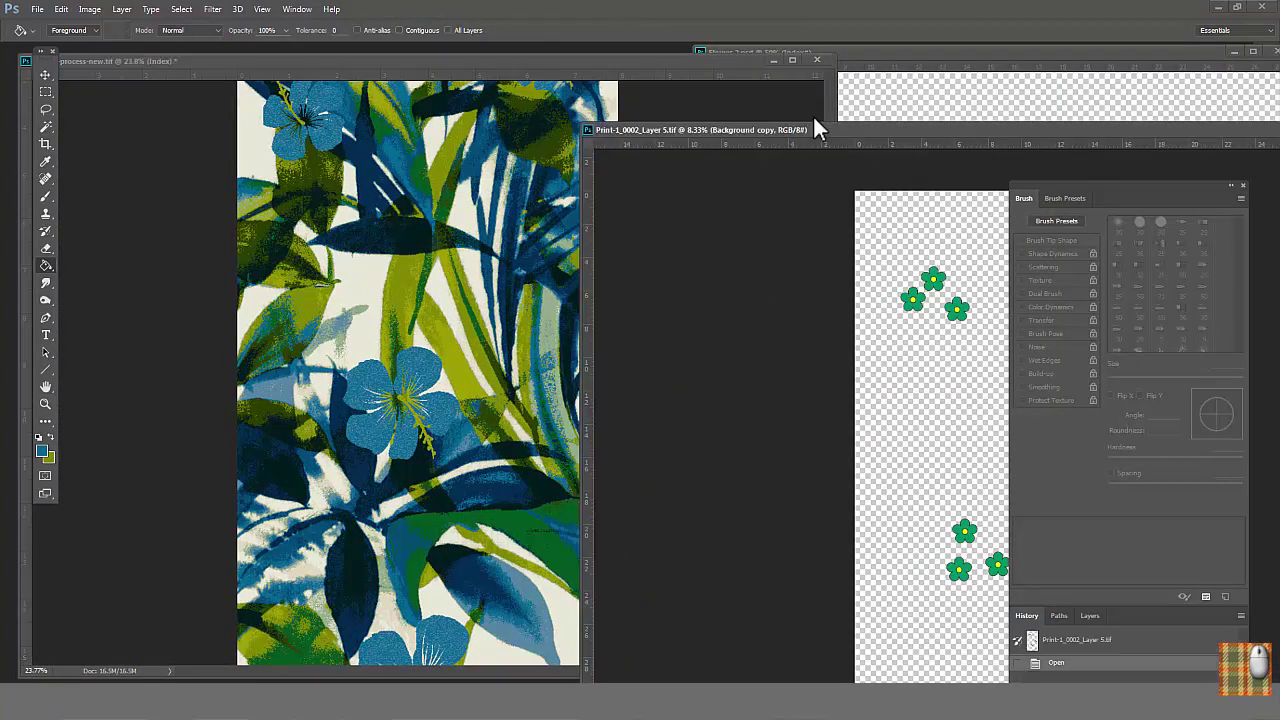
left_click_drag(889, 236, 972, 362)
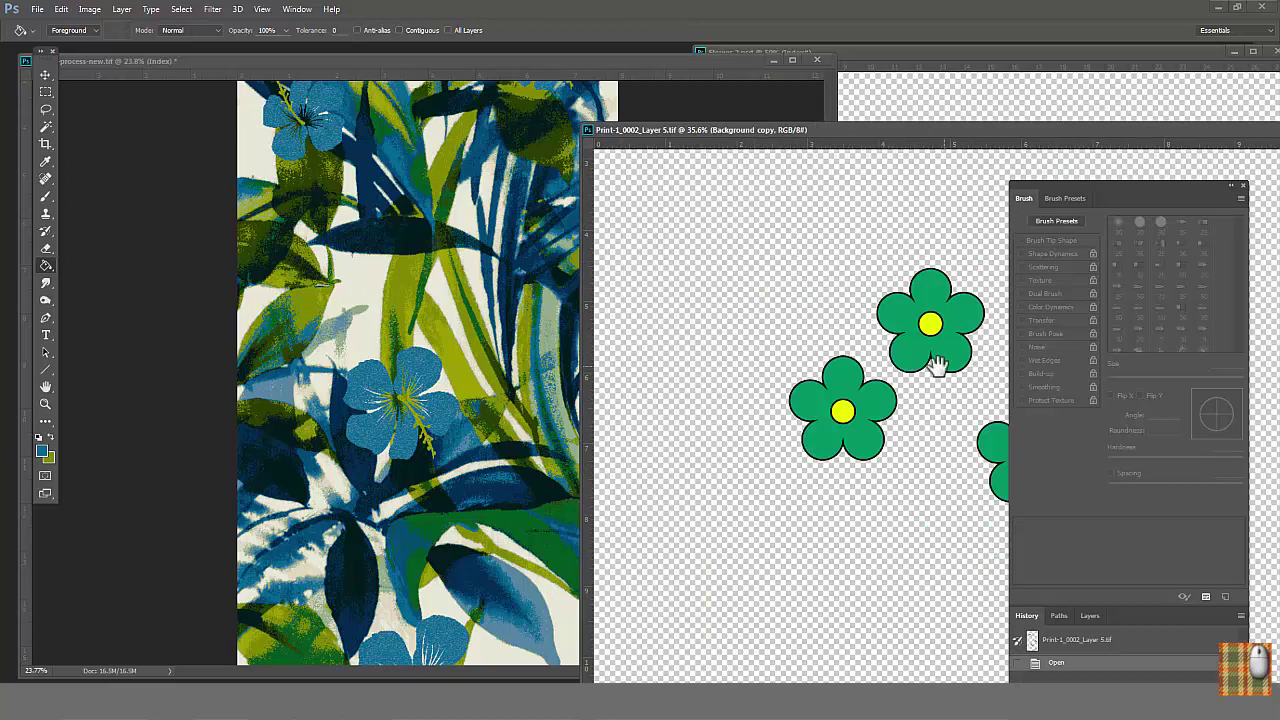
left_click_drag(875, 363, 791, 343)
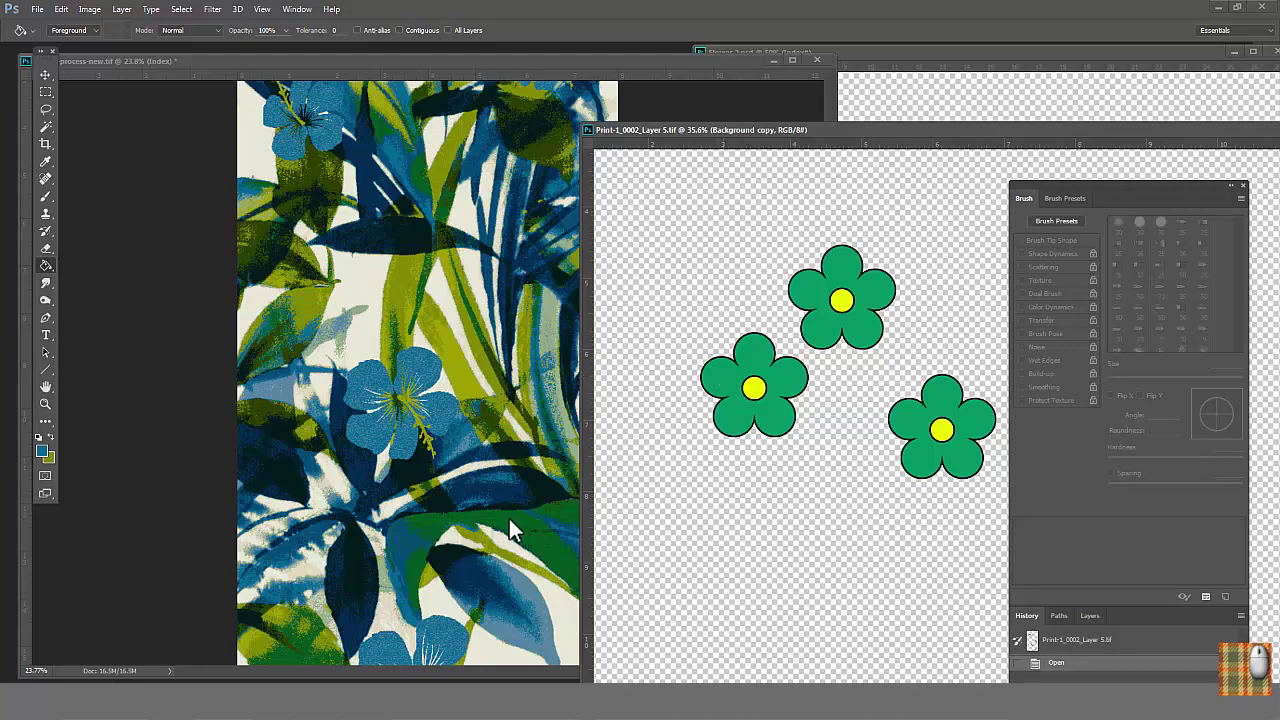
Sample the dark green from the print's large leaf and fill the small flowers' petals with it.
key("i")
left_click(45, 266)
left_click(740, 427)
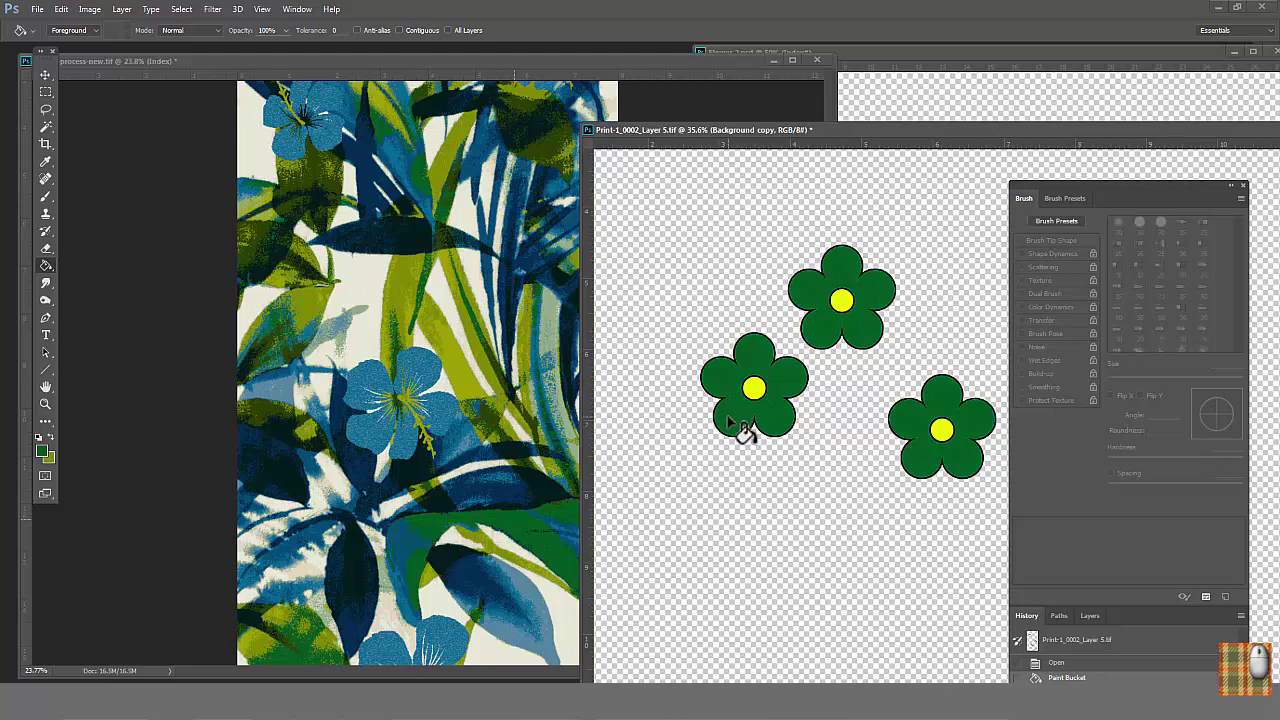
Copy the whole small-flower layer and paste it into the indexed print.
left_click(766, 132)
left_click(183, 10)
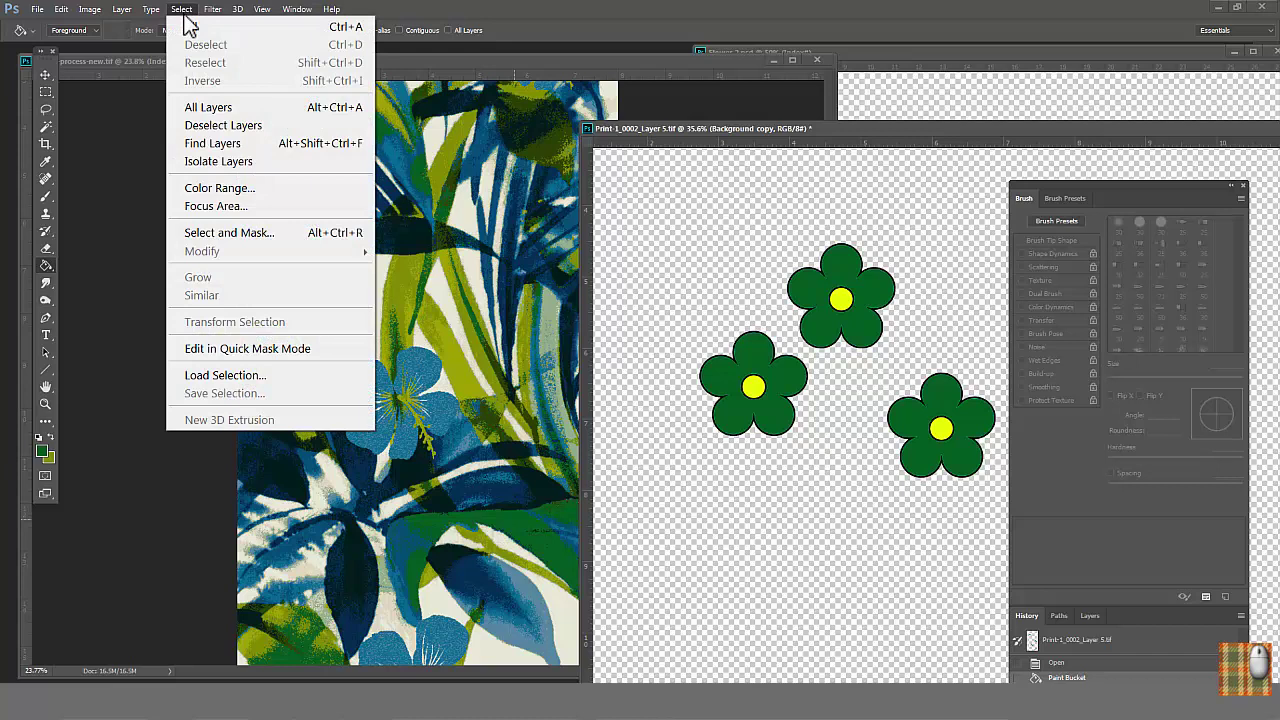
mouse_move(61, 9)
left_click(127, 136)
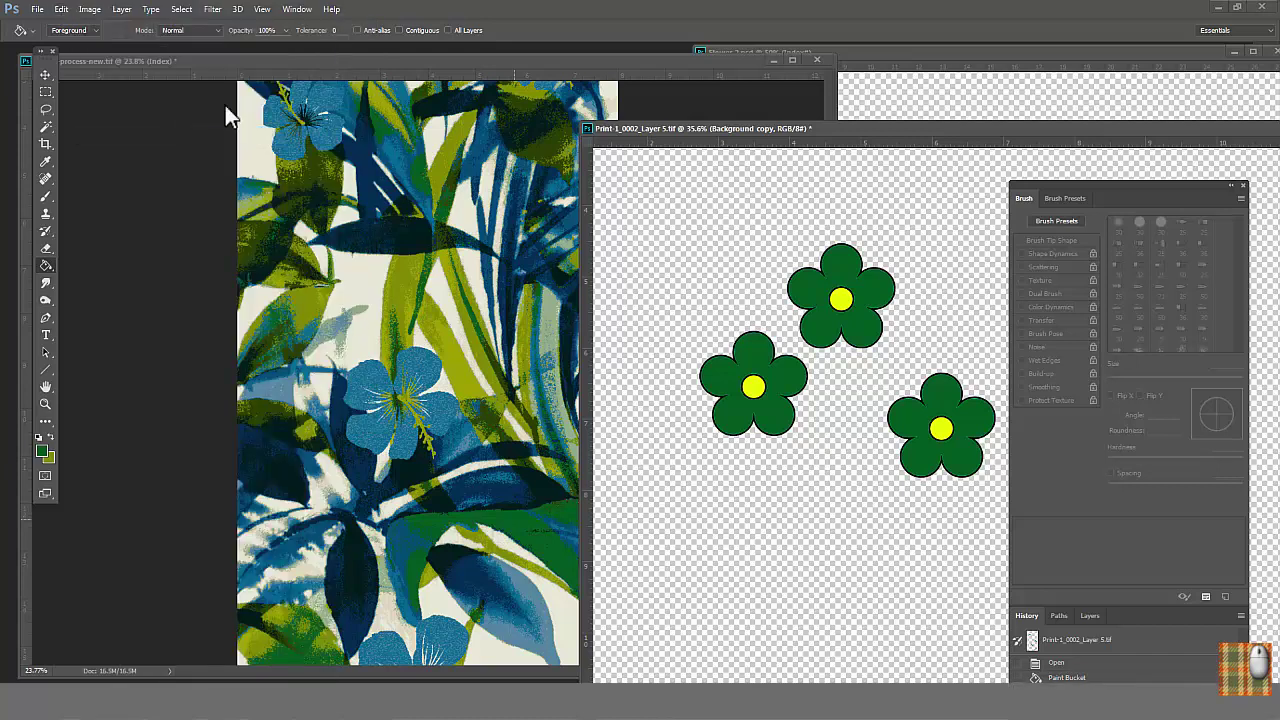
left_click(335, 58)
left_click(61, 9)
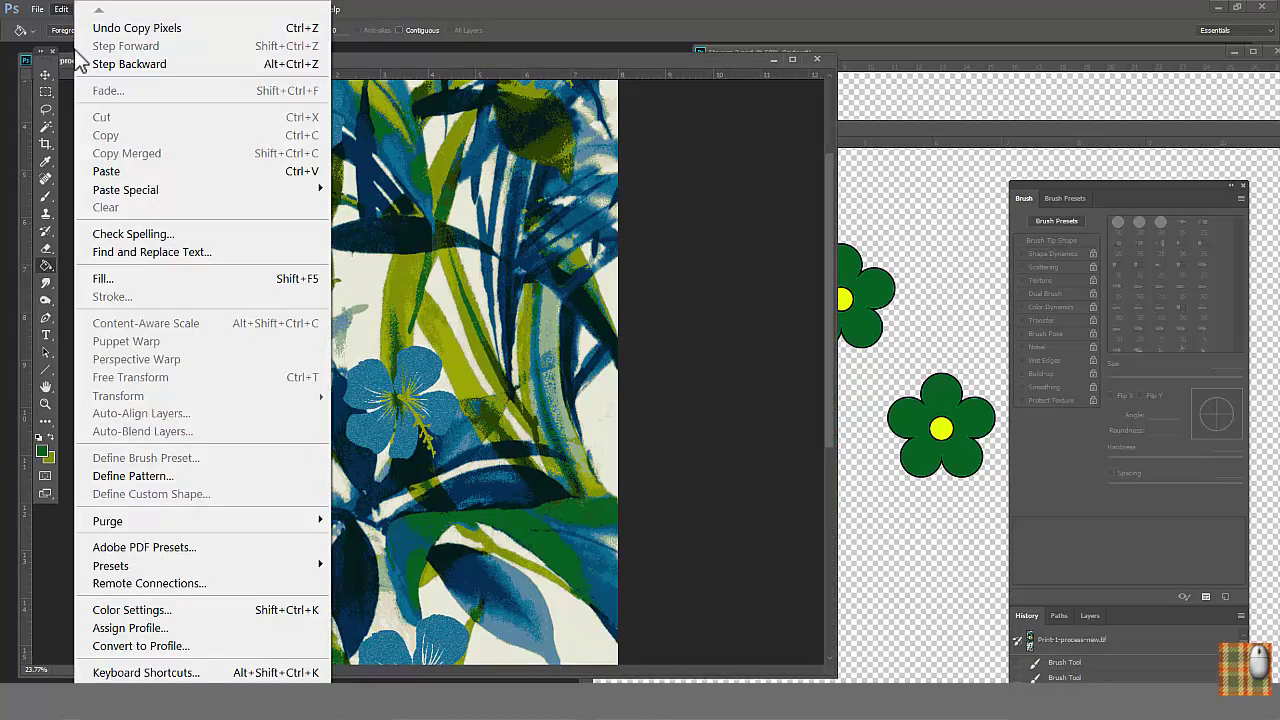
left_click(107, 172)
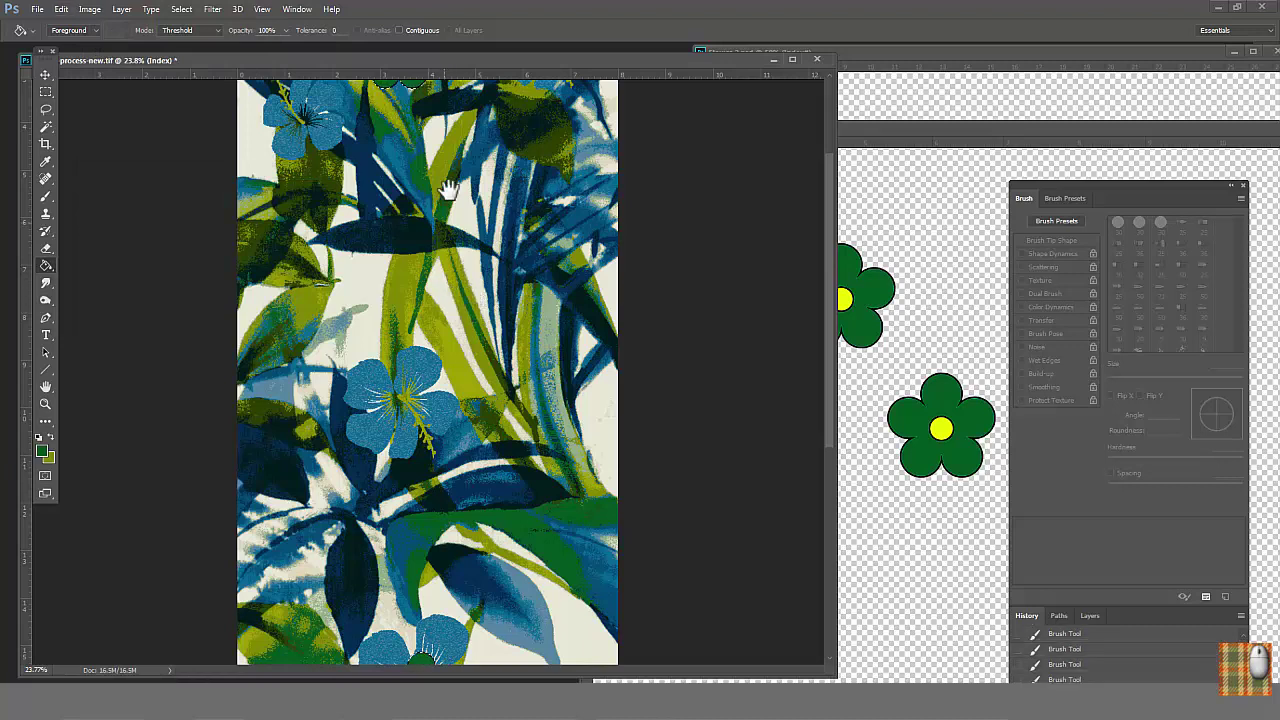
Adjust the position of the pasted green flowers over the print and deselect them.
left_click_drag(448, 280, 441, 425)
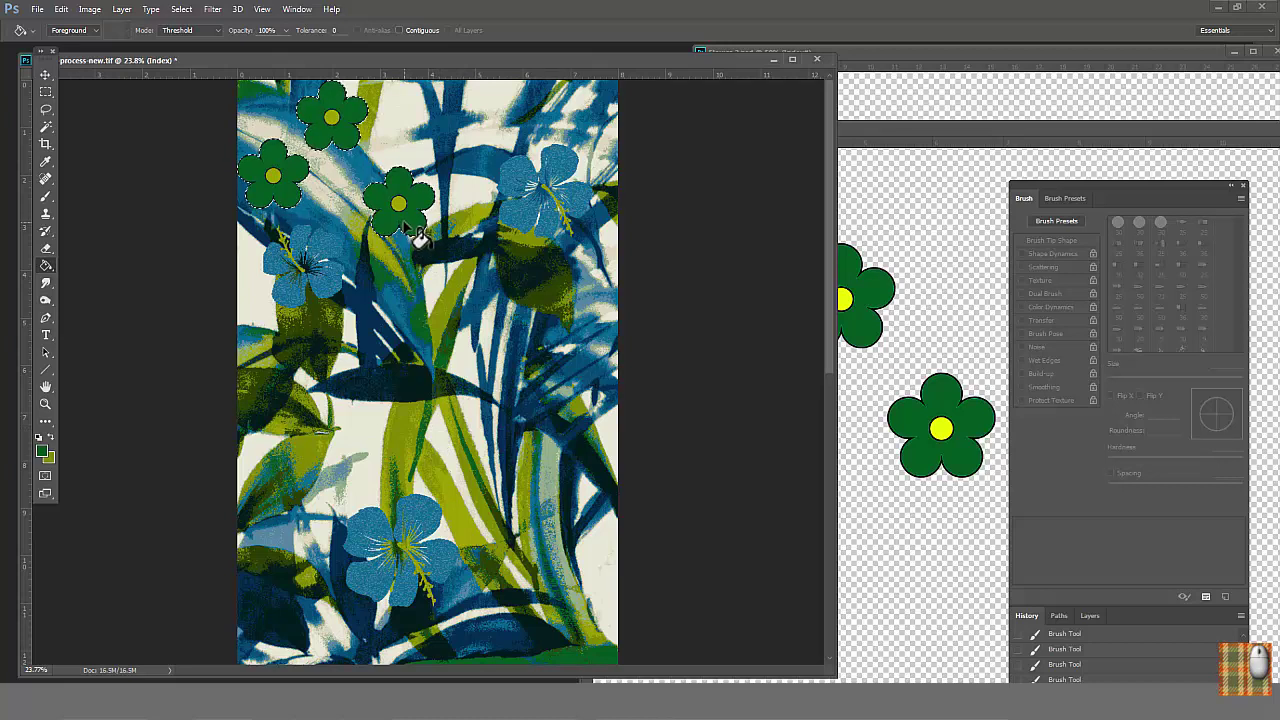
key("ctrl+0")
key("v")
left_click_drag(420, 161, 451, 163)
left_click_drag(830, 372, 844, 340)
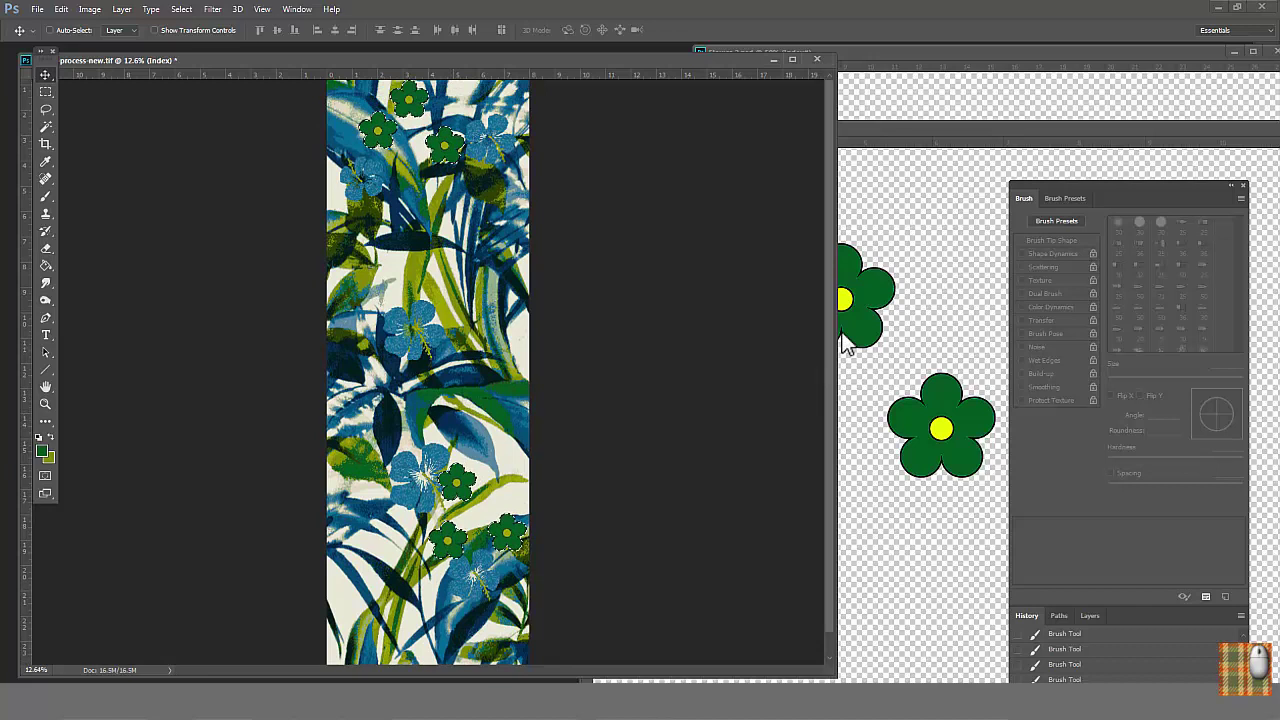
key("ctrl+d")
mouse_move(381, 129)
left_mouse_down()
mouse_move(381, 142)
mouse_move(380, 129)
left_mouse_up()
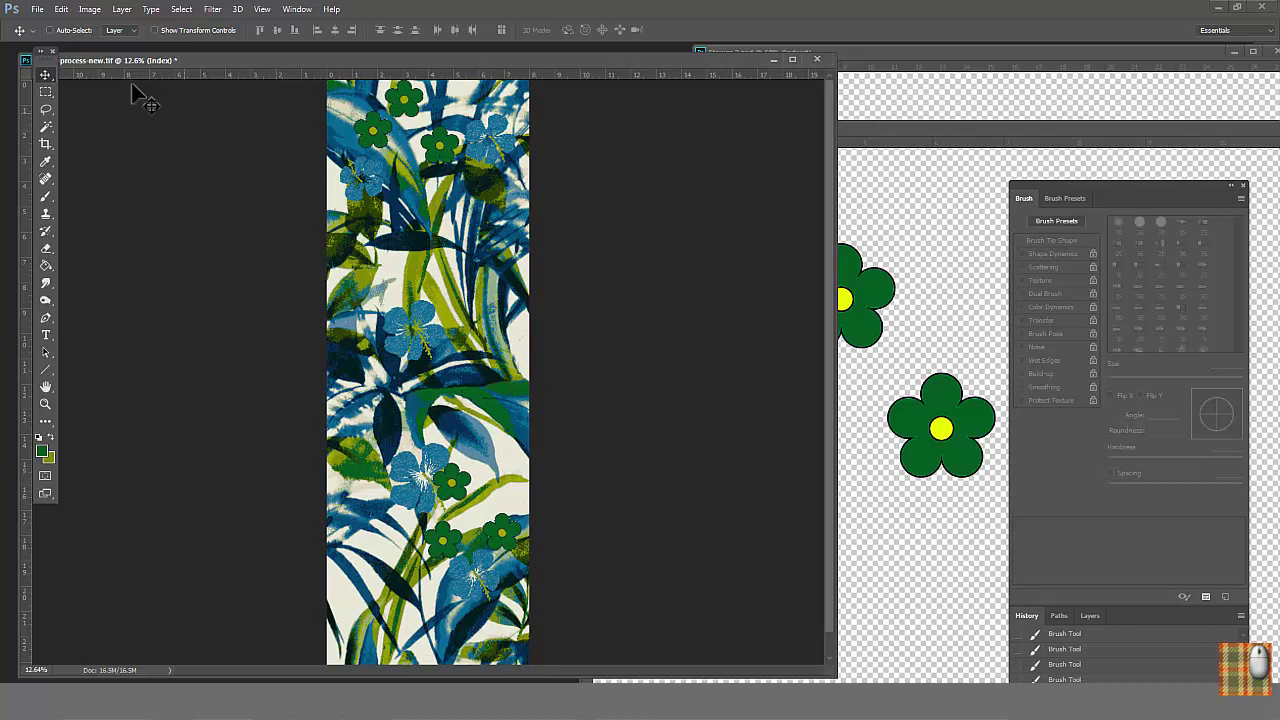
Copy a group of olive dots from Print-1_0000_Layer 7.tif, paste it into the print and position it around the middle hibiscus.
left_click(37, 9)
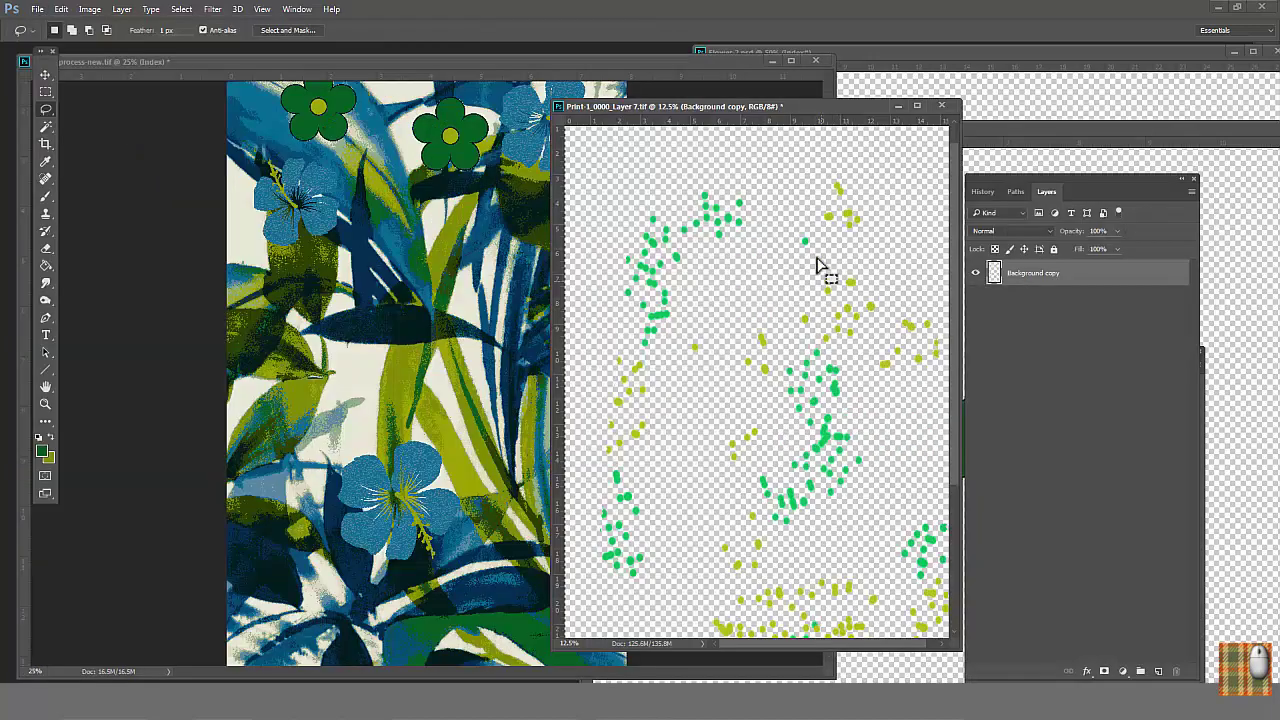
mouse_move(833, 162)
left_mouse_down()
mouse_move(800, 340)
mouse_move(885, 313)
mouse_move(842, 164)
left_mouse_up()
key("ctrl+c")
left_click(492, 328)
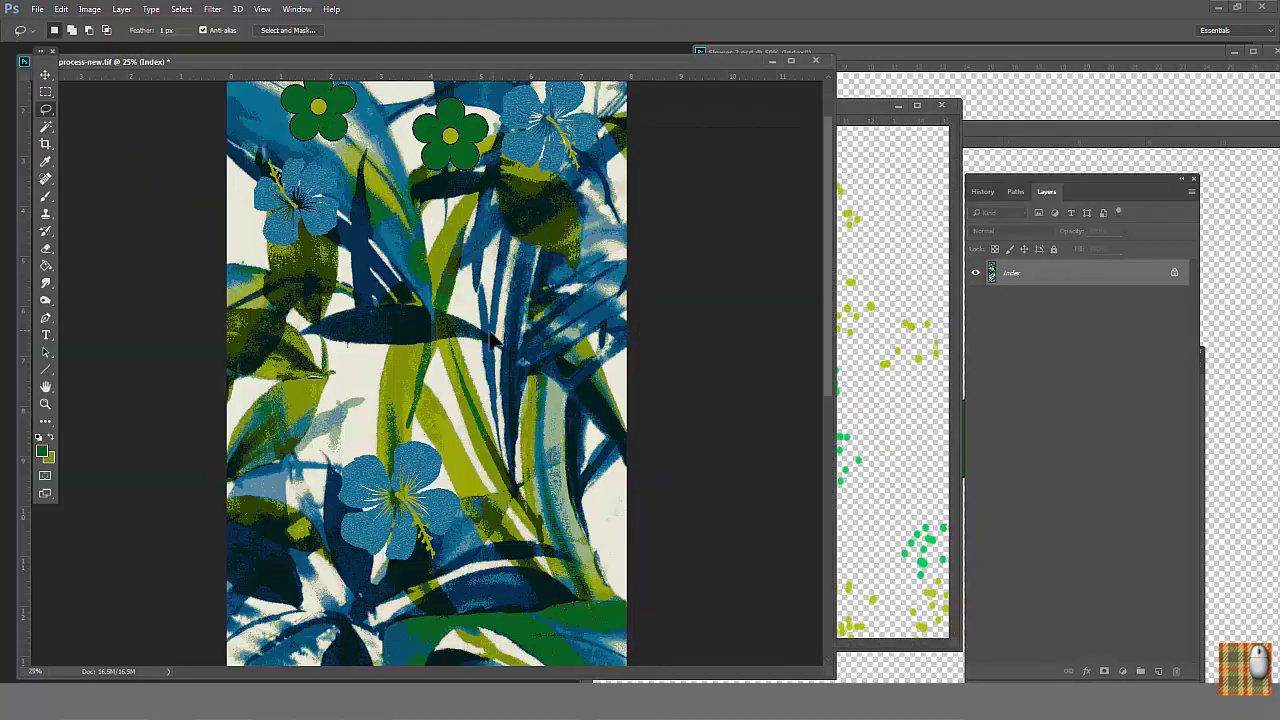
key("ctrl+v")
left_click_drag(463, 311, 488, 326)
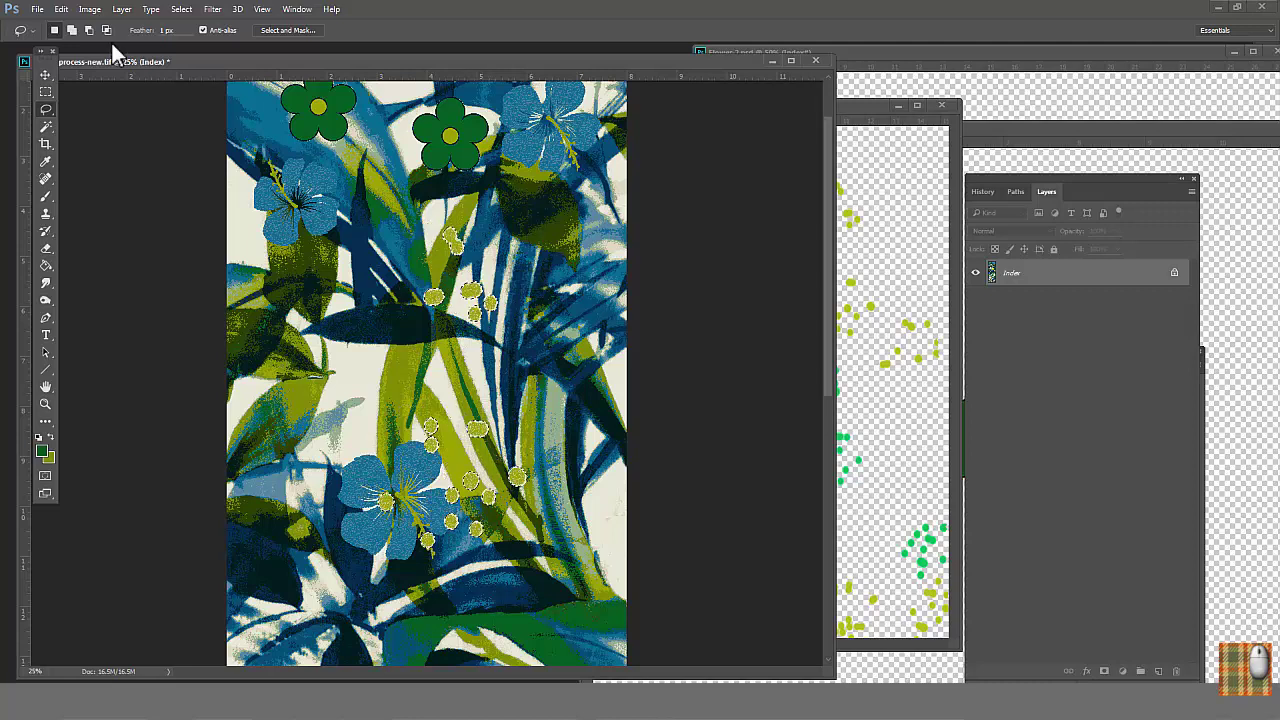
Scale the pasted group of dots down and place it over the upright leaves above the middle hibiscus.
left_click(64, 10)
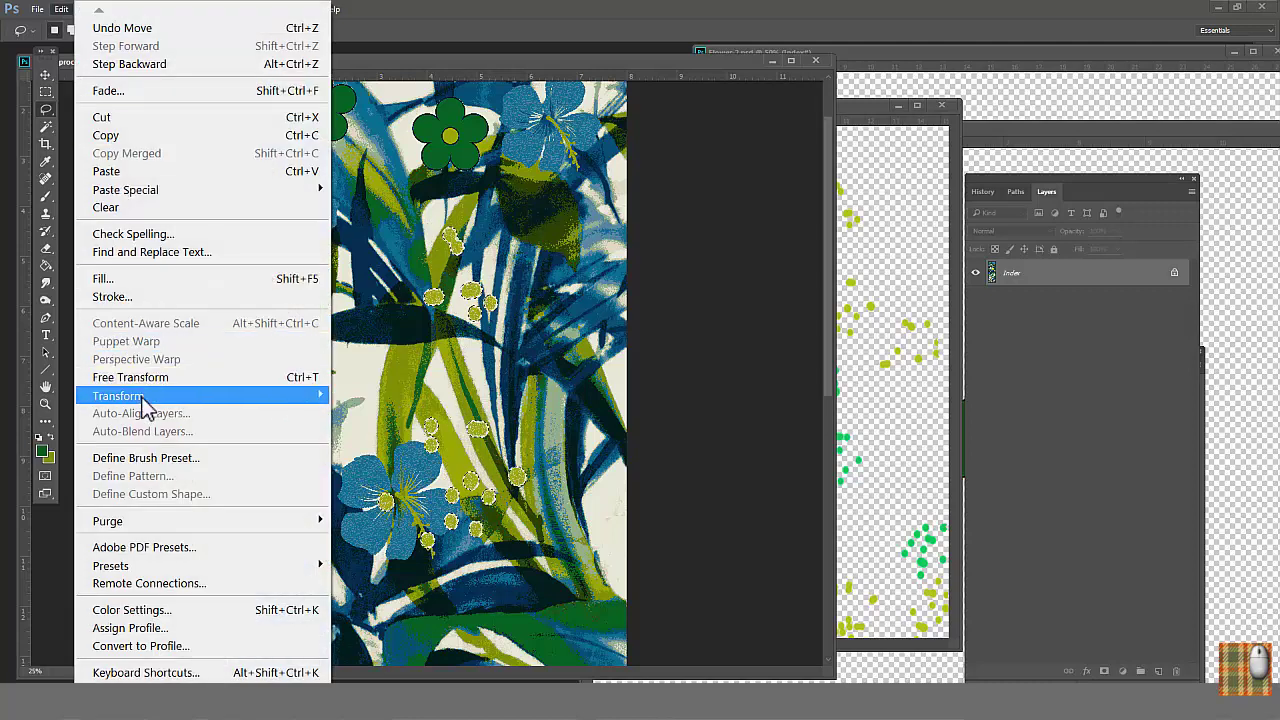
mouse_move(145, 396)
left_click(360, 421)
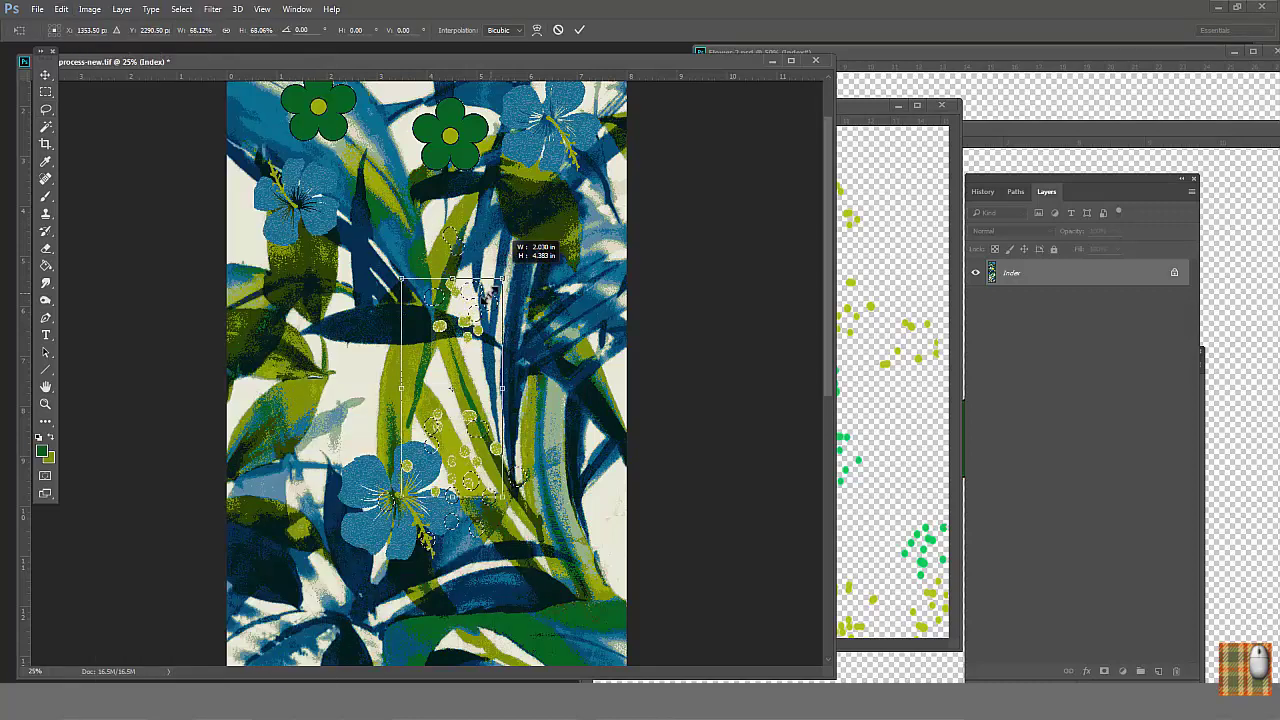
mouse_move(488, 294)
left_mouse_down()
mouse_move(472, 309)
mouse_move(471, 290)
left_mouse_up()
double_click(465, 342)
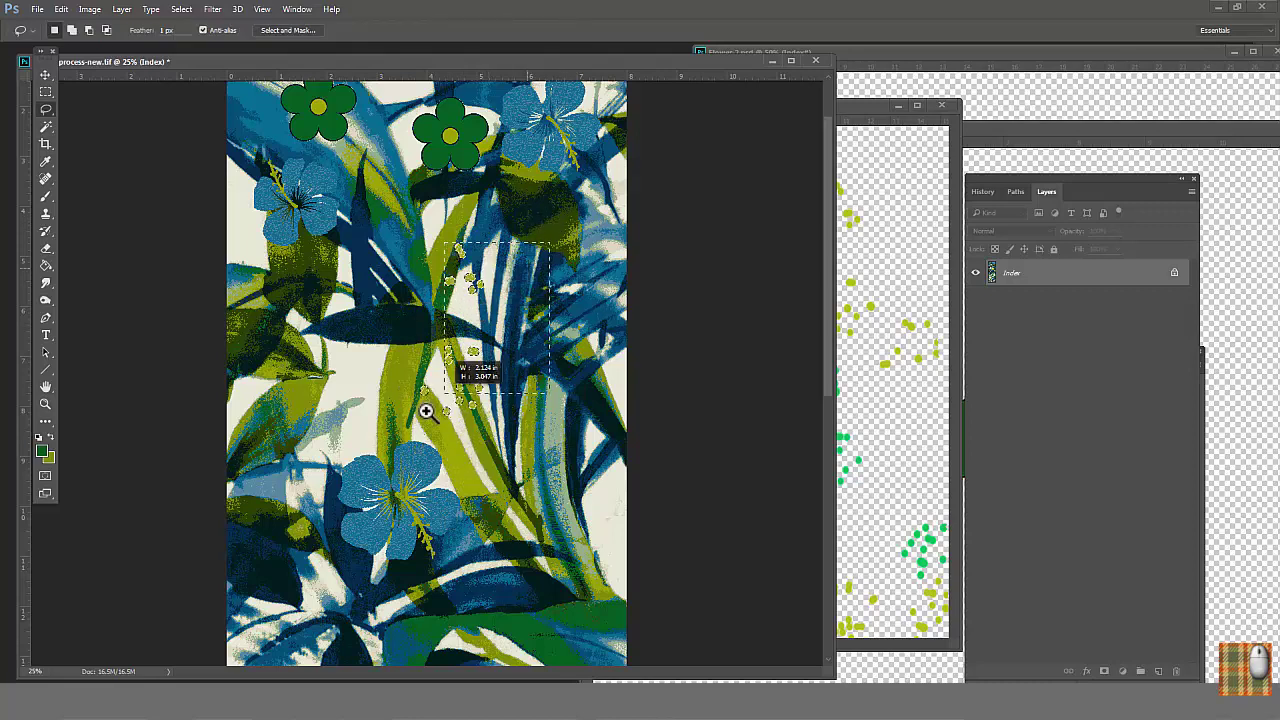
left_click_drag(427, 411, 425, 428)
Fill the selected dots with the olive green sampled from the adjacent leaf and move them over the large green leaf near the print's right edge.
left_click(45, 162)
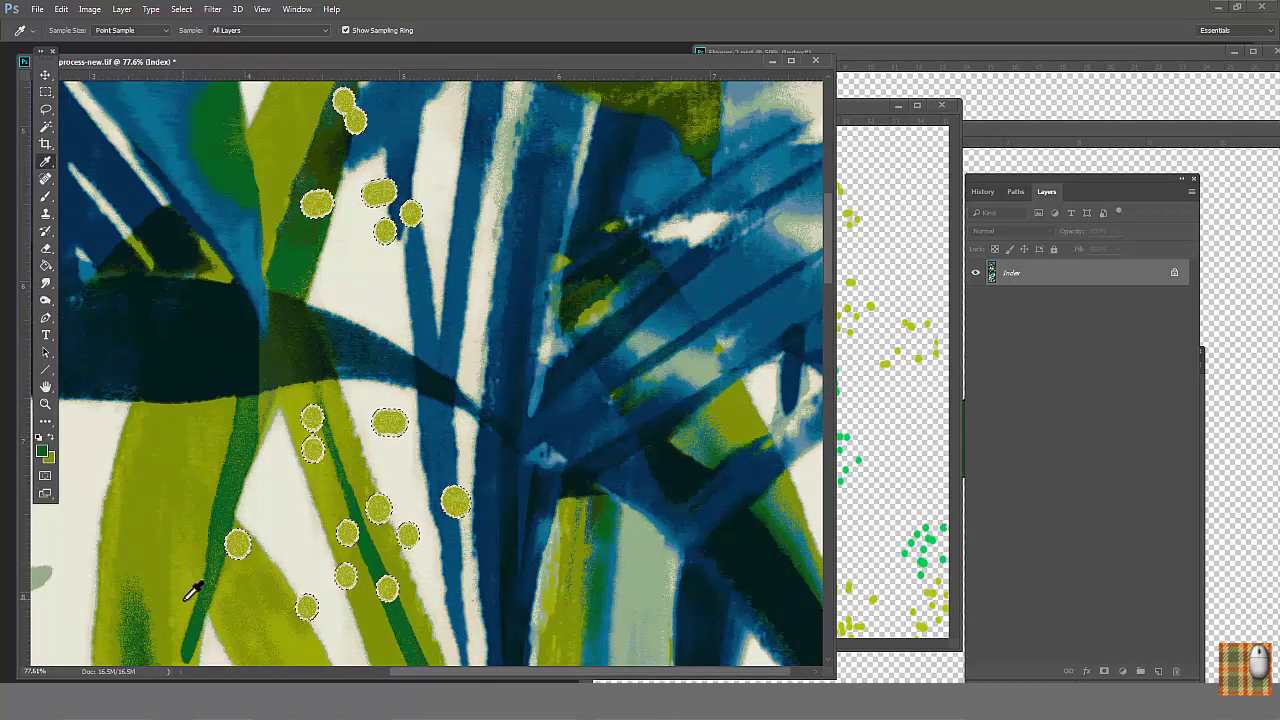
left_click(184, 599)
key("alt+Delete")
left_click(325, 383, "alt")
left_click(326, 383, "alt")
mouse_move(516, 285)
left_mouse_down()
mouse_move(545, 271)
mouse_move(523, 271)
left_mouse_up()
key("ctrl+0")
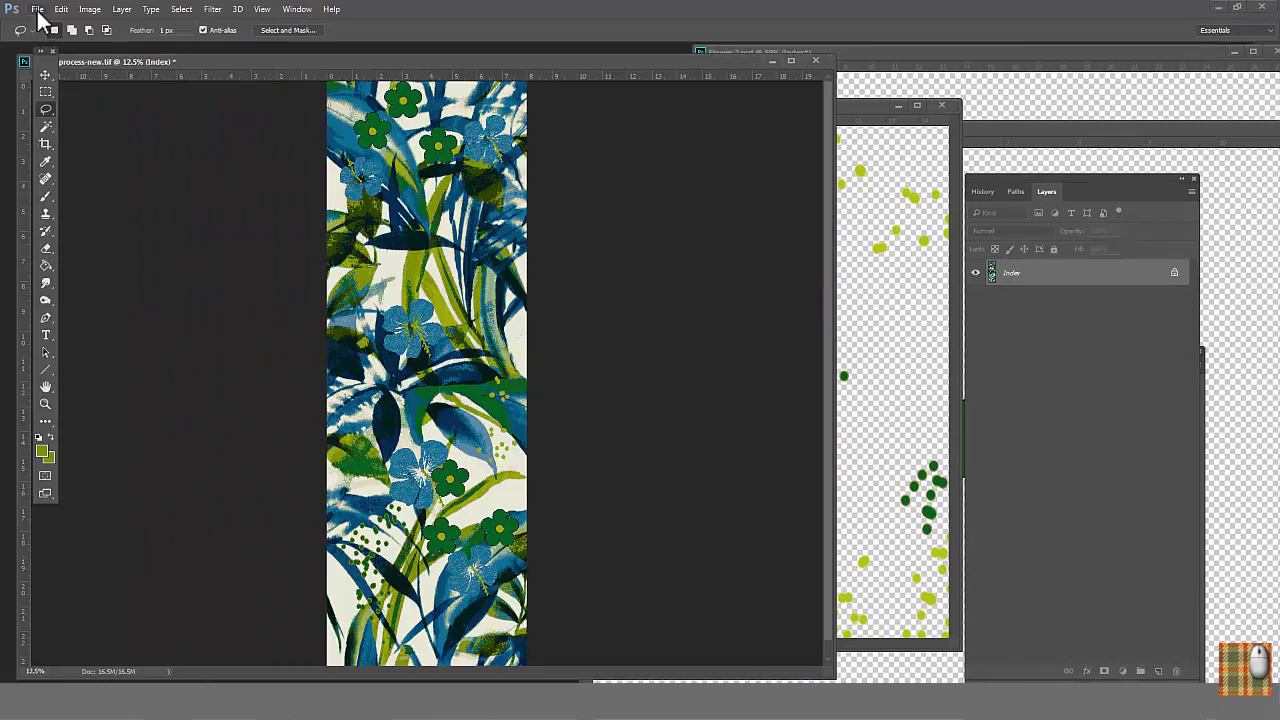
Open the rose image rose-1385965_1280.png.
left_click(37, 9)
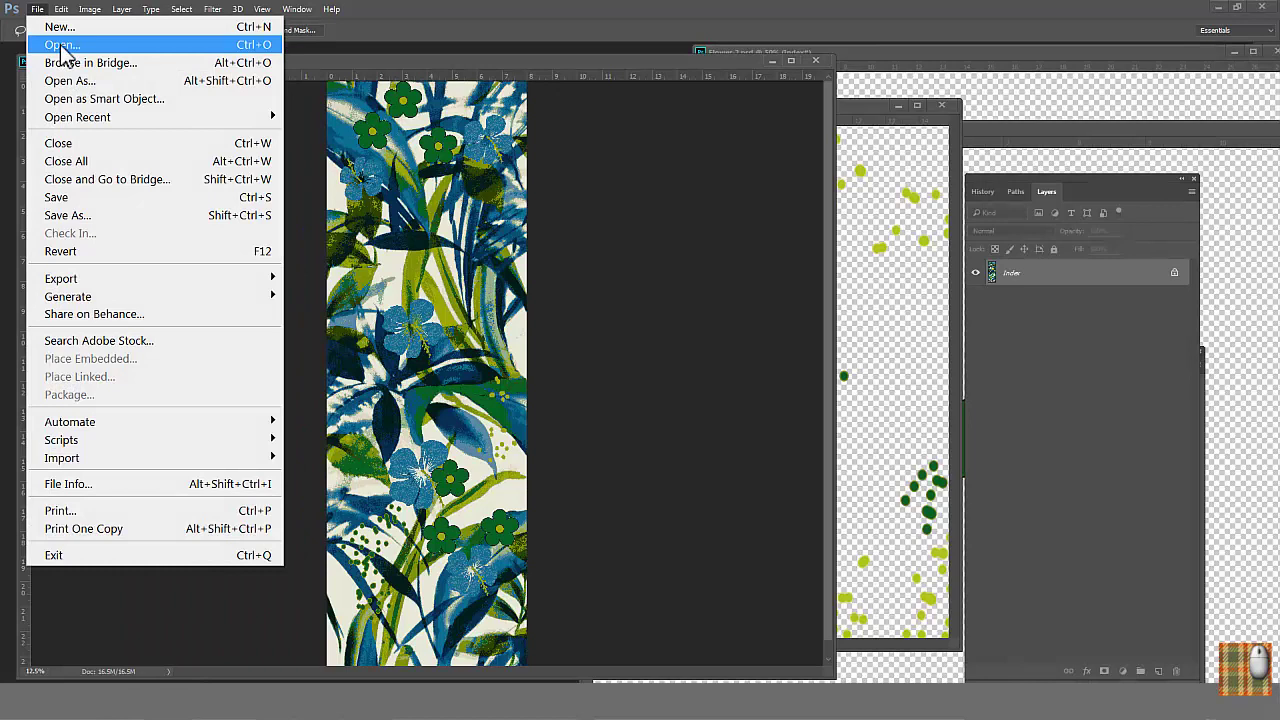
left_click(60, 45)
scroll(1020, 360, "down", 3)
scroll(1020, 360, "down", 1)
left_click(640, 395)
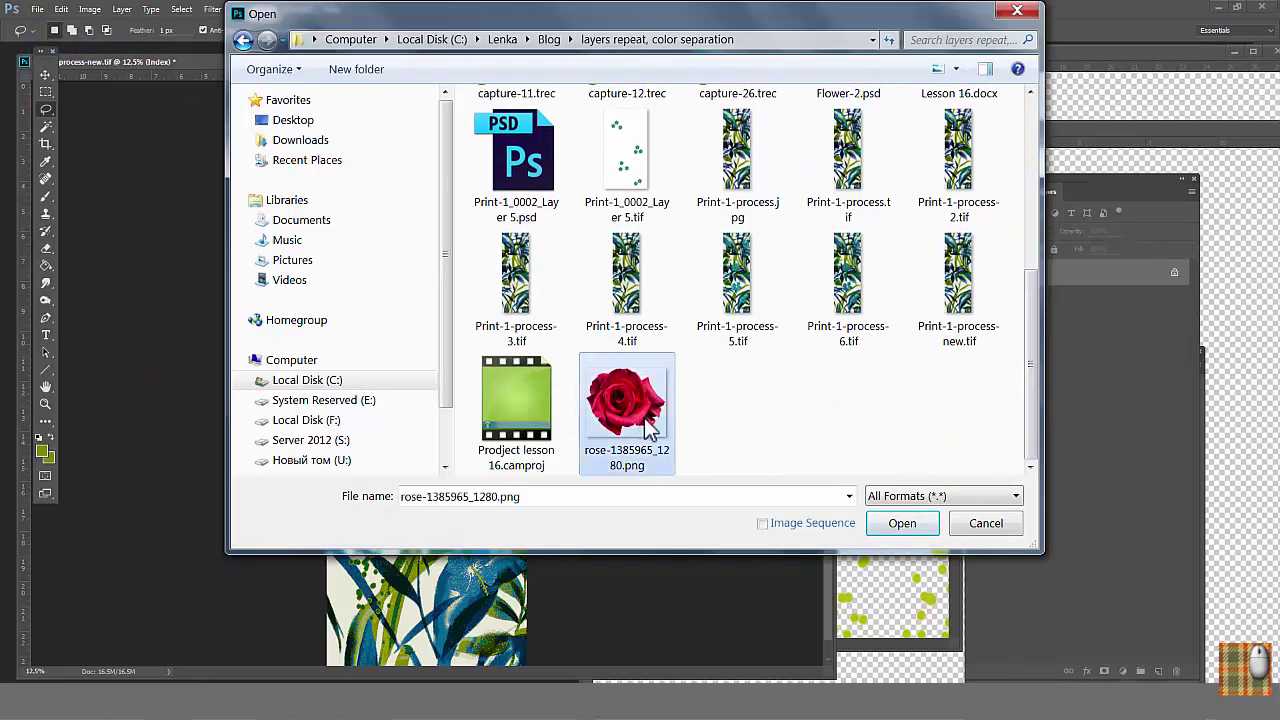
left_click(902, 523)
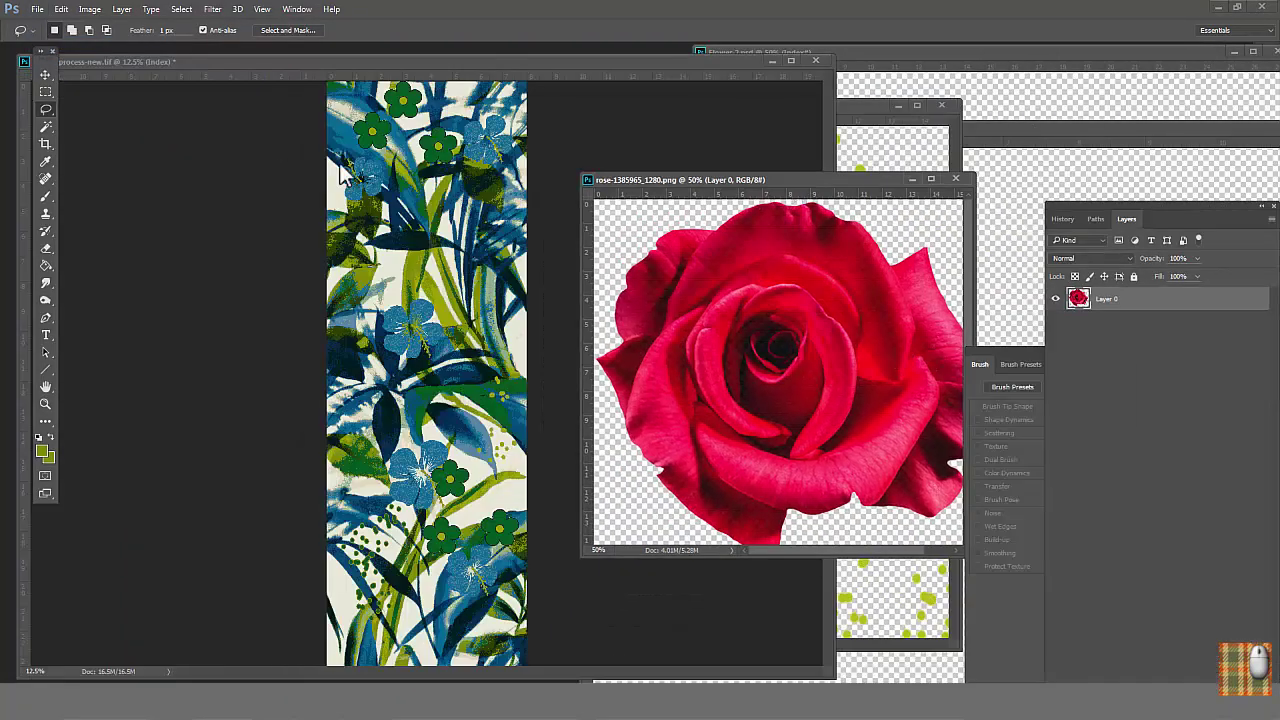
Copy the entire red rose and paste it into the middle of the indexed print.
left_click(180, 9)
left_click(178, 26)
left_click(61, 9)
left_click(434, 71)
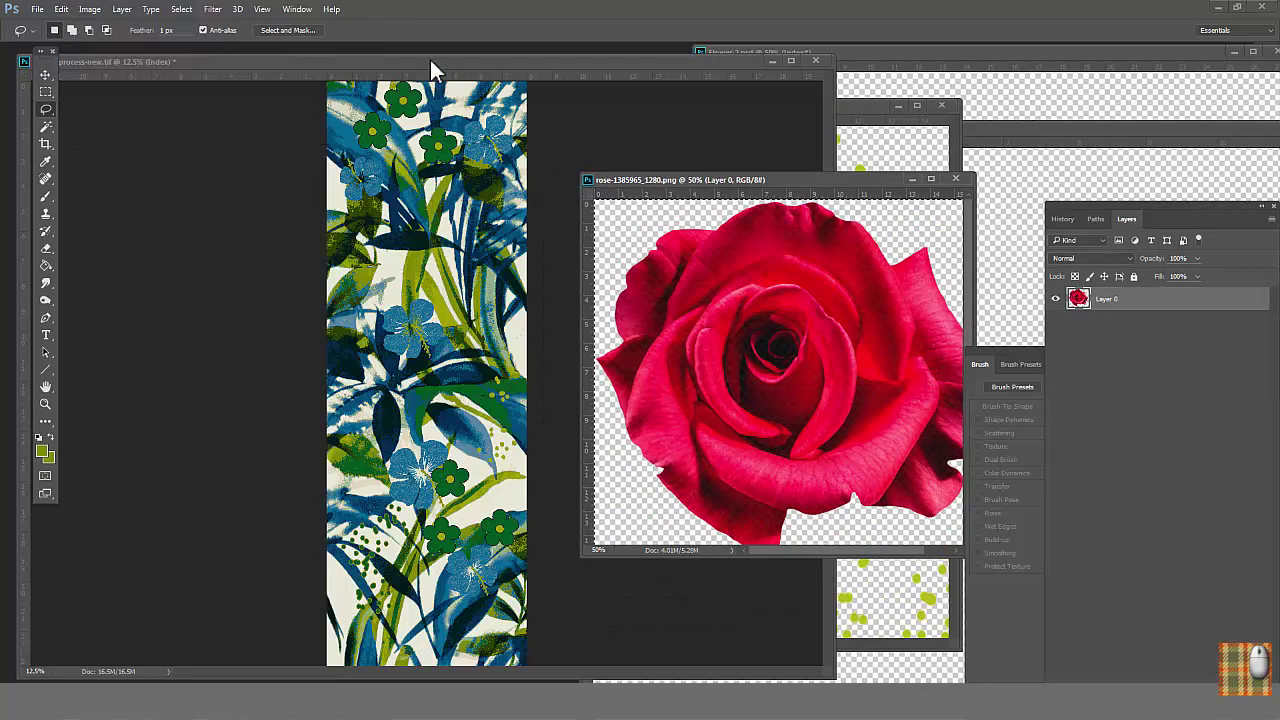
left_click(287, 79)
left_click(62, 9)
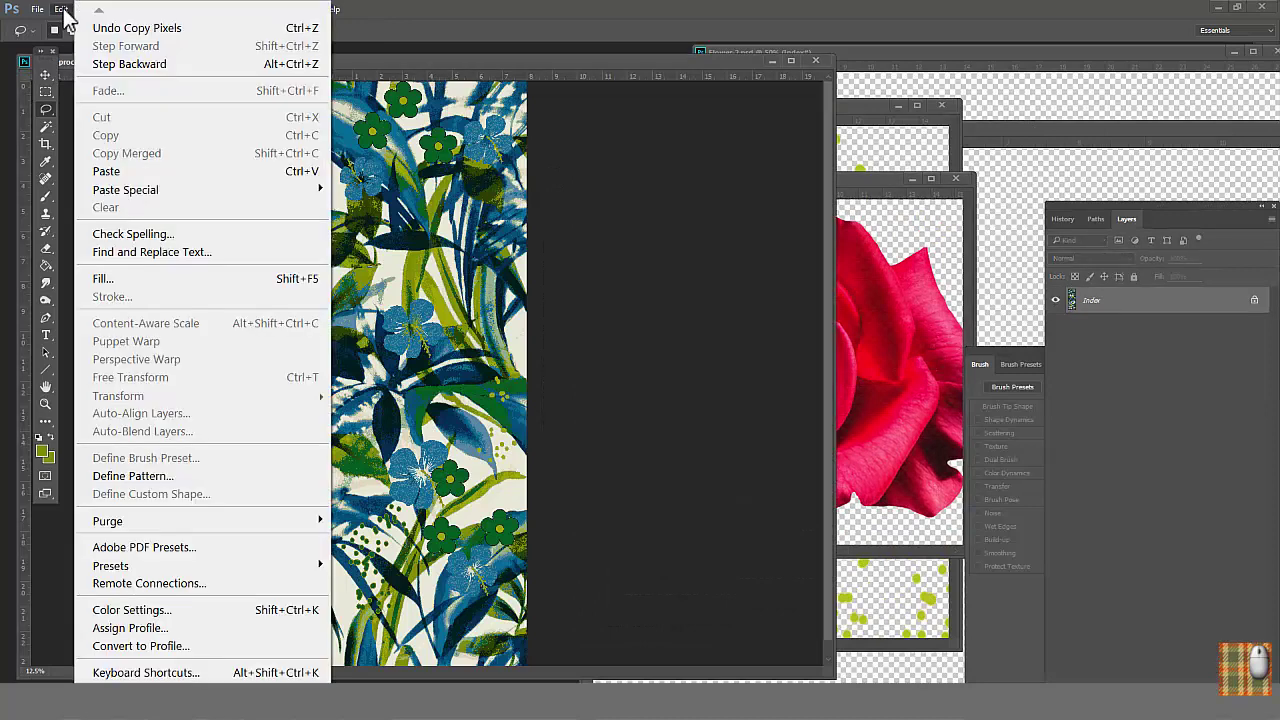
left_click(118, 174)
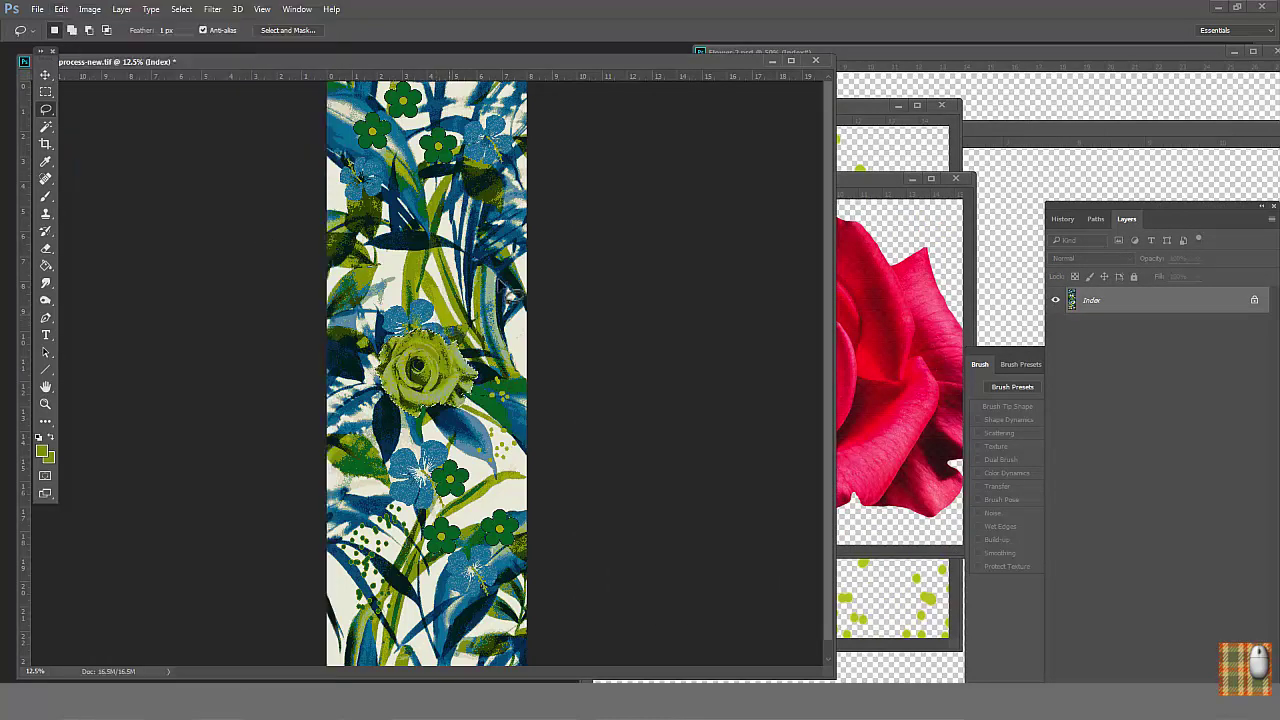
scroll(418, 412, "up", 5)
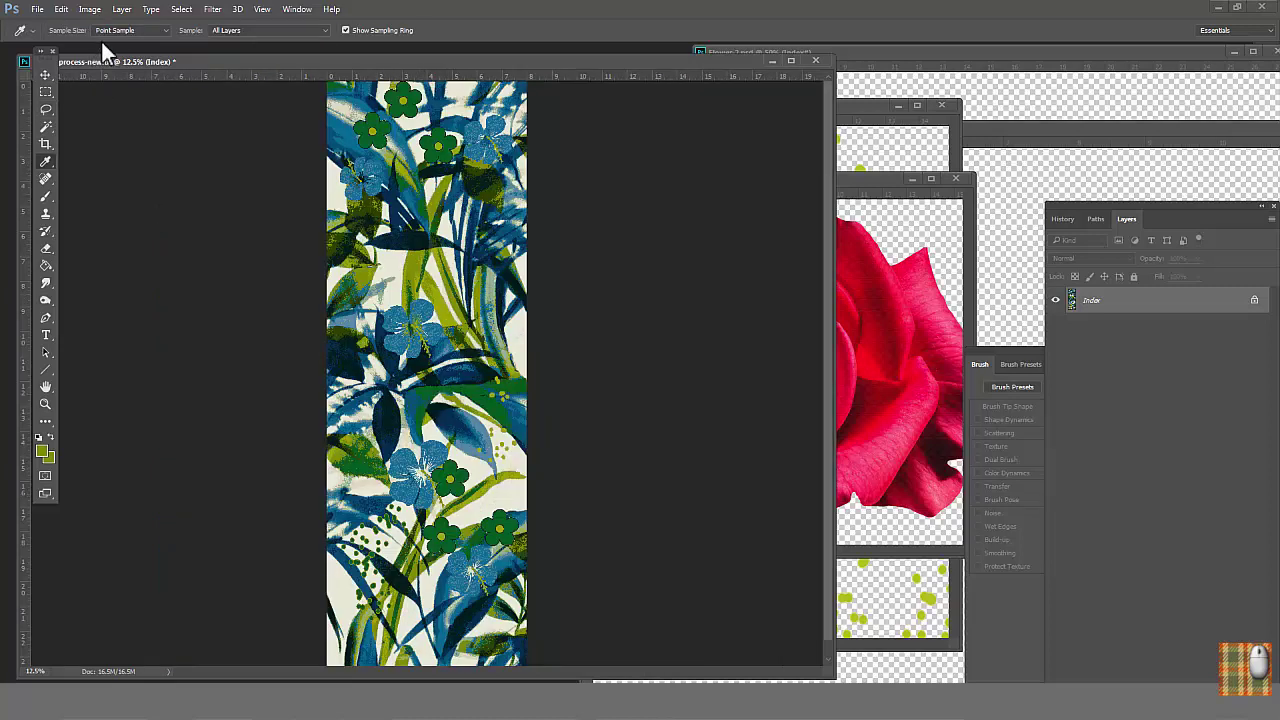
Retouch the fringe around the lower small green flowers using a Dissolve brush at 100% opacity with dark navy and olive green sampled nearby.
left_click(45, 198)
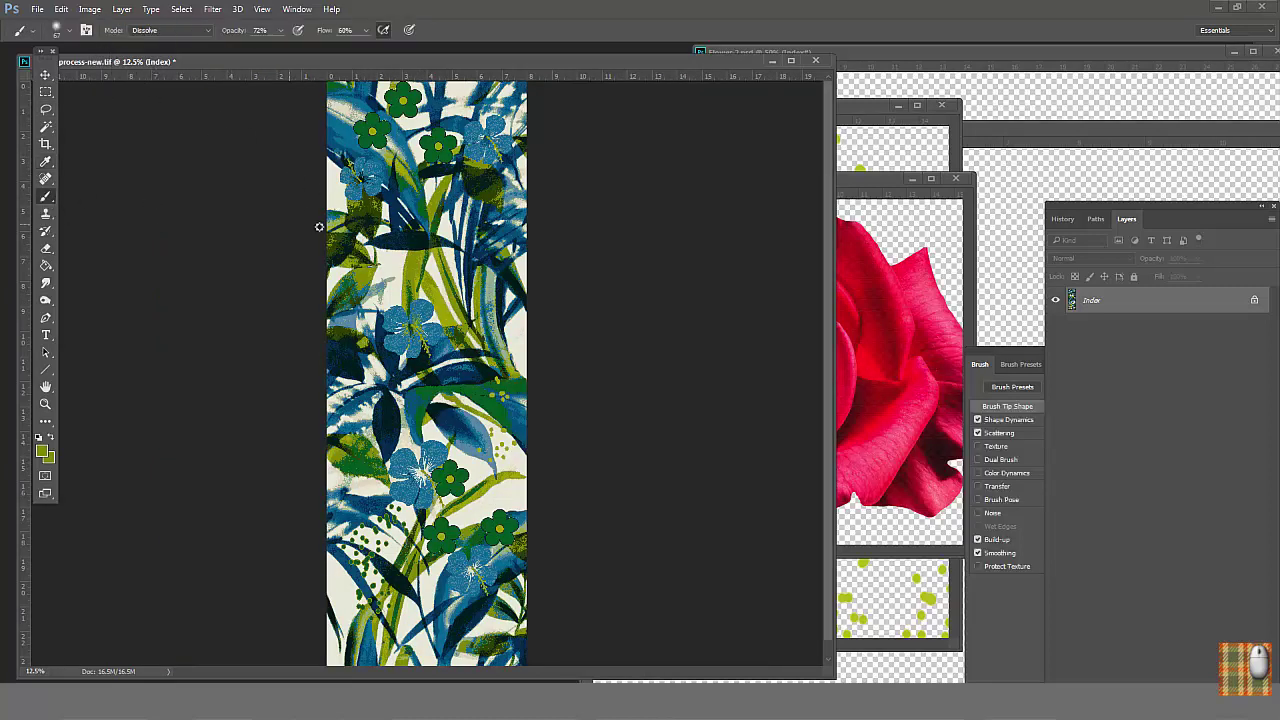
left_click_drag(318, 227, 738, 485)
left_click_drag(834, 403, 1094, 417)
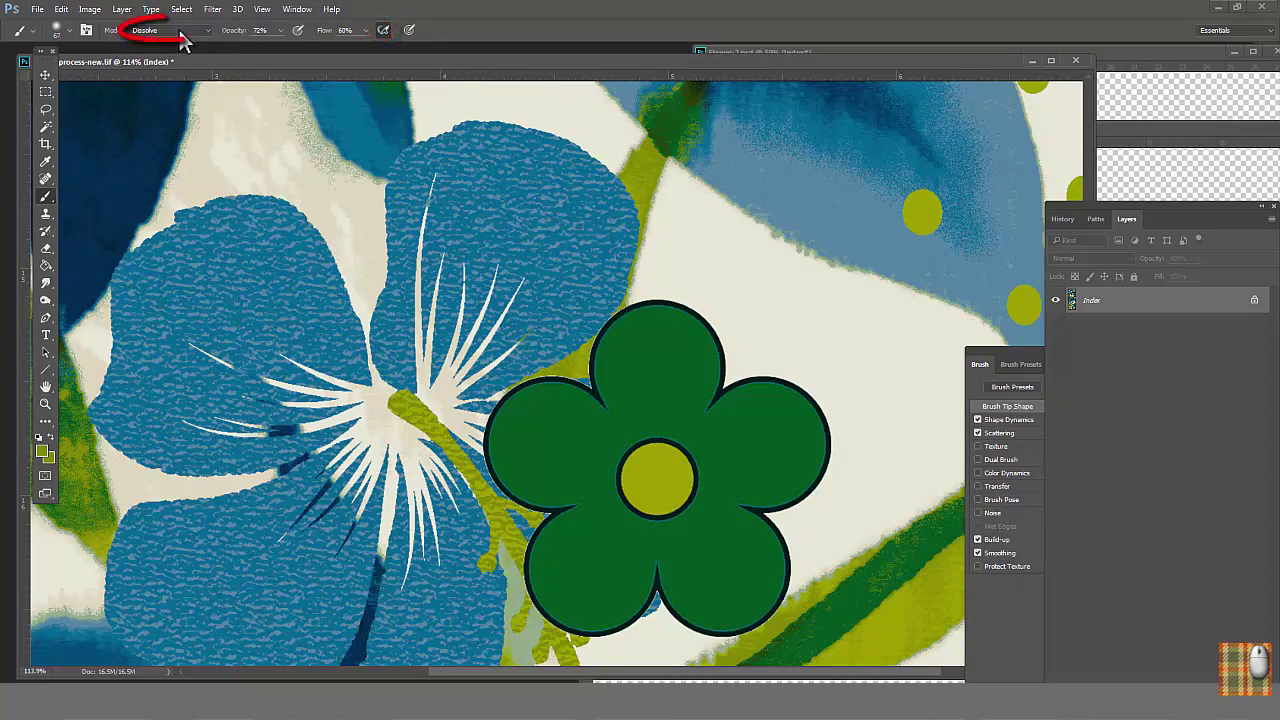
scroll(329, 286, "up", 3)
key("i")
left_click_drag(100, 197, 418, 381)
left_click(44, 198)
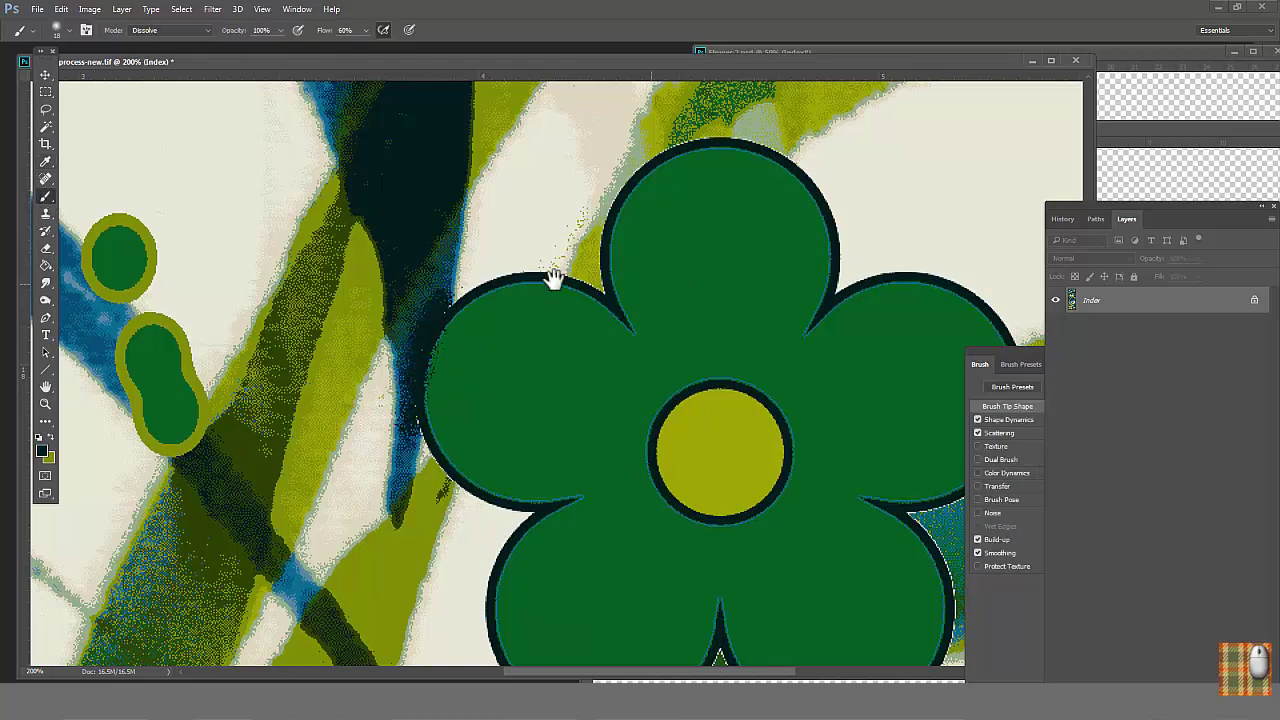
left_click_drag(554, 277, 332, 273)
left_click(45, 162)
key("b")
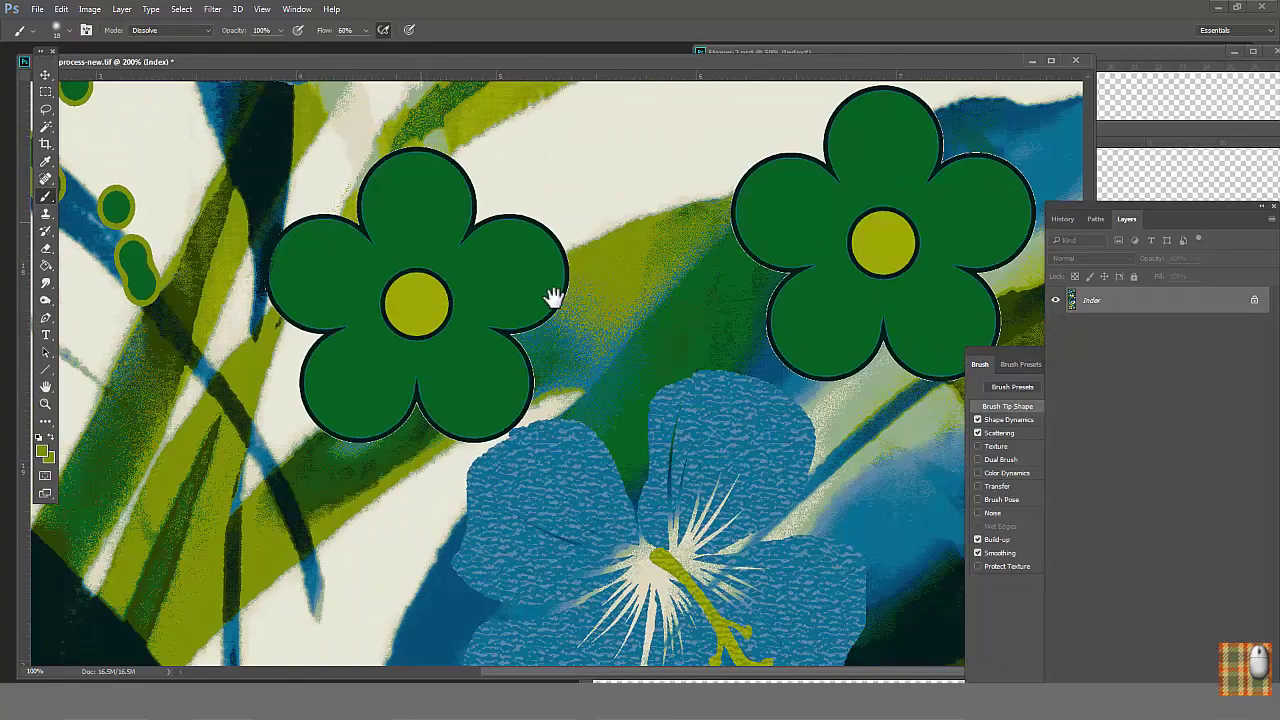
Make a Magic Wand color selection around the lower small flower, hide its edges, and paint the fringe beside the petals with sampled blue.
key("w")
left_click(534, 283)
scroll(540, 283, "up", 5)
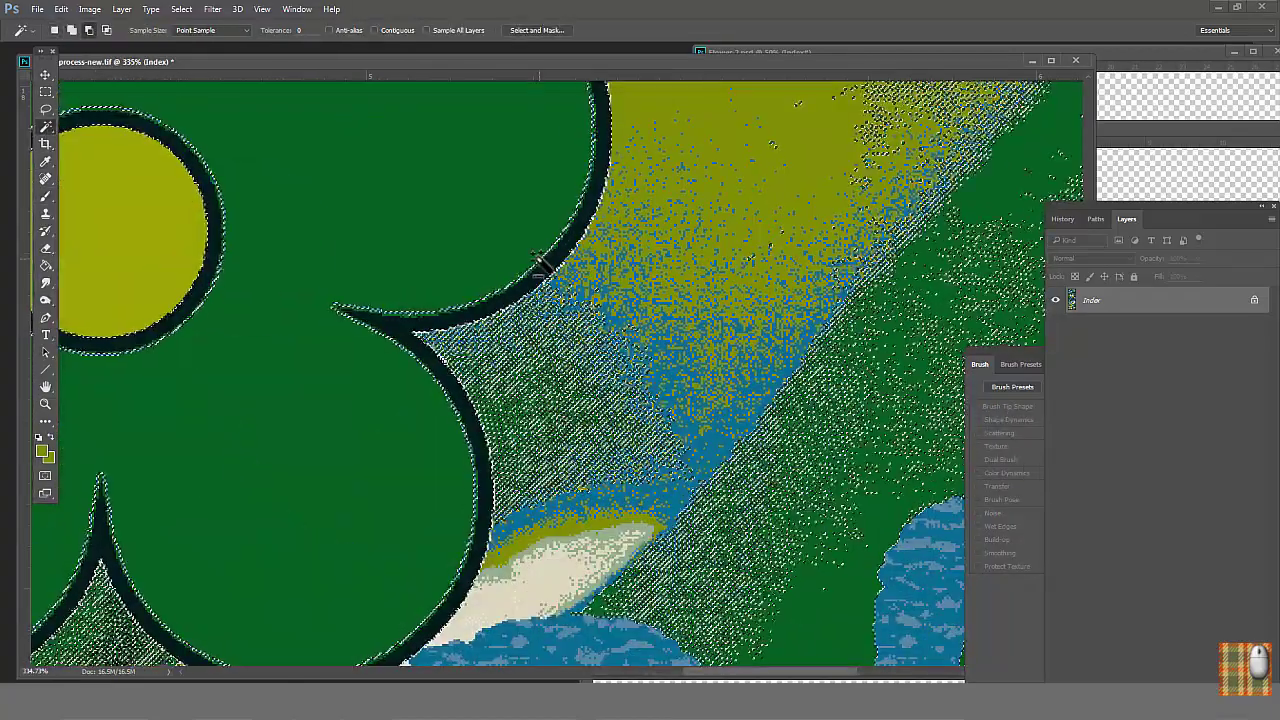
left_click(223, 181, "shift")
key("i")
left_click(481, 304)
key("b")
key("ctrl+h")
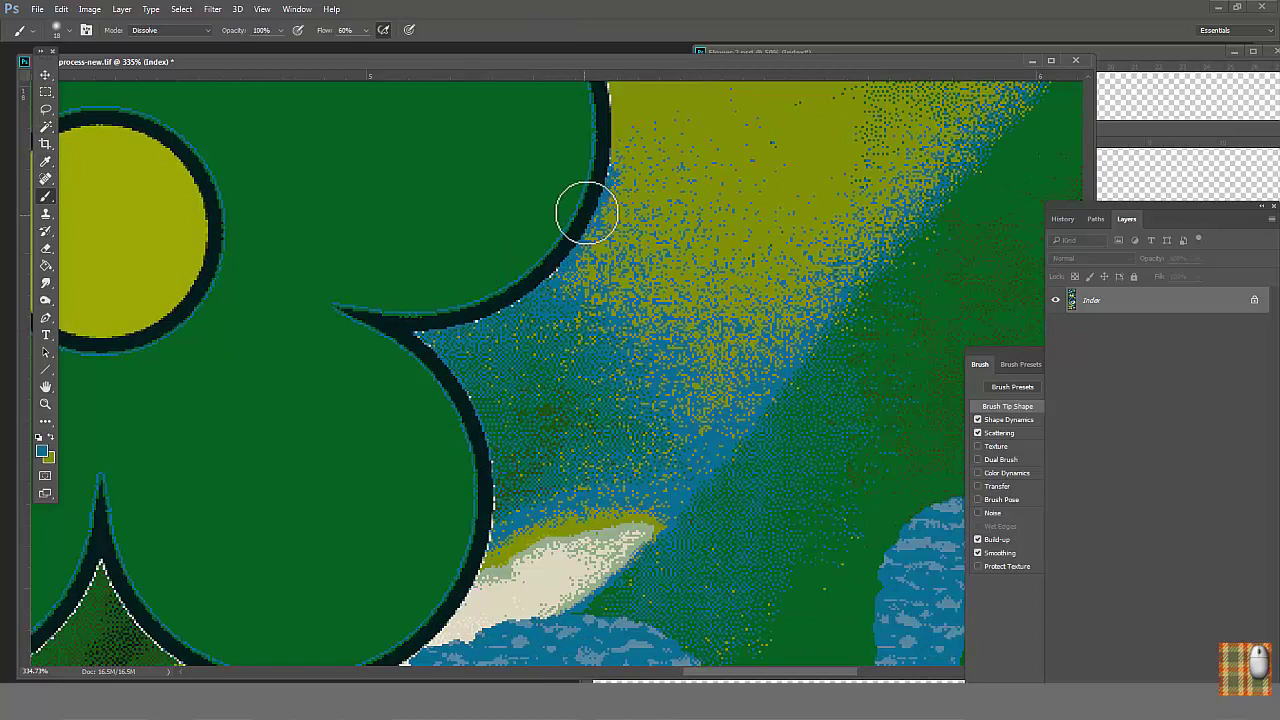
scroll(543, 342, "down", 1)
mouse_move(491, 364)
left_mouse_down()
mouse_move(486, 317)
mouse_move(515, 181)
left_mouse_up()
Sample the dark green under the same flower and paint over the light fringe below its two lower petals.
key("i")
left_click_drag(396, 286, 660, 236)
left_click(446, 352)
left_click(46, 197)
left_click_drag(440, 312, 385, 388)
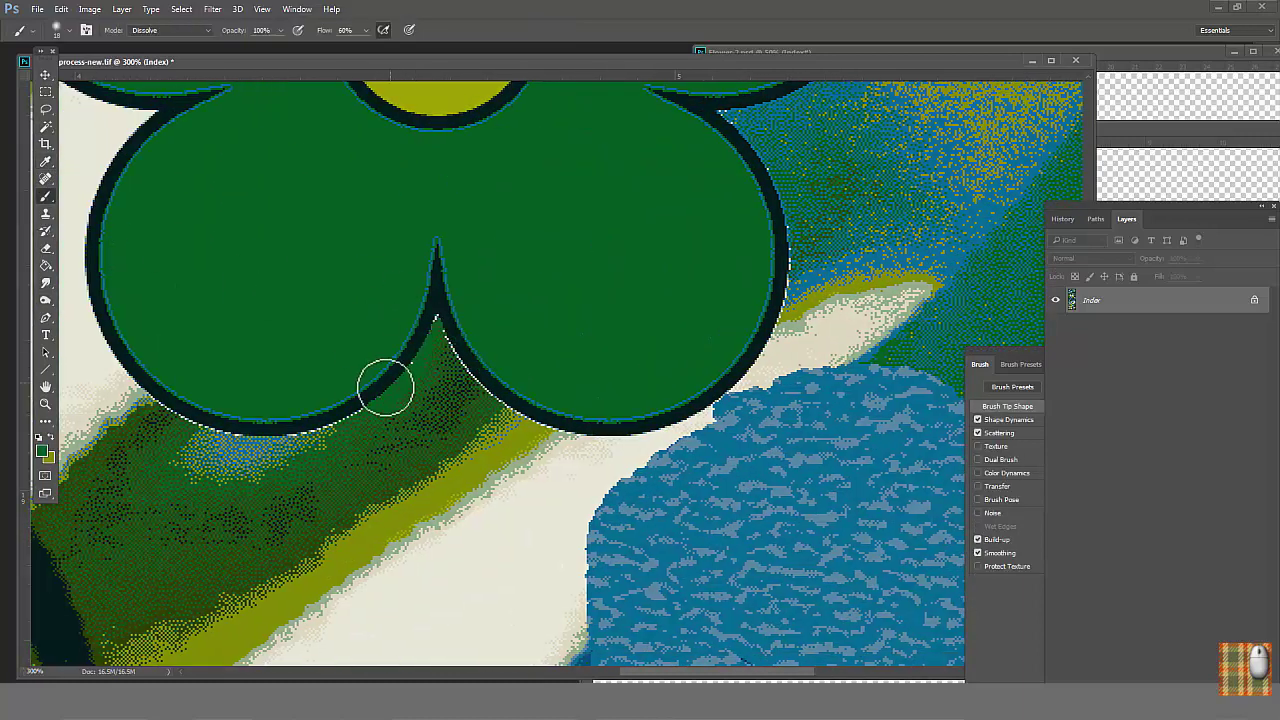
scroll(651, 346, "down", 3)
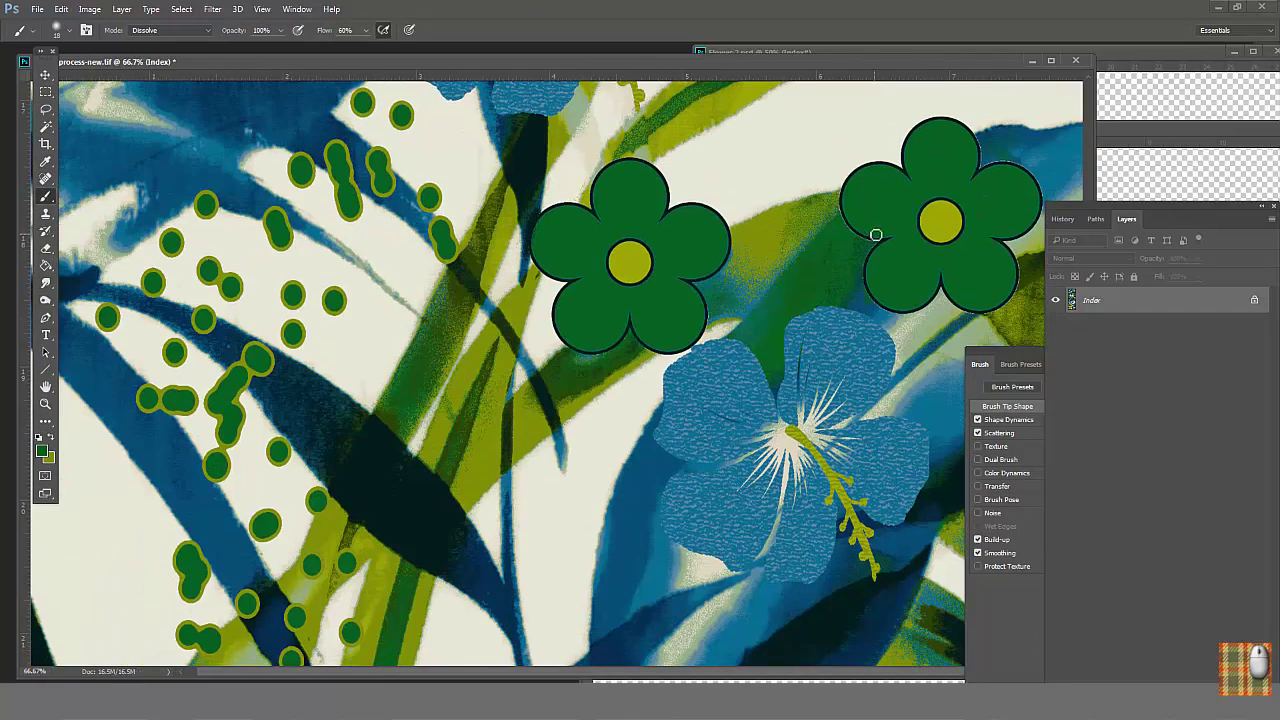
Sample the dark olive of the overlapping leaf tip below the middle hibiscus and ready the brush for retouching there.
left_click_drag(512, 323, 527, 344)
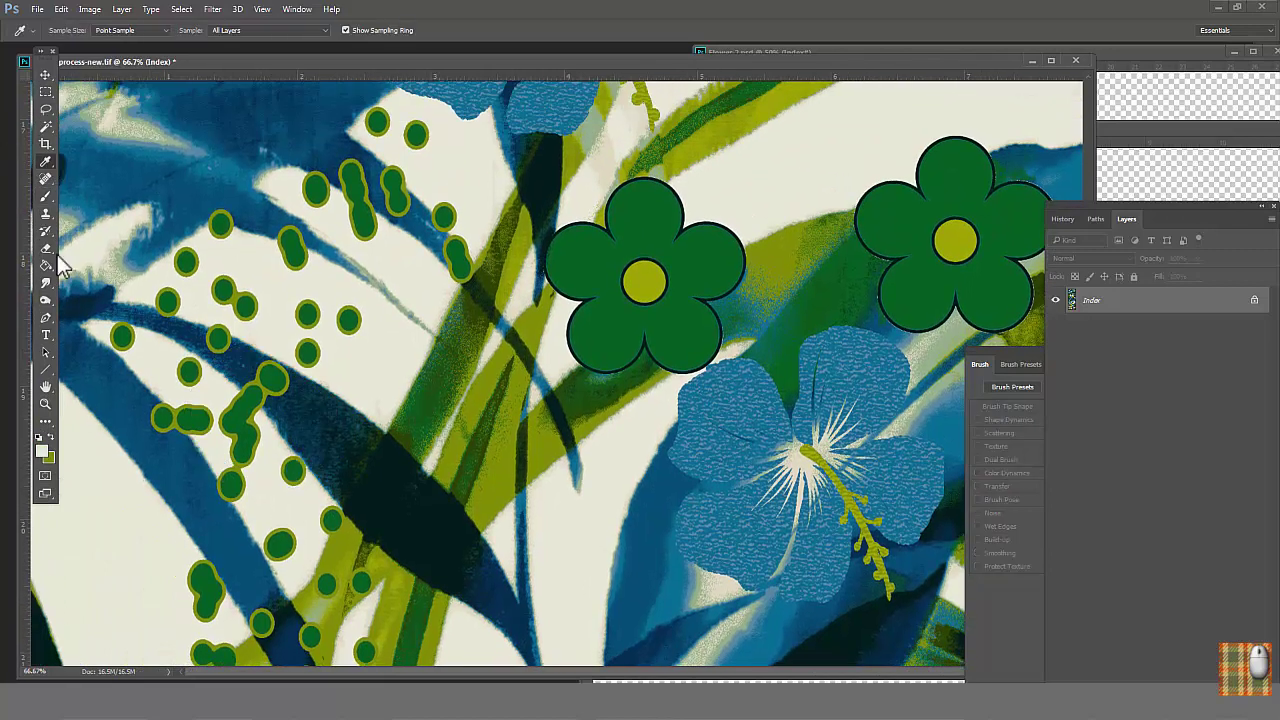
left_click_drag(405, 272, 397, 600)
left_click_drag(395, 230, 394, 641)
left_click_drag(394, 198, 394, 380)
left_click(46, 162)
left_click(517, 328)
left_click(46, 197)
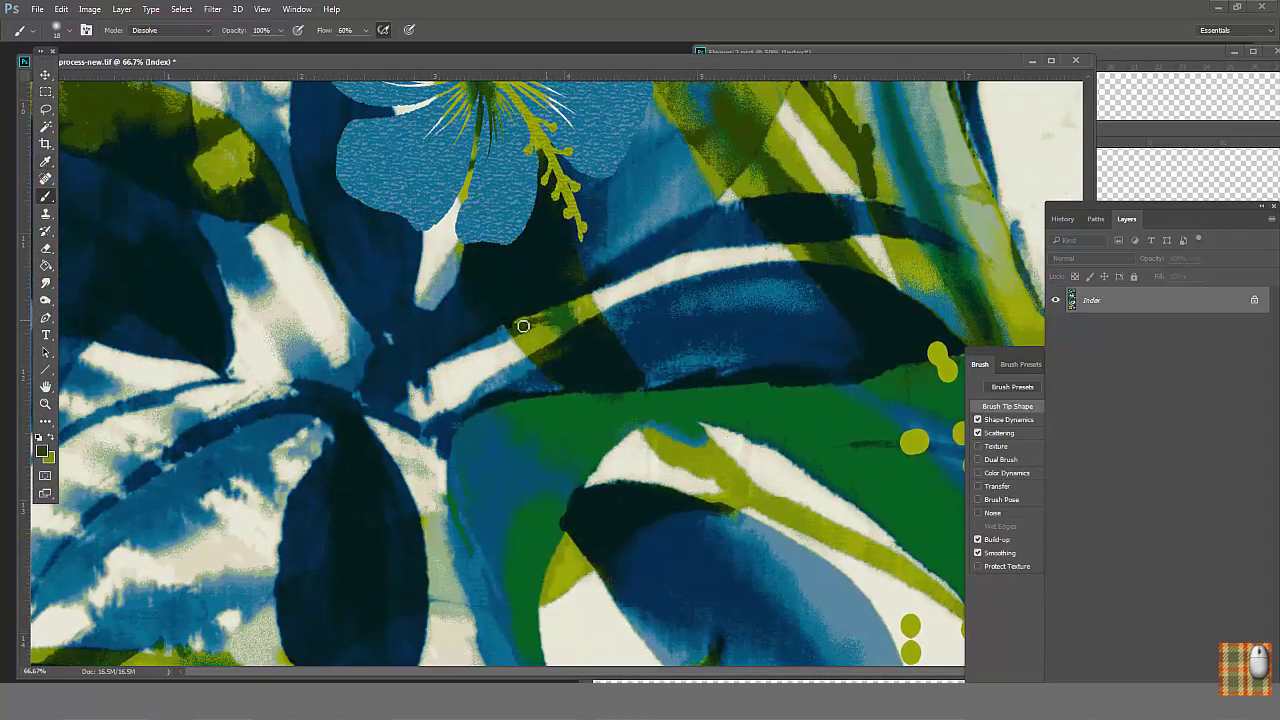
Pick the area around the upper-left small green flower with the Magic Wand and ready the brush with blue sampled from the adjacent leaf.
left_click_drag(517, 470, 505, 630)
scroll(466, 274, "down", 1)
left_click_drag(466, 274, 399, 474)
left_click_drag(523, 202, 279, 415)
key("w")
left_click(600, 277)
key("i")
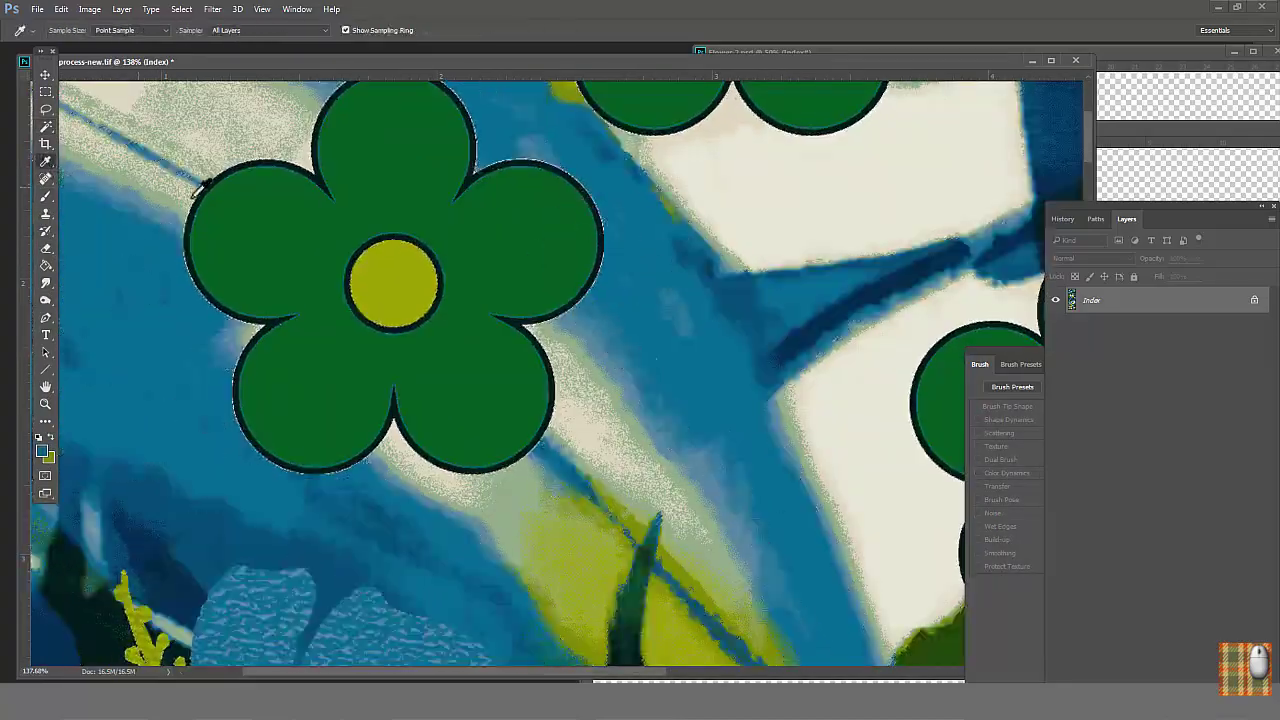
key("b")
Paint over the light fringe on the topmost small flower's upper-left petal with olive green sampled from the leaf behind it.
left_click_drag(600, 244, 387, 597)
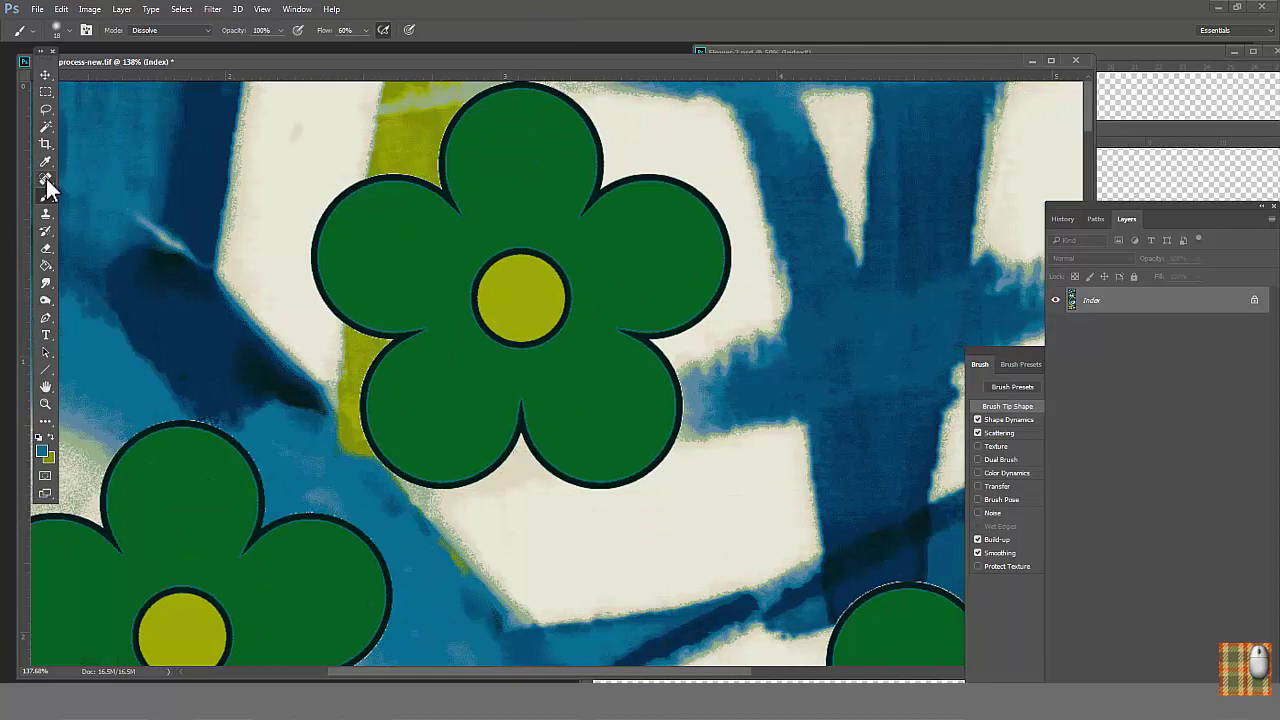
left_click(46, 162)
left_click(404, 157)
left_click(46, 197)
left_click_drag(387, 171, 402, 171)
left_click(576, 371, "alt")
left_click(576, 371, "alt")
left_click(576, 371, "alt")
left_click(576, 371, "alt")
left_click(576, 371, "alt")
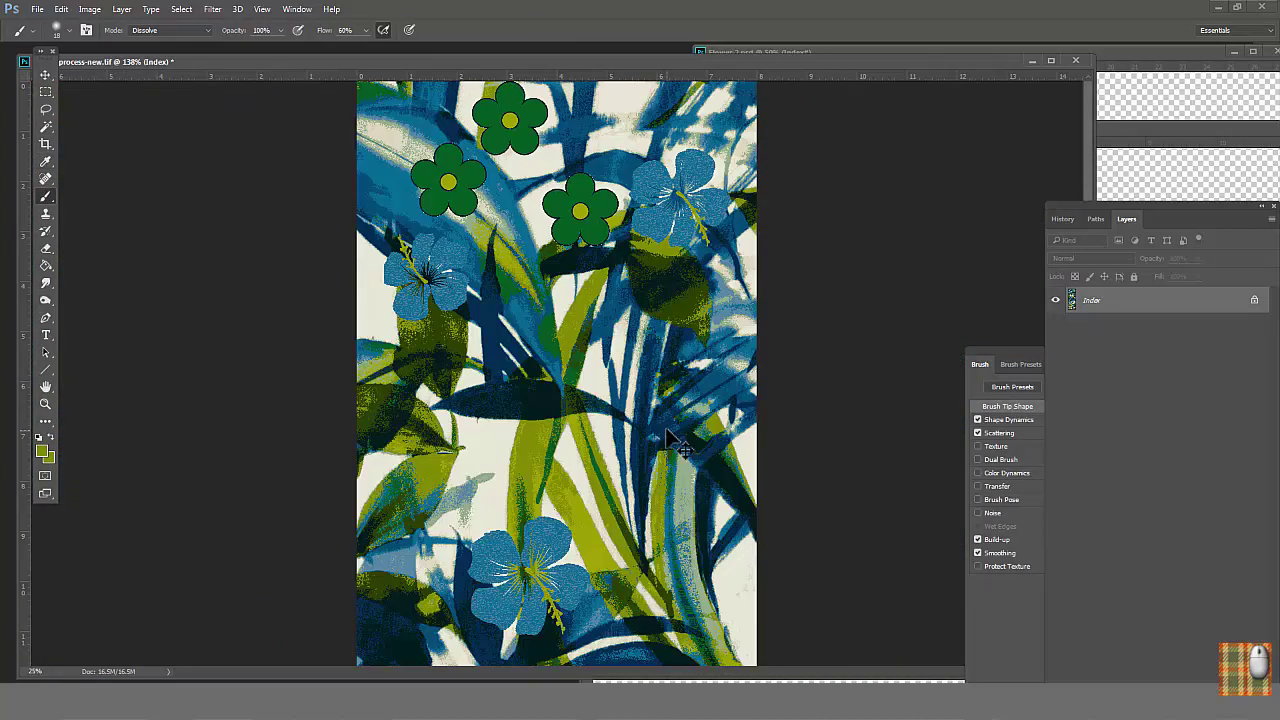
left_click(670, 437, "alt")
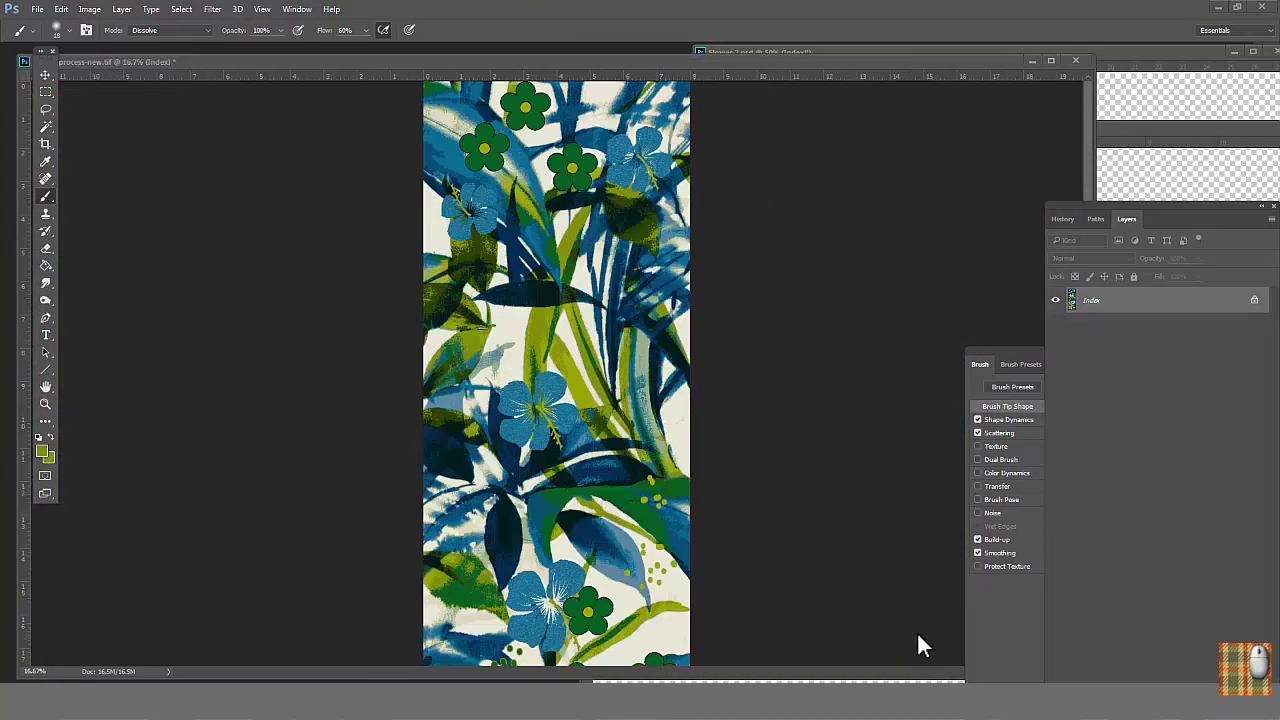
Check the print's pixel dimensions in Image Size and work out half of its pixel height with the calculator.
left_click(89, 9)
left_click(157, 137)
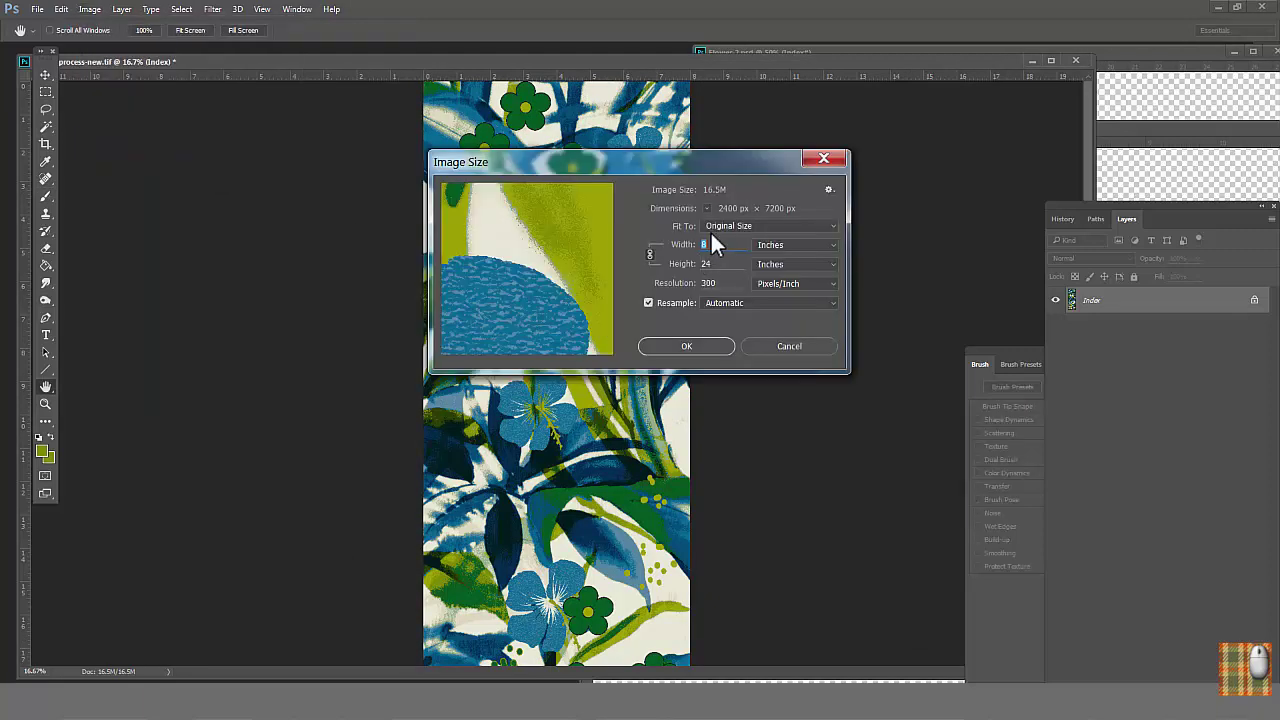
left_click(20, 702)
left_click(91, 488)
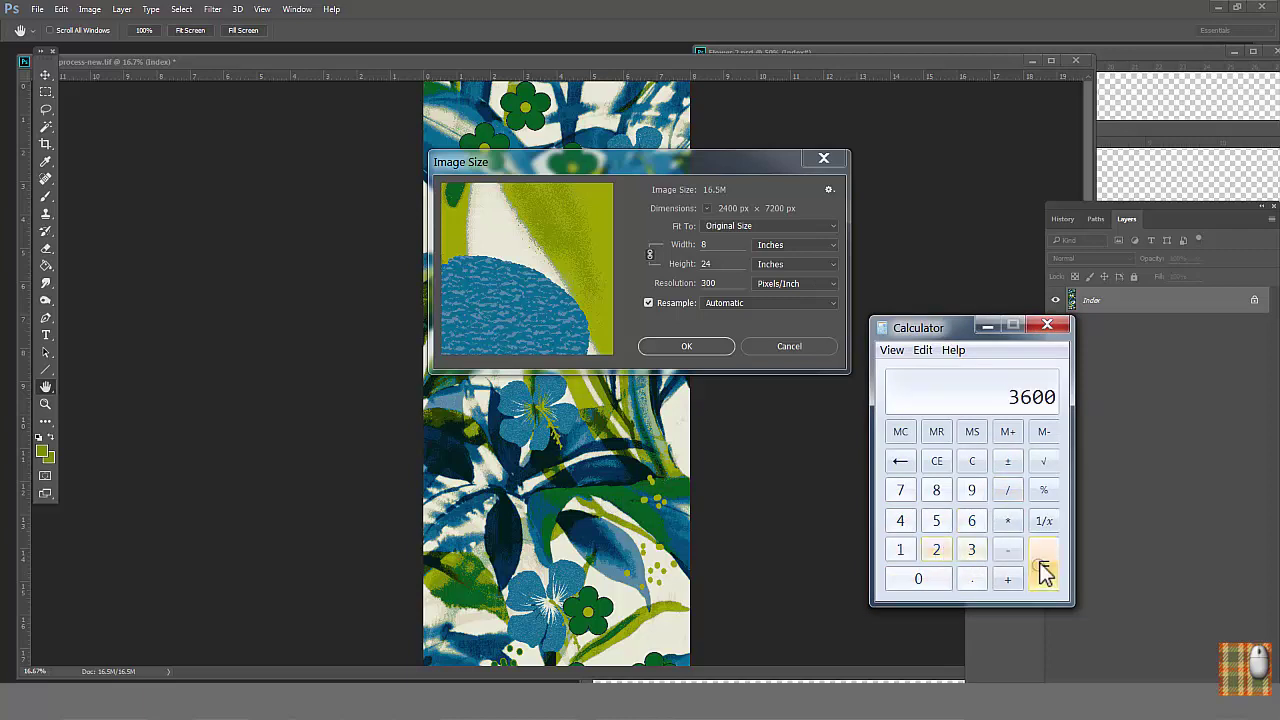
left_click(776, 347)
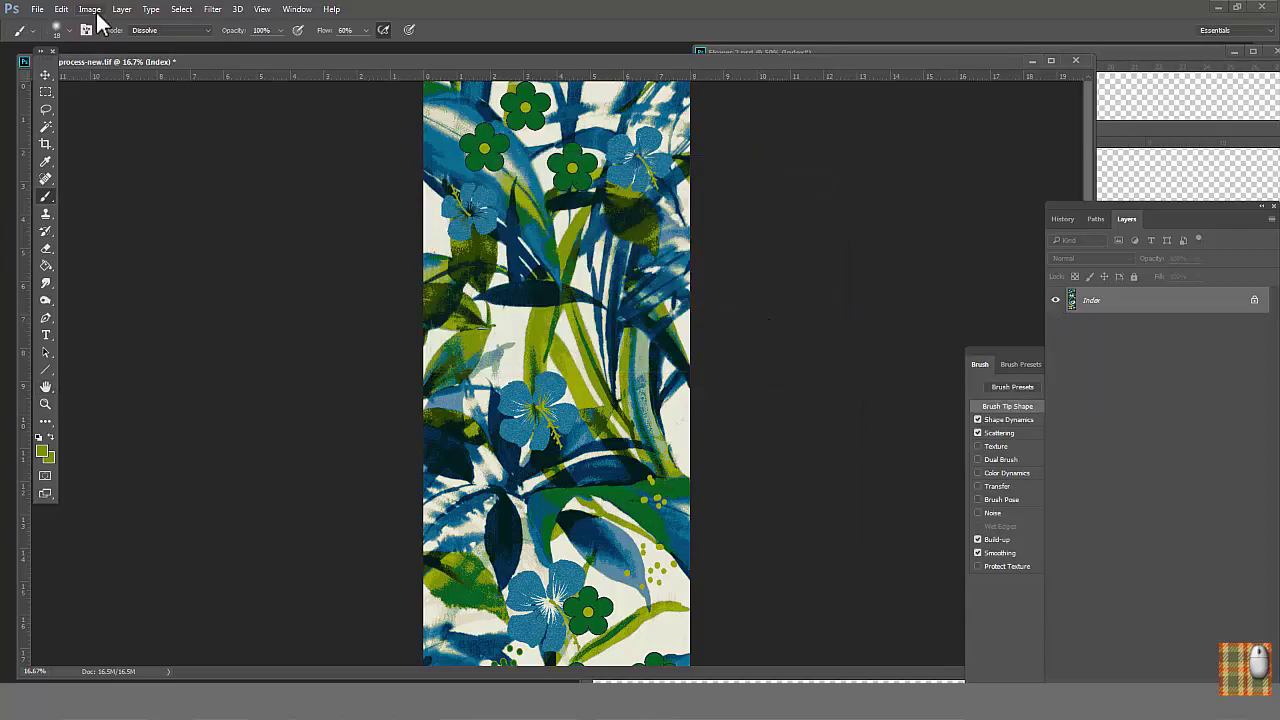
Convert the print to RGB Color and extend the canvas to 16 inches wide, adding the new space right of the artwork.
left_click(90, 10)
mouse_move(126, 33)
left_click(325, 98)
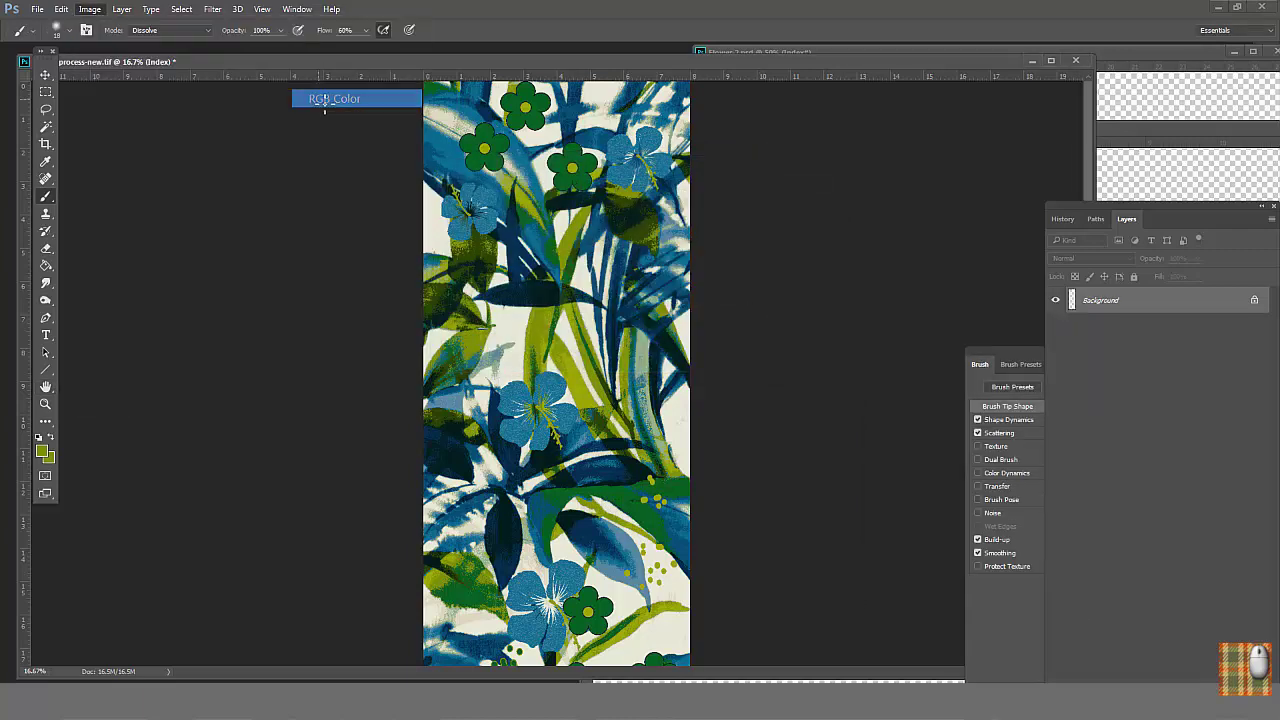
left_click(90, 10)
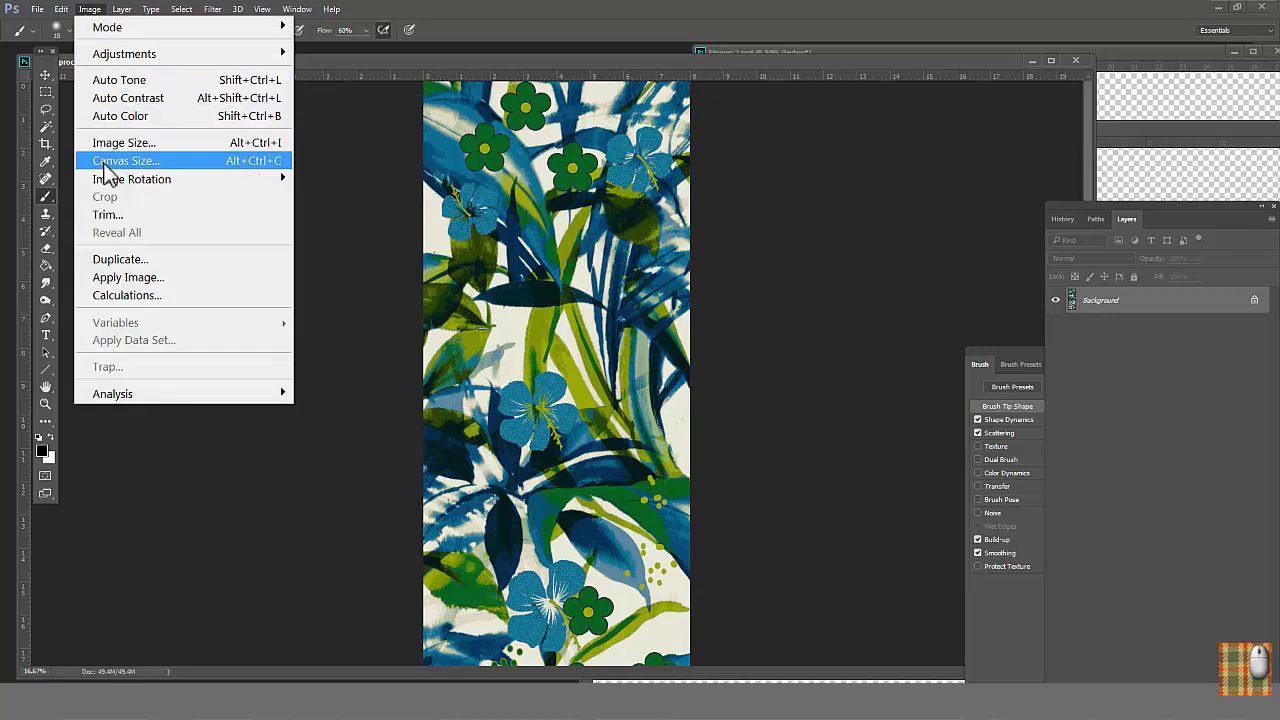
left_click(105, 161)
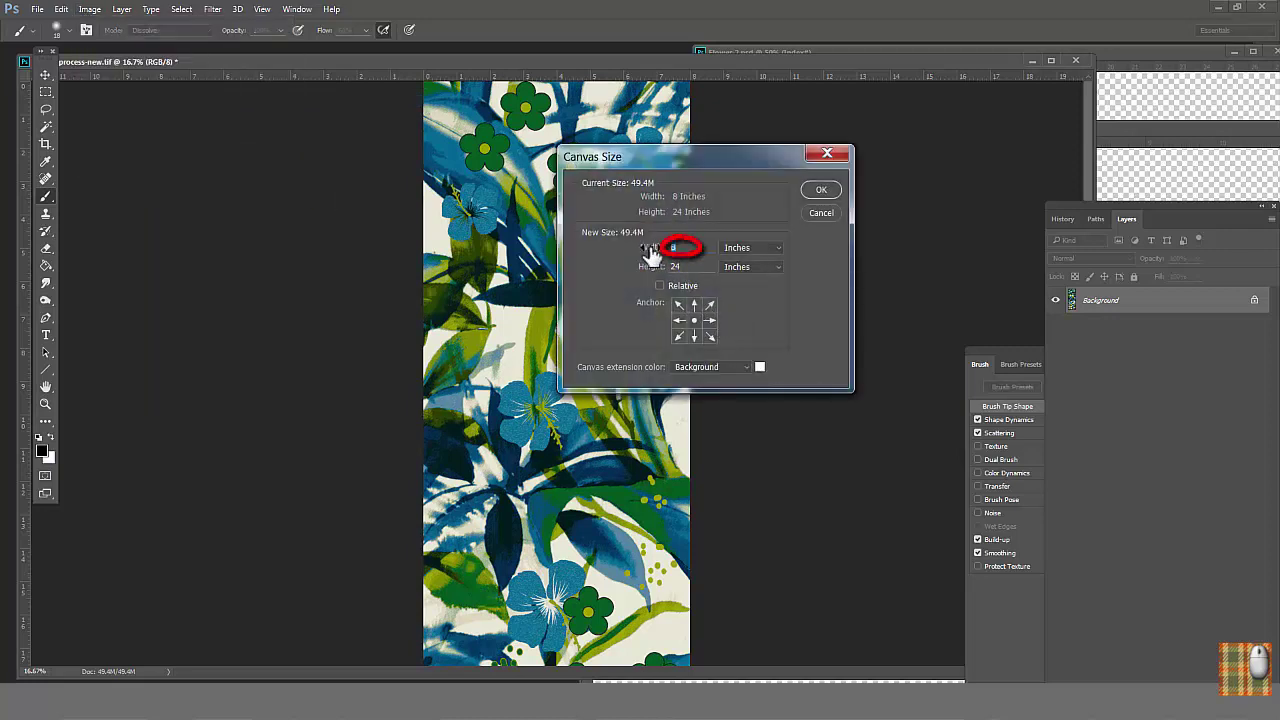
left_click(820, 191)
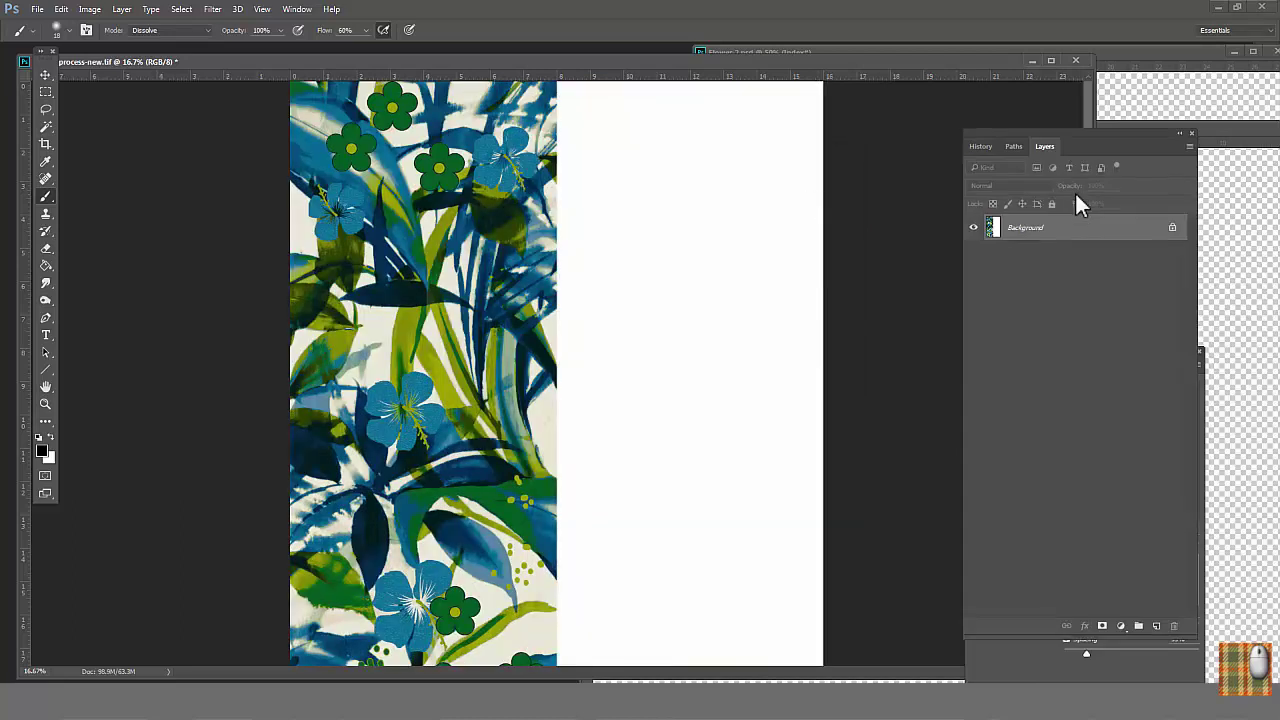
Duplicate the Background layer and move the copy into the blank half, its left edge flush against the original print.
left_click_drag(1060, 229, 1155, 624)
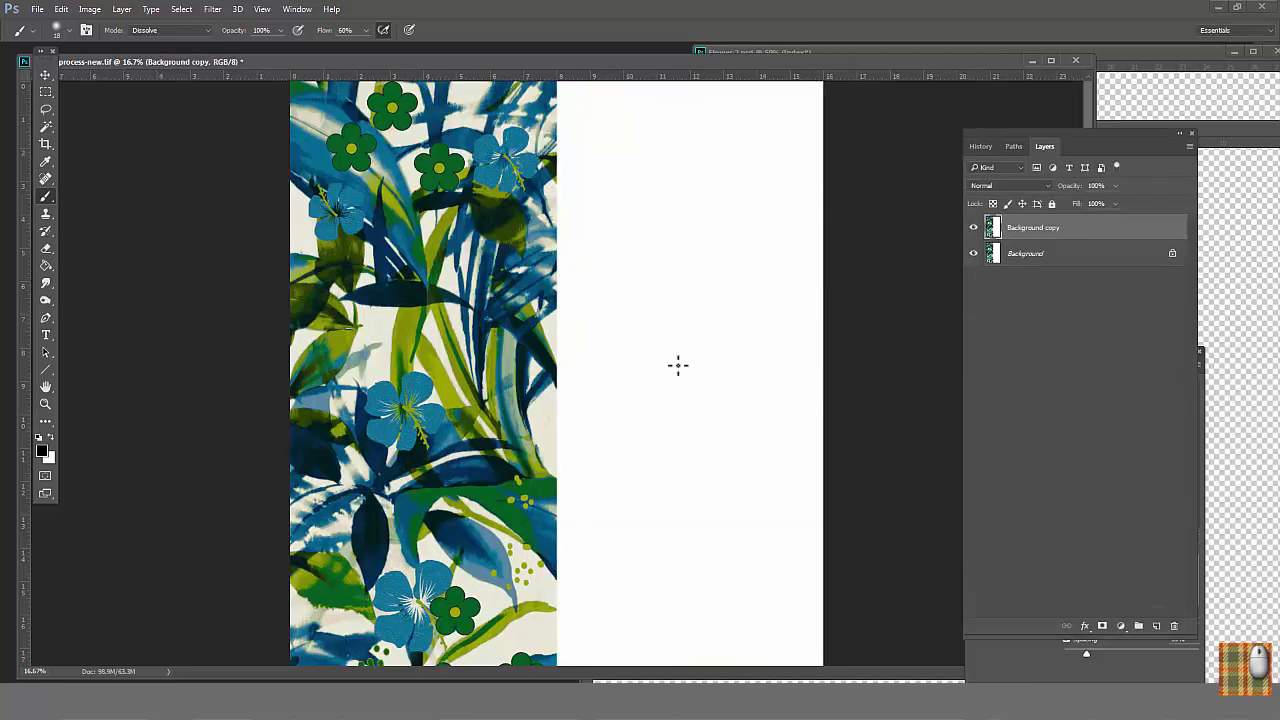
key("v")
left_click_drag(351, 371, 513, 420)
left_click_drag(866, 409, 611, 413)
scroll(687, 430, "down", 3)
scroll(687, 430, "down", 10)
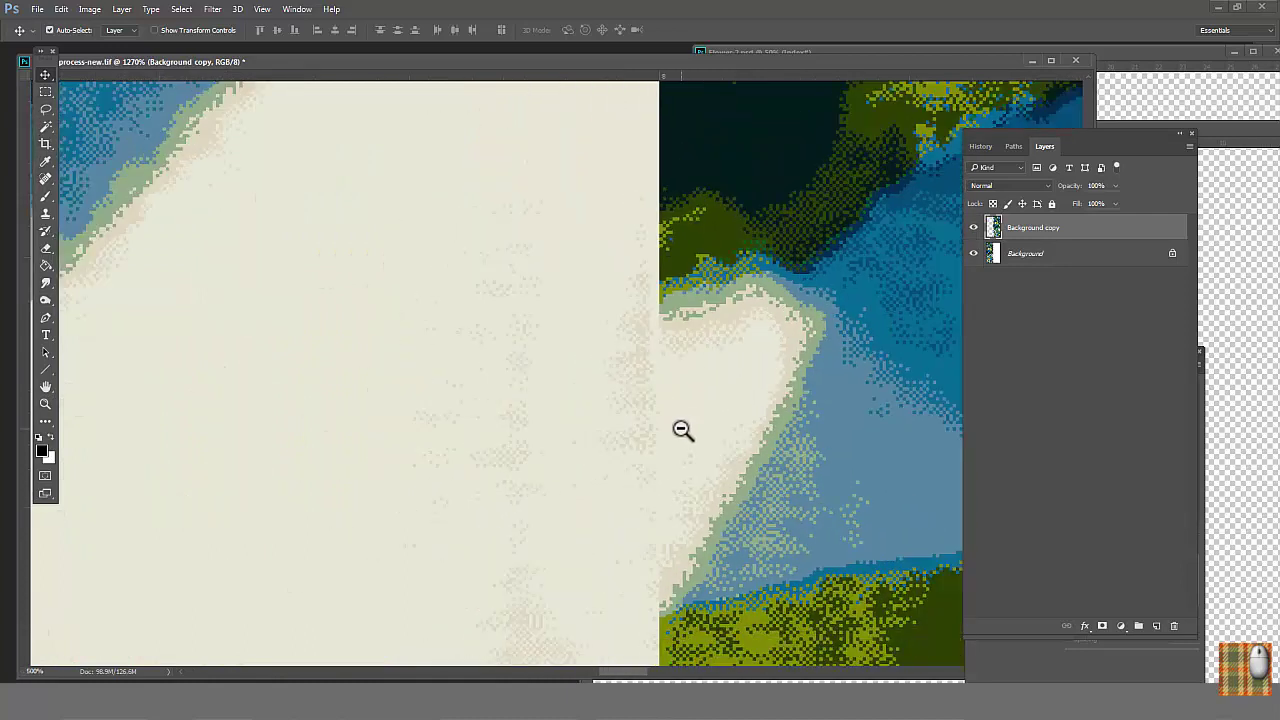
scroll(713, 412, "down", 1)
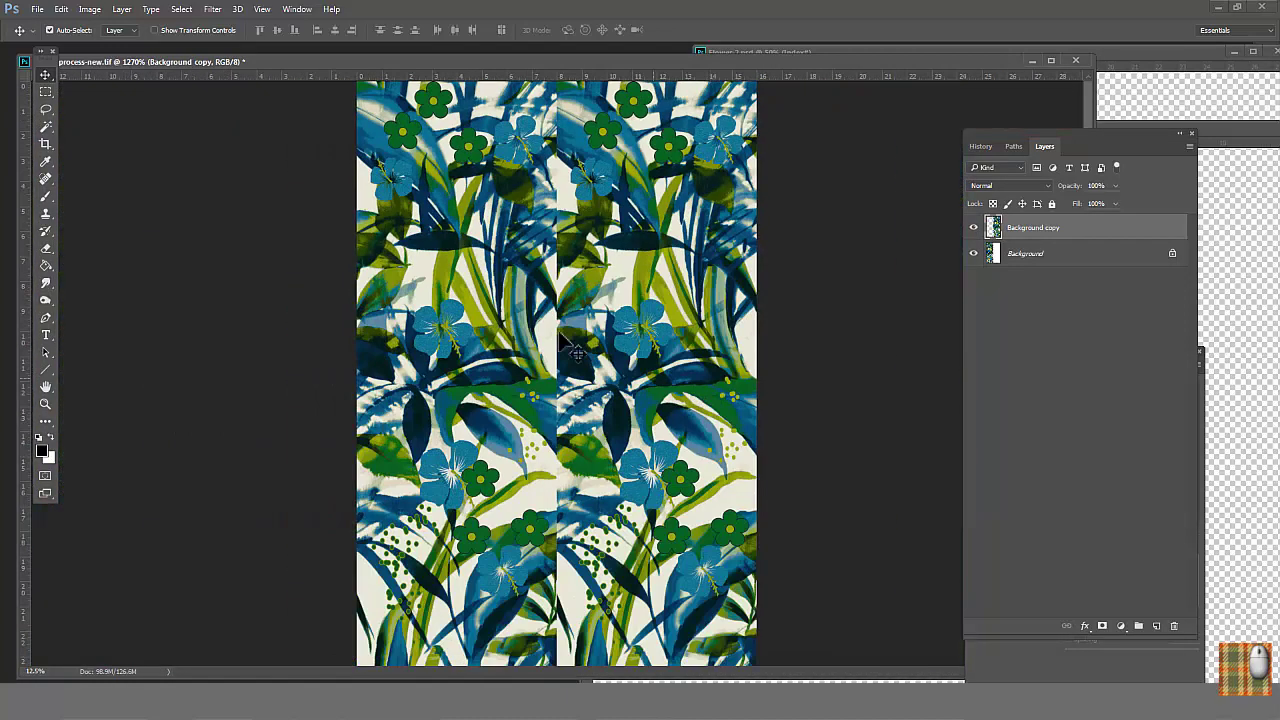
Select the entire canvas and crop the image to it.
left_click(181, 9)
left_click(185, 28)
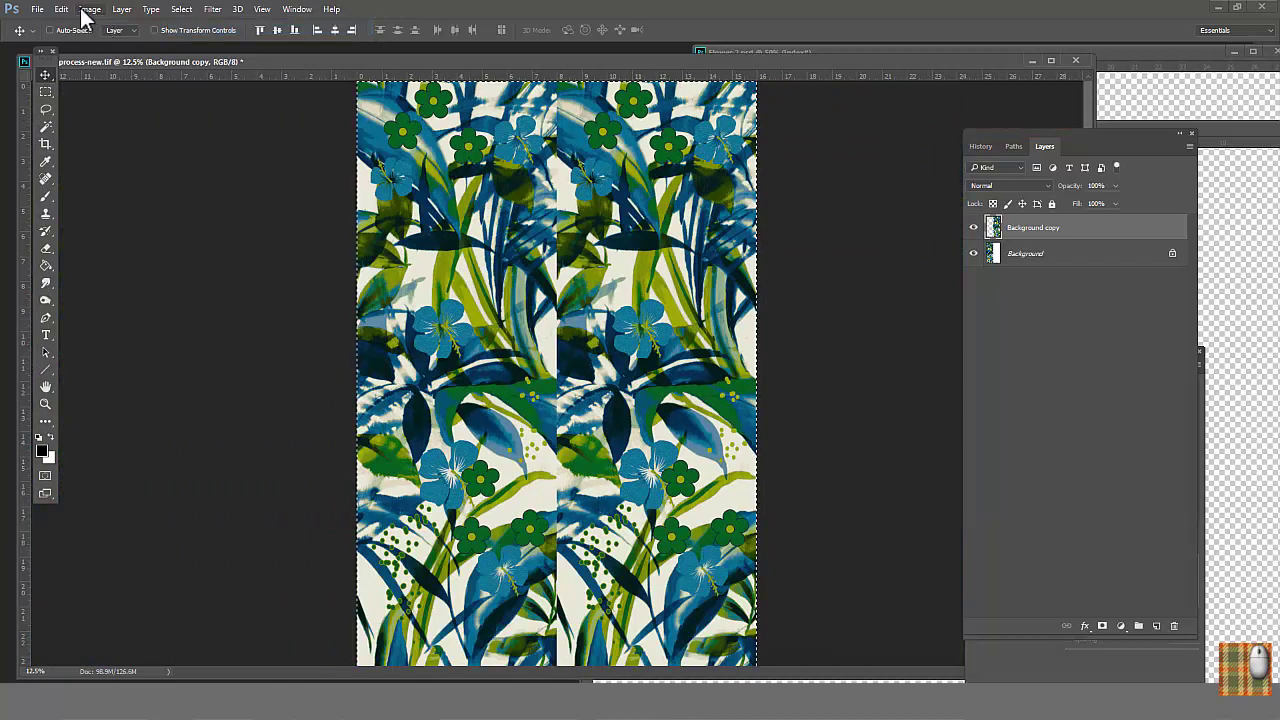
left_click(86, 9)
left_click(112, 198)
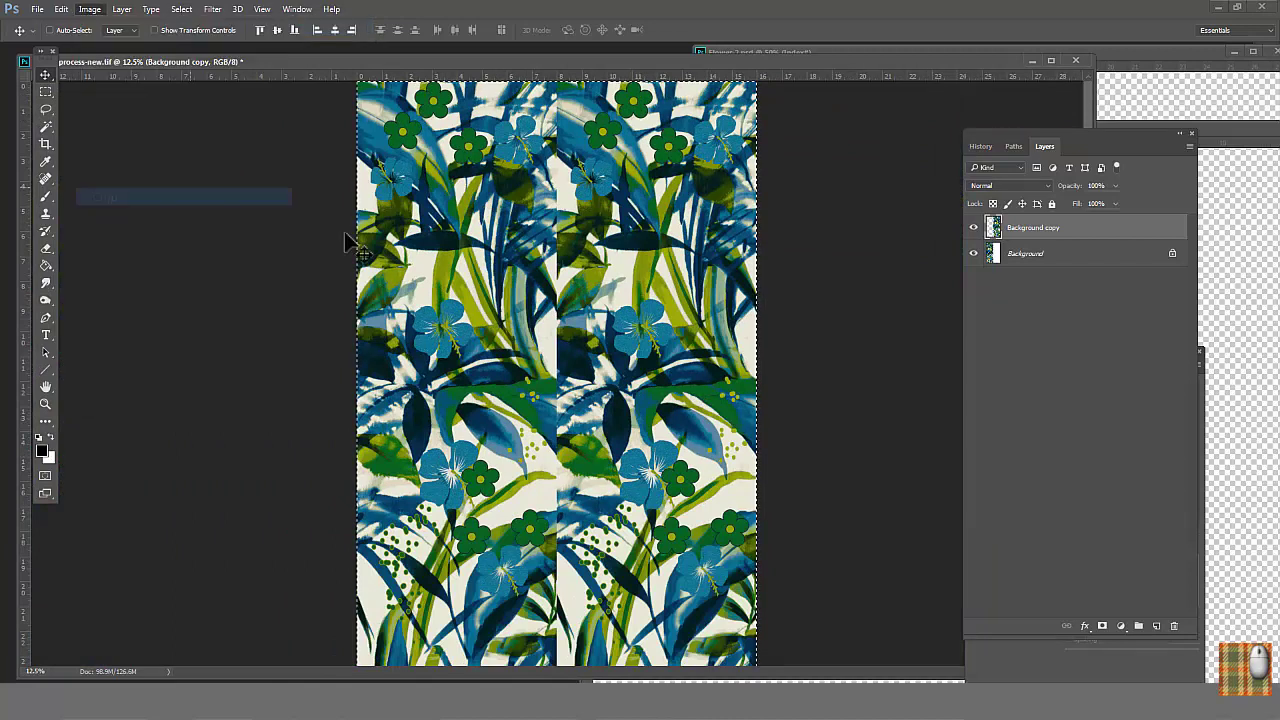
Offset the copied layer 0 pixels horizontally and 3600 pixels down with Wrap Around to form a half-drop repeat.
left_click(212, 9)
mouse_move(234, 380)
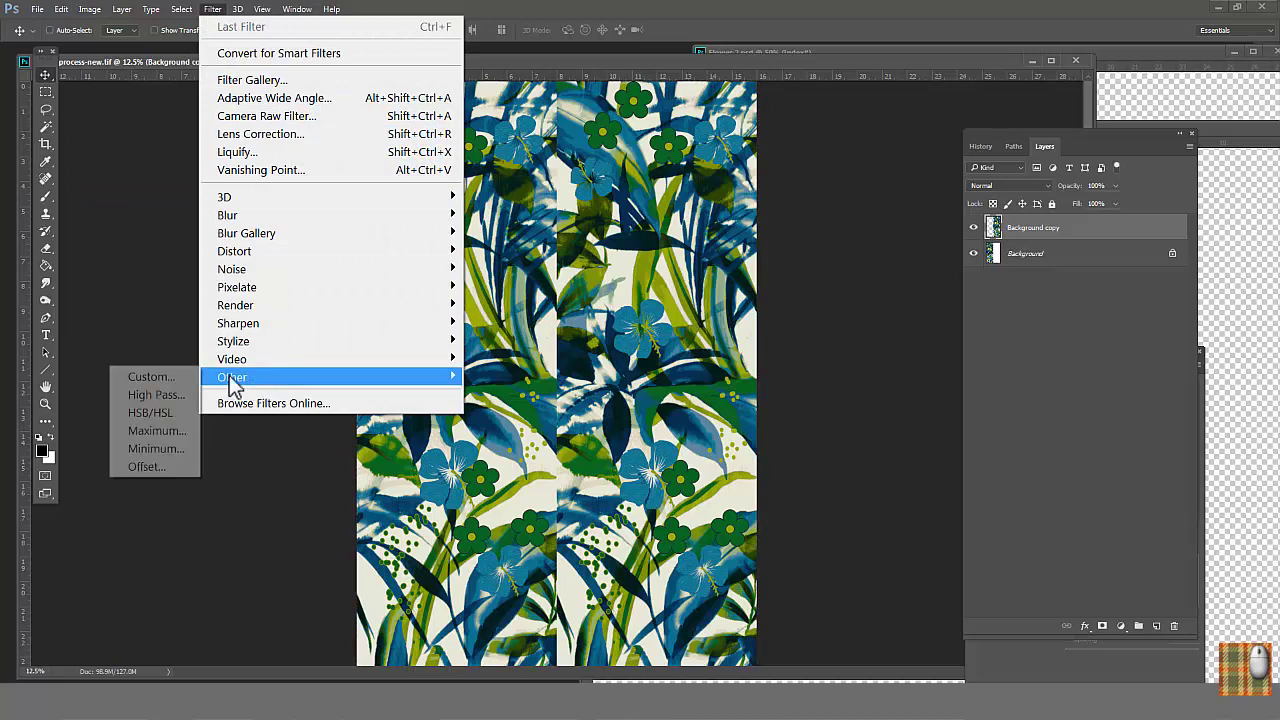
left_click(155, 463)
type("3")
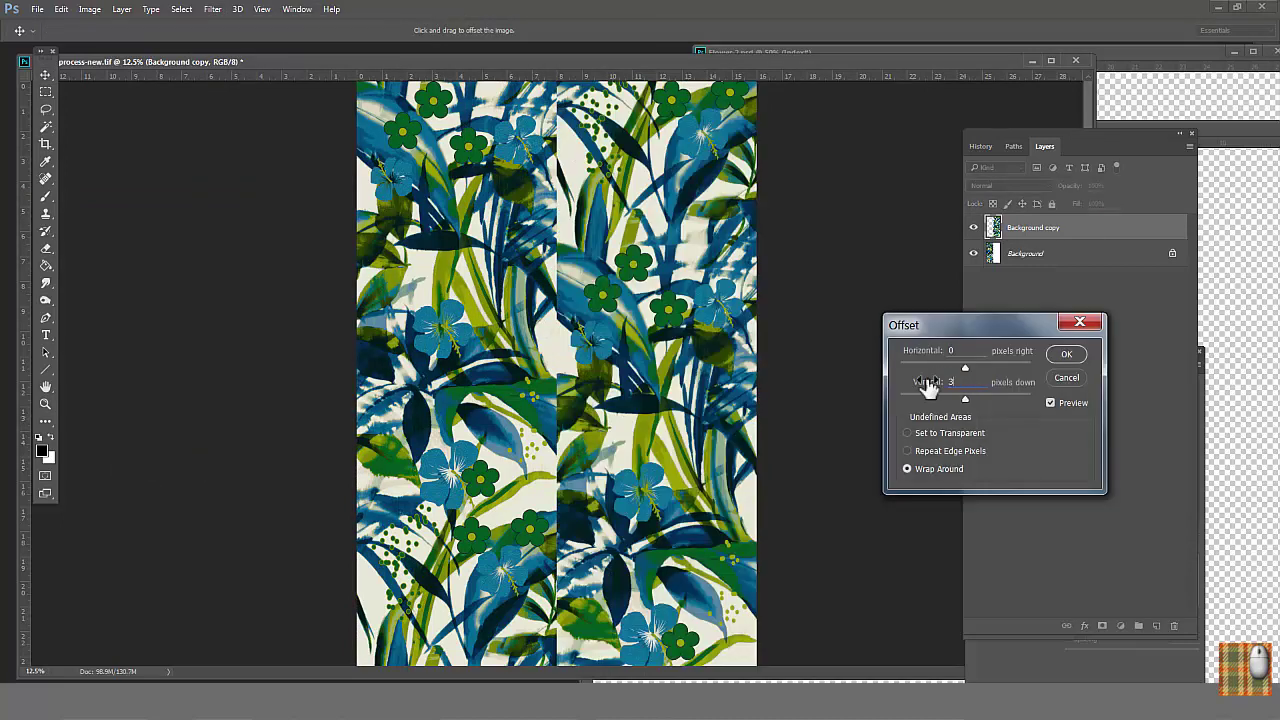
type("600")
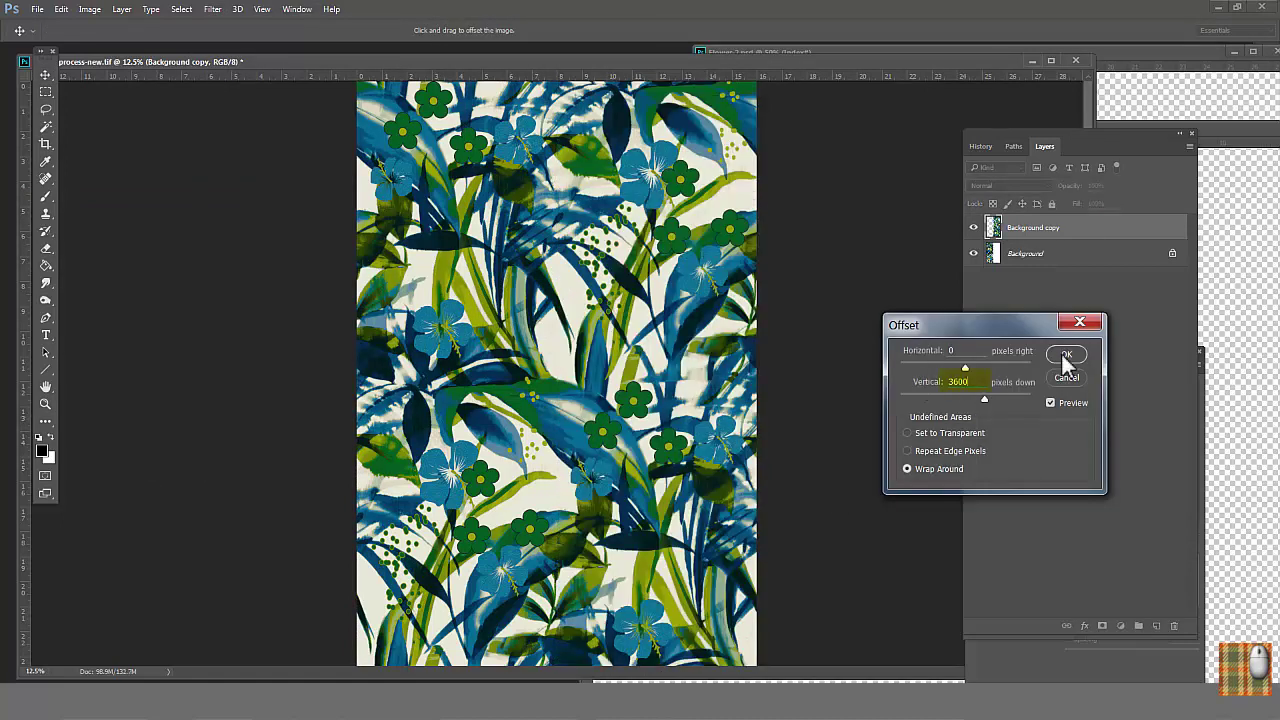
left_click(1064, 362)
Flatten the image and define the entire half-drop tile as a pattern.
left_click(1189, 146)
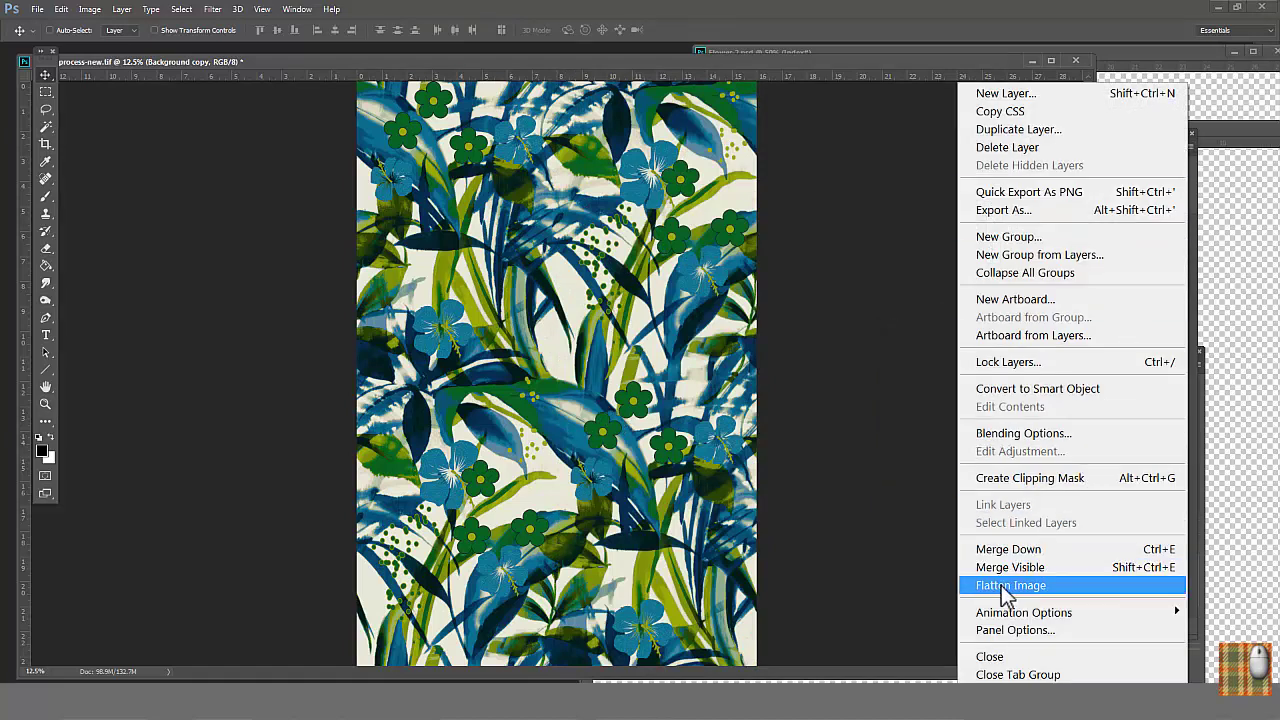
left_click(1005, 586)
left_click(181, 9)
left_click(190, 28)
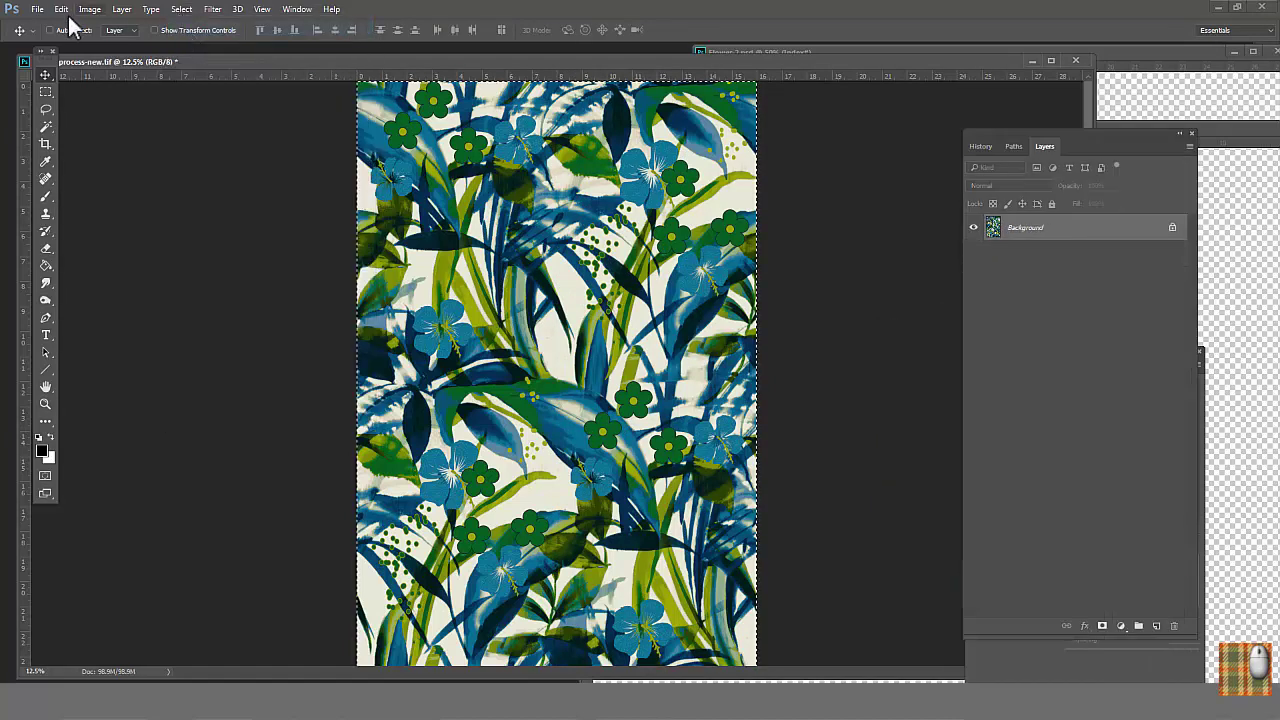
left_click(62, 10)
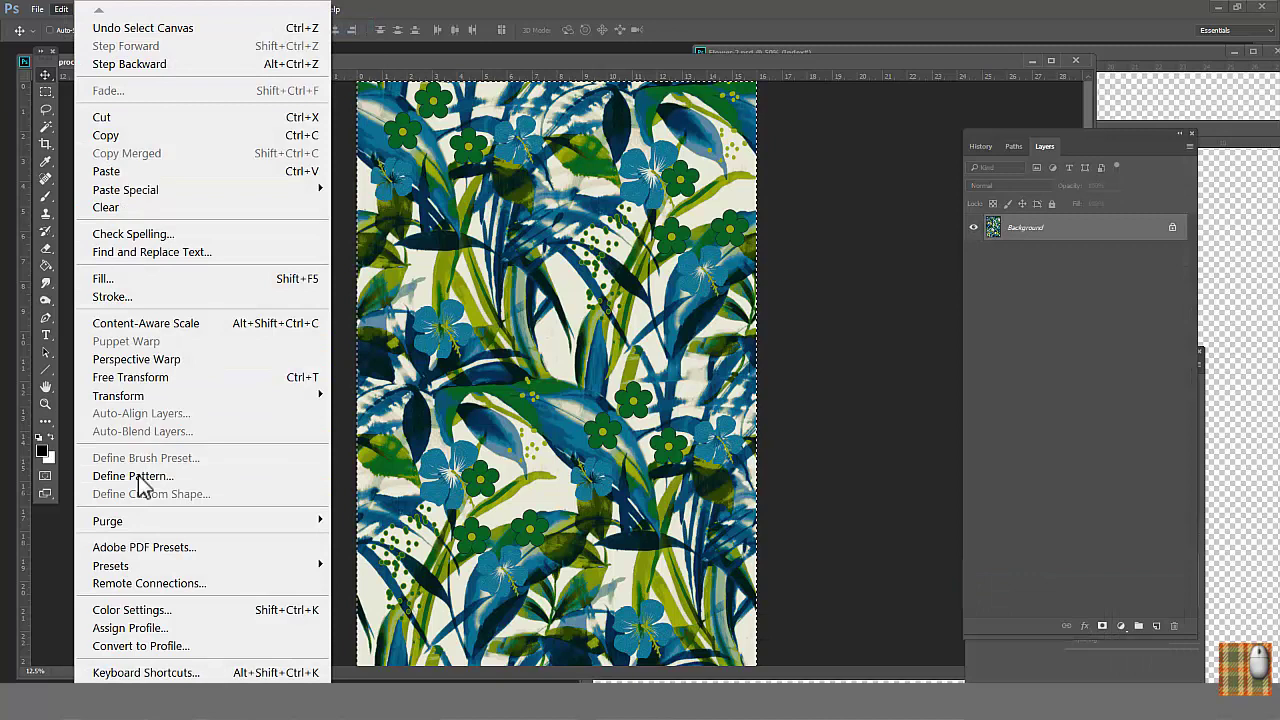
left_click(140, 476)
left_click(774, 245)
Create a new RGB document 20 inches wide and 25 inches high at 300 pixels per inch.
left_click(38, 10)
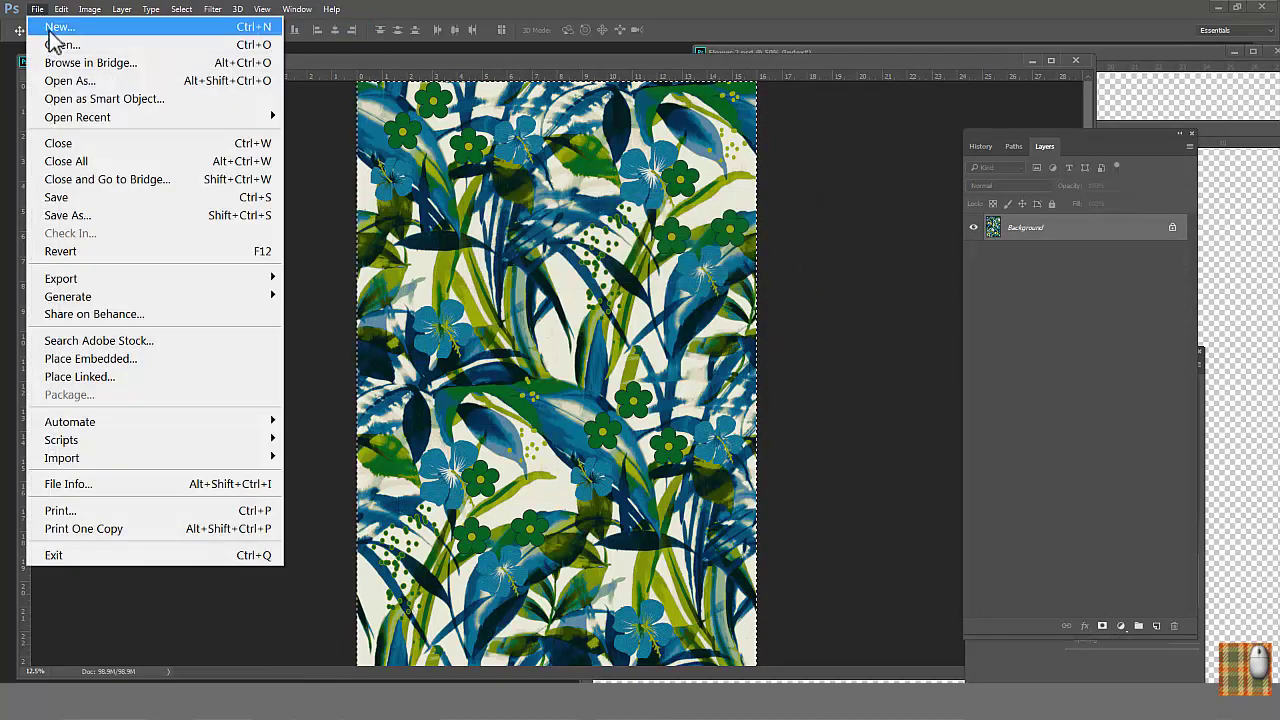
left_click(50, 28)
type("300")
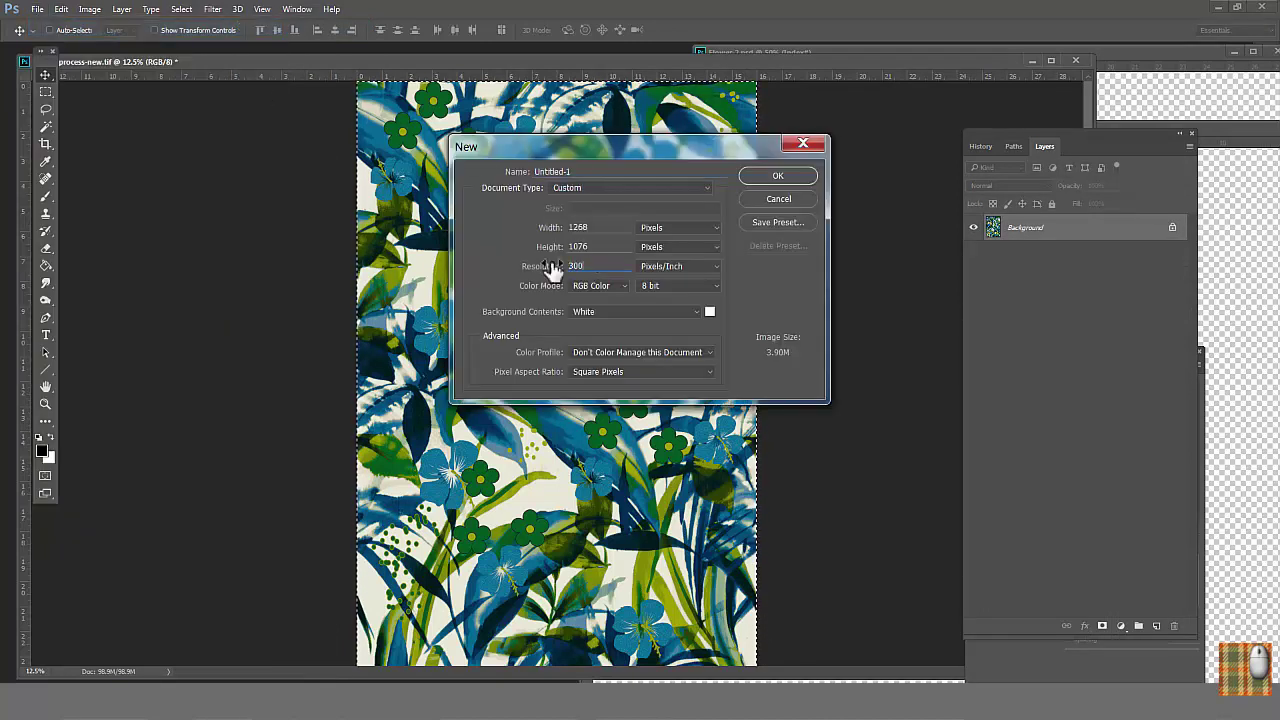
left_click(669, 226)
left_click(662, 243)
left_click_drag(606, 229, 554, 232)
type("20")
left_click(553, 248)
type("25")
key("Return")
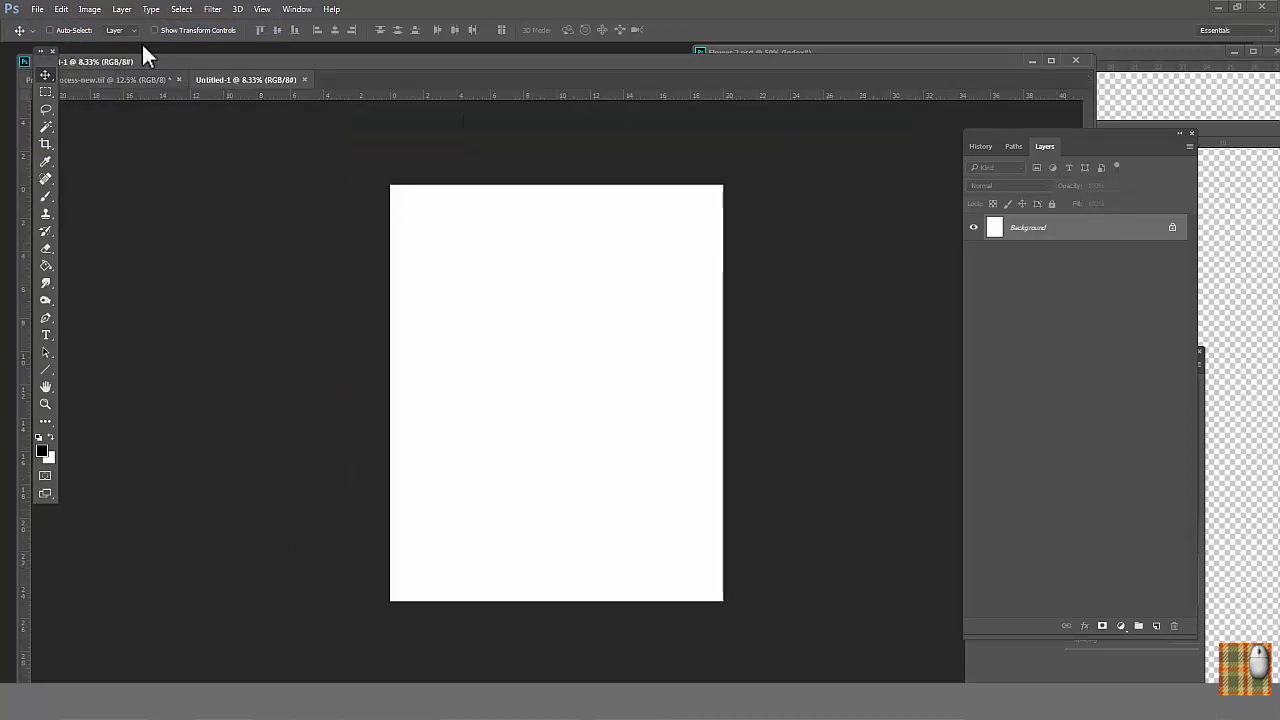
Fill the blank document with the custom half-drop leaf pattern in Normal mode at 100% opacity.
left_click(61, 10)
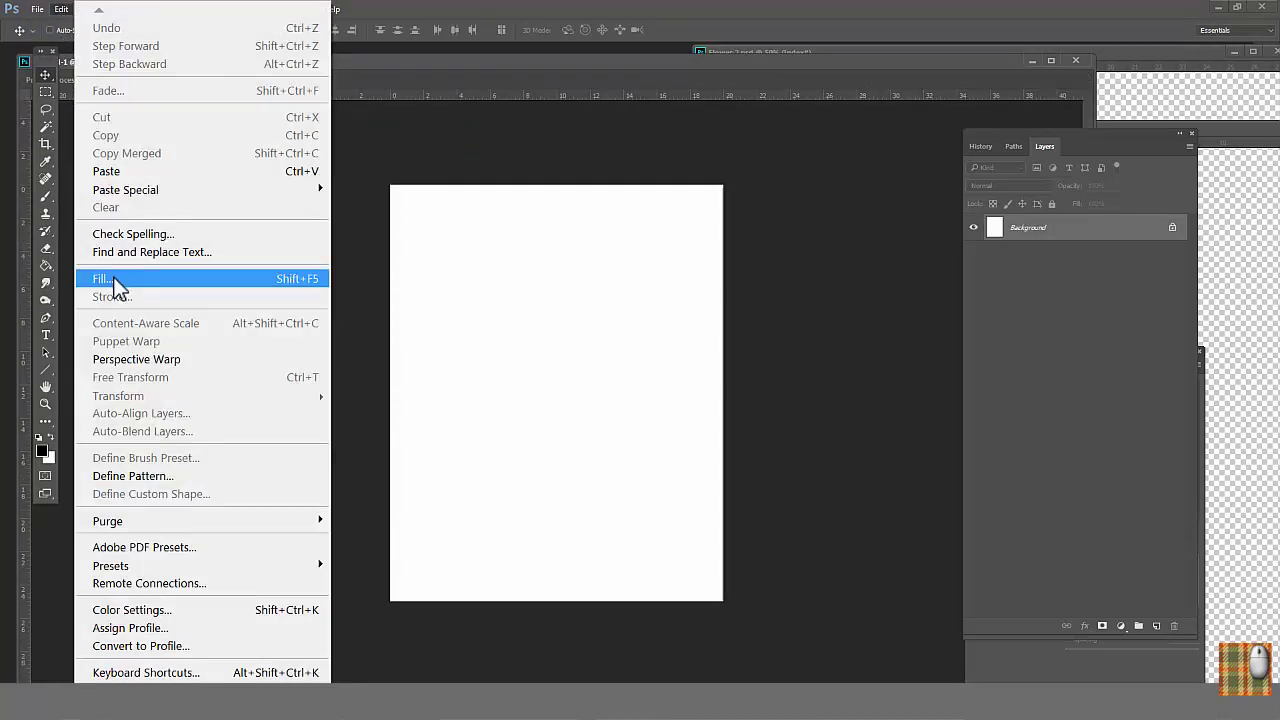
left_click(114, 283)
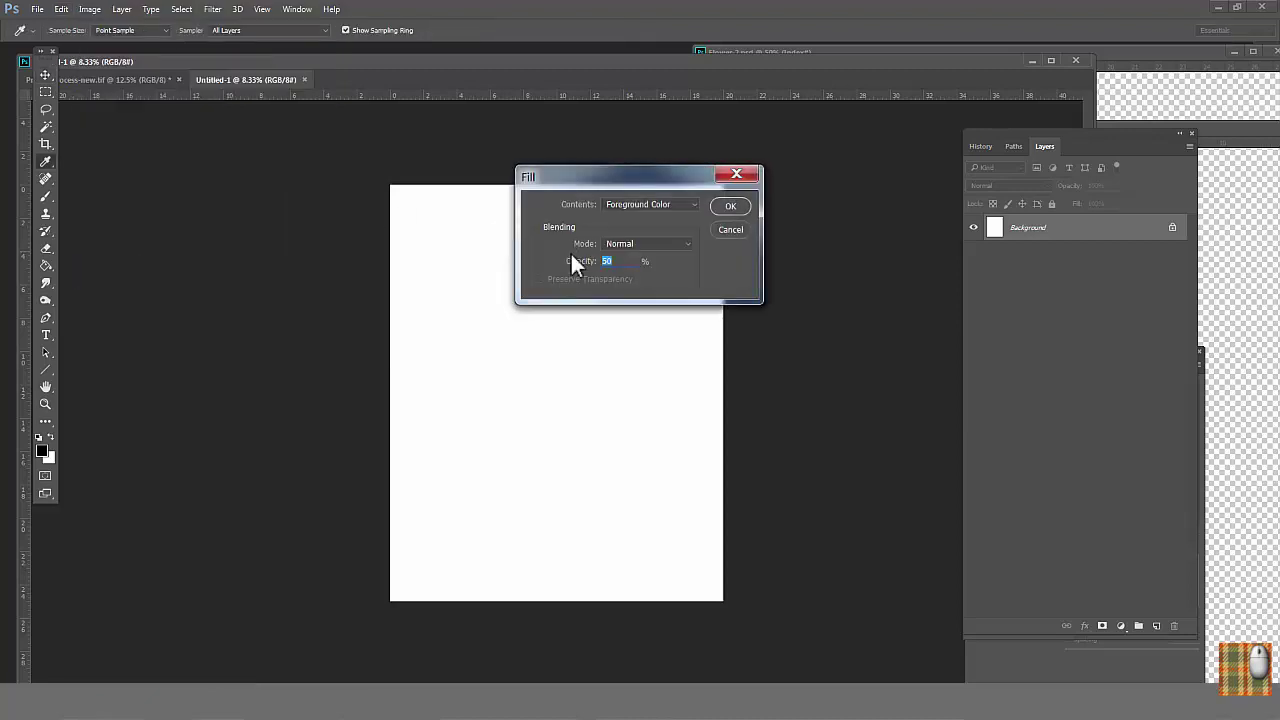
type("100")
left_click(685, 204)
left_click(625, 266)
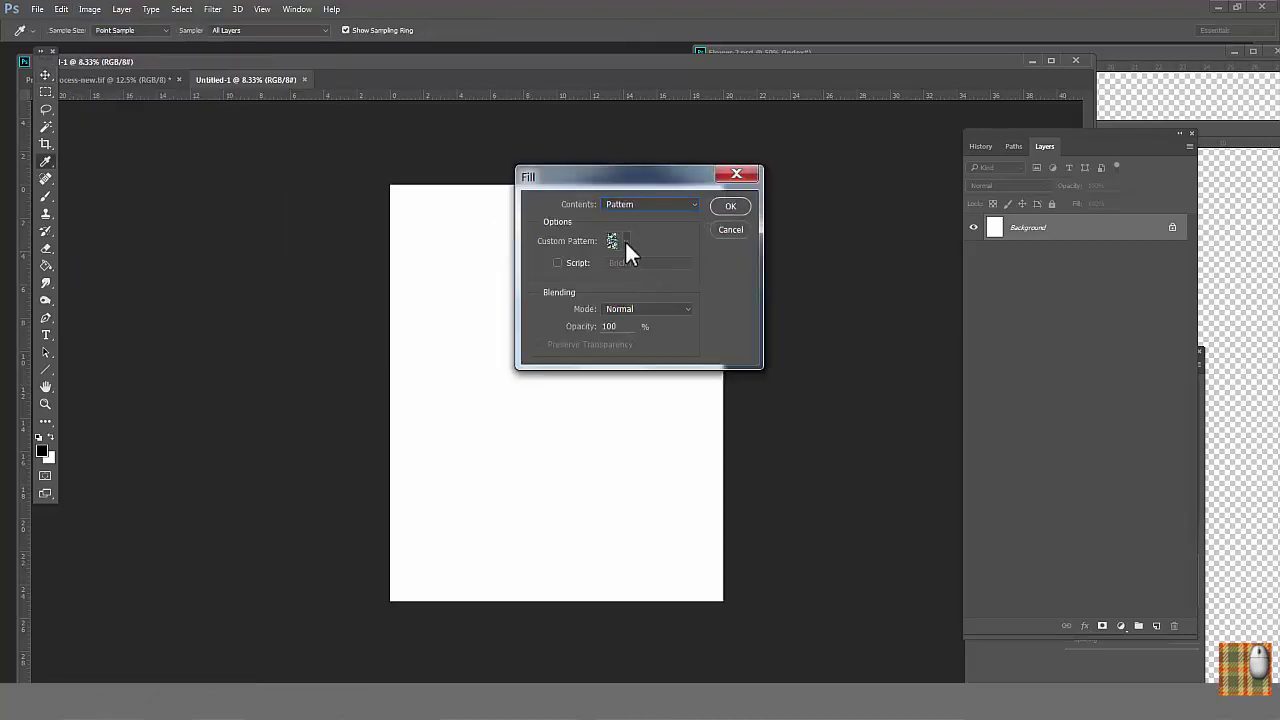
left_click(625, 241)
left_click(729, 208)
left_click(729, 207)
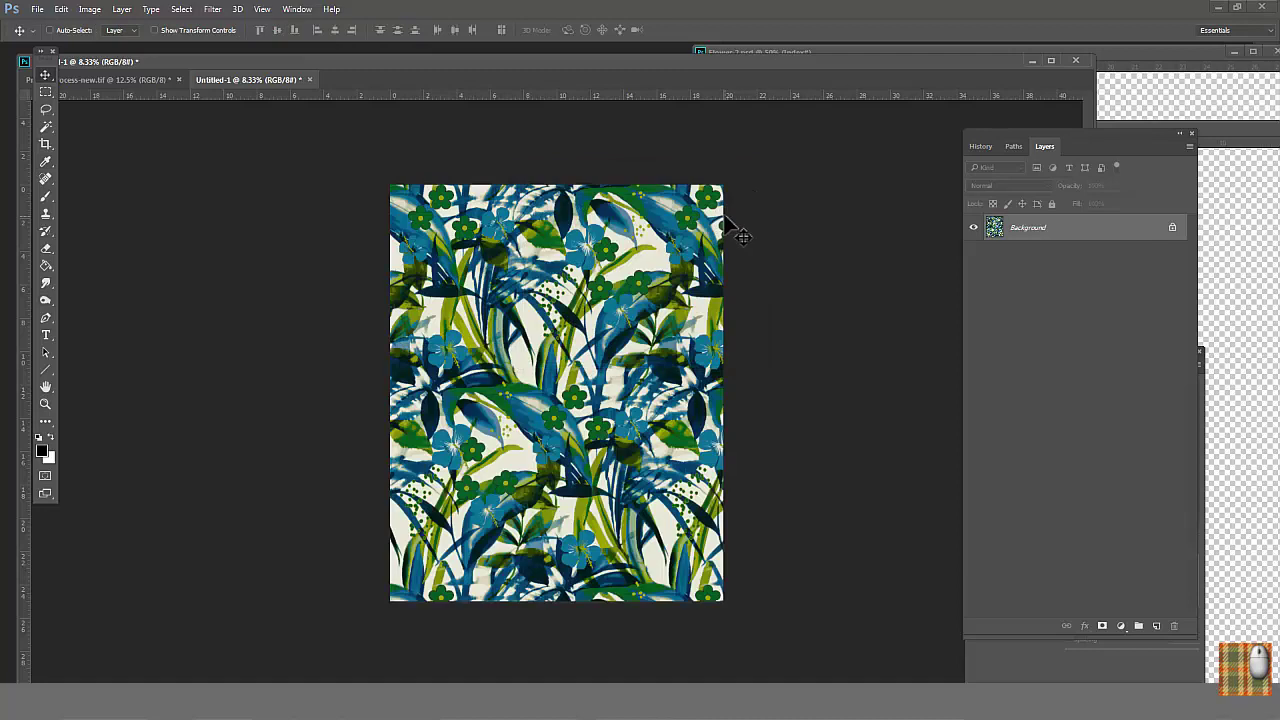